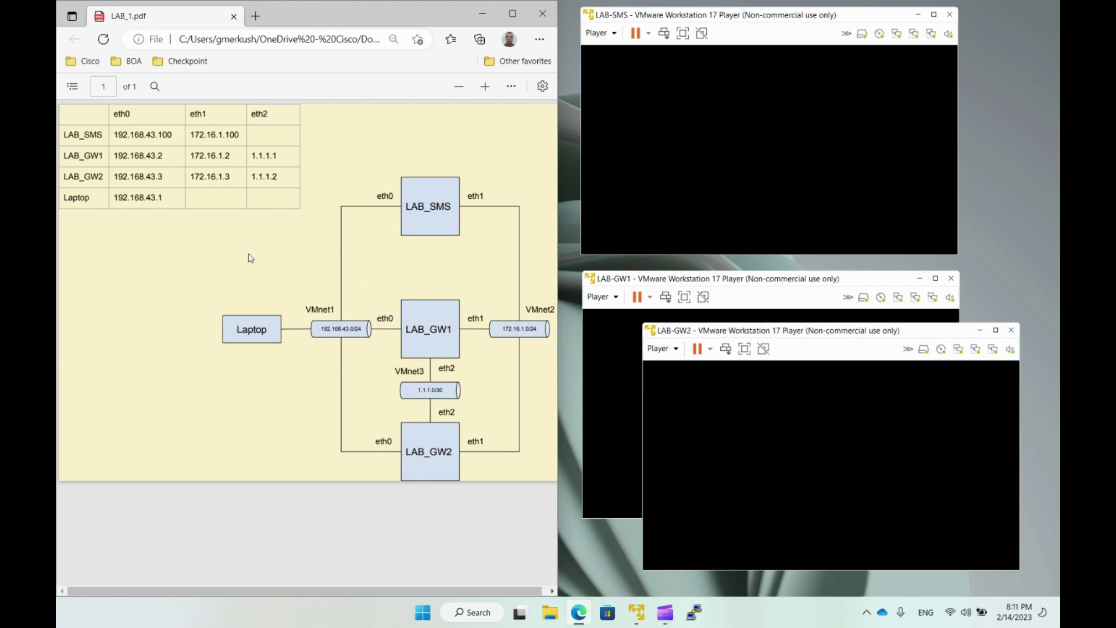
Open the Windows Start menu over the LAB_1.pdf network diagram.
click(422, 612)
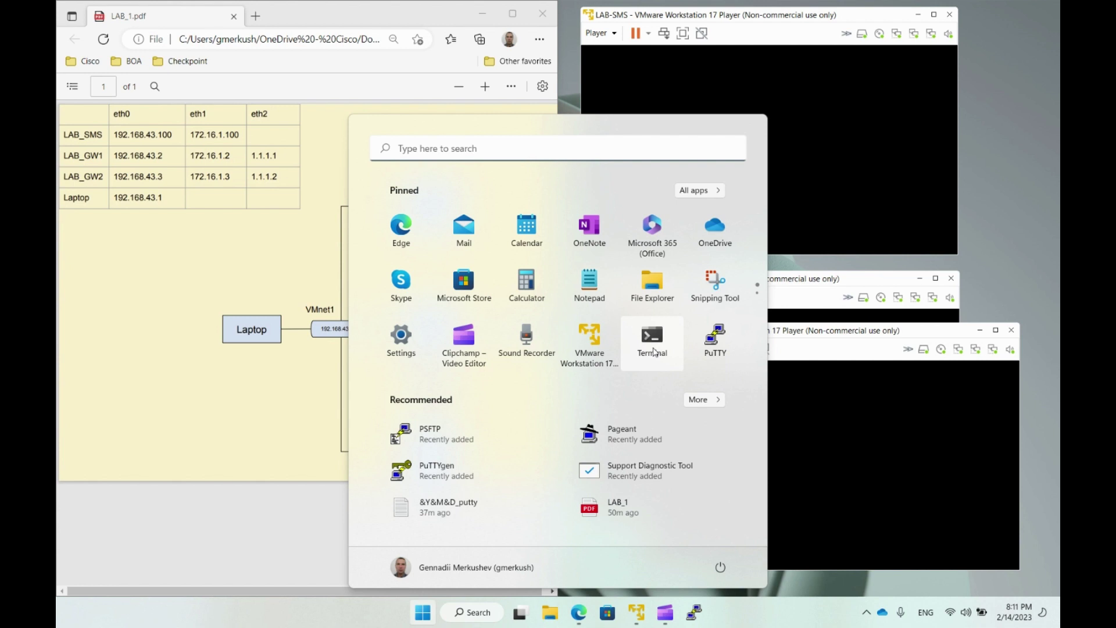
Launch Windows Terminal and log in over SSH as admin to LAB-GW1 at 192.168.43.2.
click(654, 351)
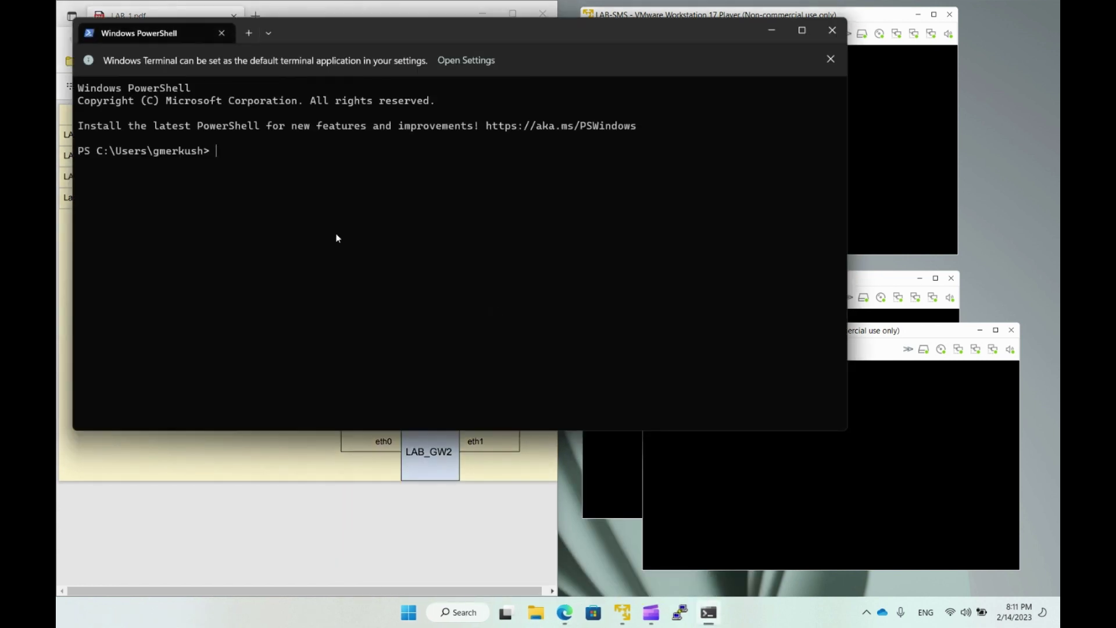
text(ssh admin@192.168.43.2)
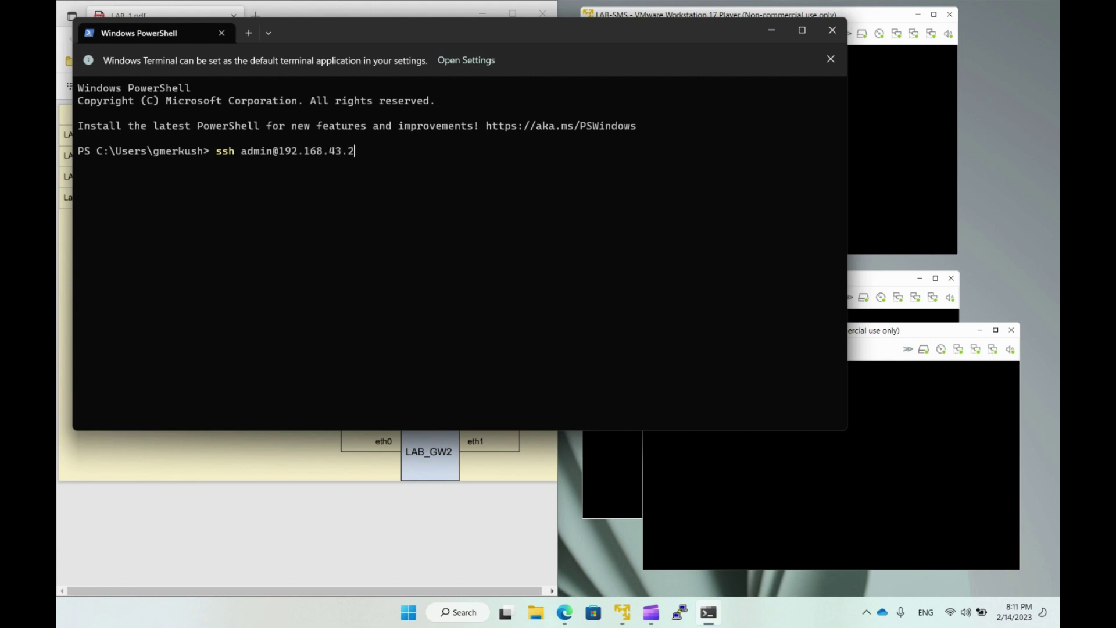
key(Return)
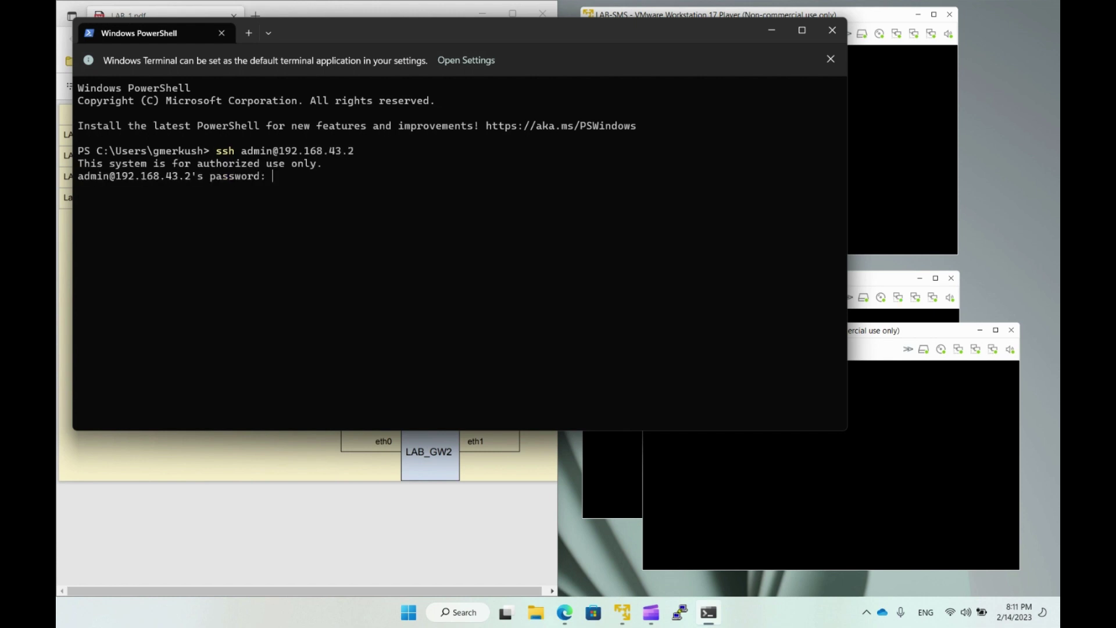
key(Return)
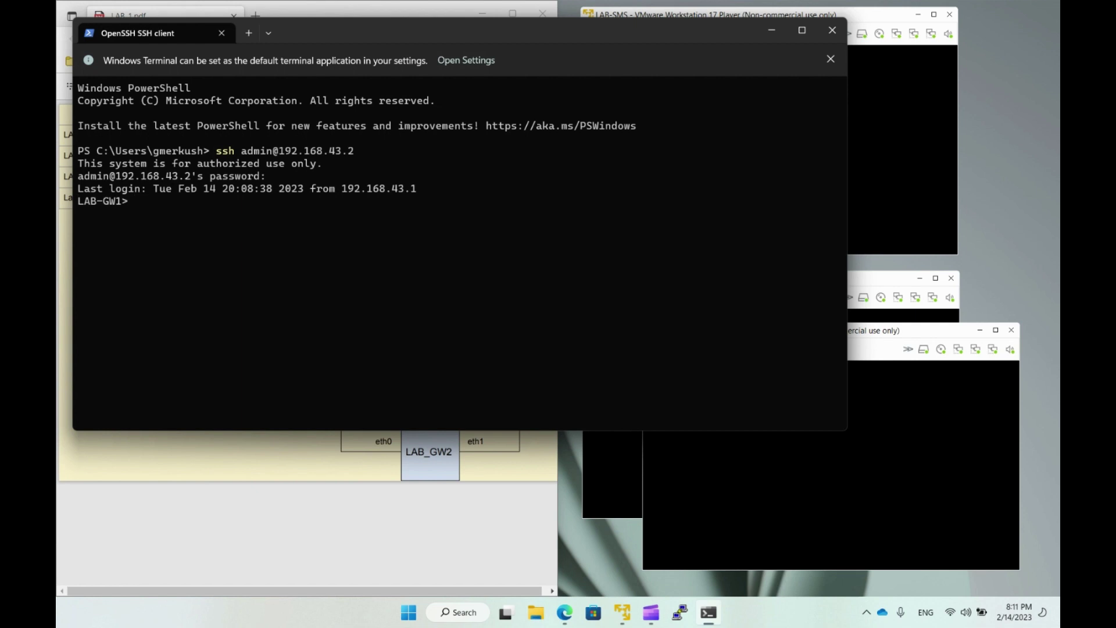
key(Return)
key(Return)
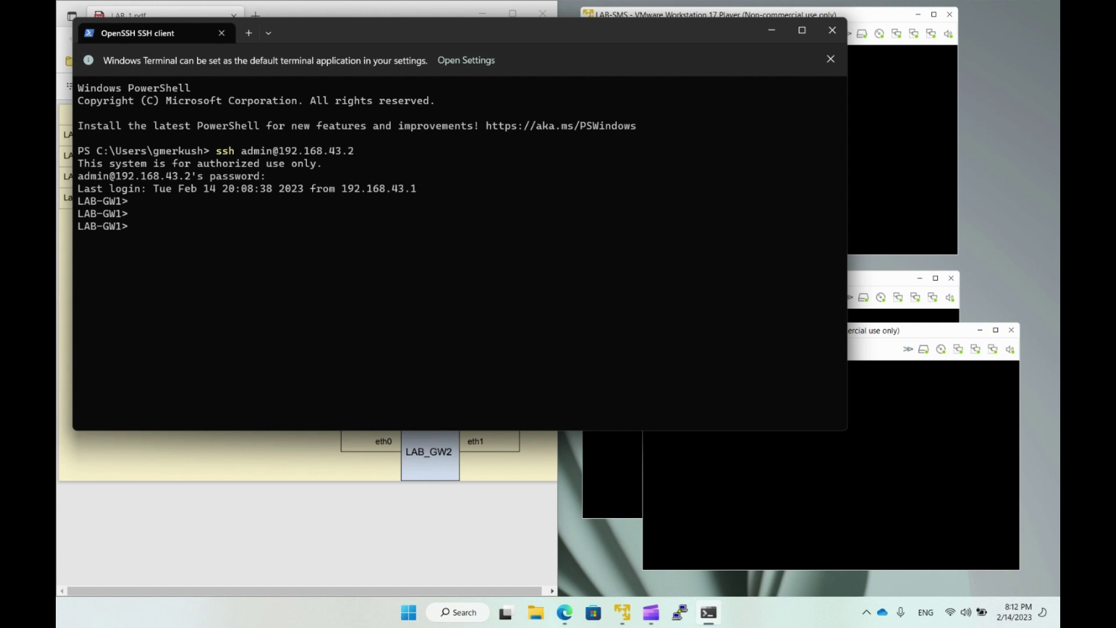
Set a new expert password on LAB-GW1 with set expert-password, confirming it twice.
text(set expert-pass)
key(Tab)
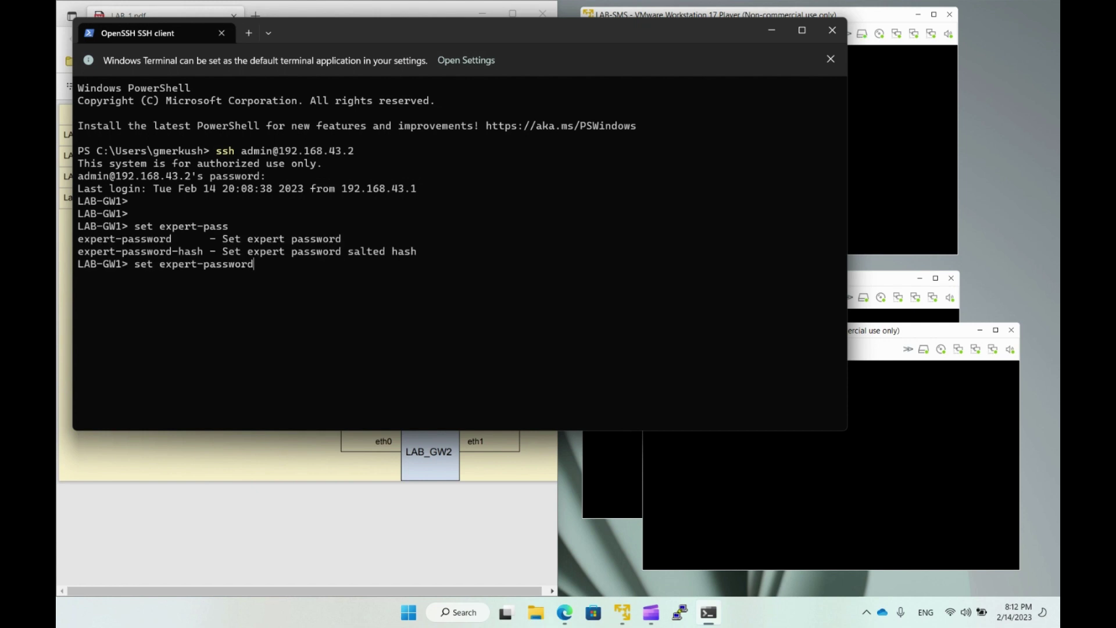
key(Return)
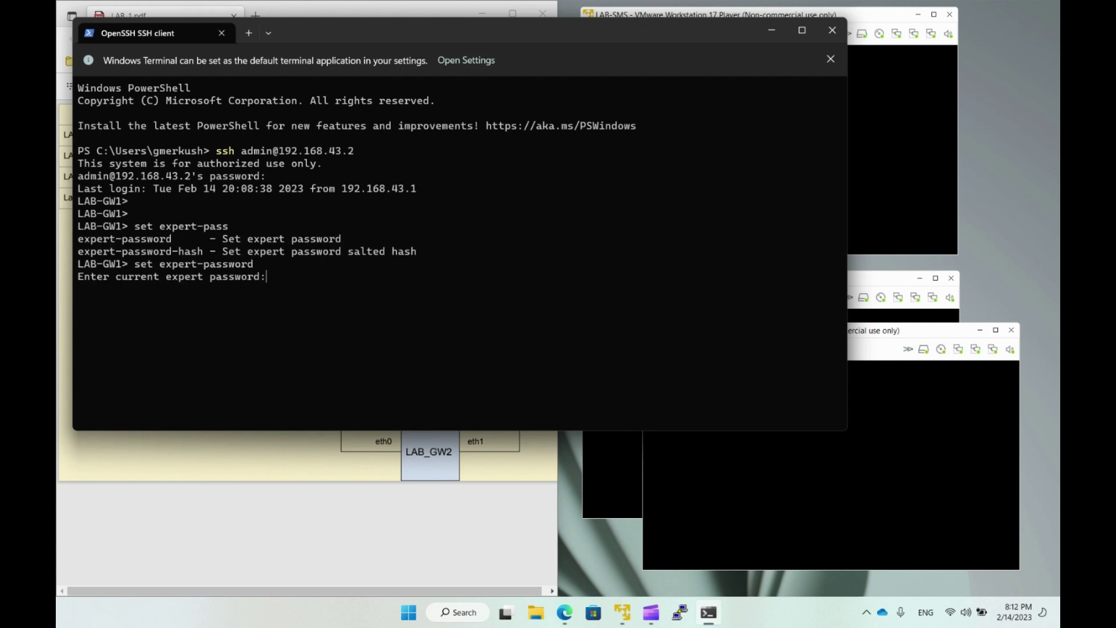
key(Return)
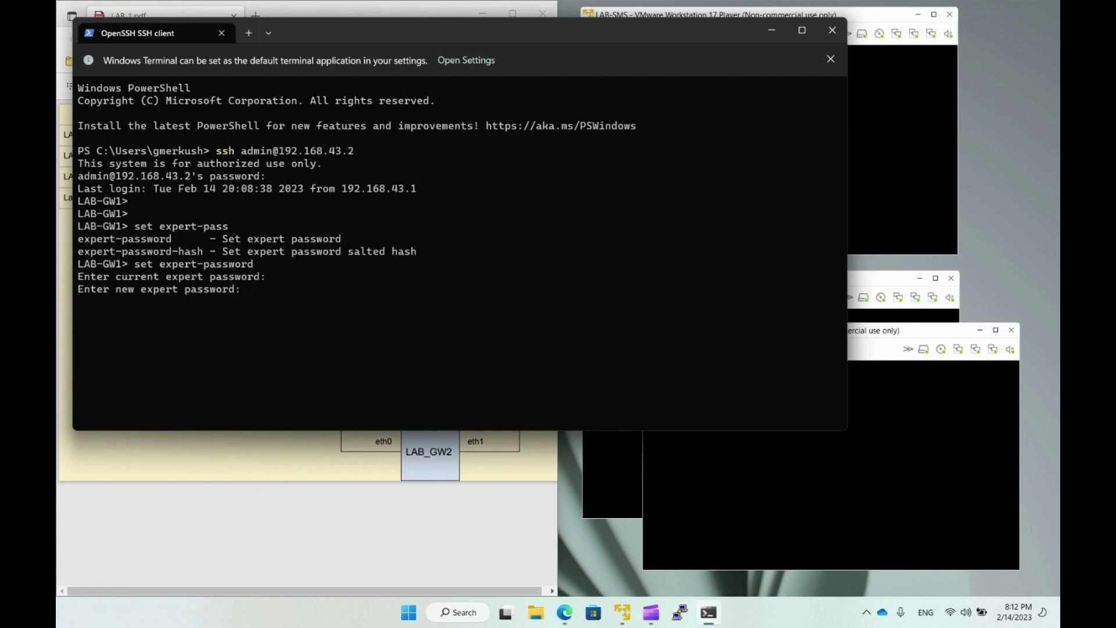
key(Return)
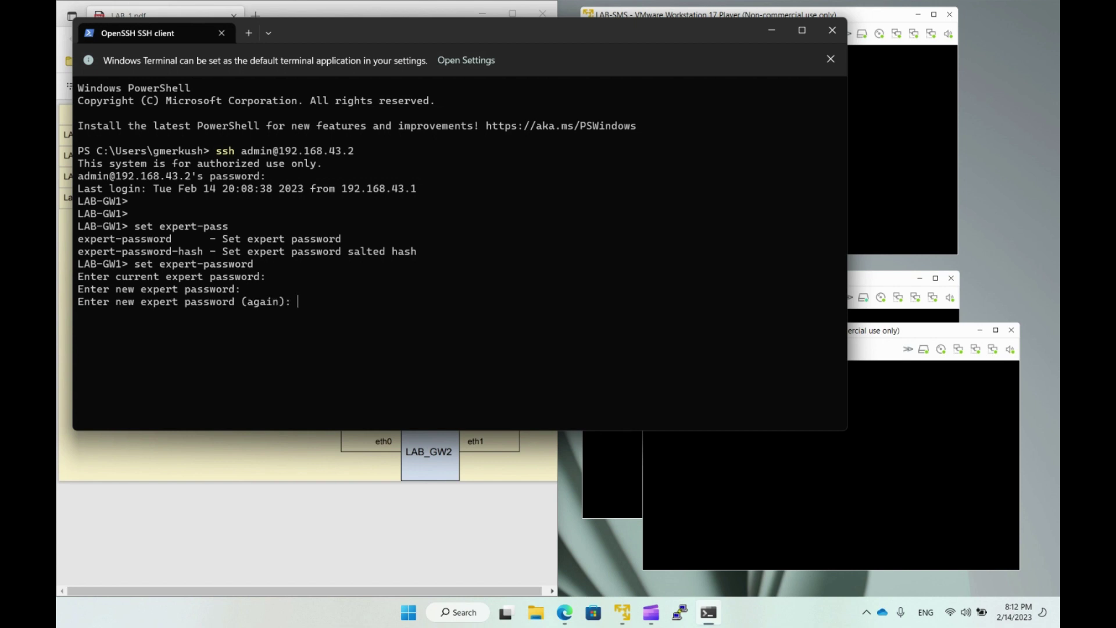
key(Return)
key(Return)
key(Return)
Enter expert mode with the new password and maximize the terminal window.
text(expert)
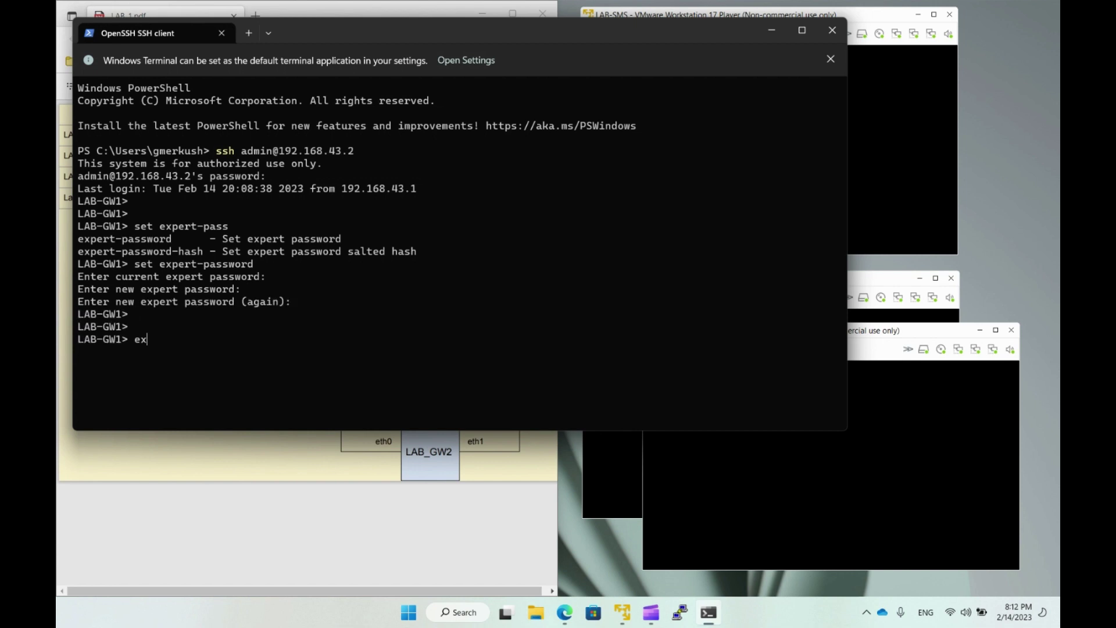
key(Return)
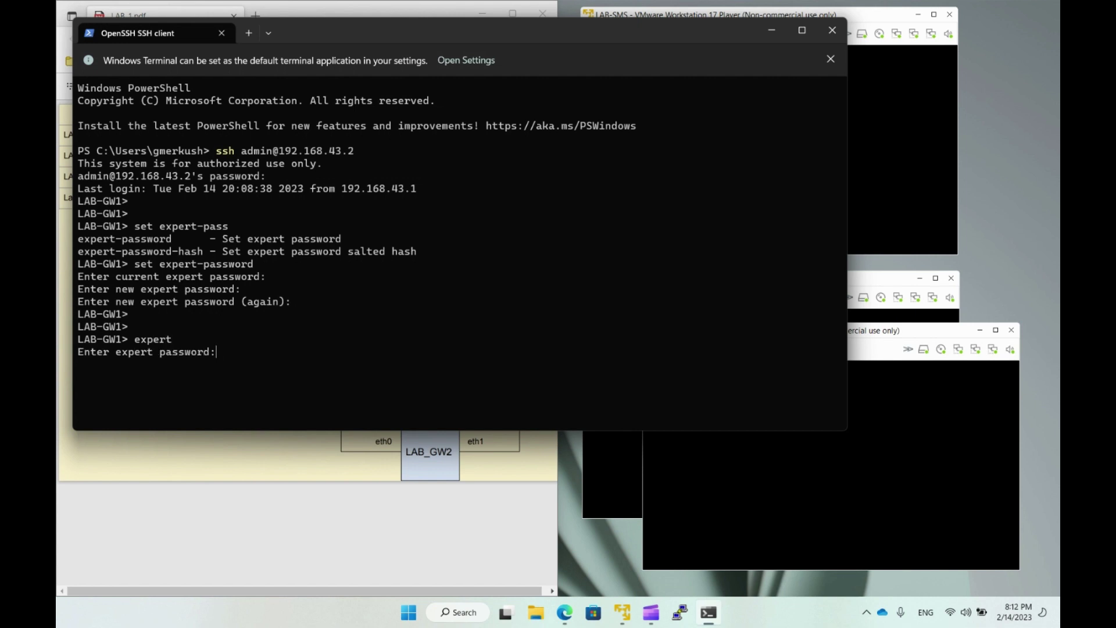
key(Return)
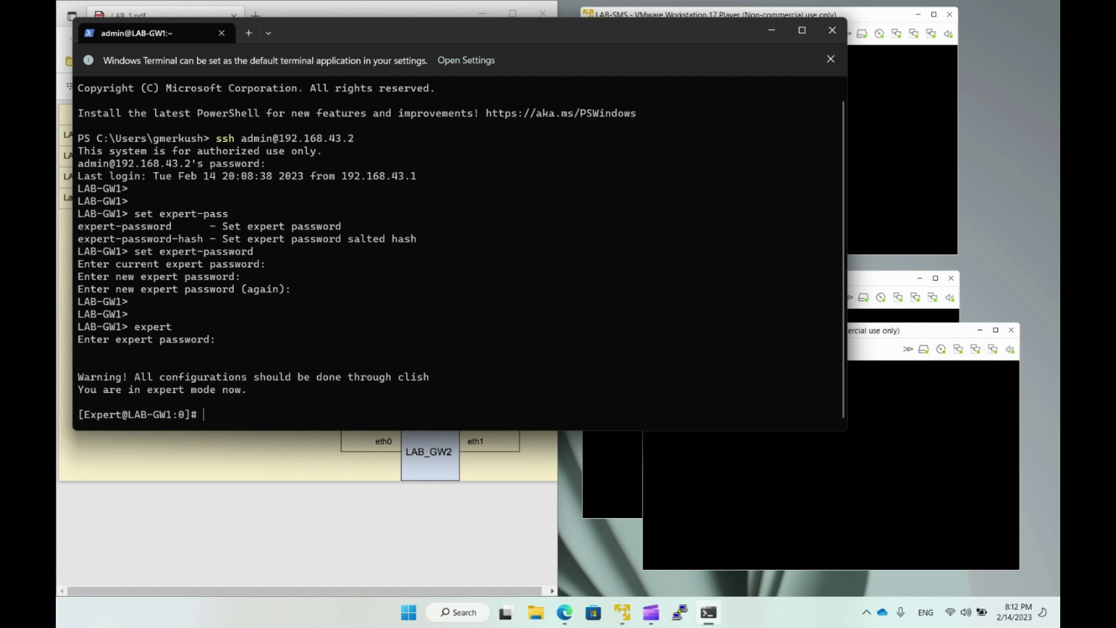
click(802, 30)
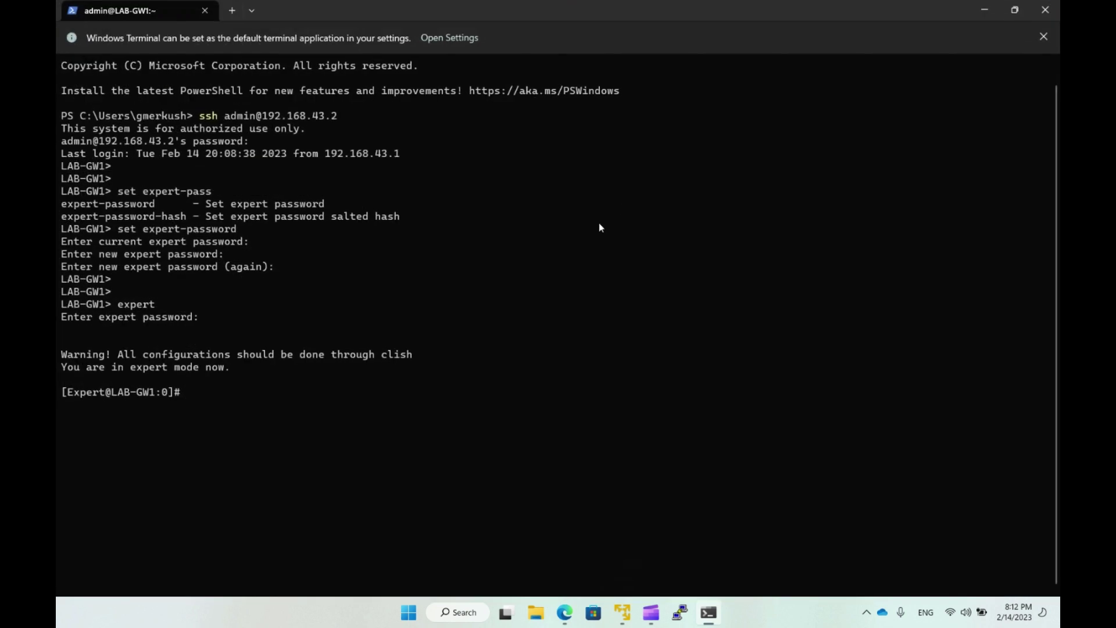
Run ifconfig to see eth0 (192.168.43.2), eth1 (172.16.1.2) and lo, then exit expert mode.
key(Return)
key(Return)
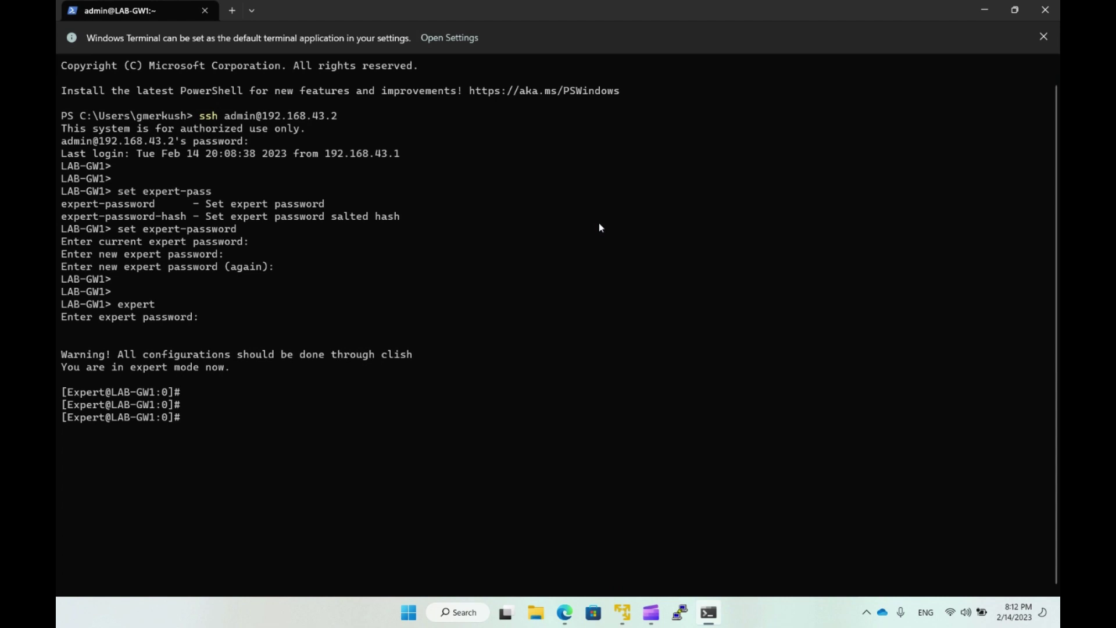
text(ifconfig)
key(Return)
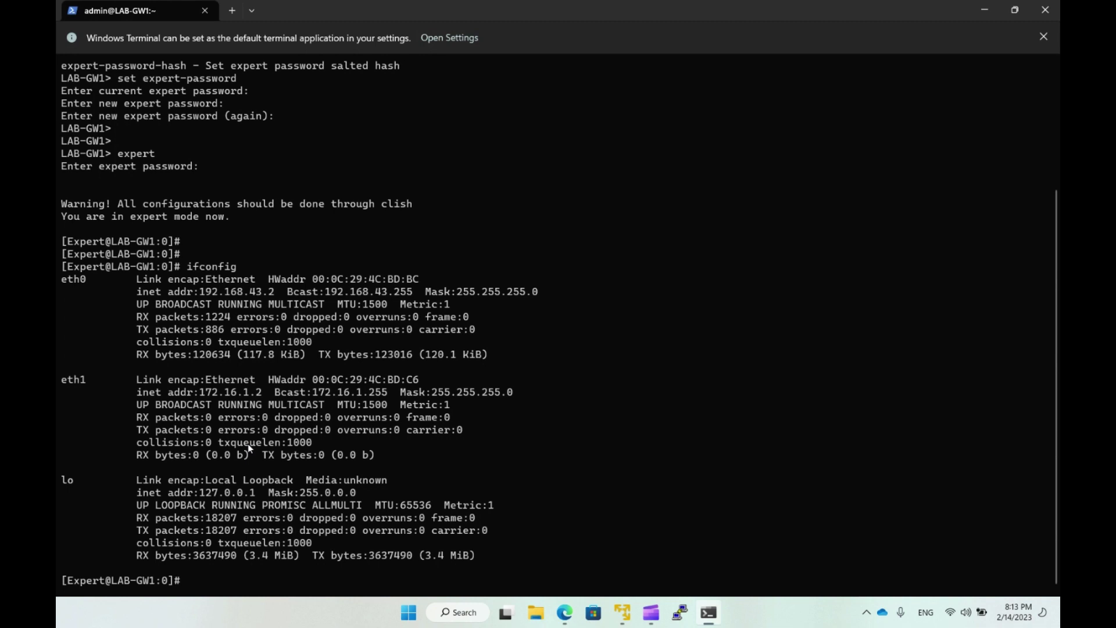
text(exit)
key(Return)
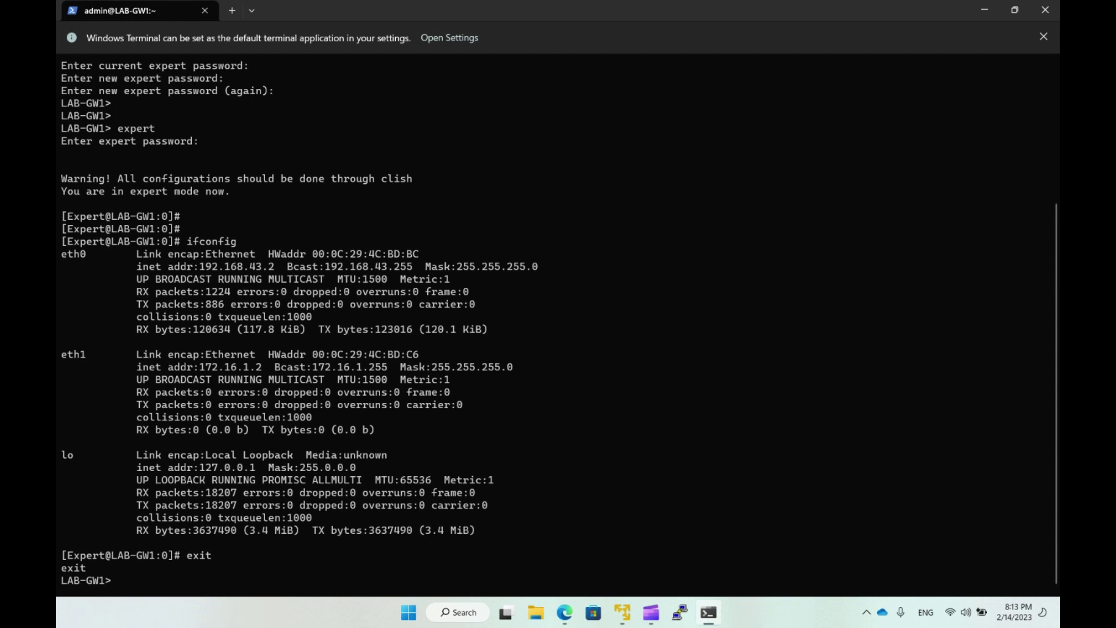
Turn interface eth2 on with 'set interface eth2 state on'.
text(set)
text(interf)
key(Tab)
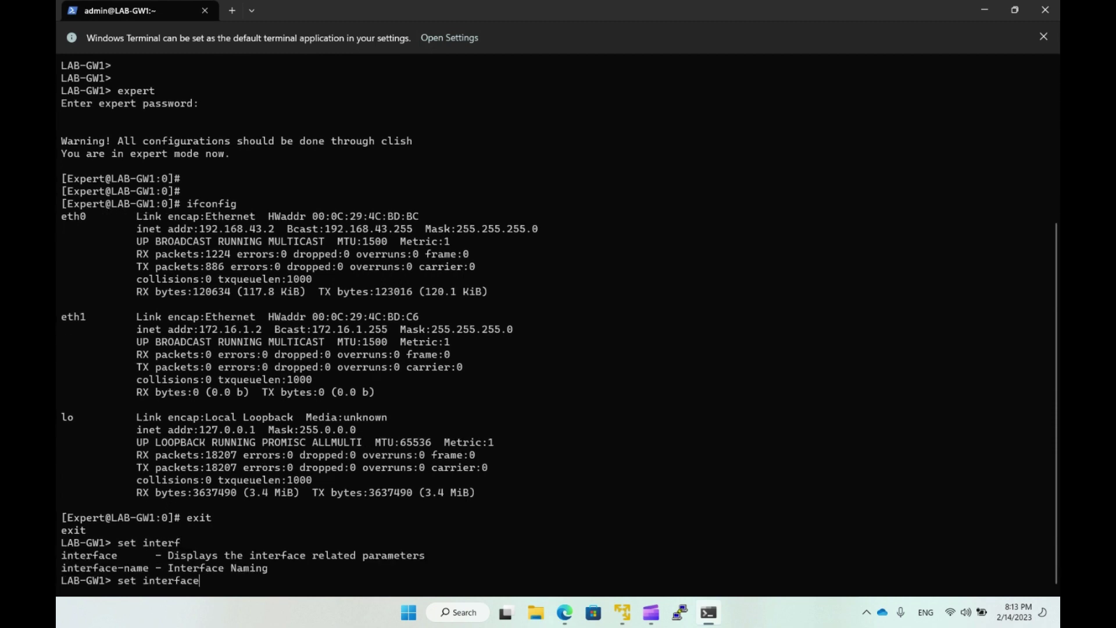
text(eth2)
key(Tab)
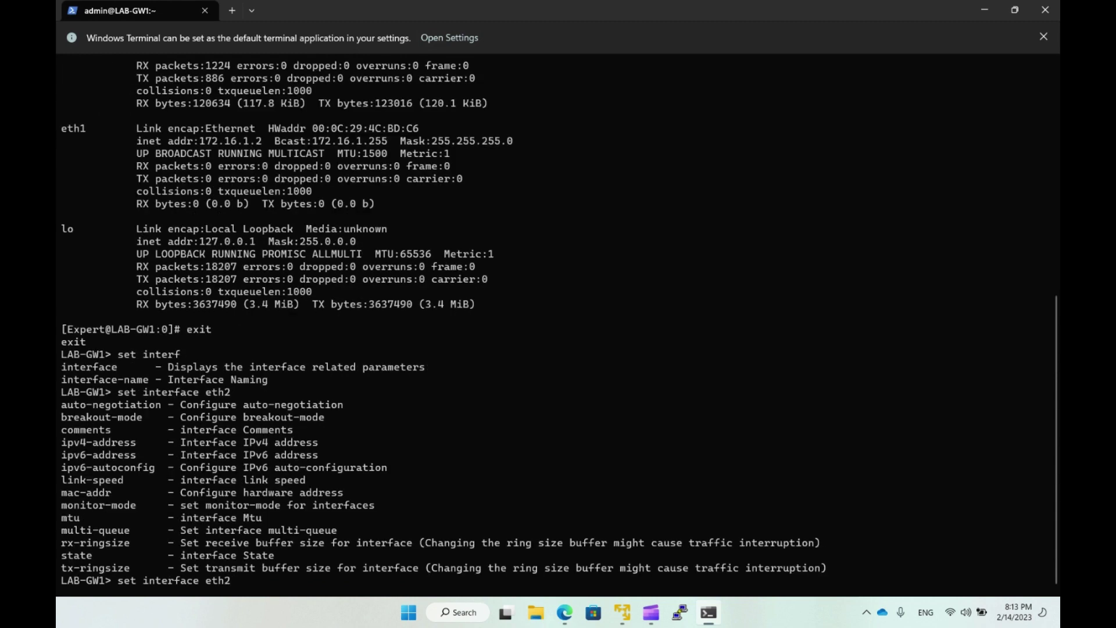
text(sta)
key(Tab)
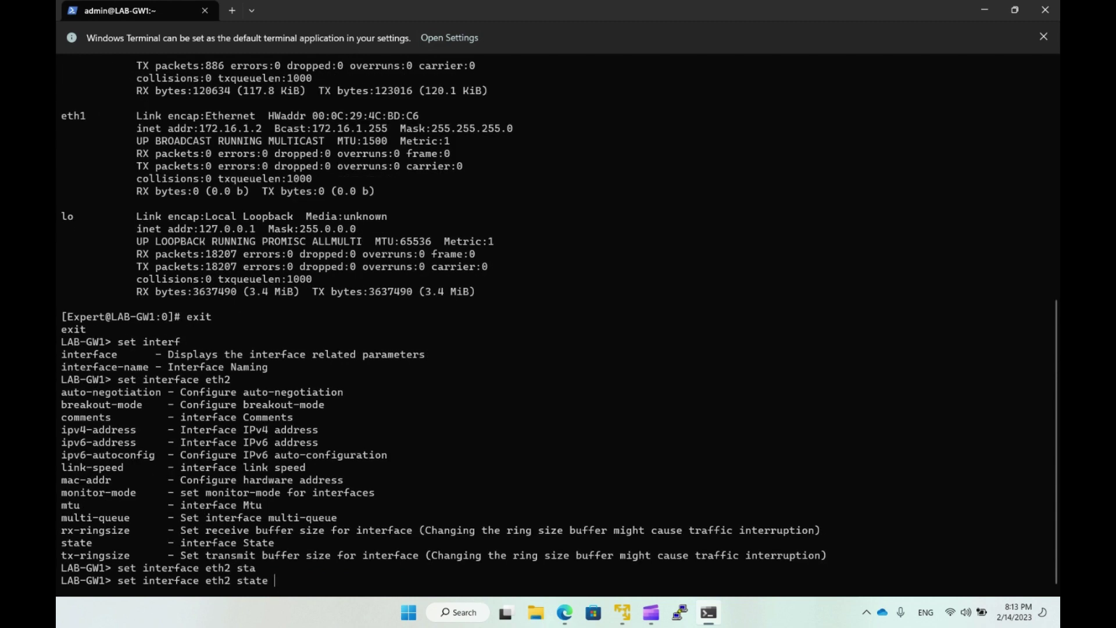
text(on)
key(Tab)
key(Return)
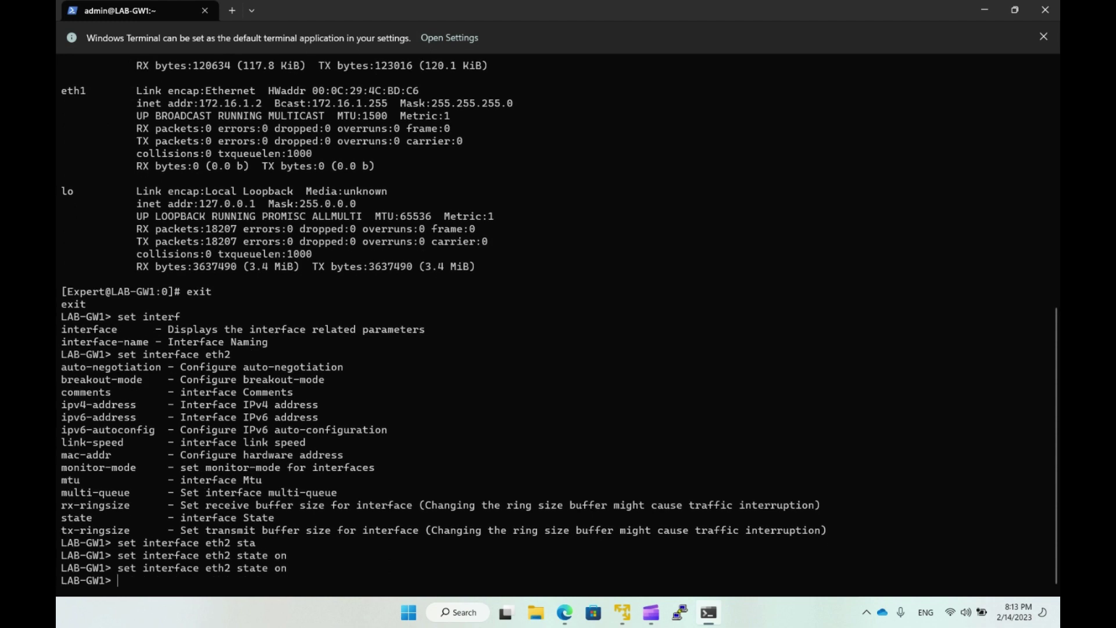
Confirm eth2 now appears in expert-mode ifconfig output, then exit to the LAB-GW1> prompt.
text(expert)
key(Return)
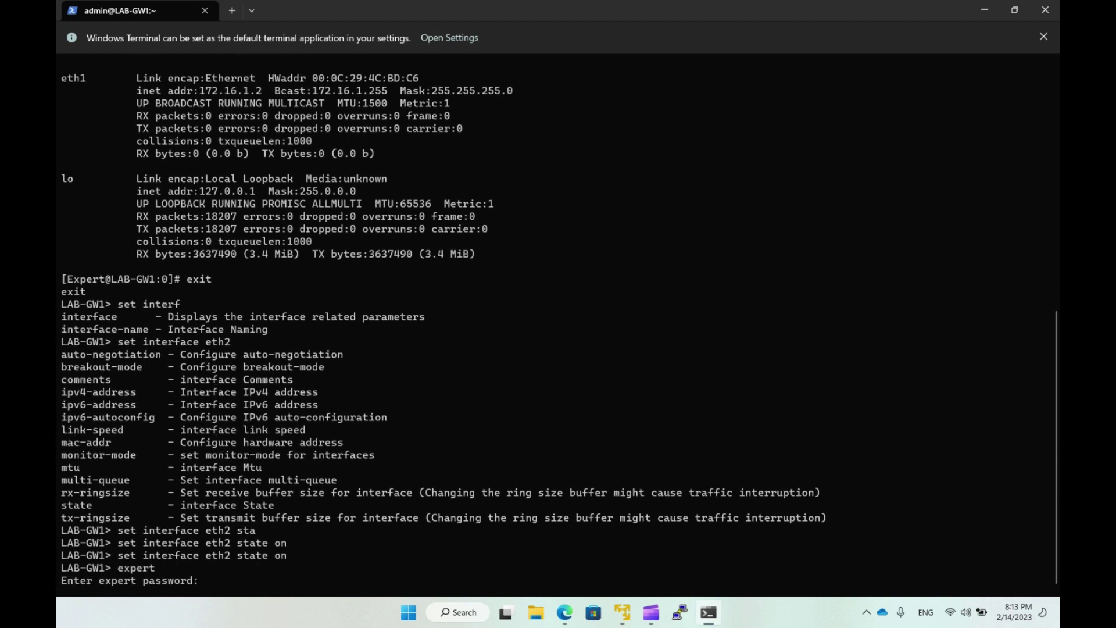
key(Return)
text(ifconfig)
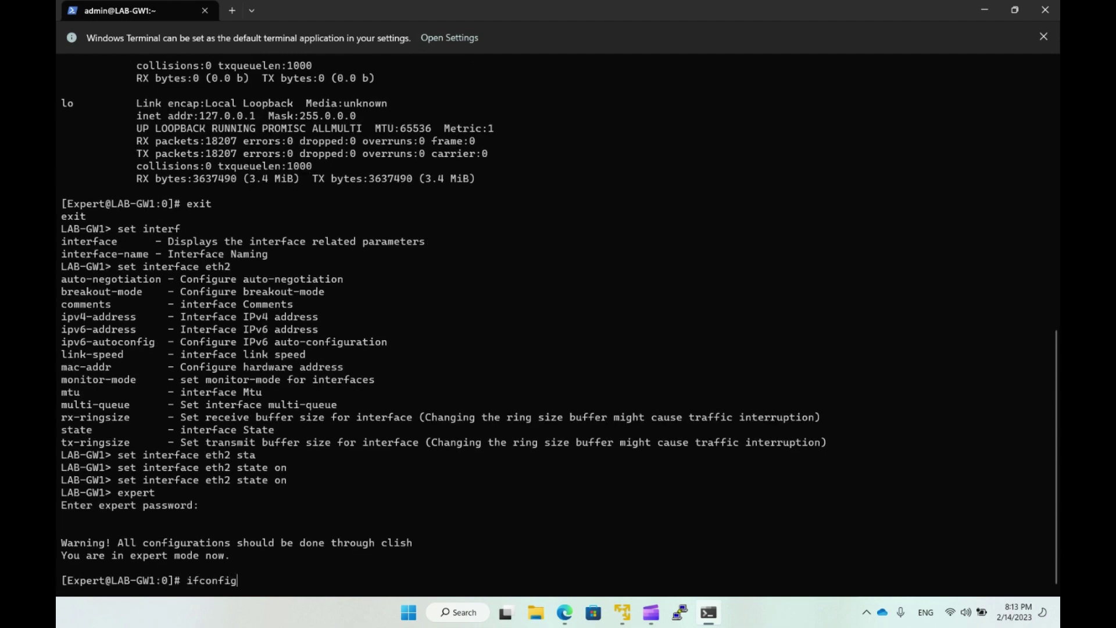
key(Return)
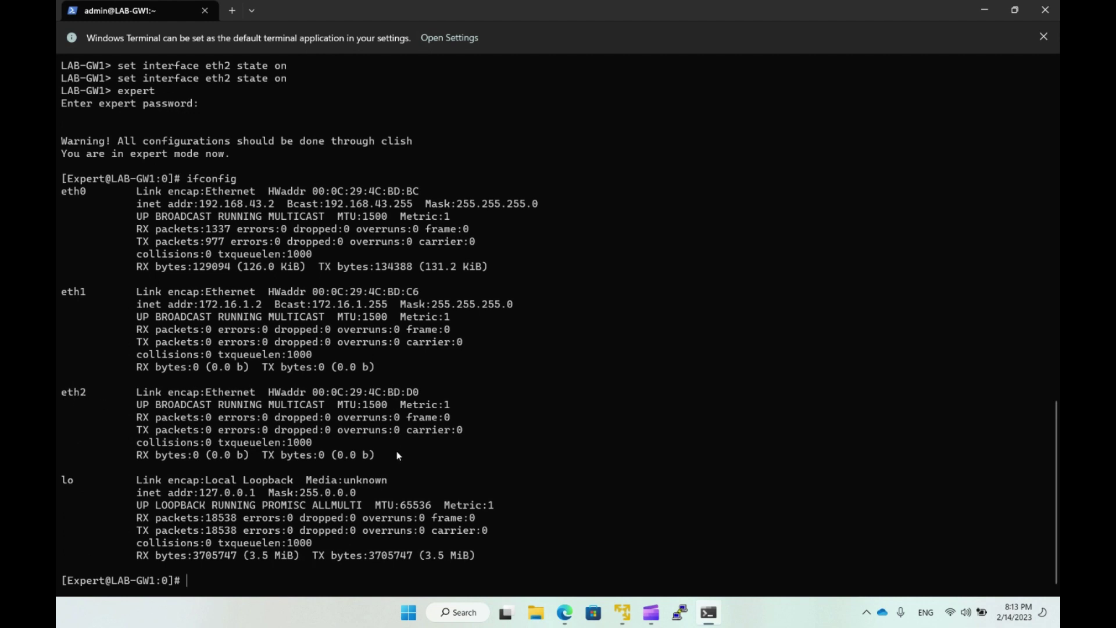
text(exit)
key(Return)
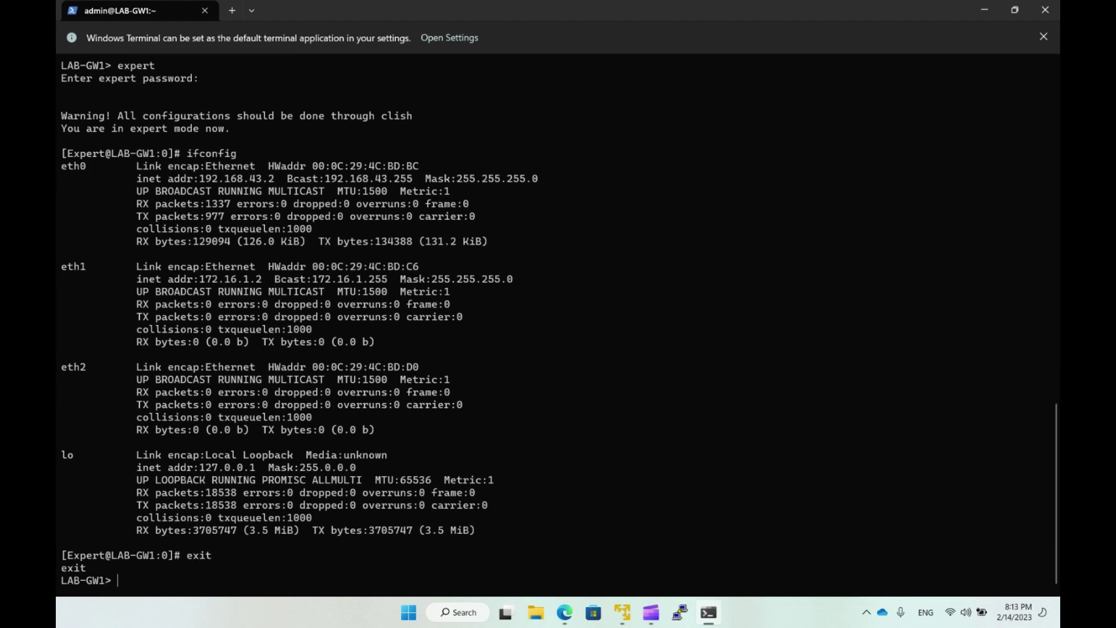
Type, without running, 'set interface eth2 ipv4-address 1.1.1.1 mask-length 30', correcting 28 to 30.
text(set interface eth2 ipv4-)
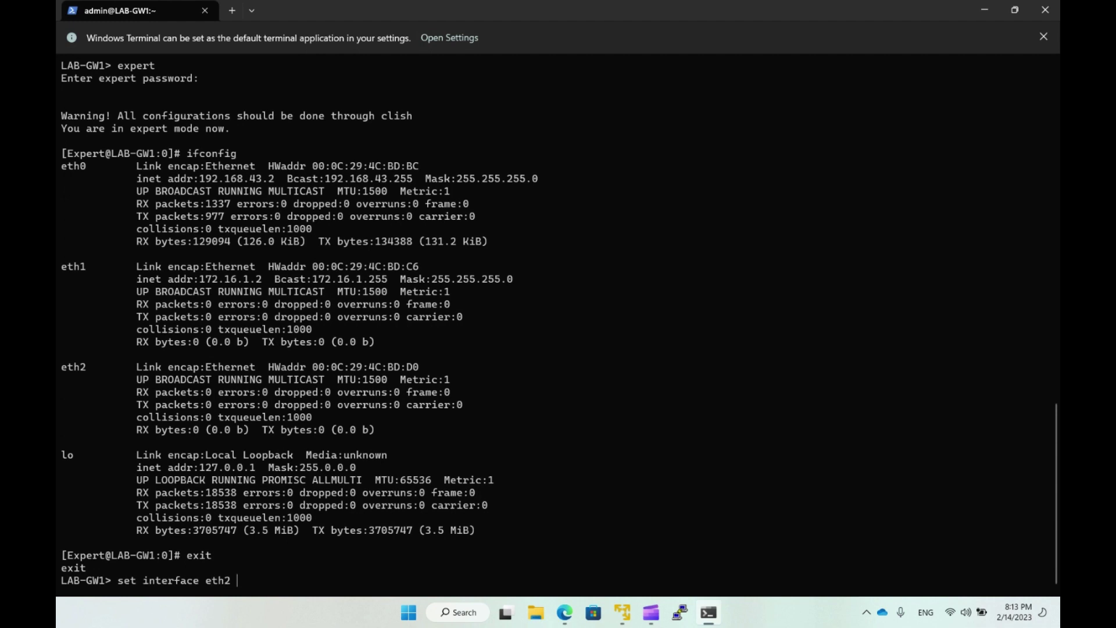
key(Tab)
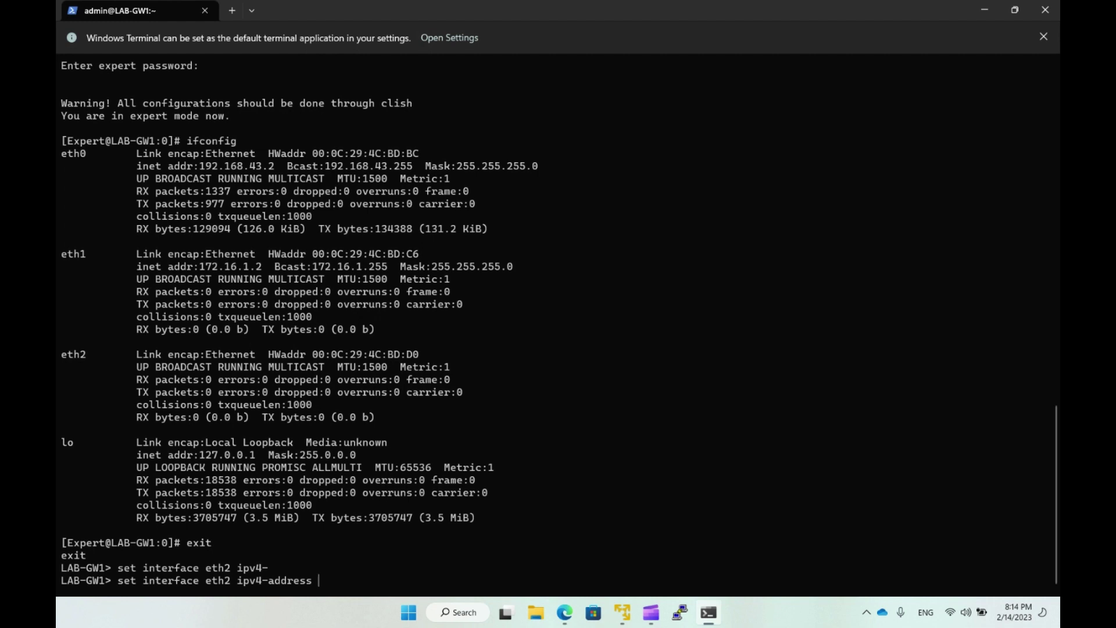
text(1.1.1.1 mask)
key(Tab)
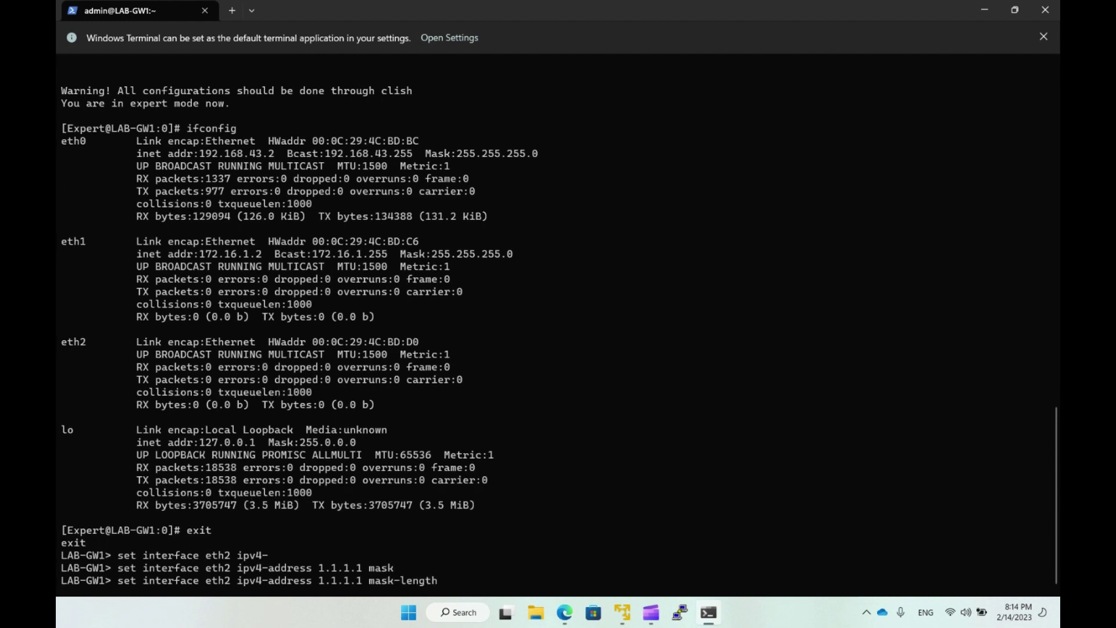
text(28)
key(BackSpace)
key(BackSpace)
text(30)
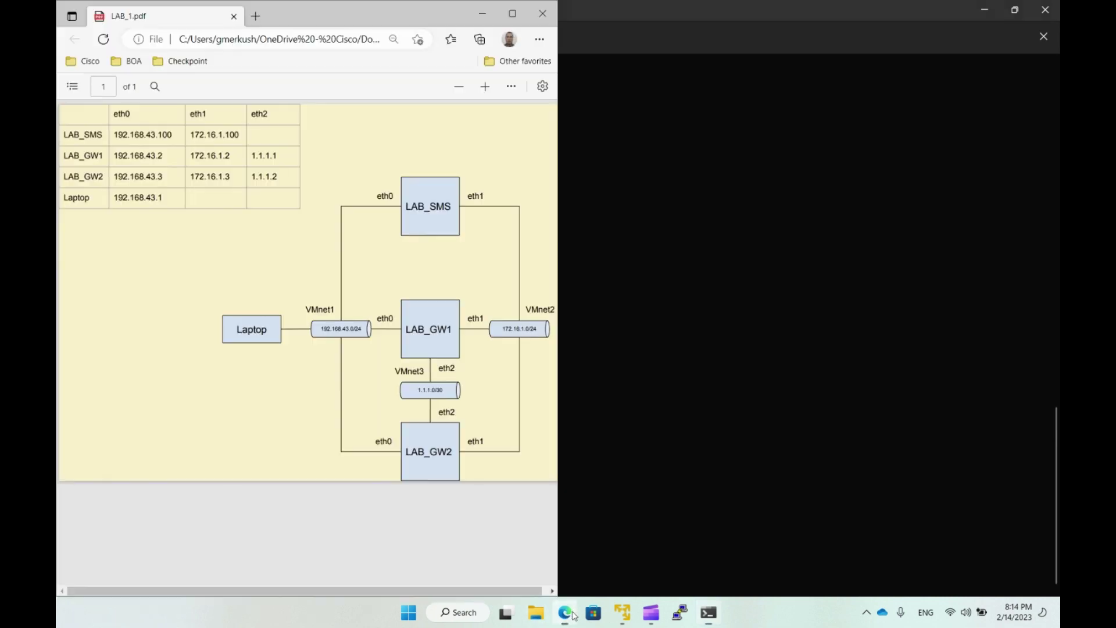
click(565, 612)
click(649, 21)
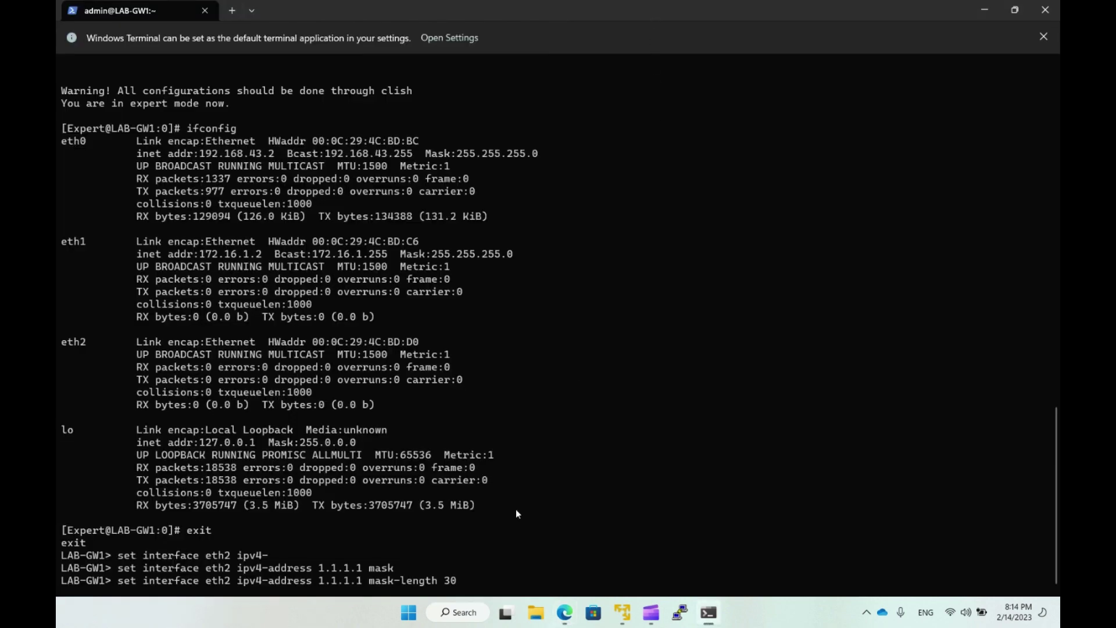
Apply eth2's 1.1.1.1/30 address, save config, and run ifconfig in expert mode.
key(Return)
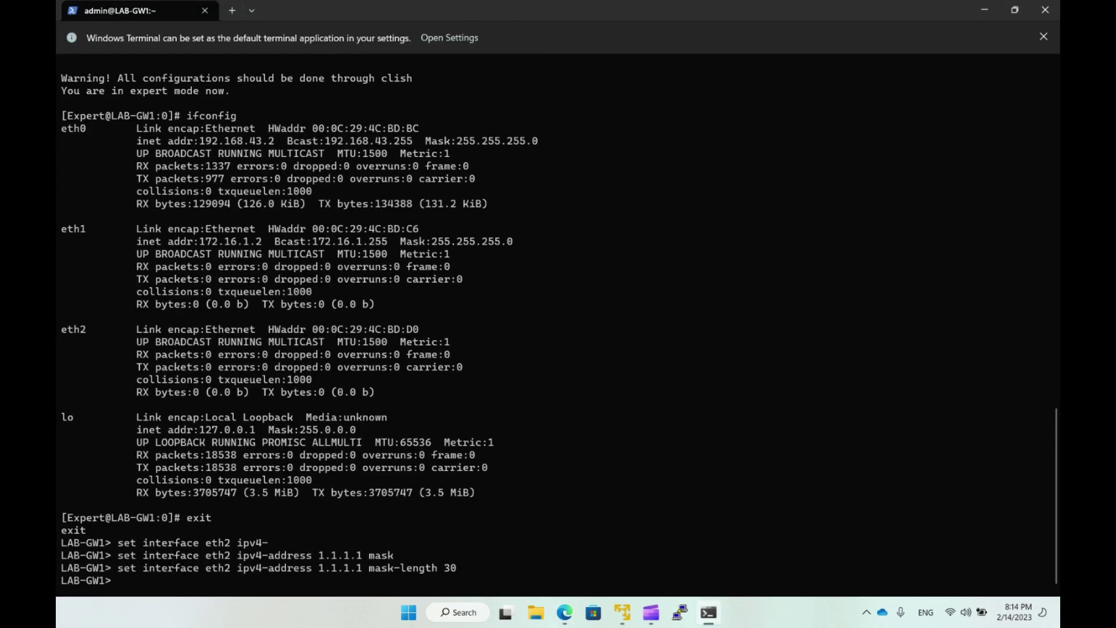
text(save config)
key(Return)
key(Return)
key(Return)
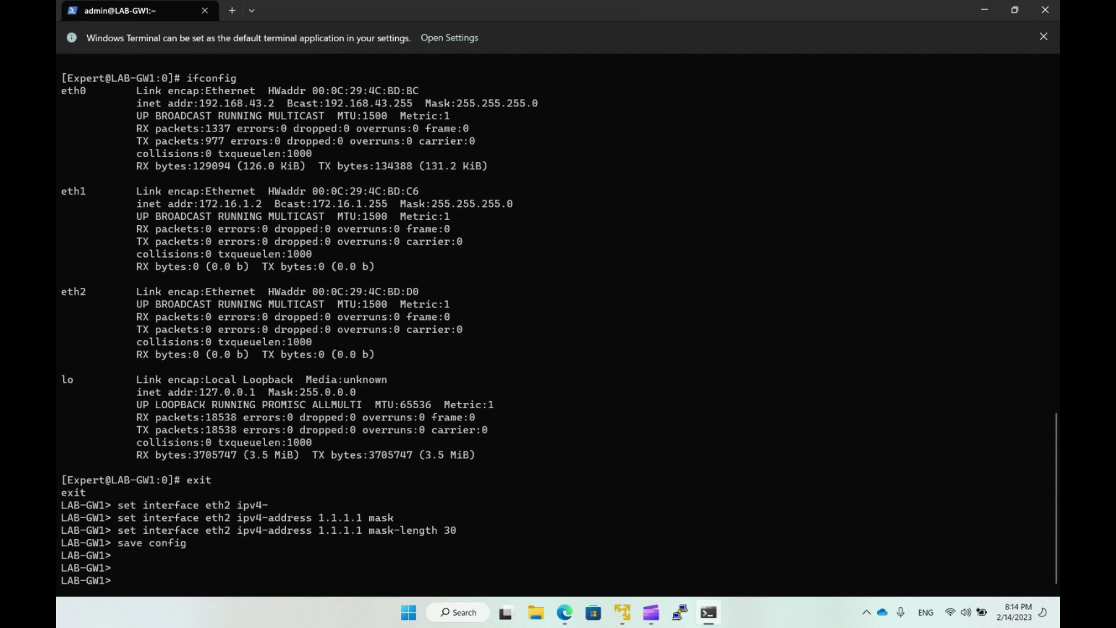
text(expert)
key(Return)
key(Return)
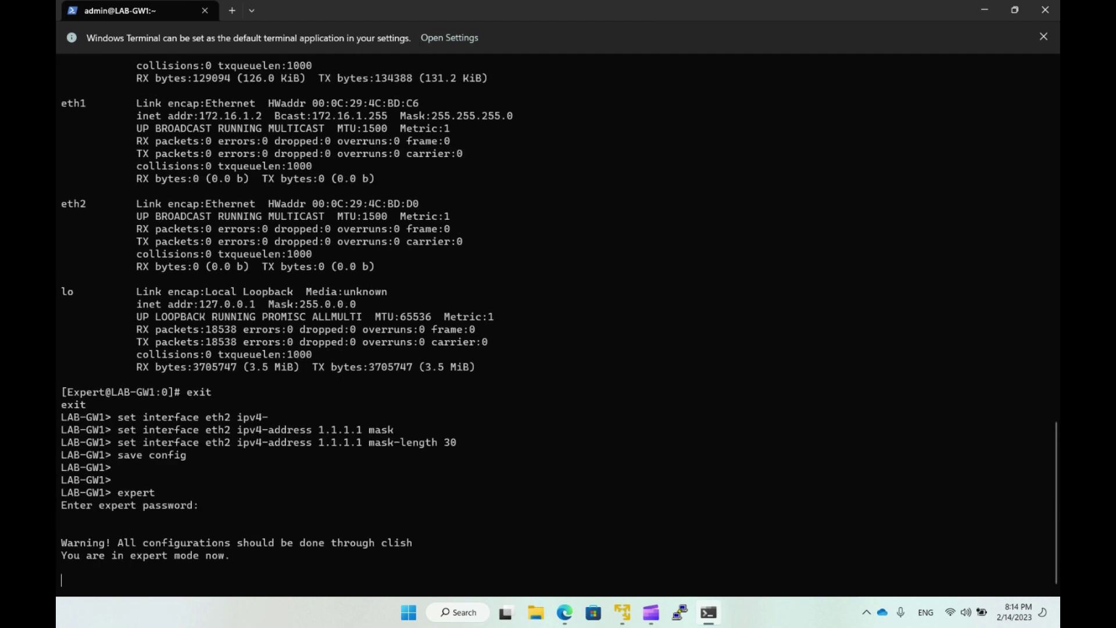
text(ifconfig)
key(Return)
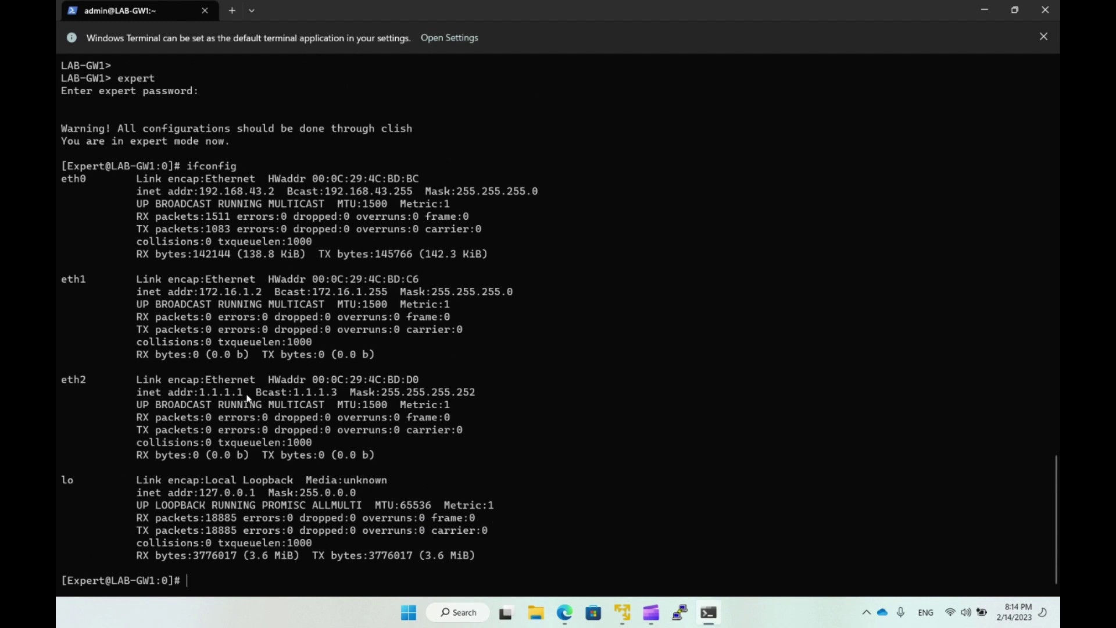
Copy eth2's address 1.1.1.1, broadcast 1.1.1.3 and netmask 255.255.255.252 from the ifconfig output.
drag(247, 398, 200, 397)
key(ctrl+c)
drag(344, 393, 297, 401)
key(ctrl+c)
drag(482, 393, 388, 399)
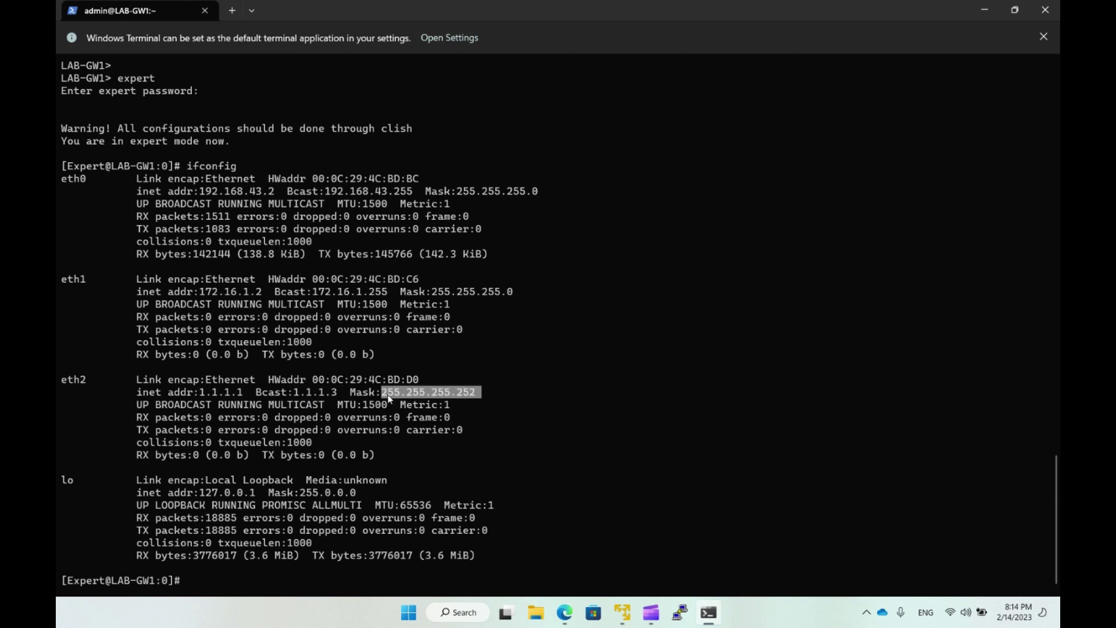
key(ctrl+c)
Leave expert mode back to the LAB-GW1> clish prompt.
text(exit)
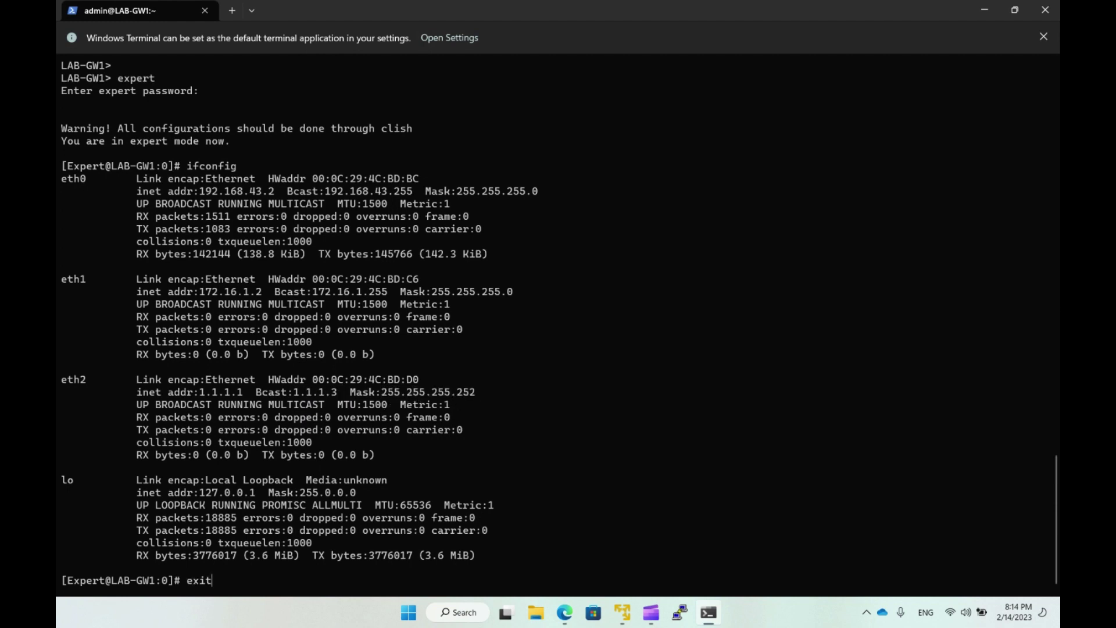
key(Return)
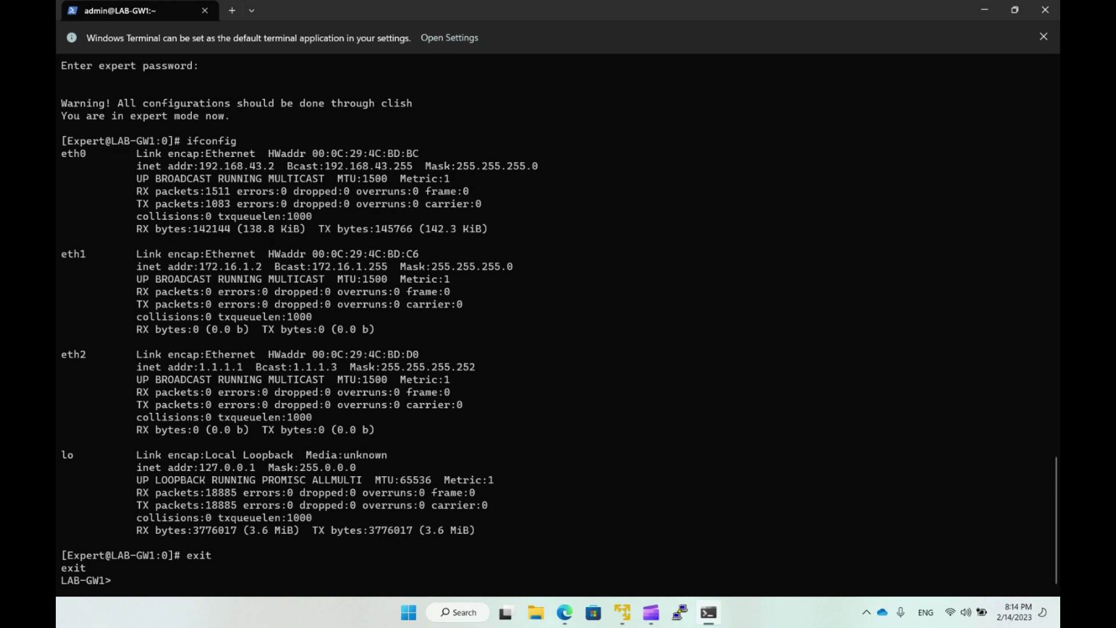
key(Return)
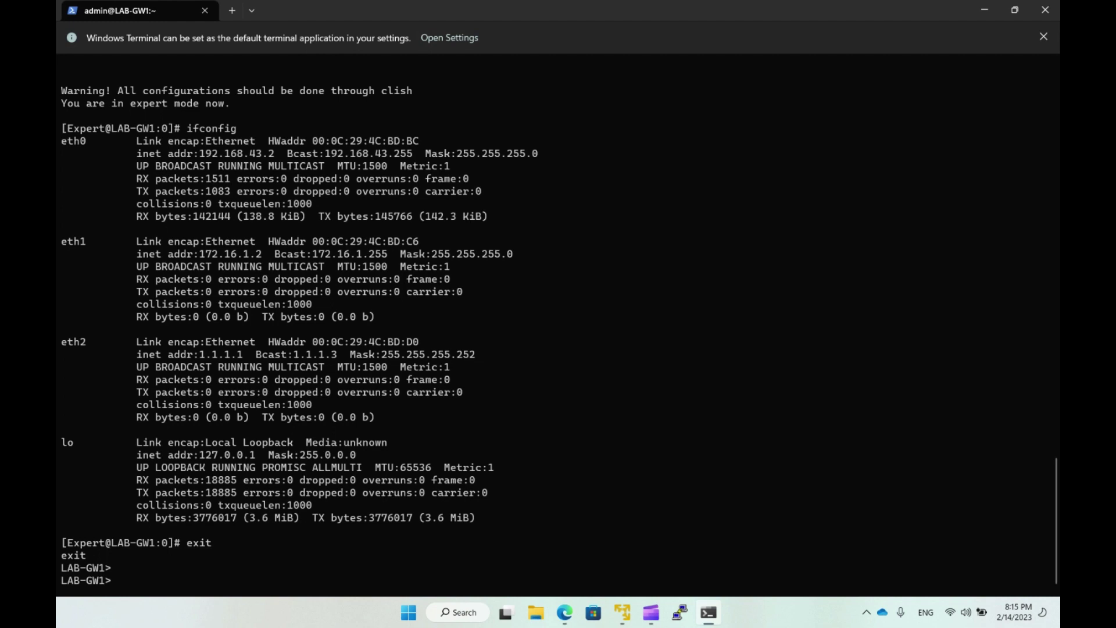
Set the admin user's shell to /bin/bash with 'set user admin shell /bin/bash'.
text(set user admin she)
key(Tab)
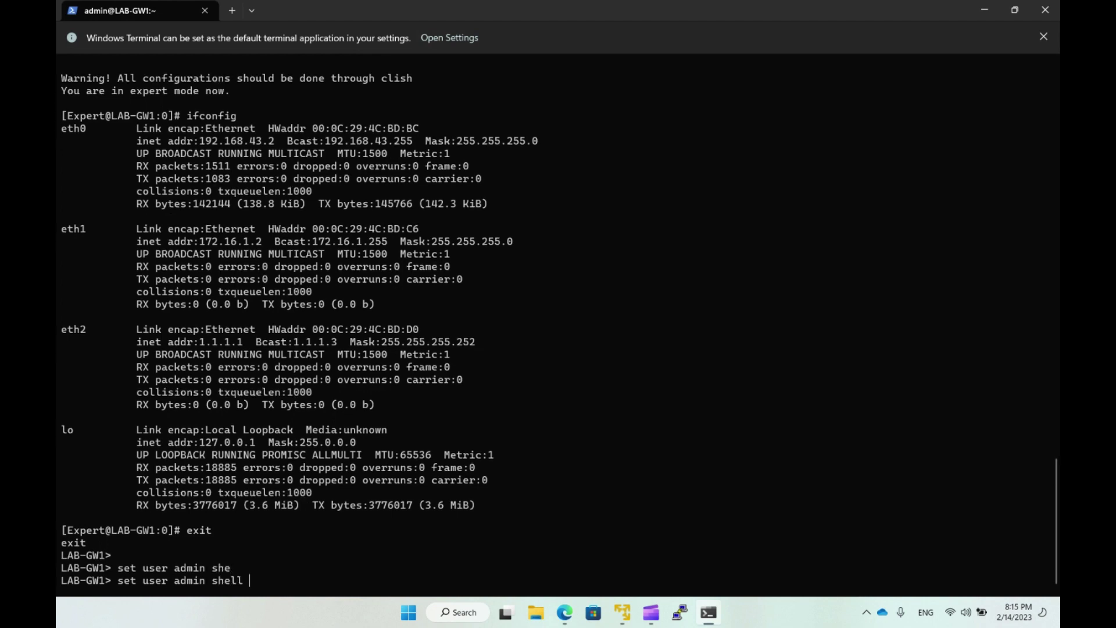
key(Tab)
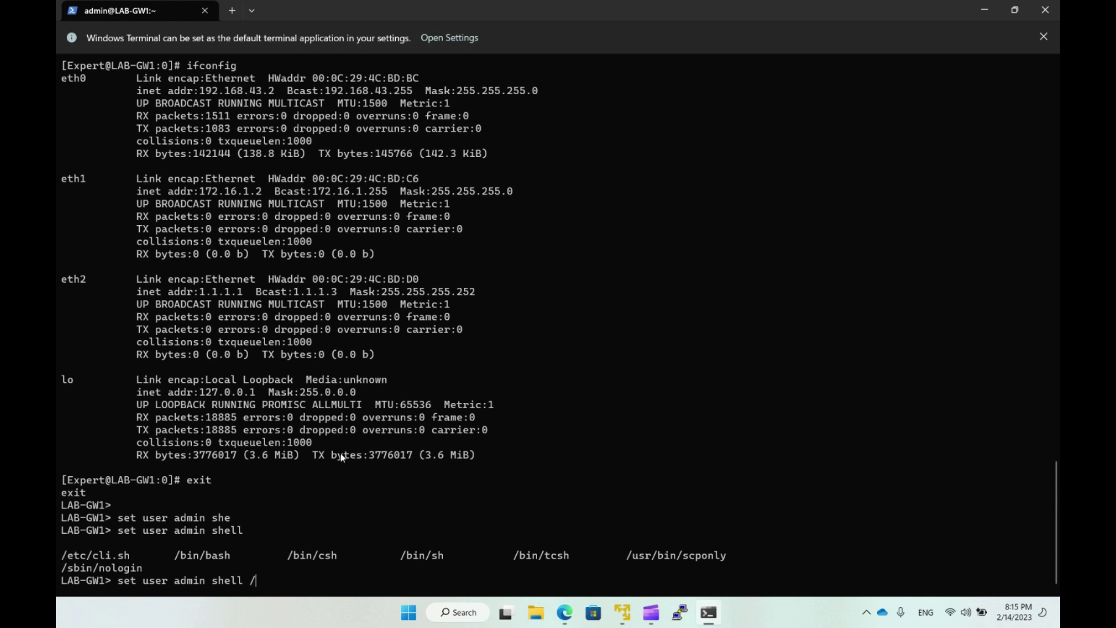
text(bin/bas)
key(Tab)
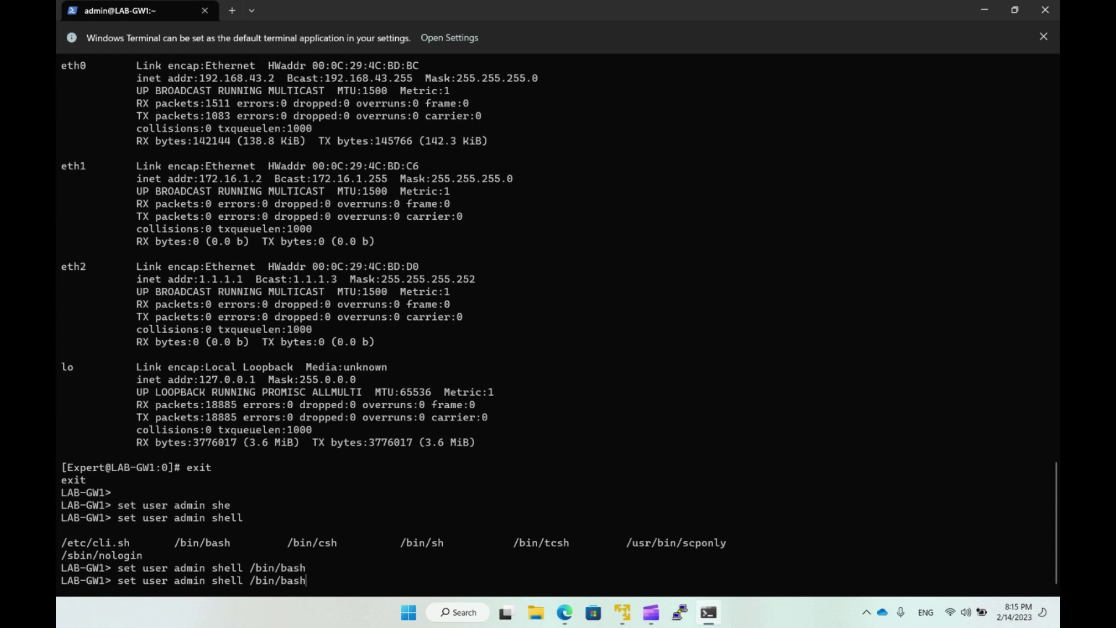
key(Return)
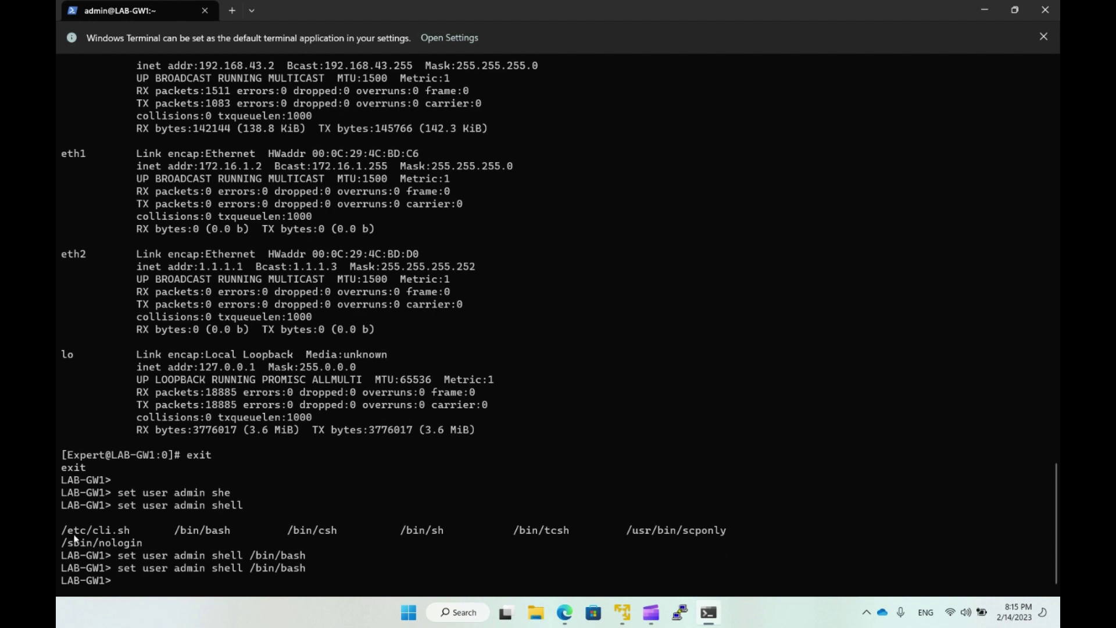
drag(62, 530, 105, 533)
click(157, 590)
Save the gateway configuration with 'save config'.
text(save config)
key(Tab)
key(Return)
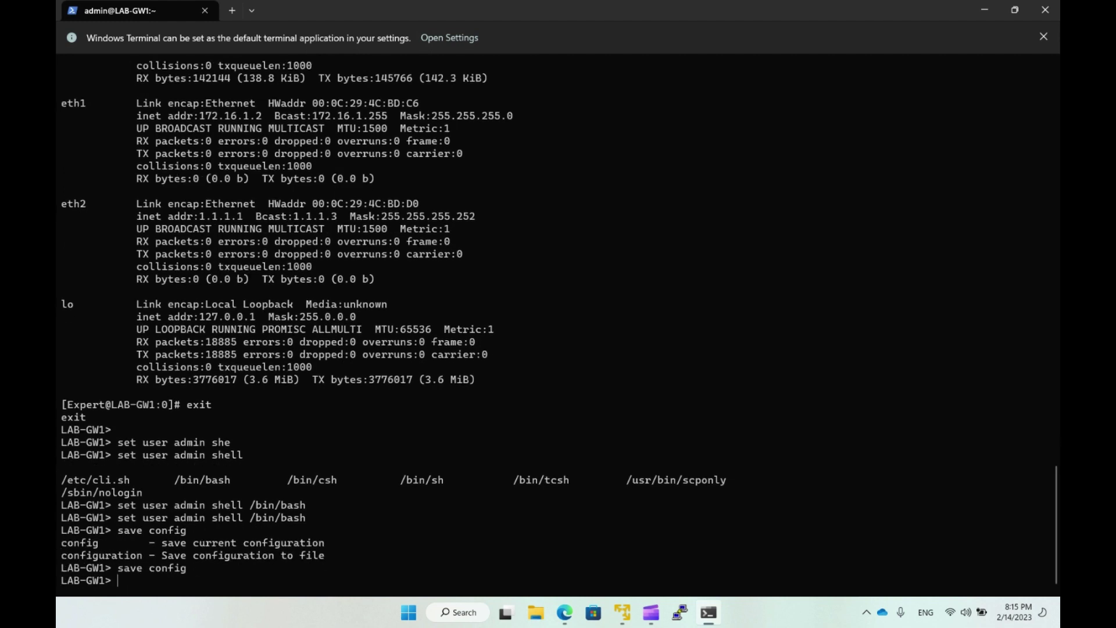
key(Return)
key(Return)
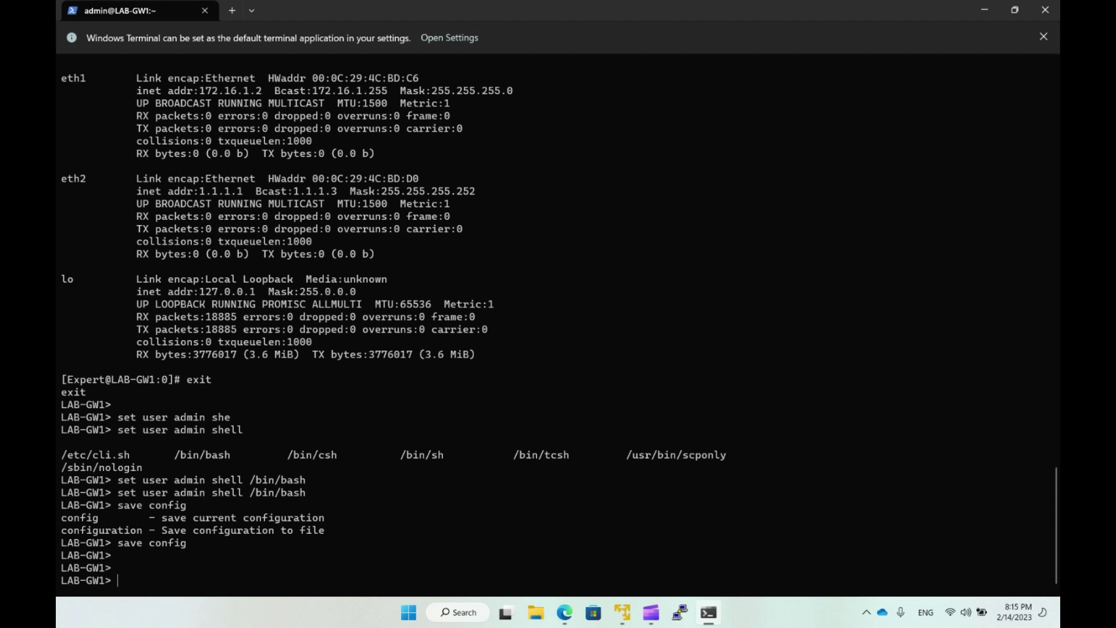
Disconnect and reconnect over SSH to 192.168.43.2, confirming admin lands in the expert shell.
text(exit)
key(Return)
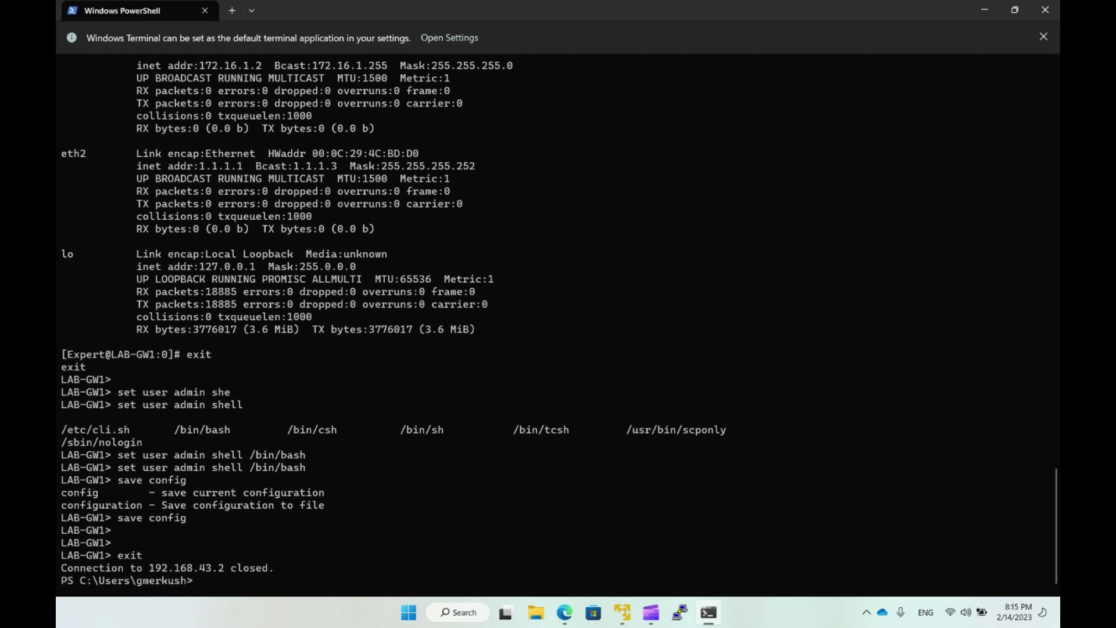
key(Up)
key(Return)
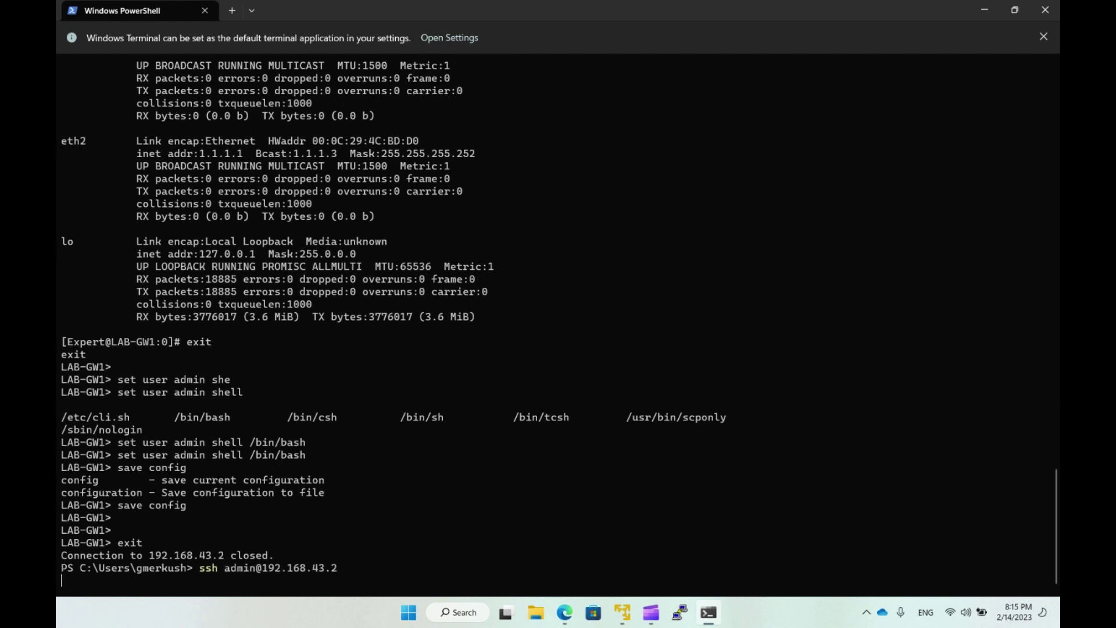
key(Return)
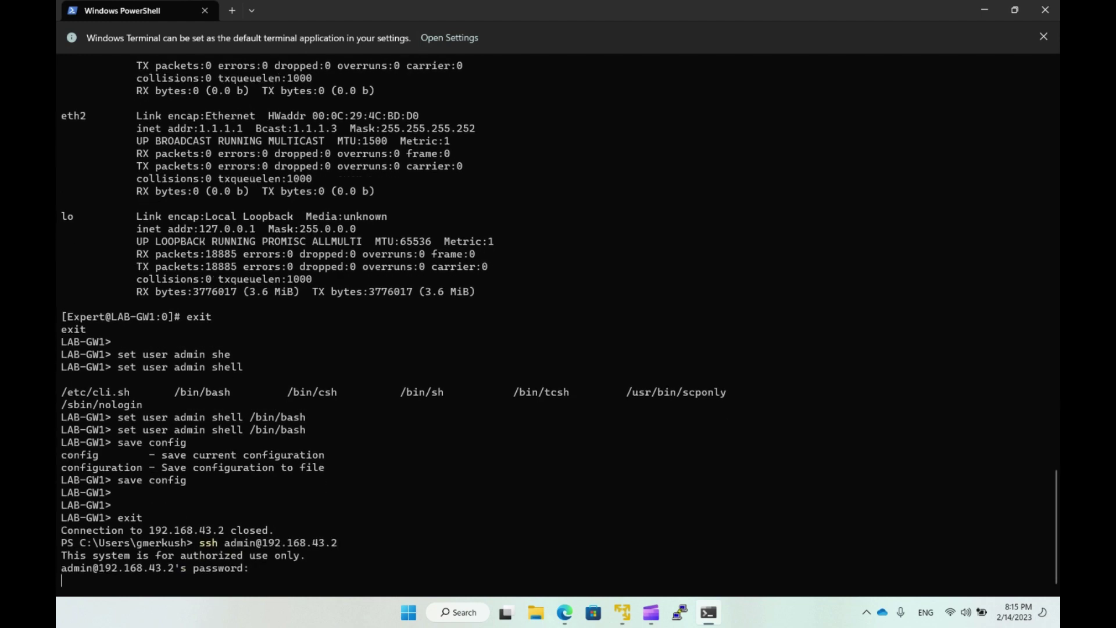
key(Return)
key(Return)
key(Return)
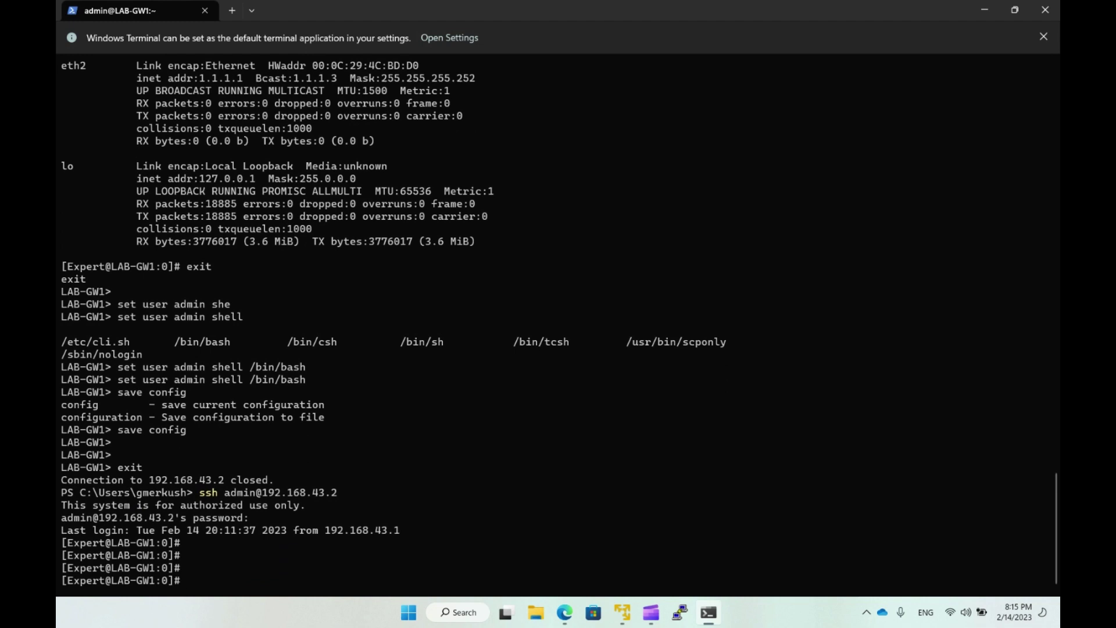
Test entering and leaving clish, then log out of LAB-GW1 and close Windows Terminal.
text(clish)
key(Return)
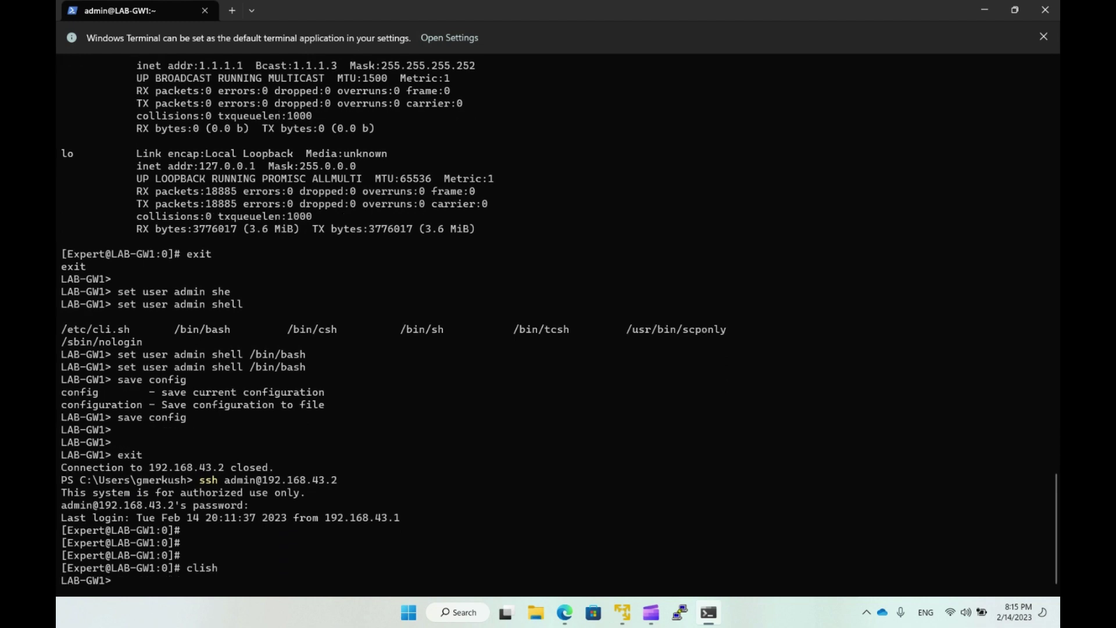
text(exit)
key(Return)
text(exit)
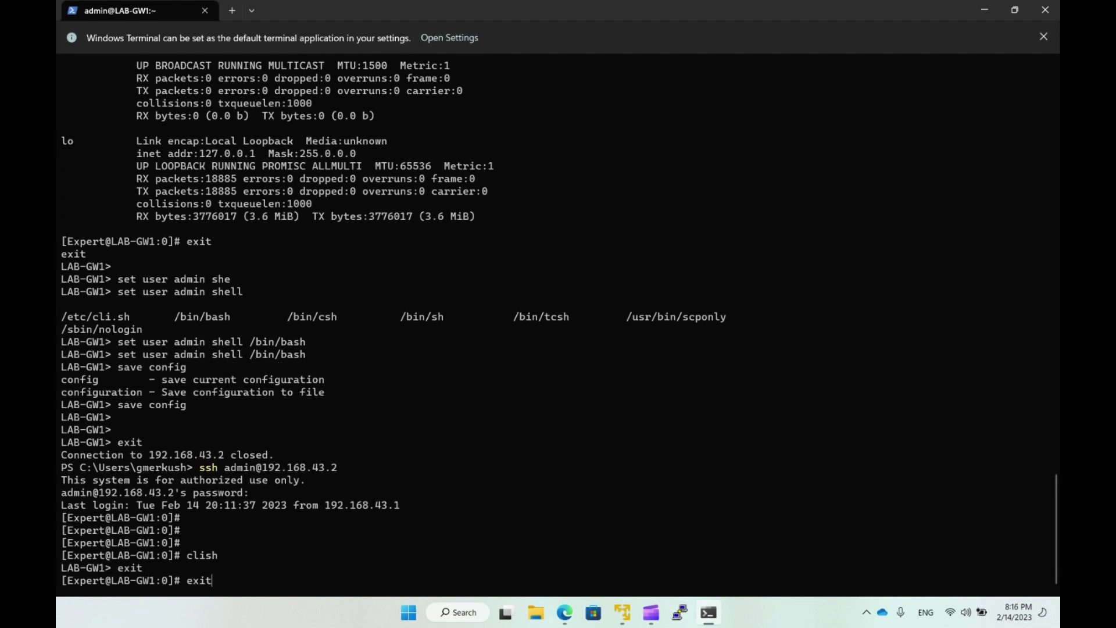
key(Return)
text(exit)
key(Return)
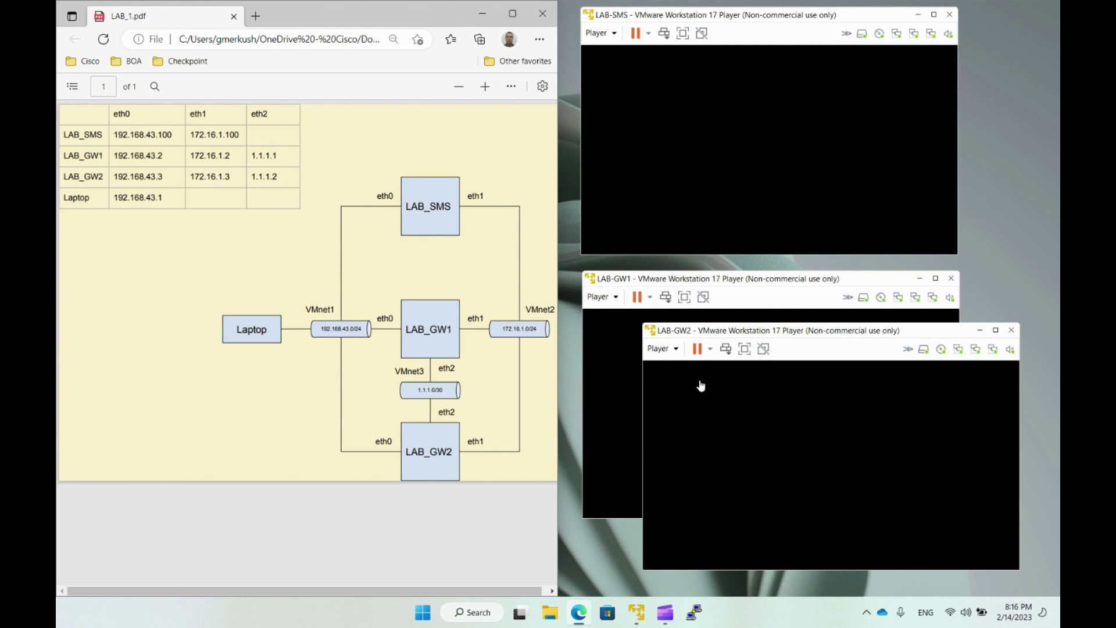
Open the saved LAB-GW2 PuTTY session to 192.168.43.3 in a maximized terminal.
click(694, 613)
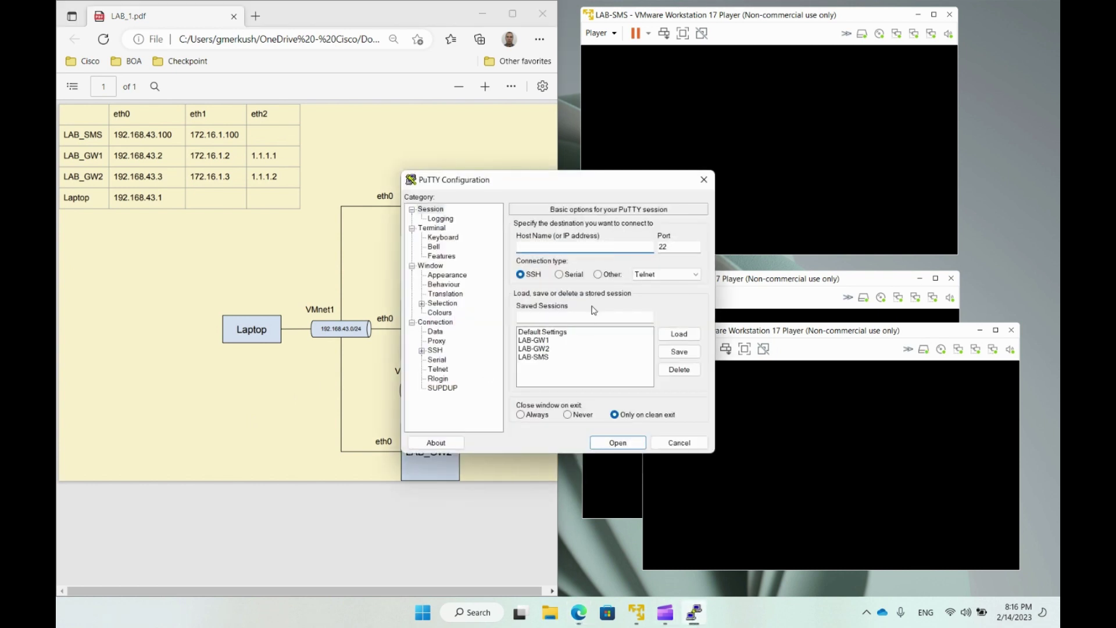
click(552, 350)
click(679, 334)
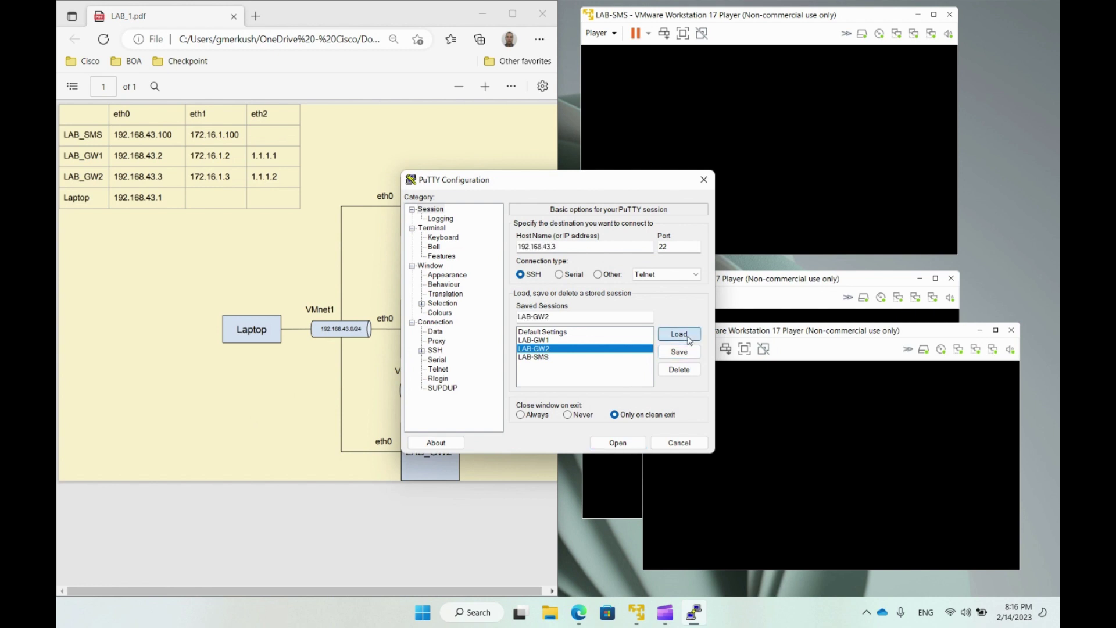
drag(560, 248, 516, 247)
click(590, 246)
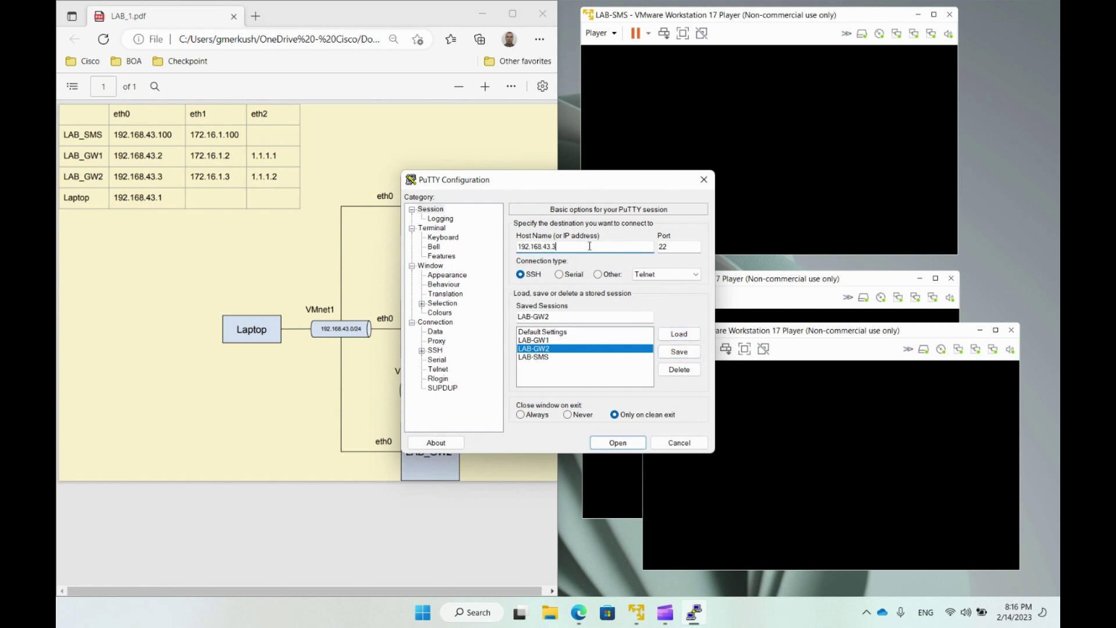
click(617, 442)
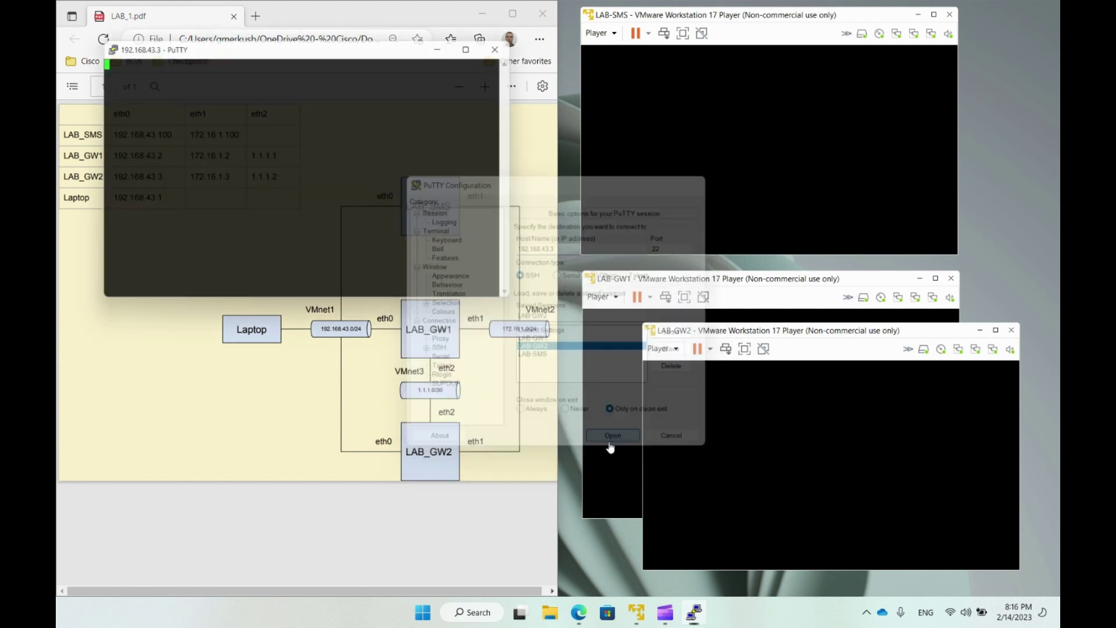
click(482, 44)
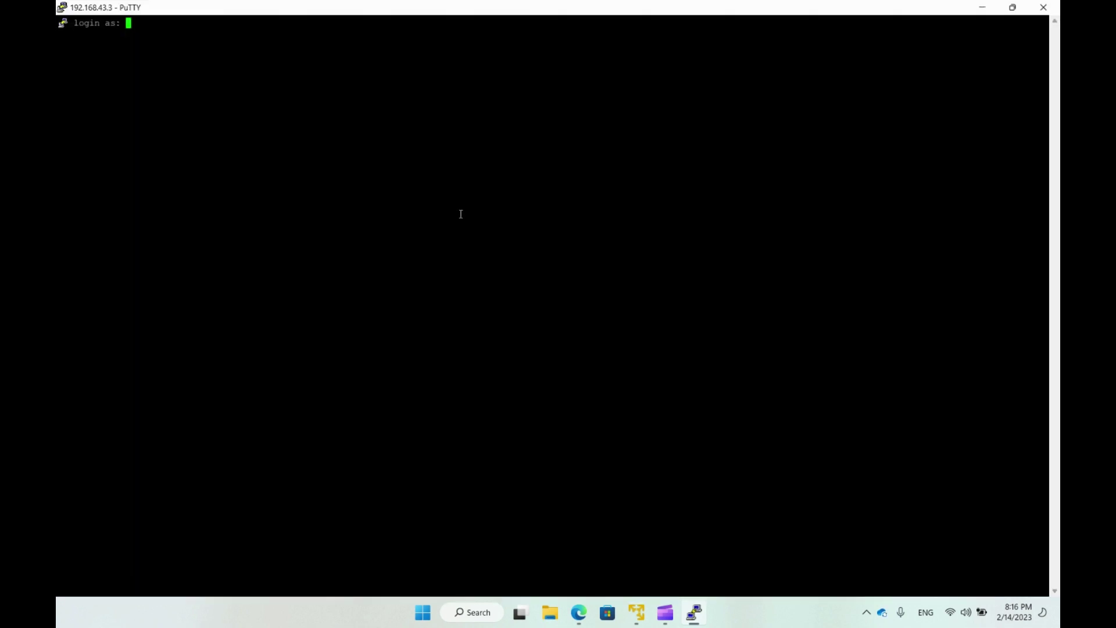
Log in to LAB-GW2 as admin.
text(admin)
key(Return)
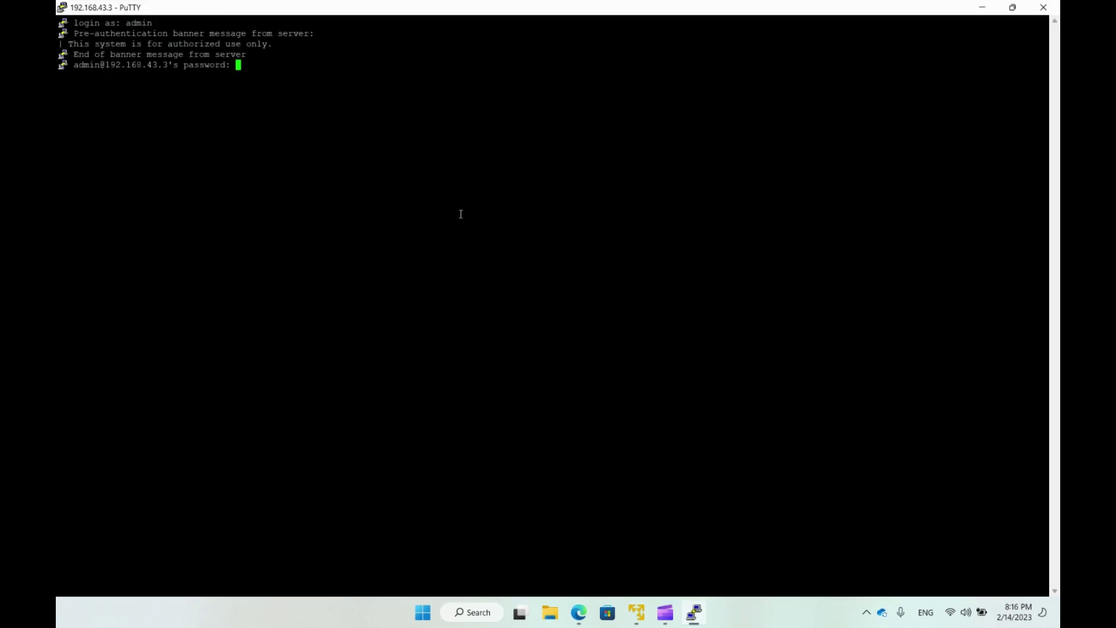
key(Return)
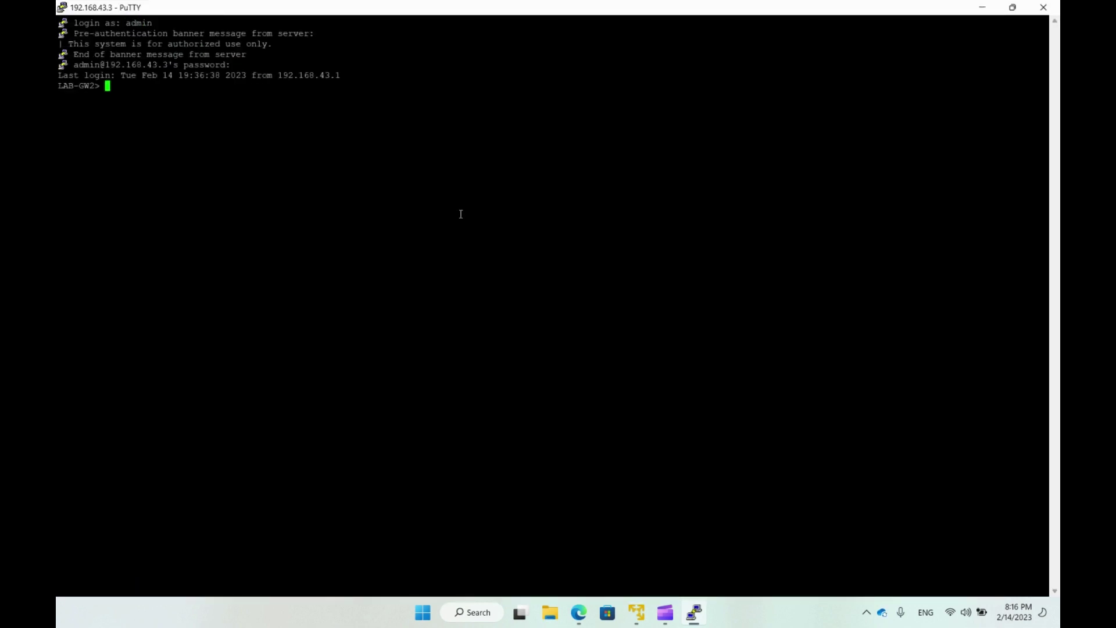
key(Return)
key(Return)
Run set expert-password and enter and confirm a new expert password.
text(set exper)
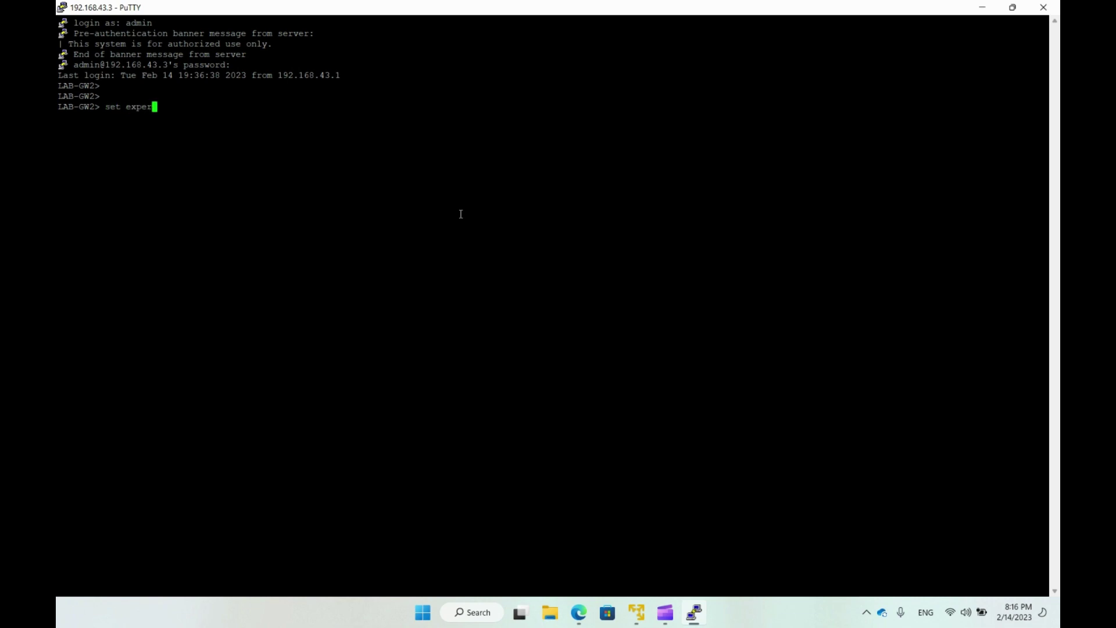
text(t)
key(Tab)
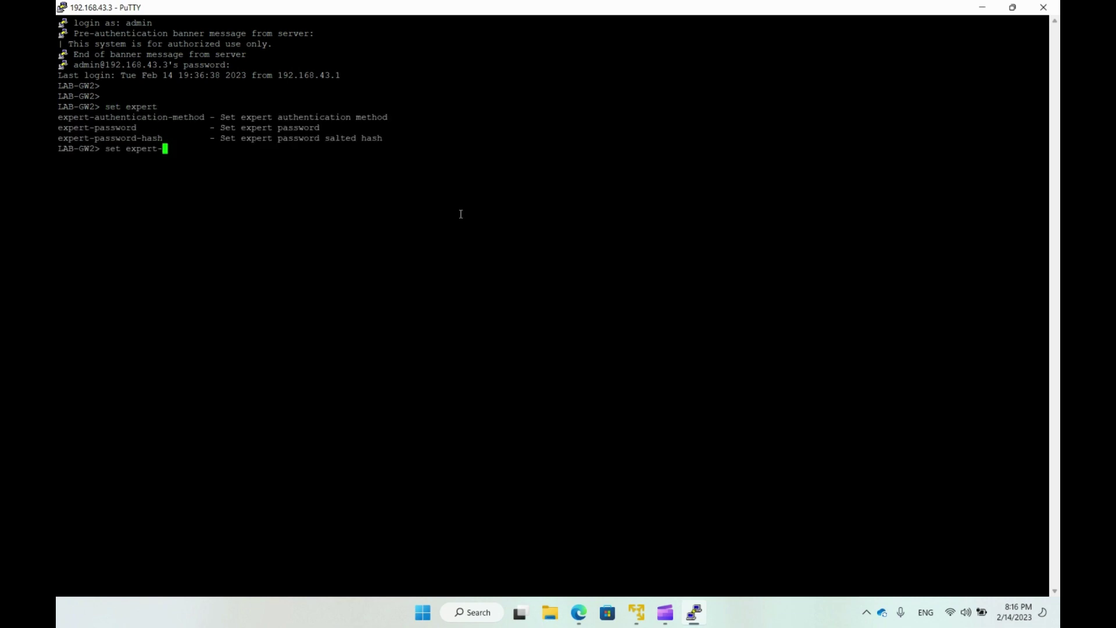
text(pas)
key(Tab)
key(Return)
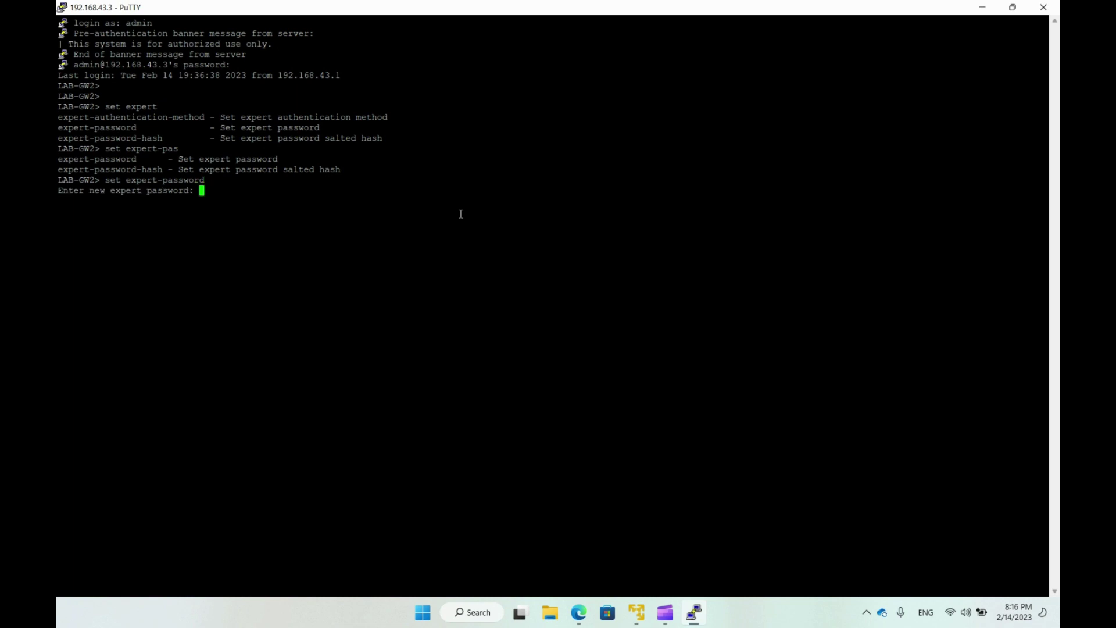
key(Return)
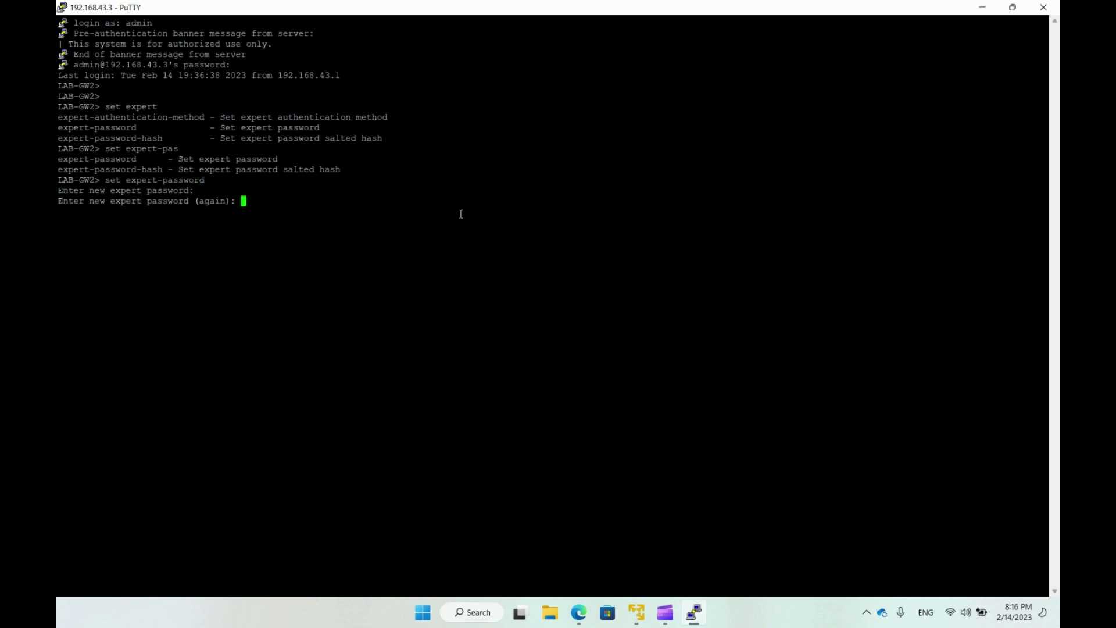
key(Return)
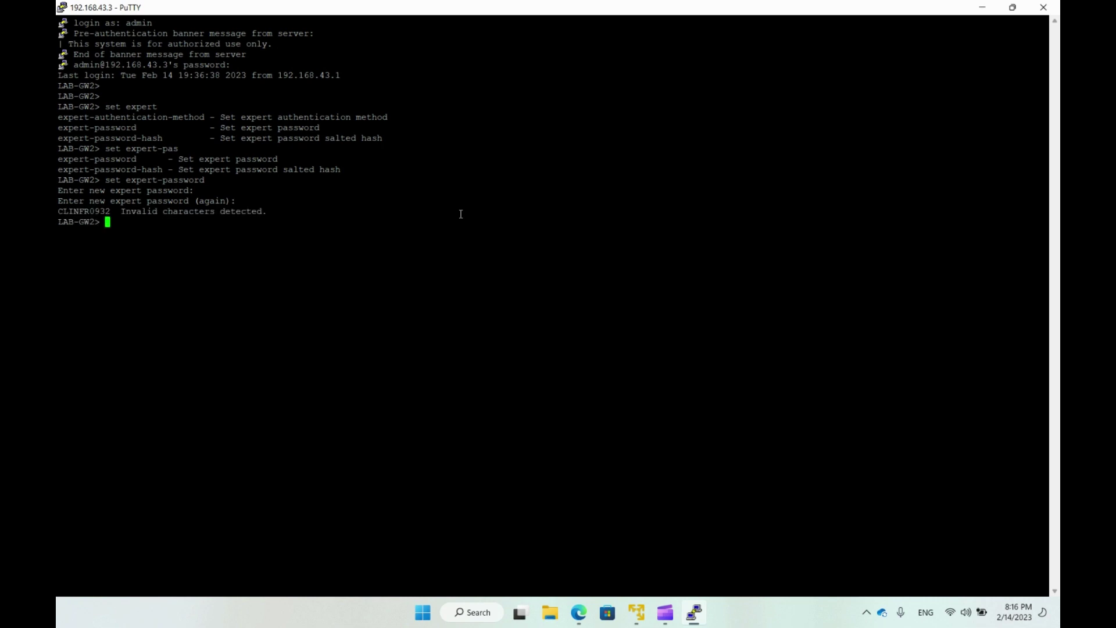
Rerun set expert-password after the invalid-characters error and set the password successfully.
key(Up)
key(Return)
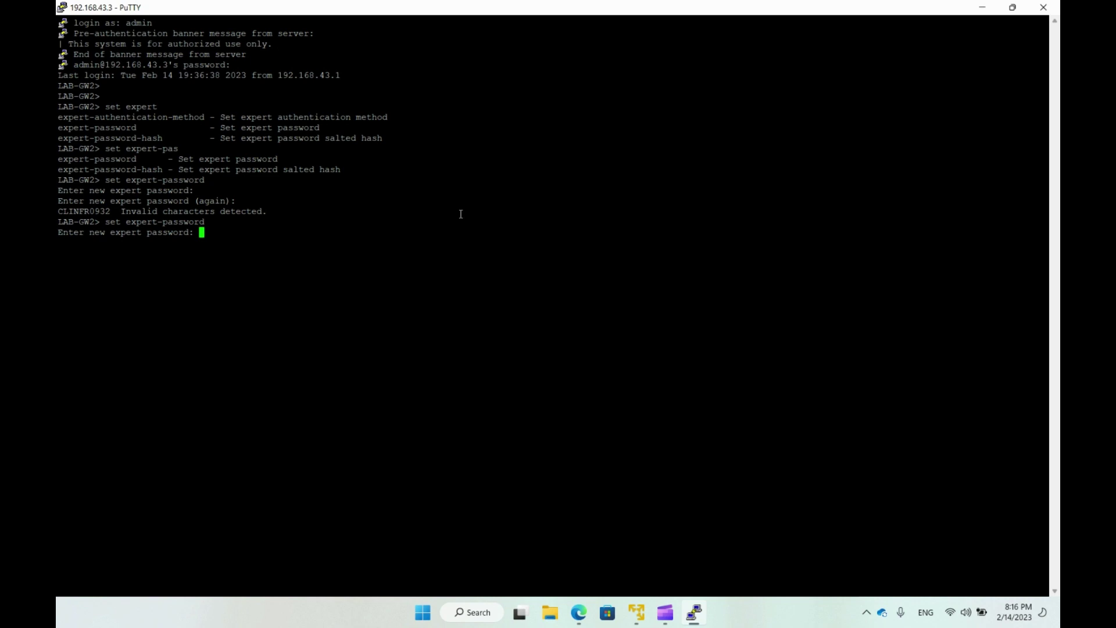
key(Return)
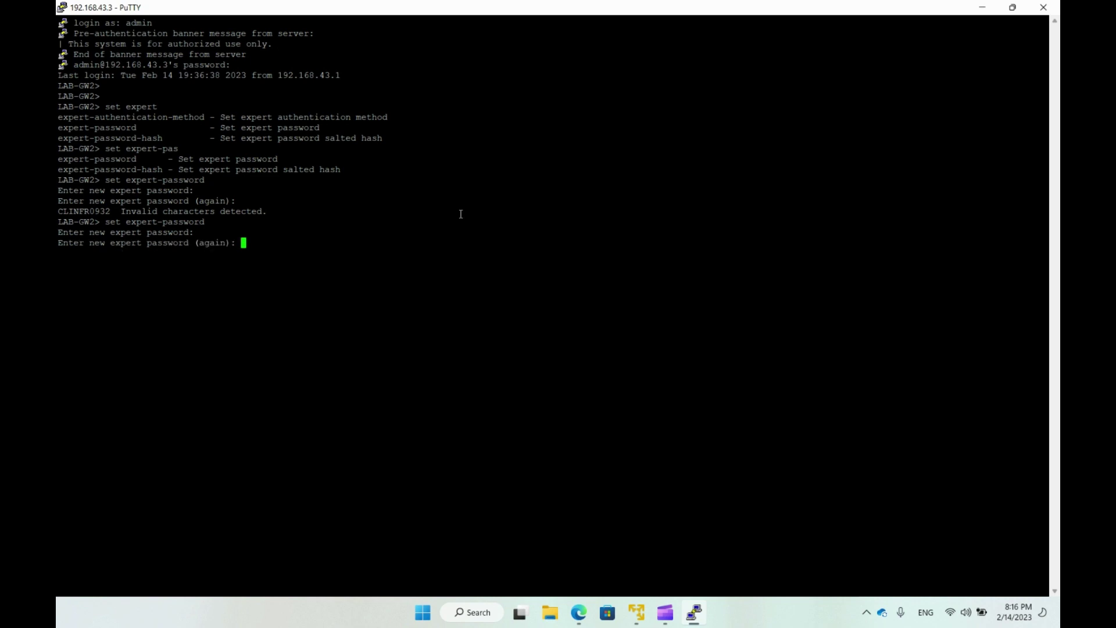
key(Return)
key(Return)
key(Return)
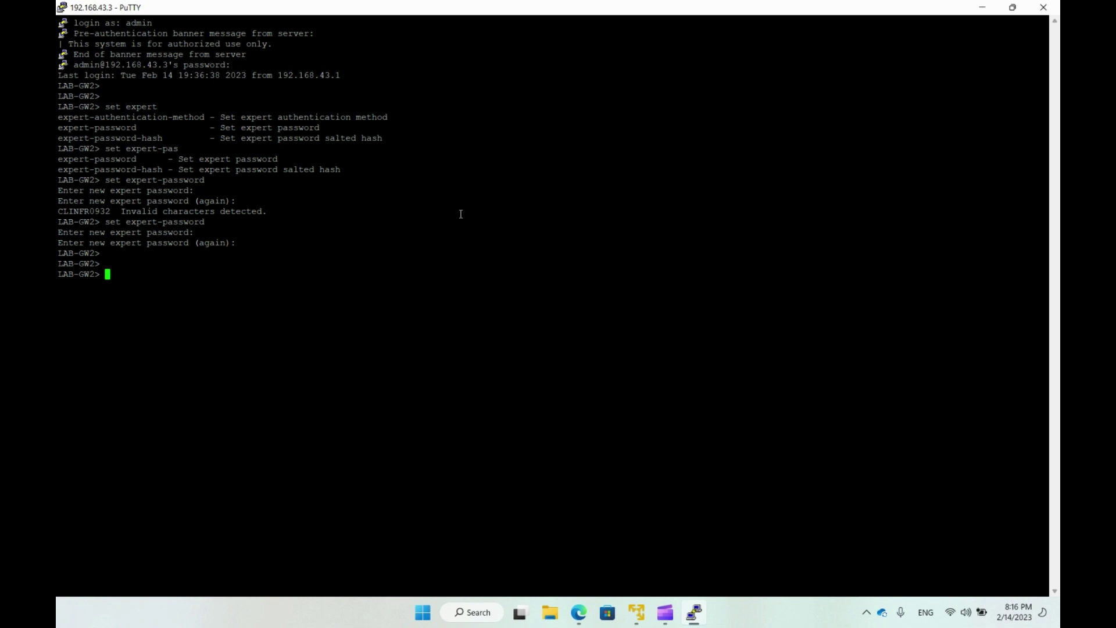
Make /bin/bash the admin user's shell with set user admin shell.
text(set user adin)
key(BackSpace)
key(BackSpace)
text(min shell /bin/bash)
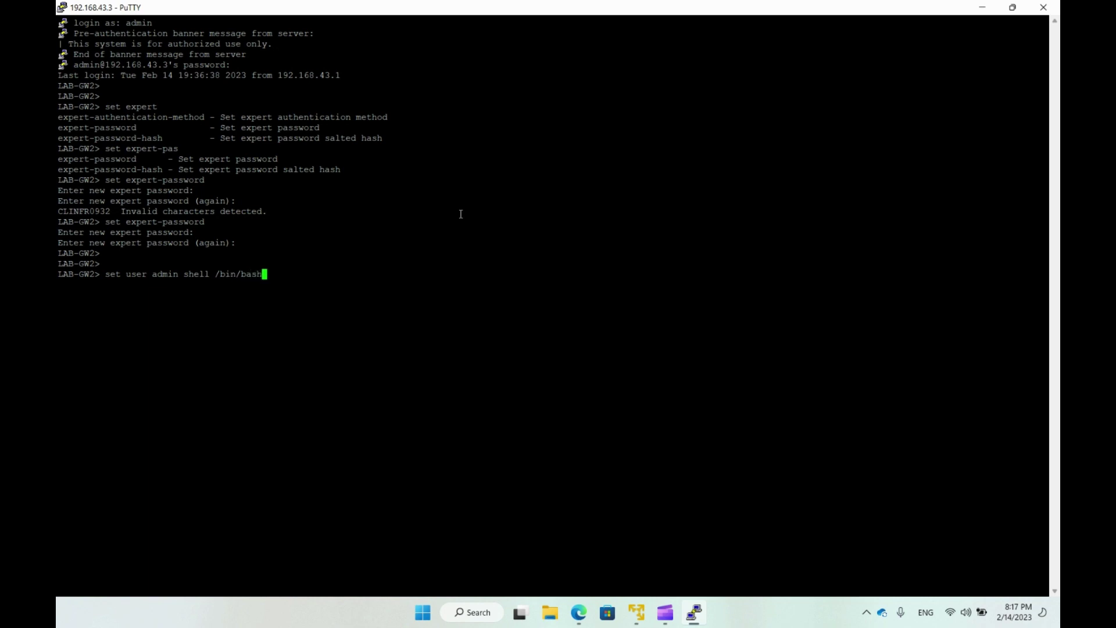
key(Return)
Bring interface eth2 up and assign it 1.1.1.2 with mask length 30.
text(set inte)
text(rface eth2 state on)
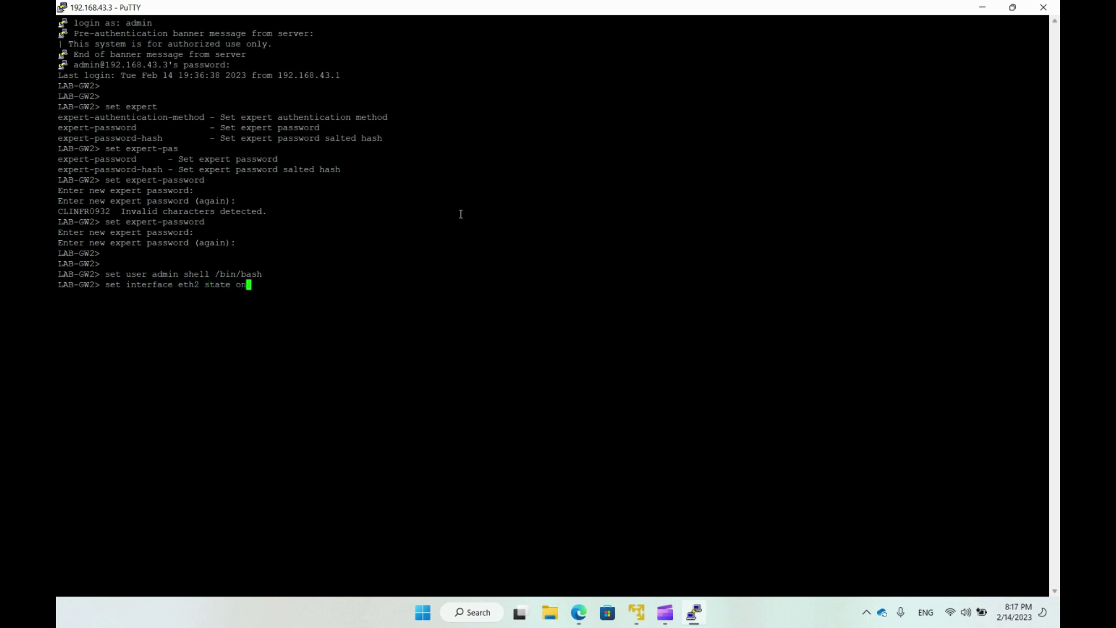
key(Return)
text(set interface et)
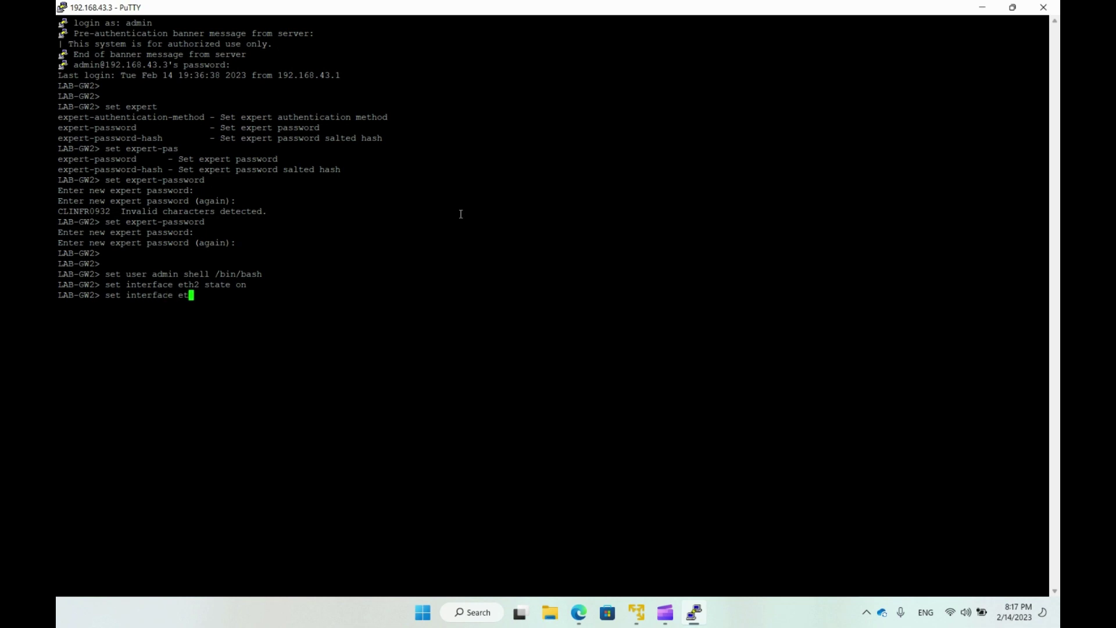
text(h2 ipv4-address 1.1.1.2 mask-l)
key(Tab)
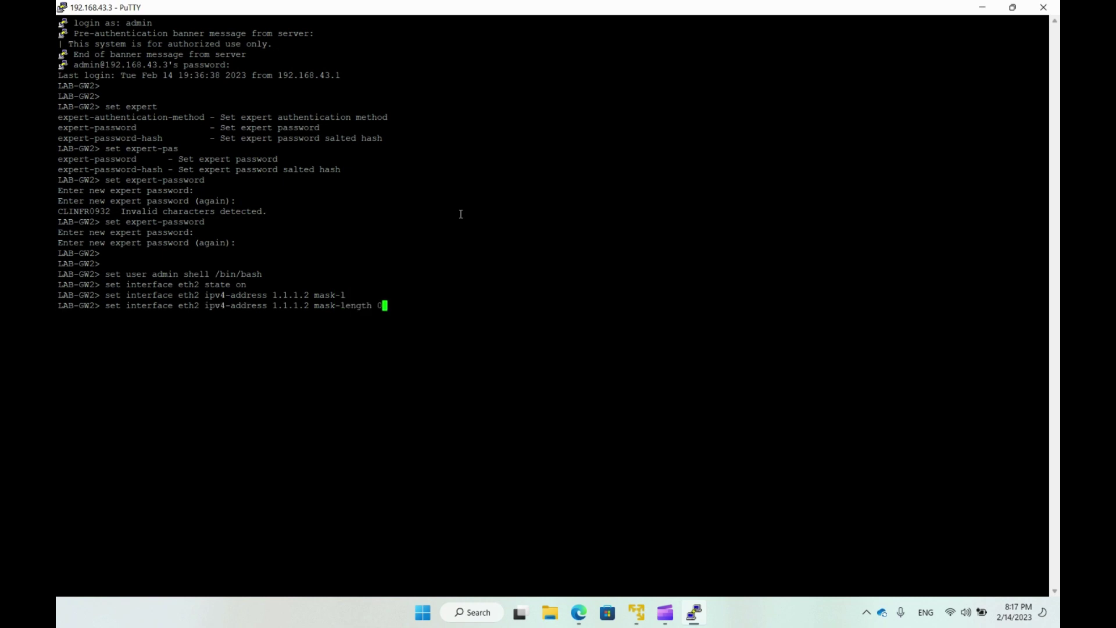
text(30)
key(Return)
Save the configuration and run the expert command.
text(save config)
key(Return)
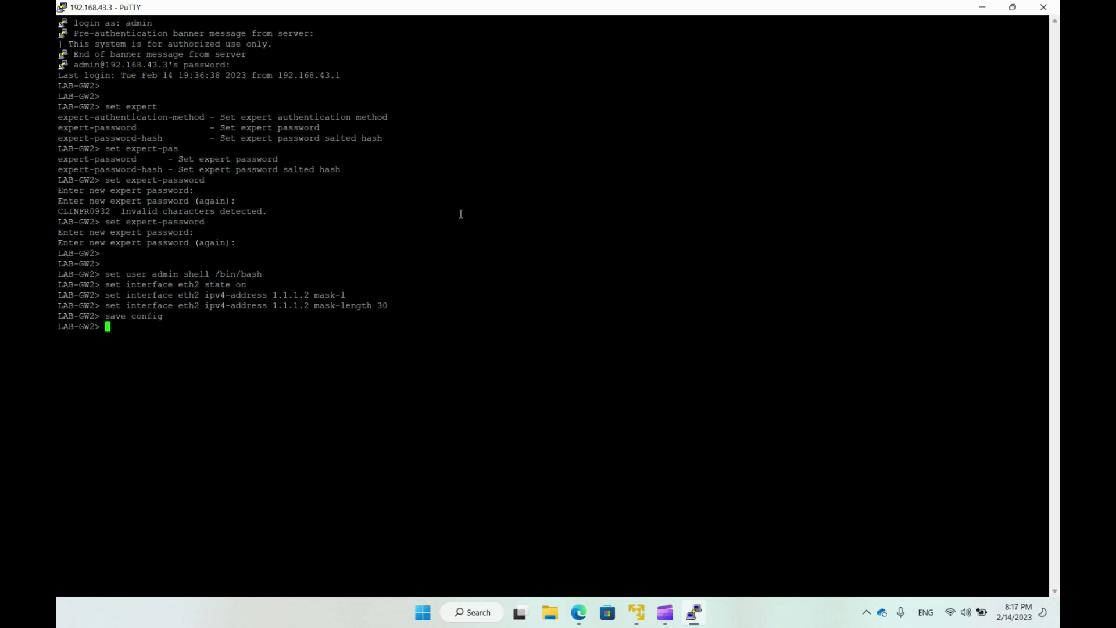
text(expert)
key(Return)
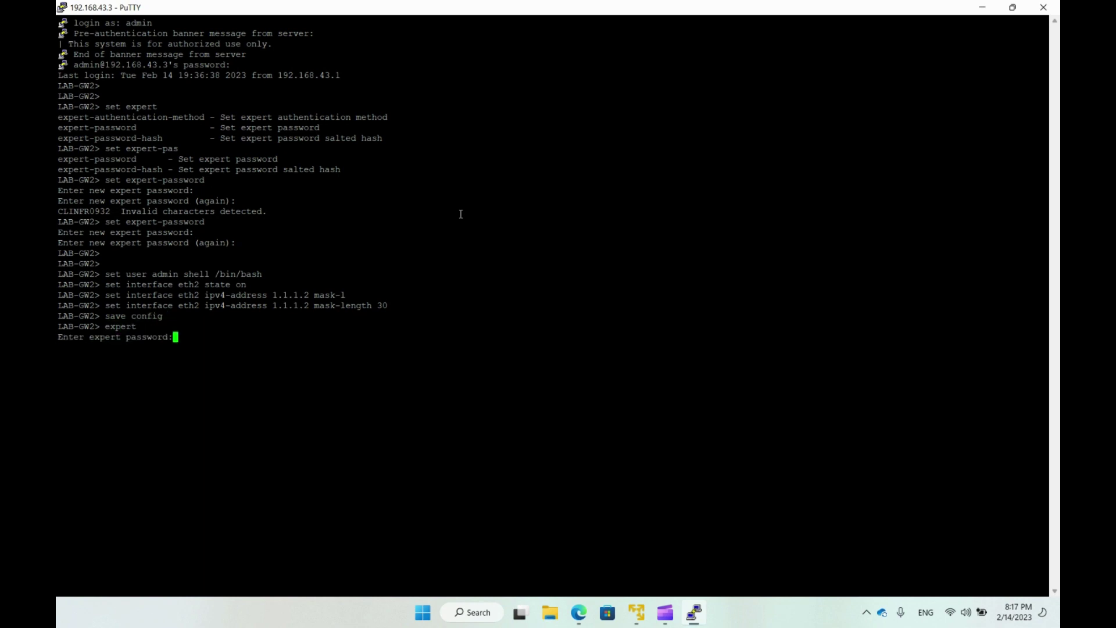
Enter expert mode, list interfaces with ifconfig, then exit back to the gateway shell.
key(Return)
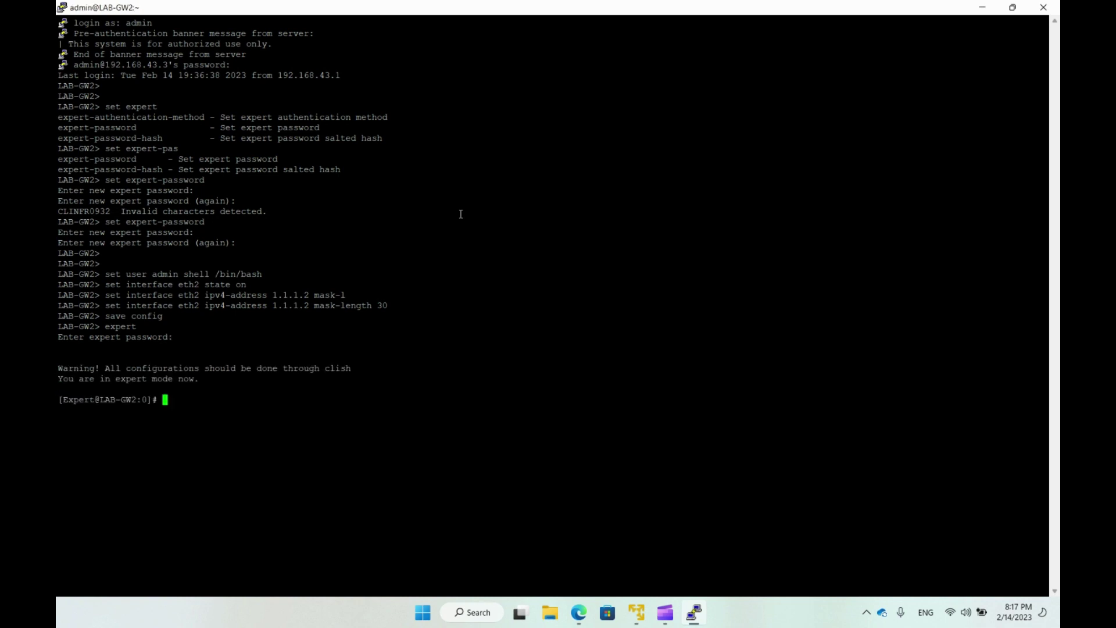
text(ifconfig)
key(Return)
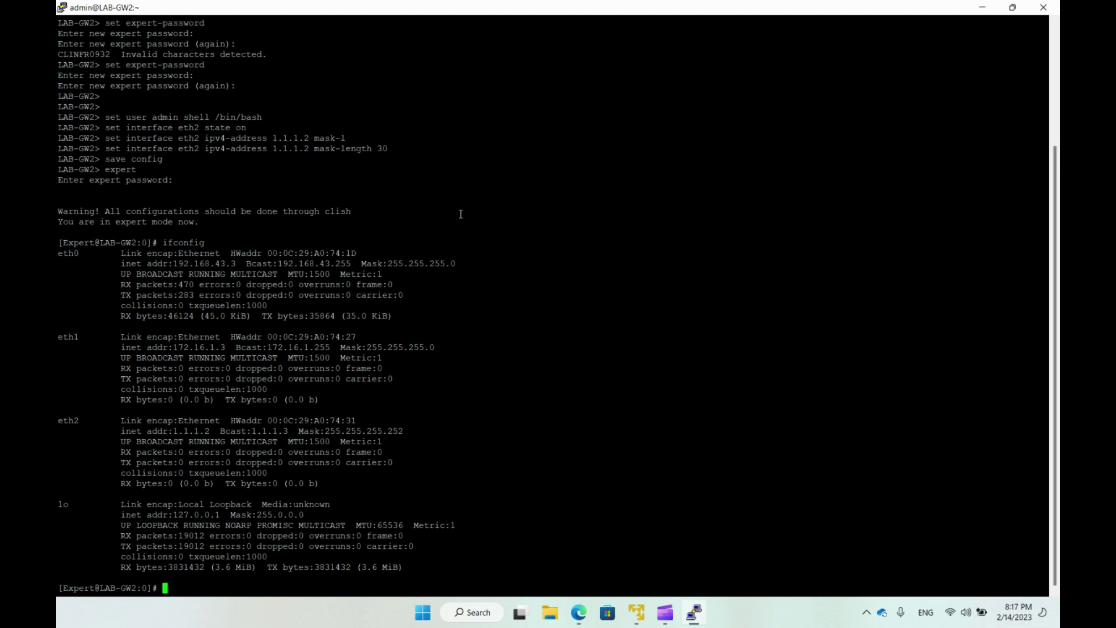
text(exit)
key(Return)
key(Return)
key(Return)
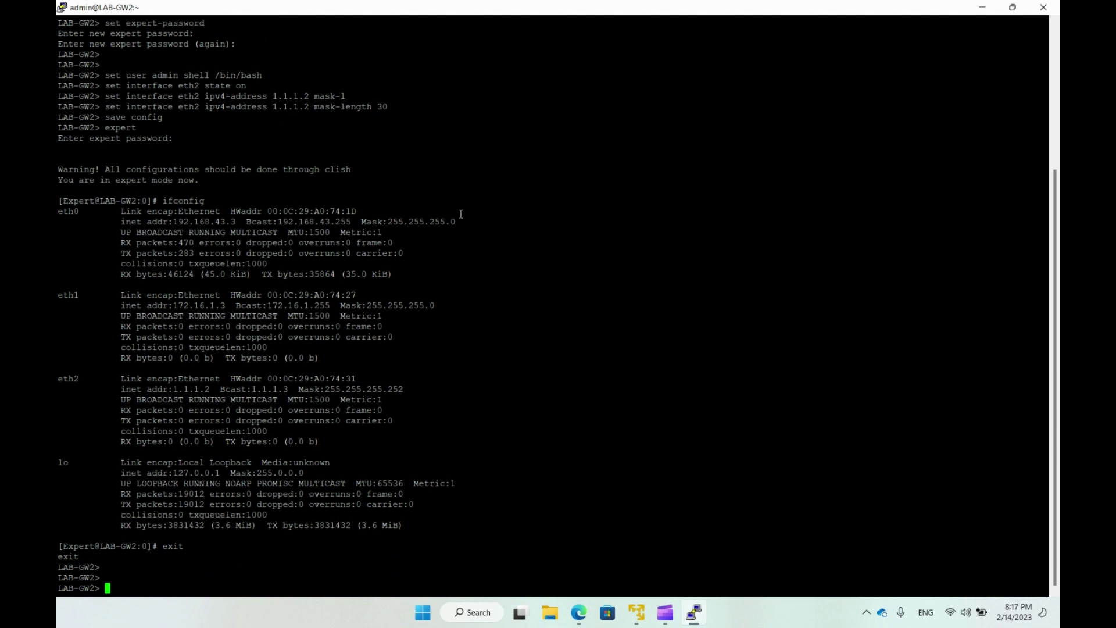
Check show interface eth2: state on, matching MAC, mtu 1500, link up, 1000M, full duplex.
text(show interface eth2)
key(Return)
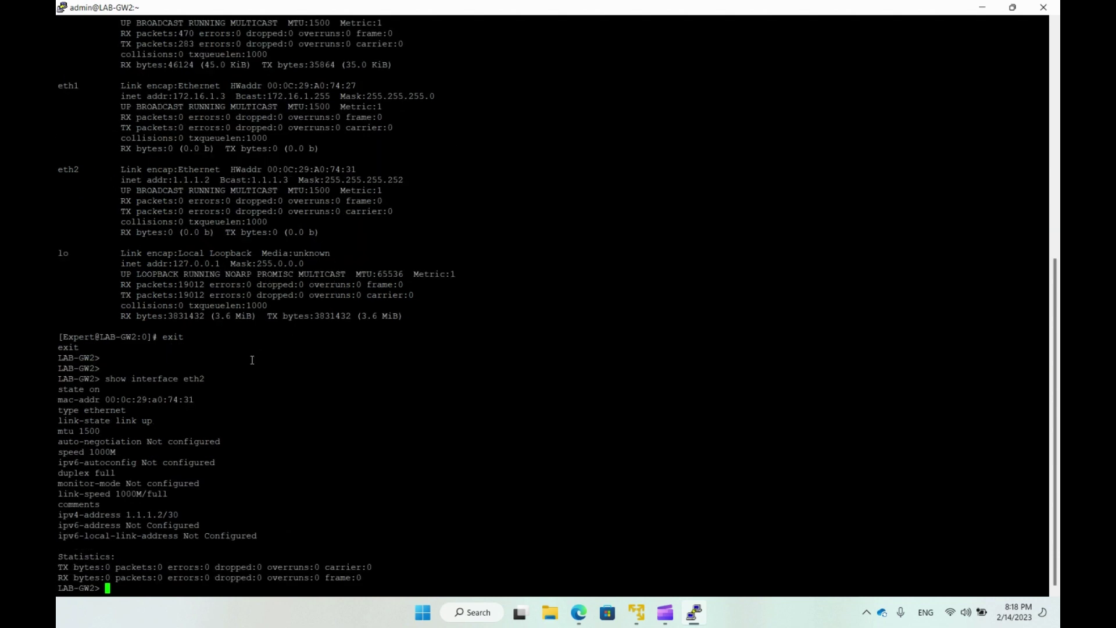
drag(110, 389, 58, 389)
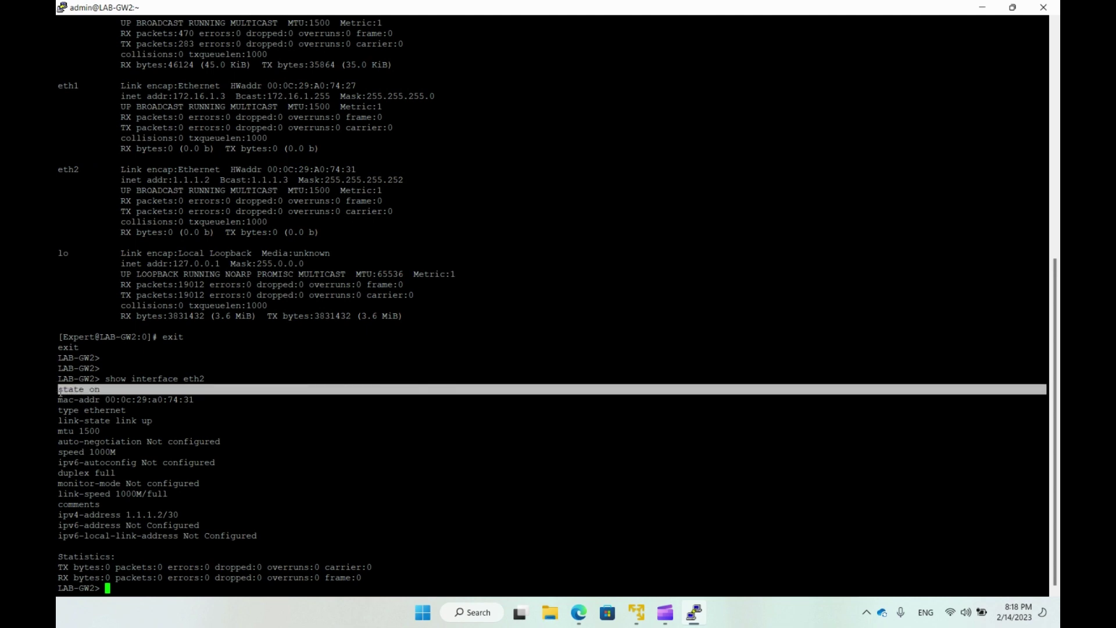
click(127, 405)
double_click(173, 399)
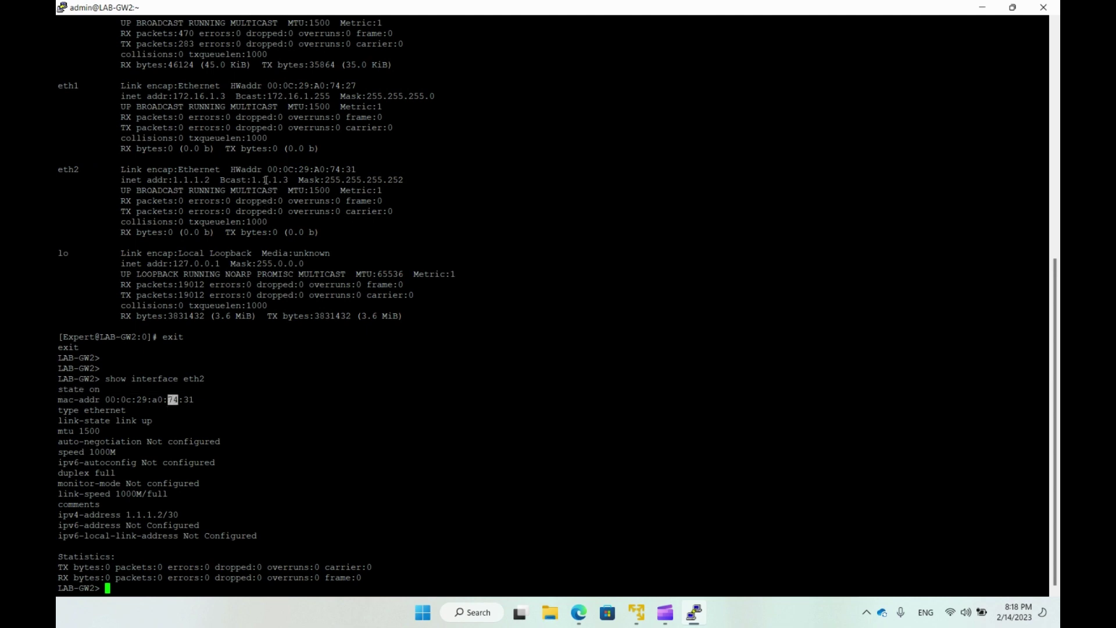
double_click(335, 169)
click(189, 378)
drag(62, 431, 75, 462)
click(153, 424)
click(126, 461)
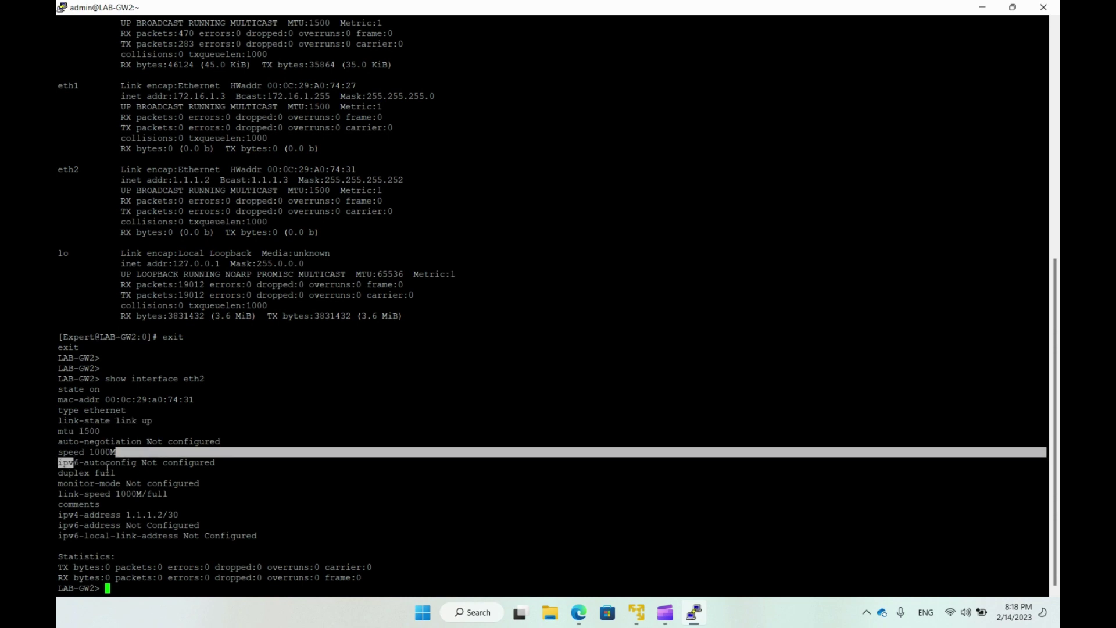
click(133, 469)
triple_click(94, 474)
click(166, 475)
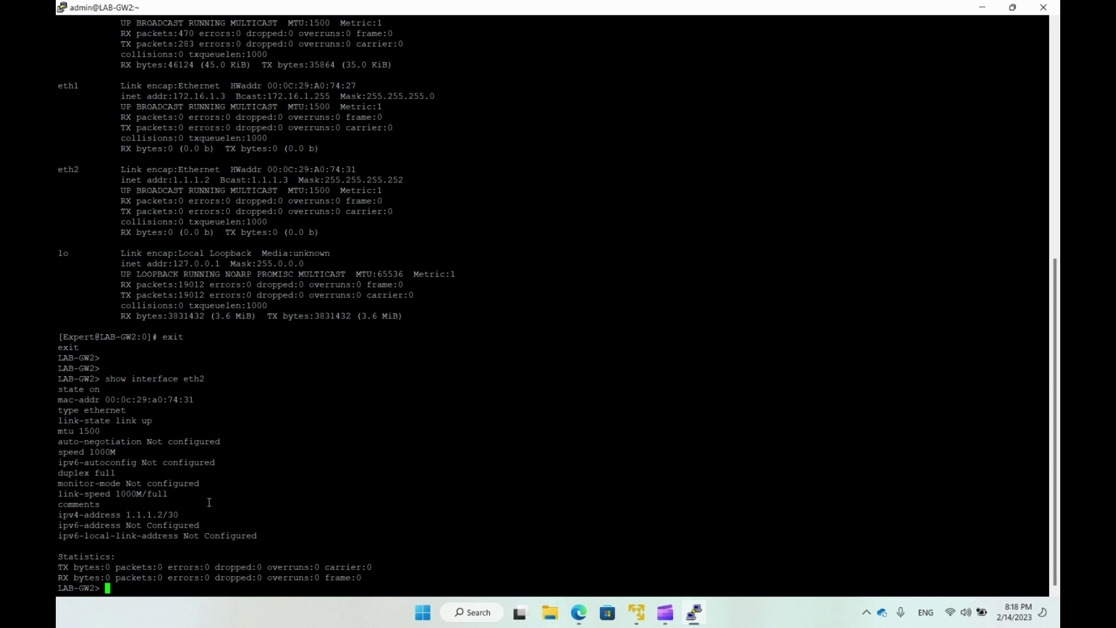
Exit the LAB-GW2 session and open the saved LAB-GW1 PuTTY session.
text(exit)
key(Return)
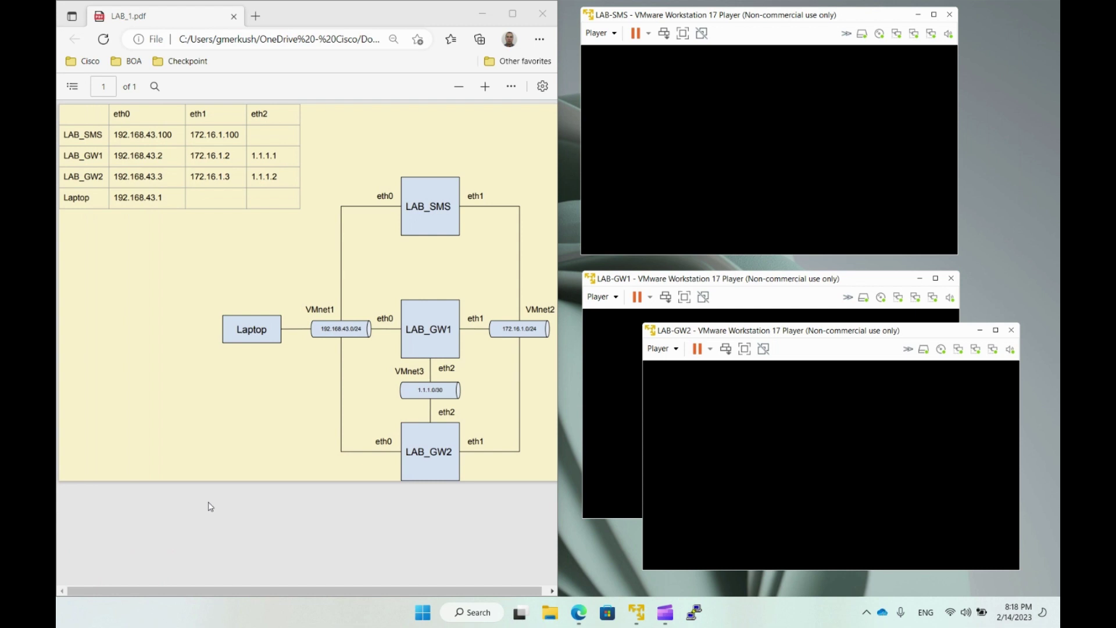
click(703, 620)
click(549, 340)
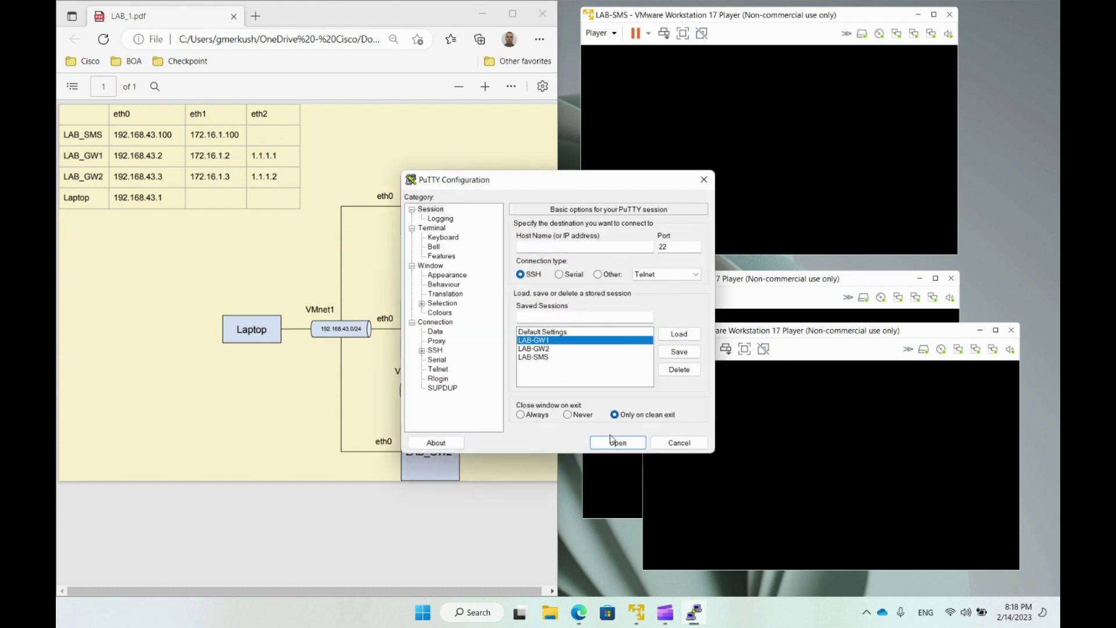
click(613, 440)
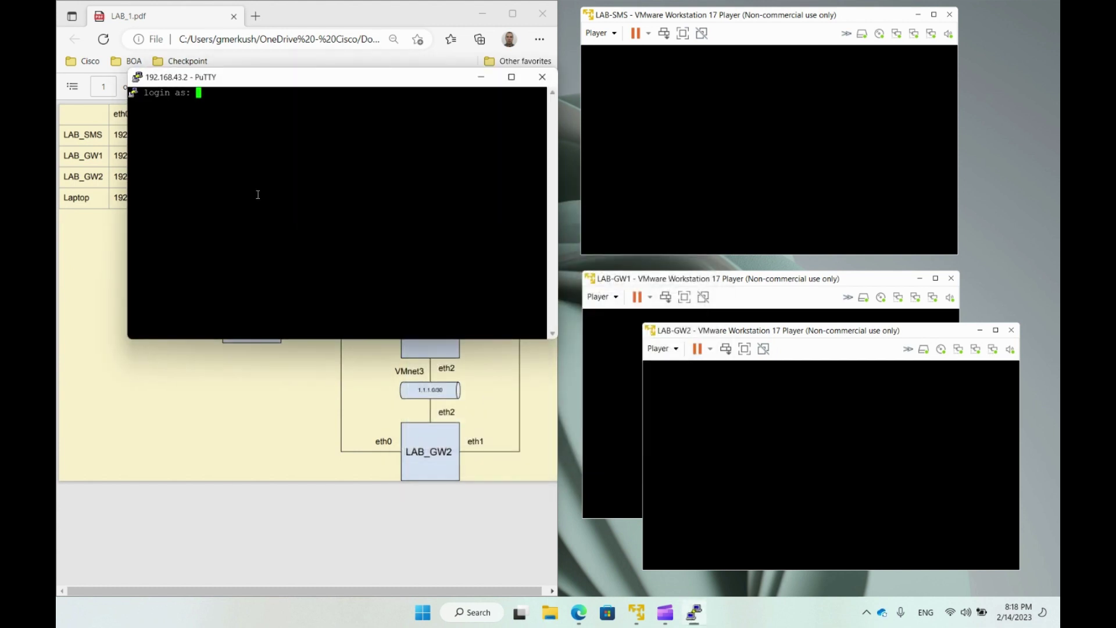
Log in to LAB-GW1 as admin and maximize the terminal.
text(admin)
key(Return)
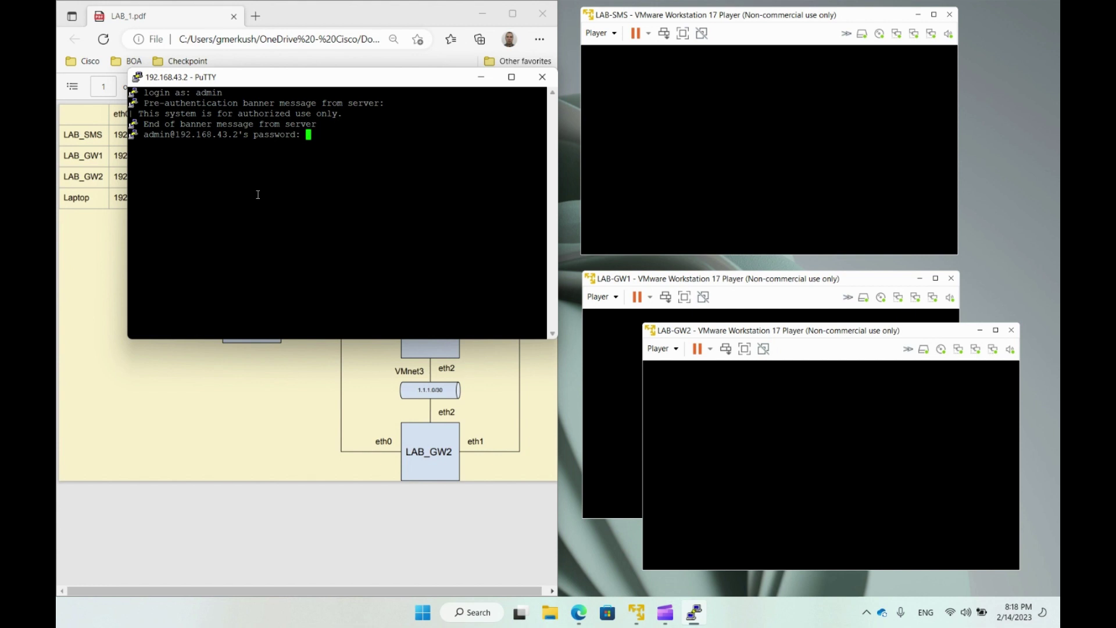
key(Return)
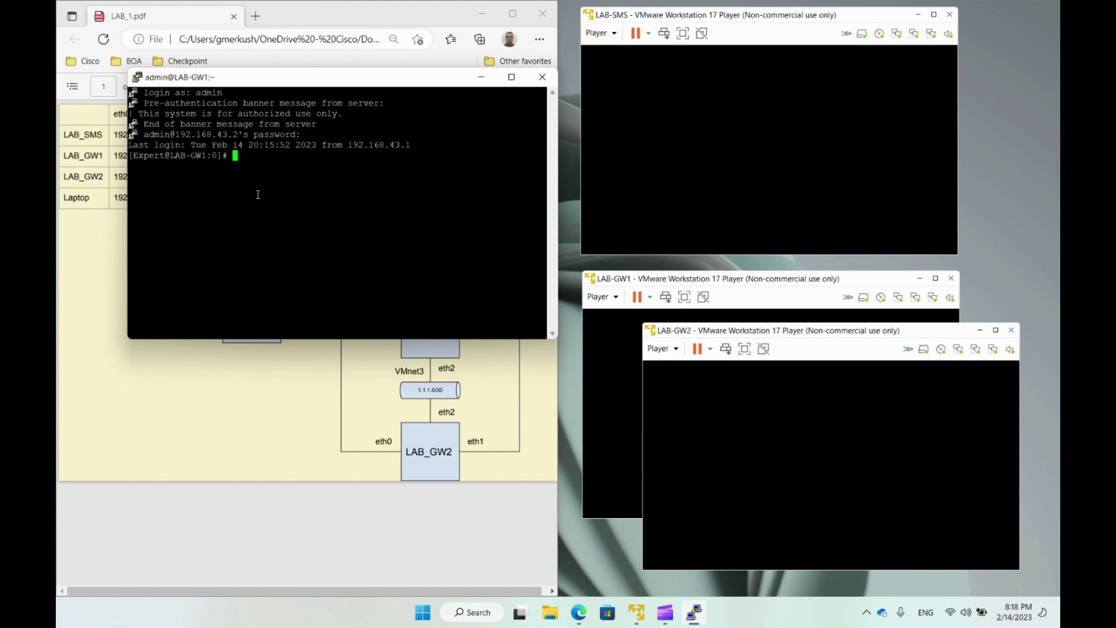
click(511, 77)
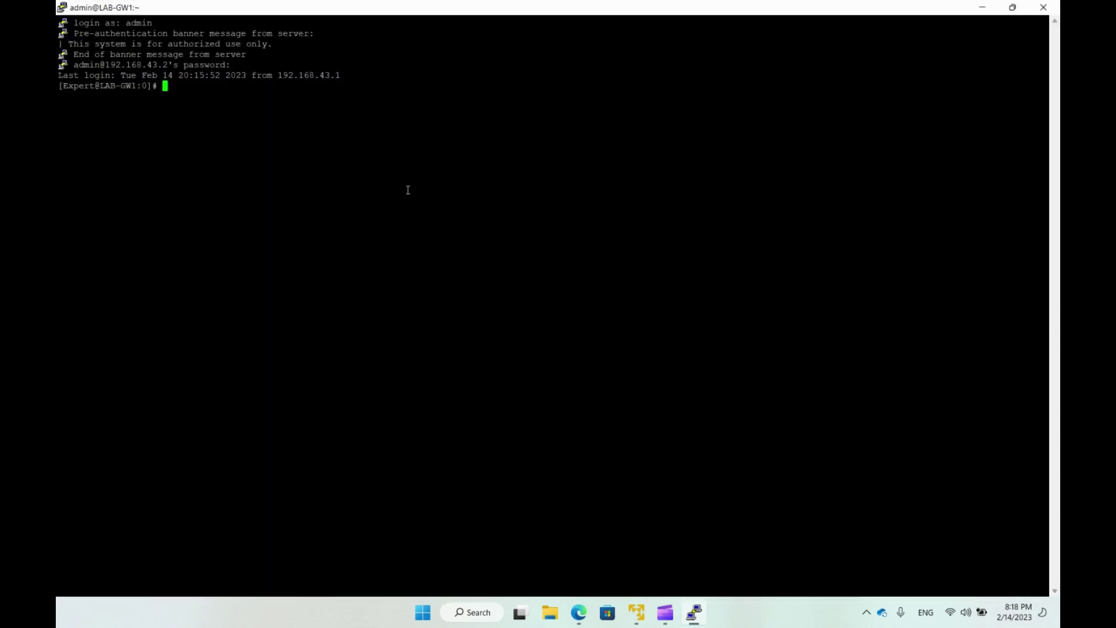
key(Return)
key(Return)
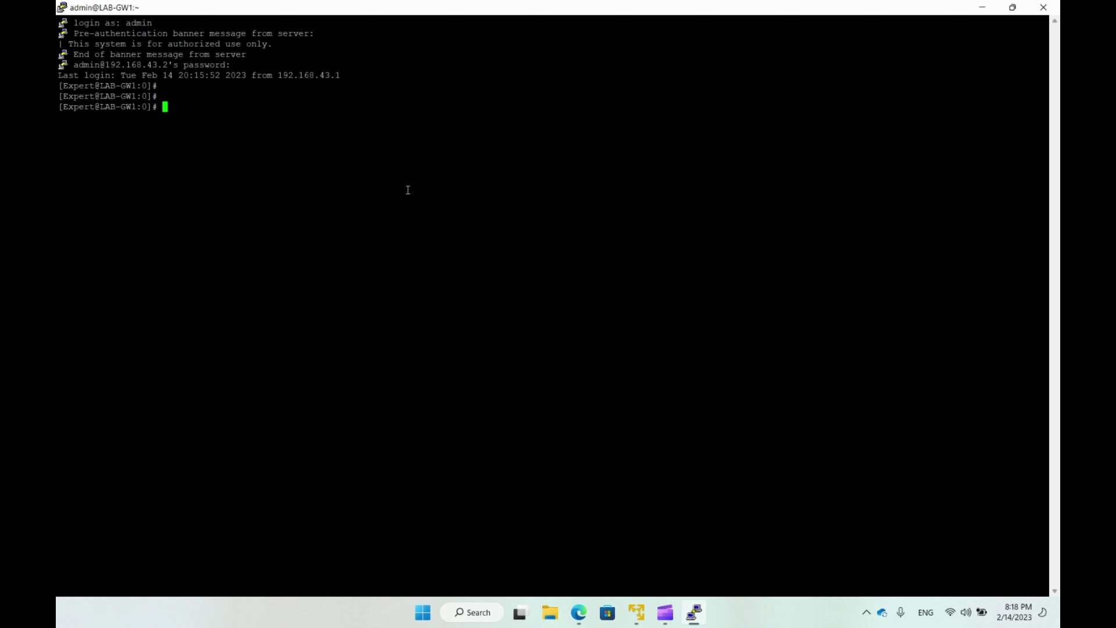
Run cpconfig, review its cluster options (Disable cluster membership, ClusterXL for Bridge), then exit with 11.
text(cpconfig)
key(Return)
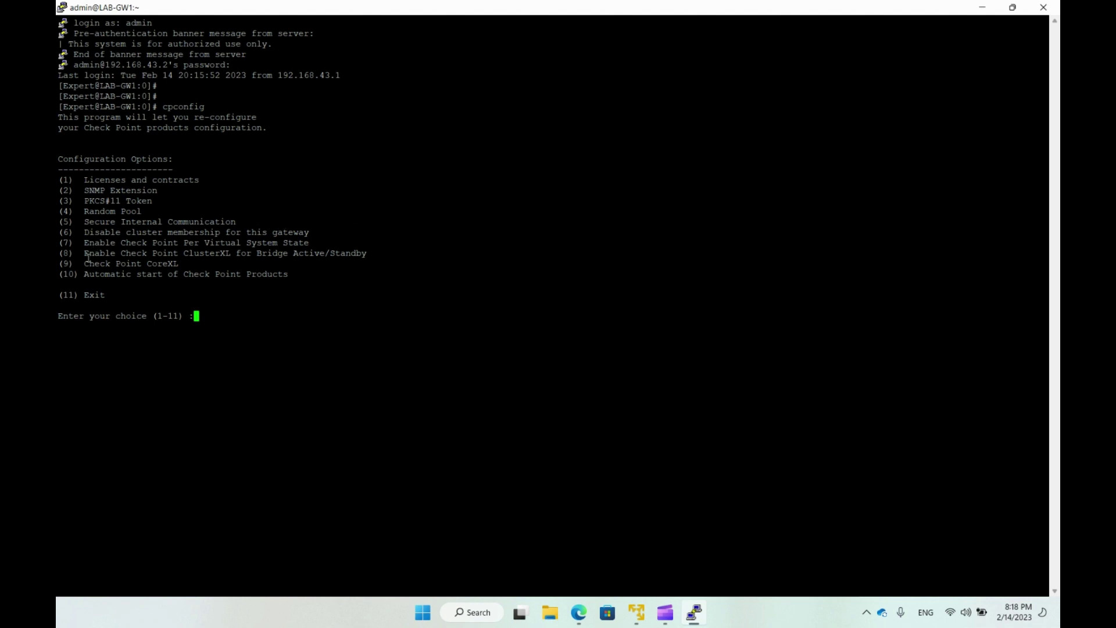
drag(80, 254, 365, 258)
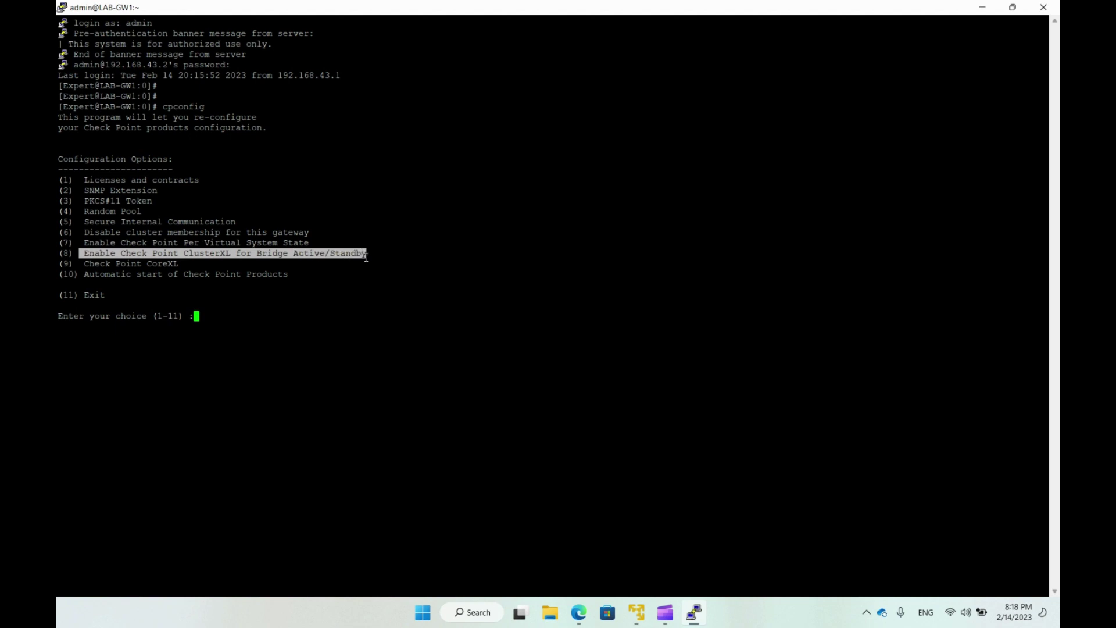
click(365, 257)
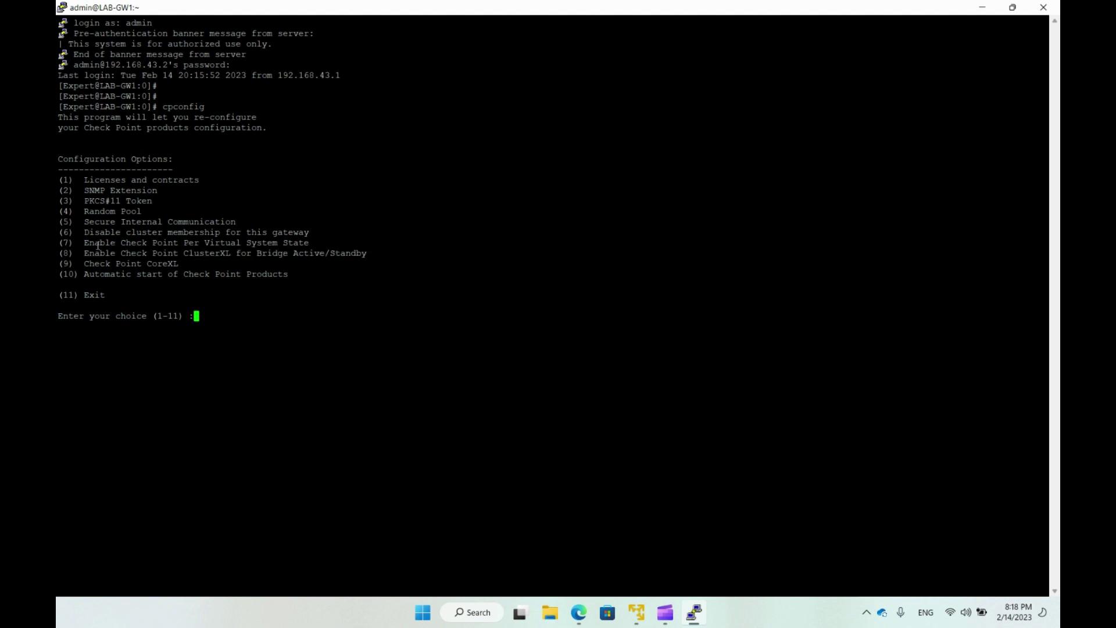
drag(85, 244, 306, 244)
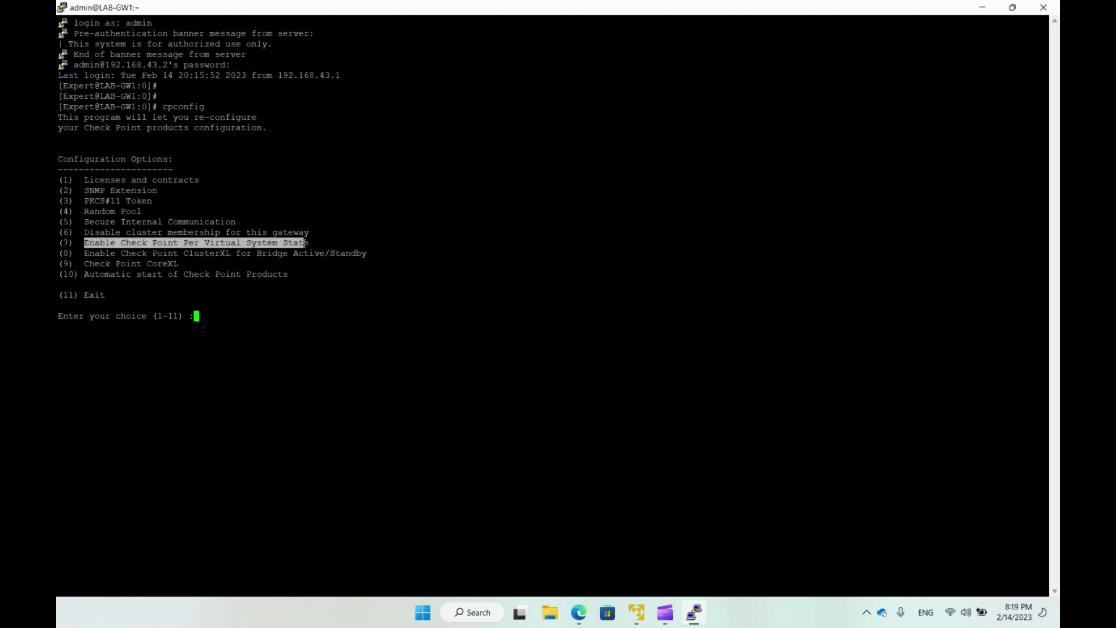
click(306, 243)
drag(79, 232, 309, 232)
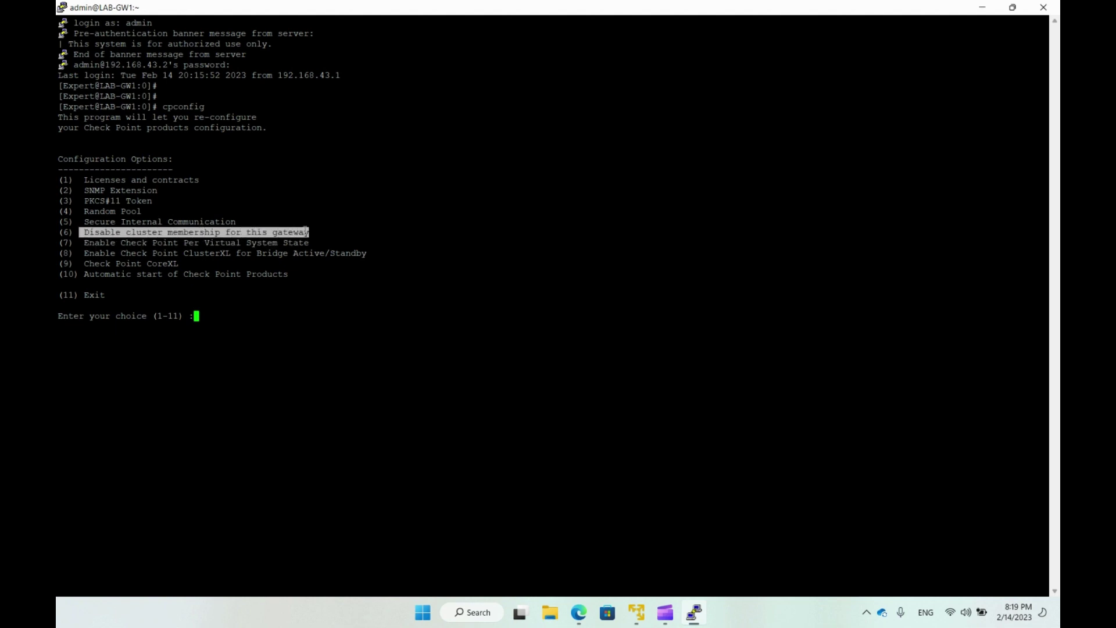
click(306, 231)
double_click(110, 233)
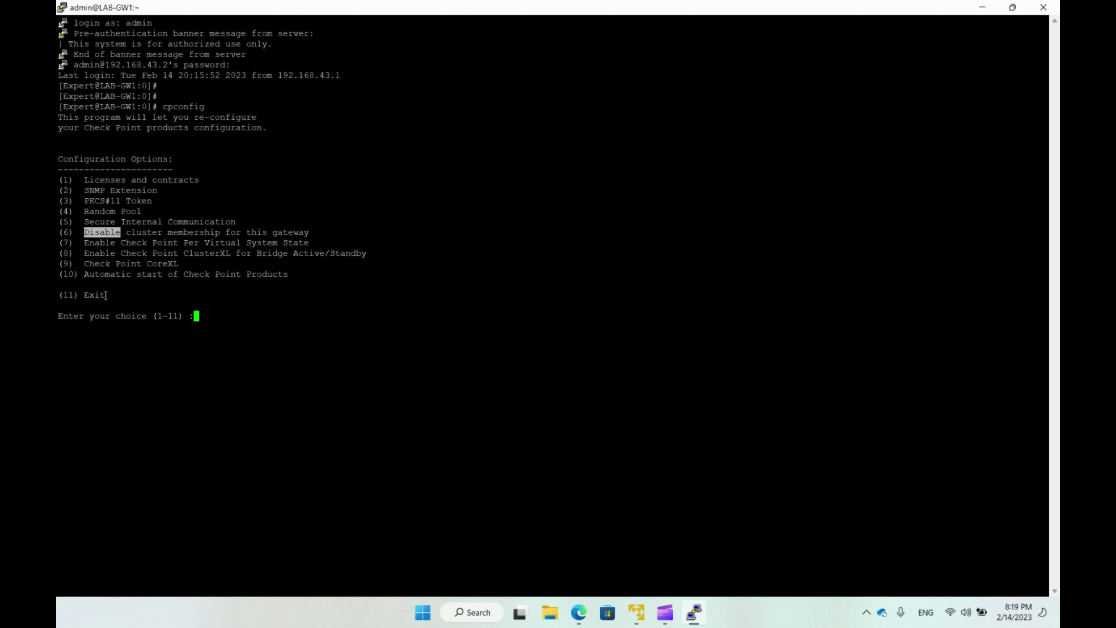
click(144, 291)
text(11)
key(Return)
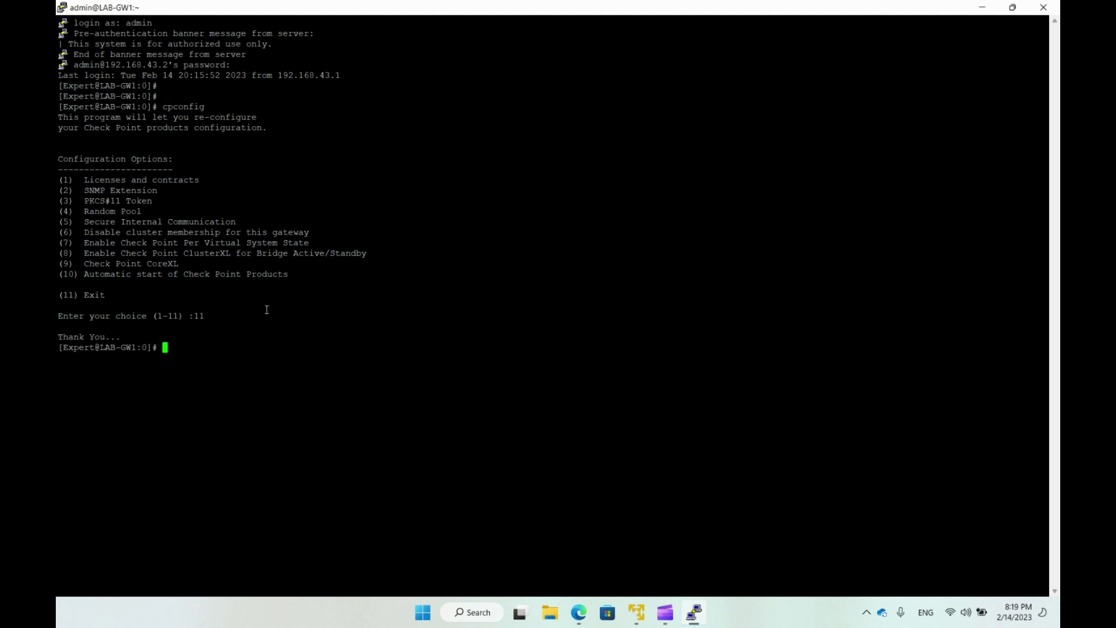
Run cphaprob state on LAB-GW1 and note the 'HA module not started' result.
key(Return)
key(Return)
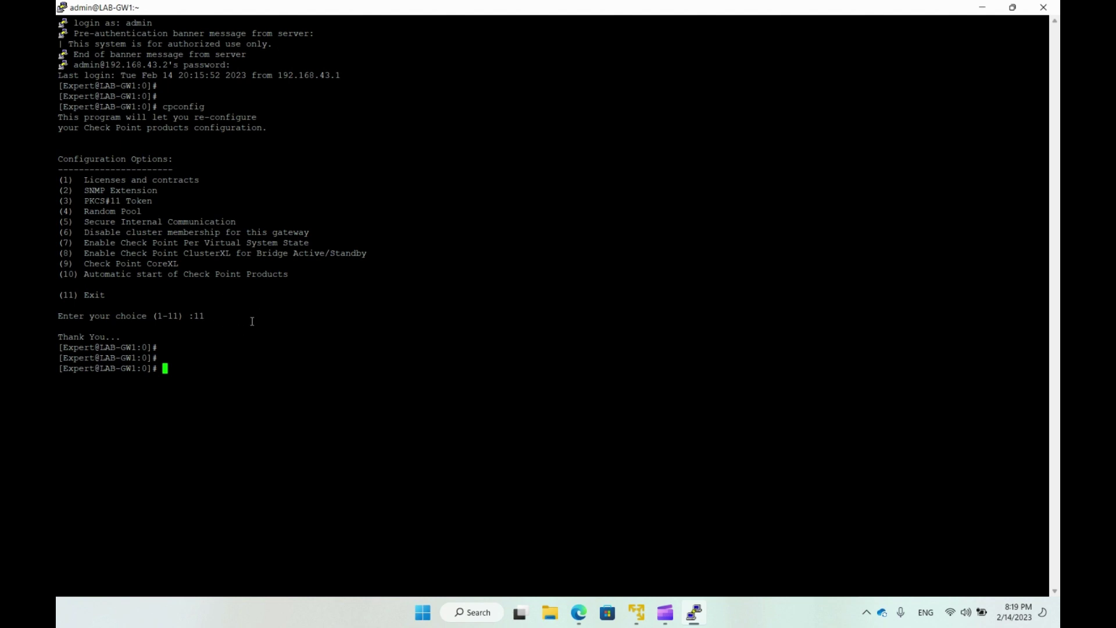
double_click(68, 232)
click(136, 279)
text(cphaprob state)
key(Return)
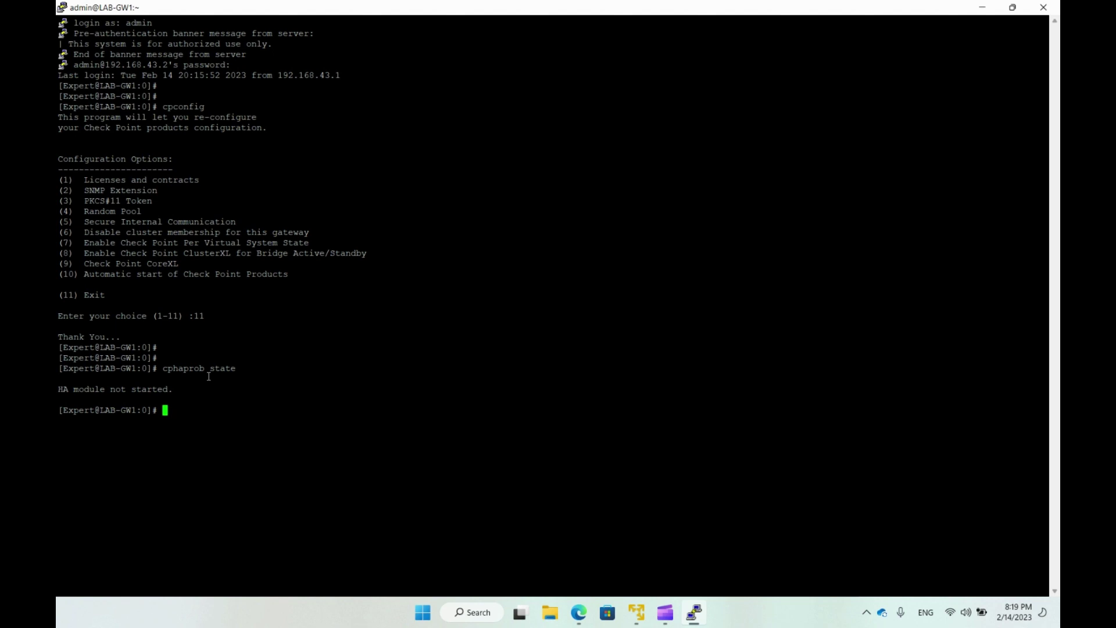
drag(91, 389, 171, 394)
click(197, 415)
text(cph)
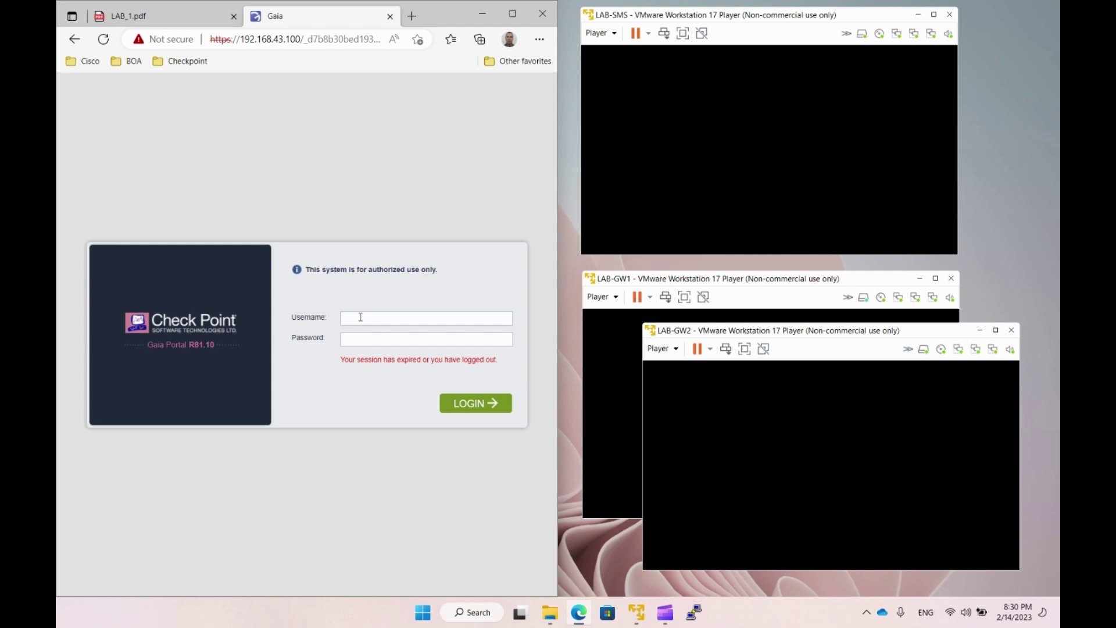
text(admin)
key(Tab)
text(••••••)
key(Return)
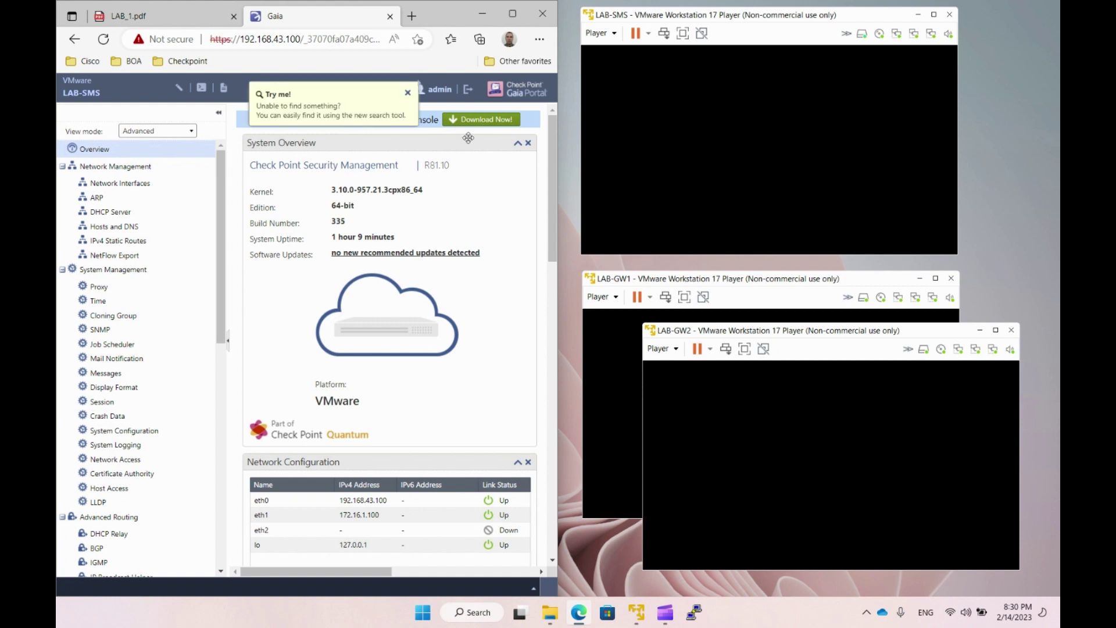
click(407, 93)
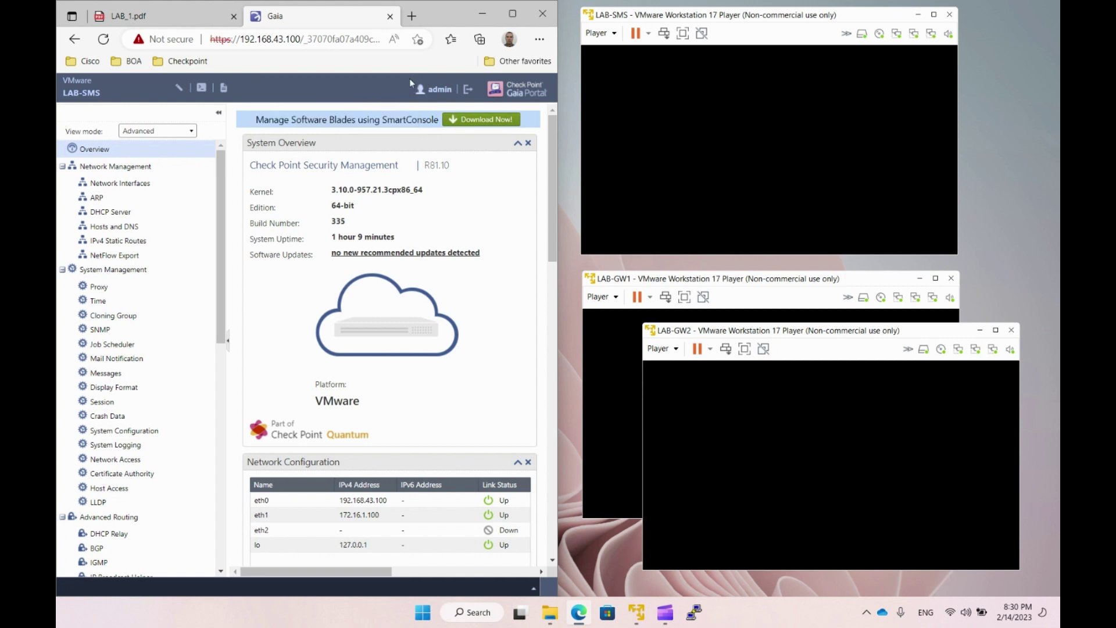
click(468, 89)
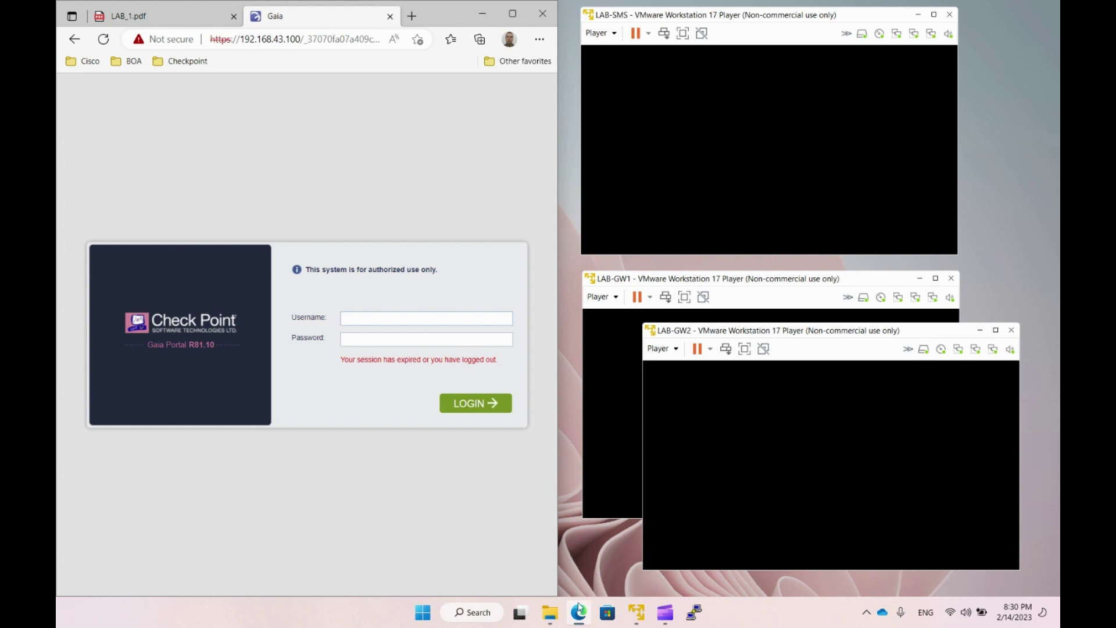
click(555, 612)
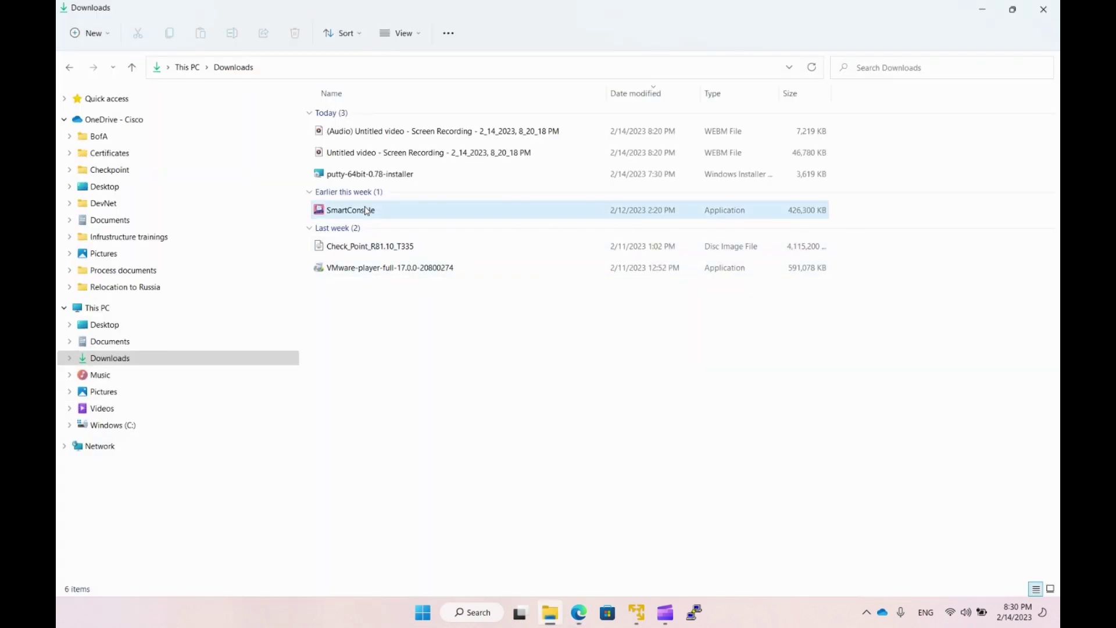
Run the SmartConsole R81.10 installer from Downloads, accept the EULA, and start installing.
double_click(366, 210)
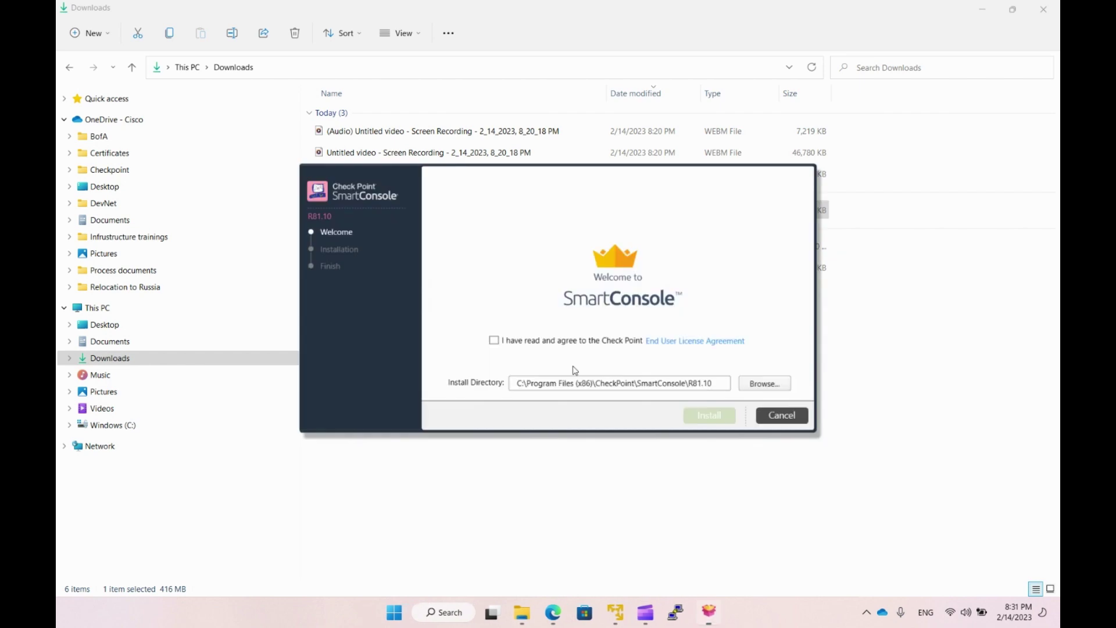
click(494, 342)
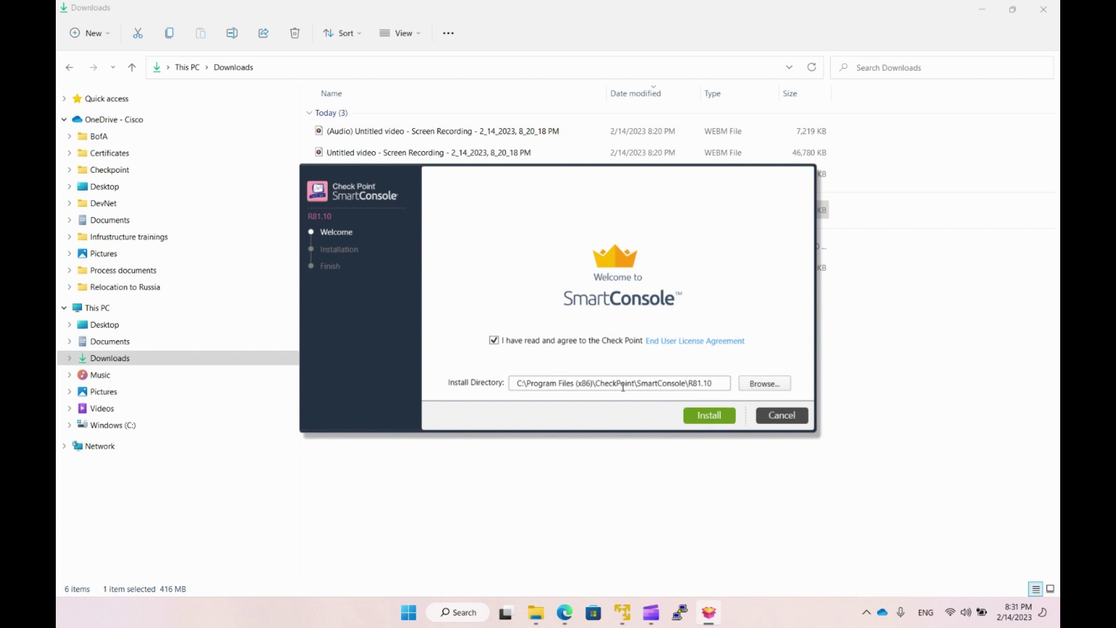
click(696, 425)
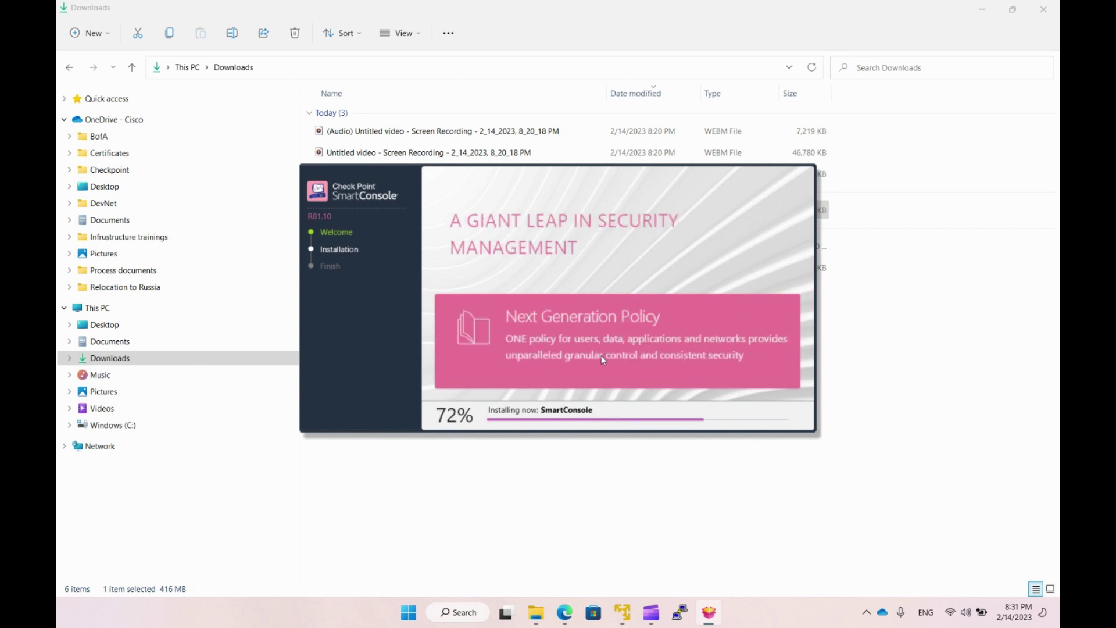
click(982, 9)
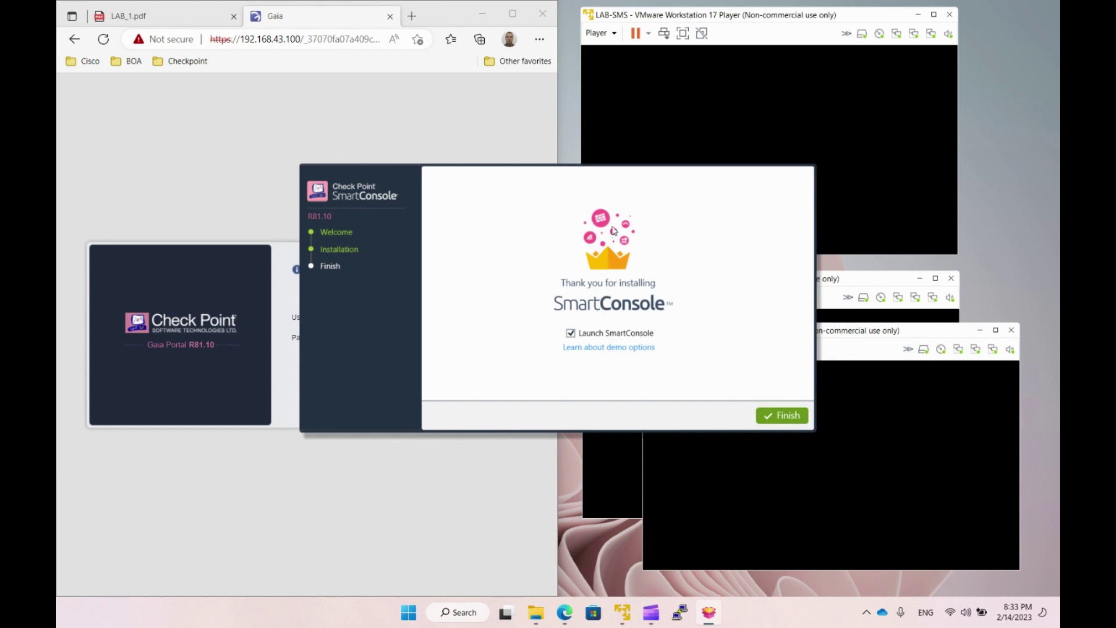
Finish the installer with Launch SmartConsole ticked so the R81.10 login window opens.
click(676, 18)
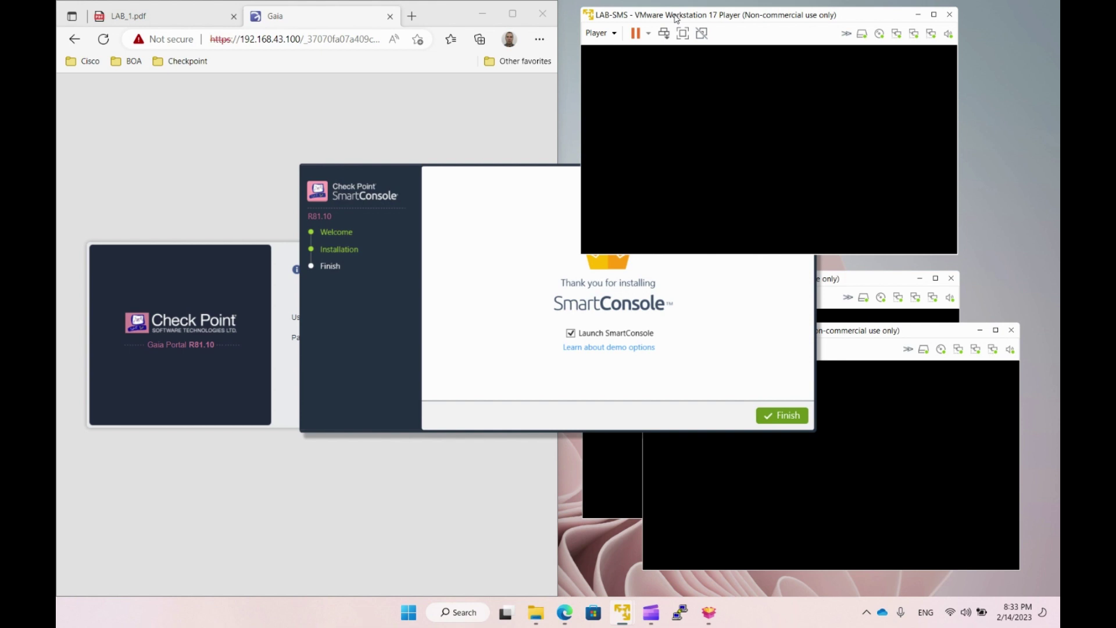
click(525, 188)
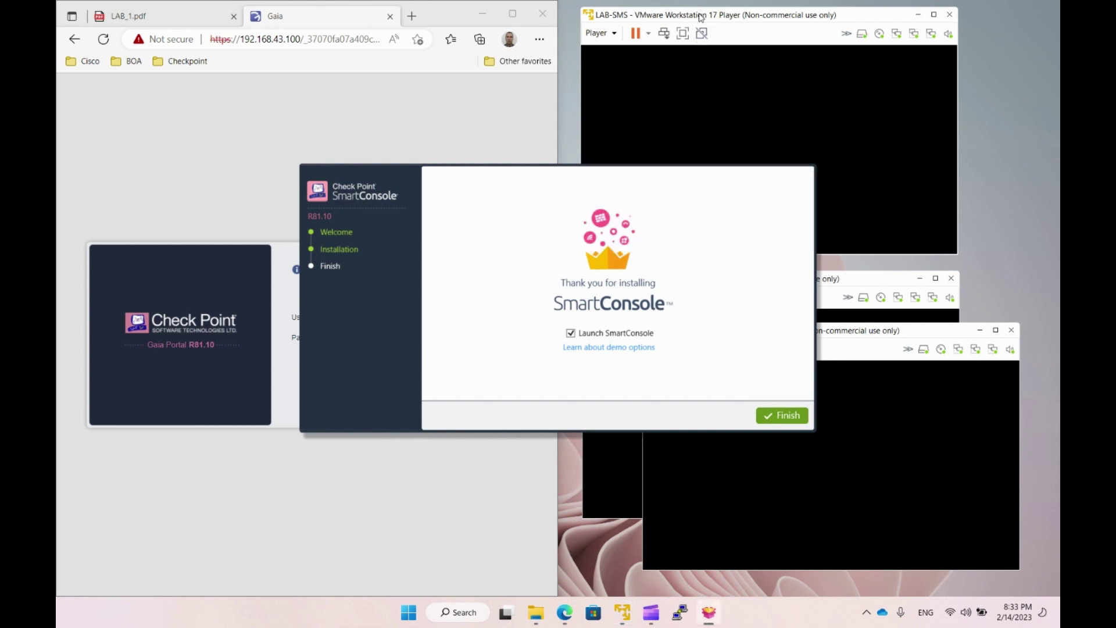
click(734, 20)
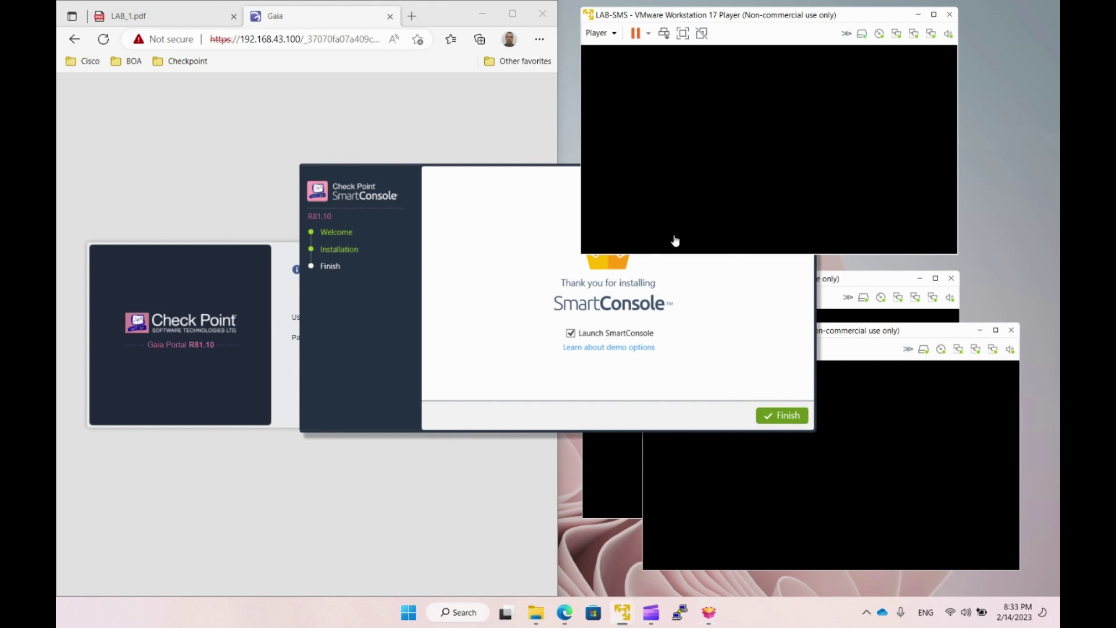
click(503, 206)
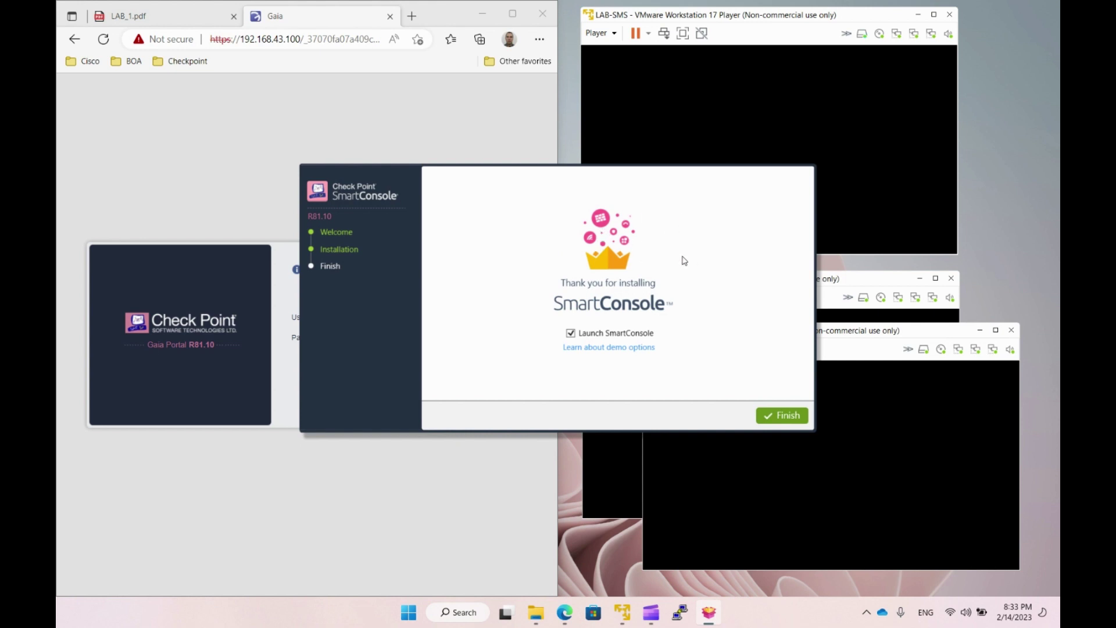
click(771, 412)
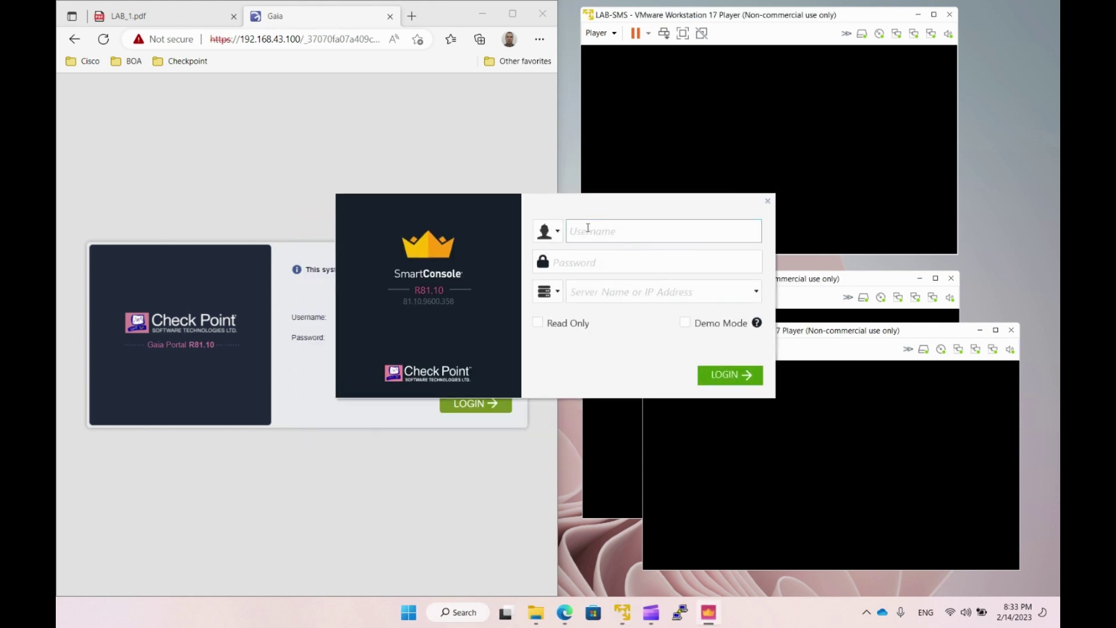
Enter the admin username and password in the SmartConsole login form.
text(admin)
key(Tab)
text(*****)
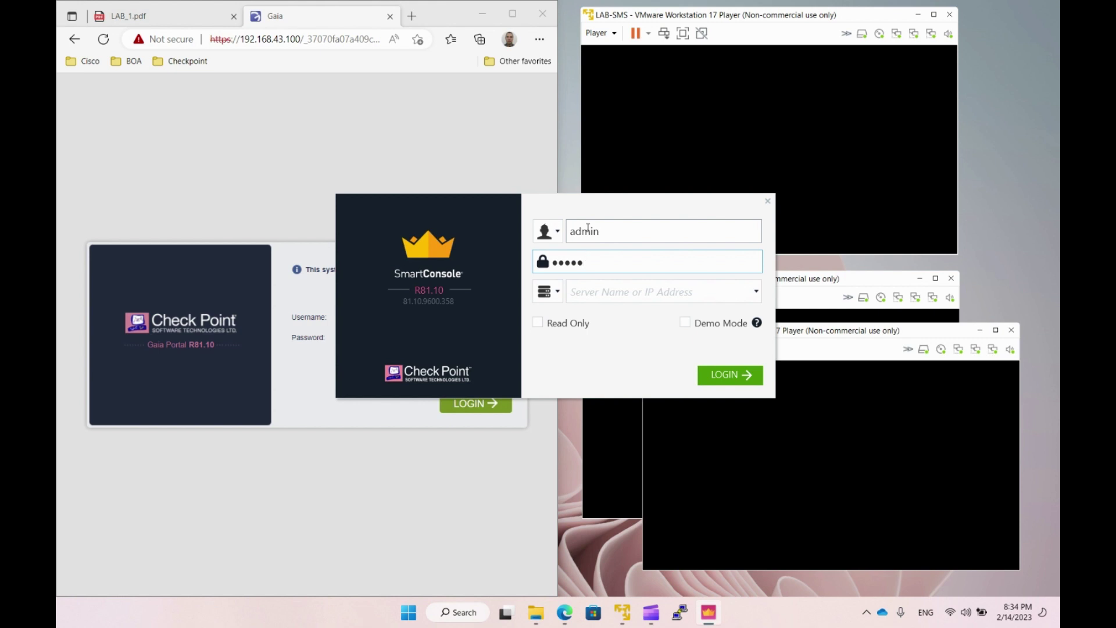
click(592, 229)
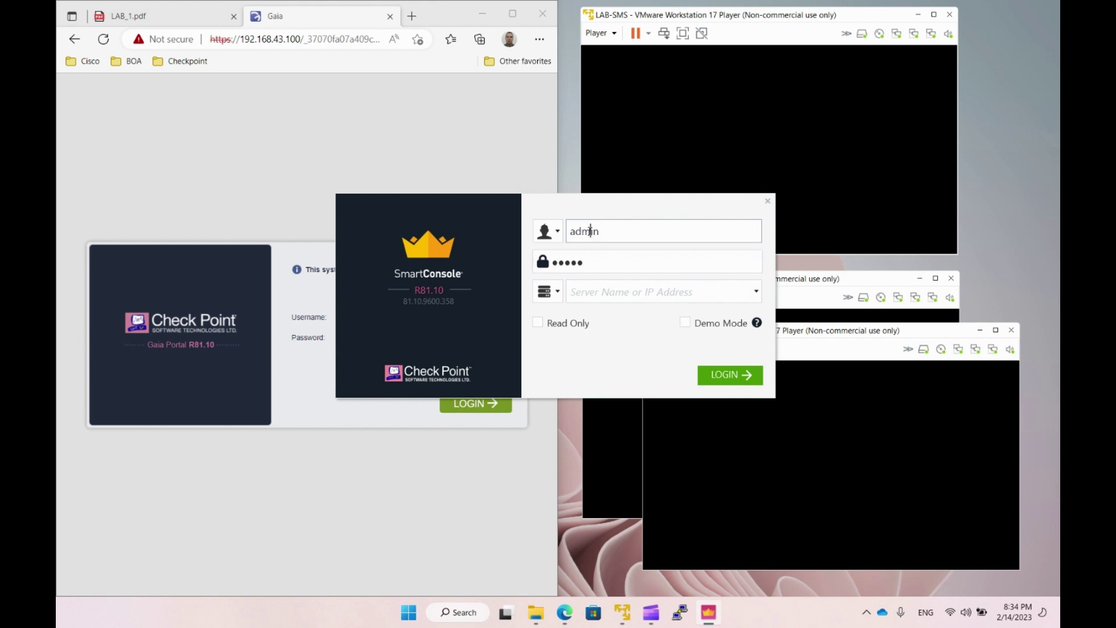
drag(608, 228, 550, 262)
click(589, 262)
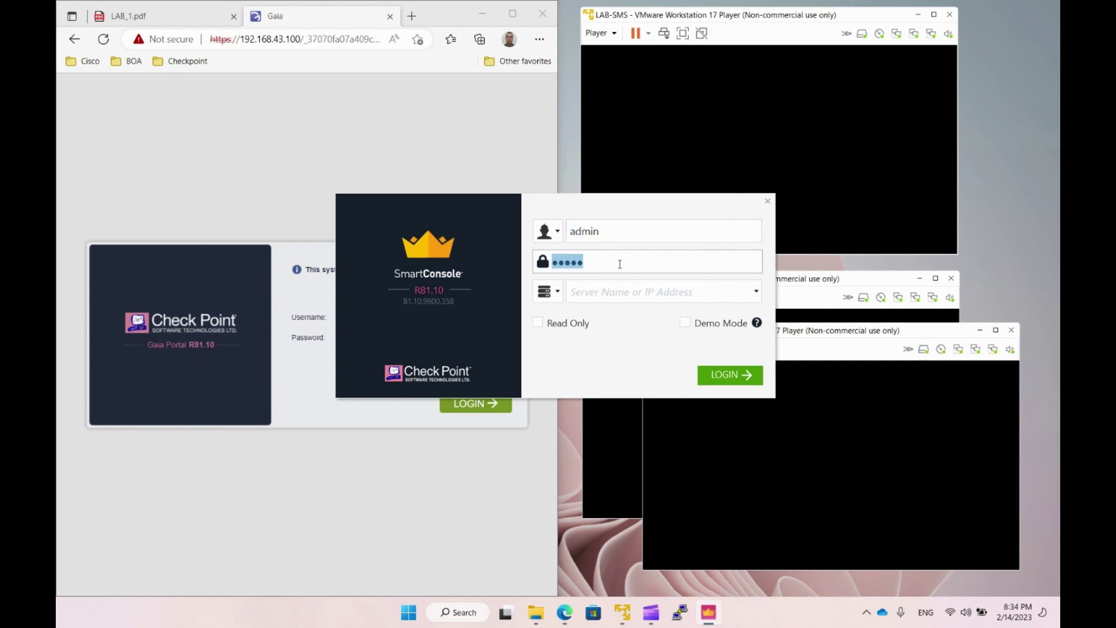
click(620, 263)
Set the server to 192.168.43.100, leave Read Only off, and log in.
click(612, 292)
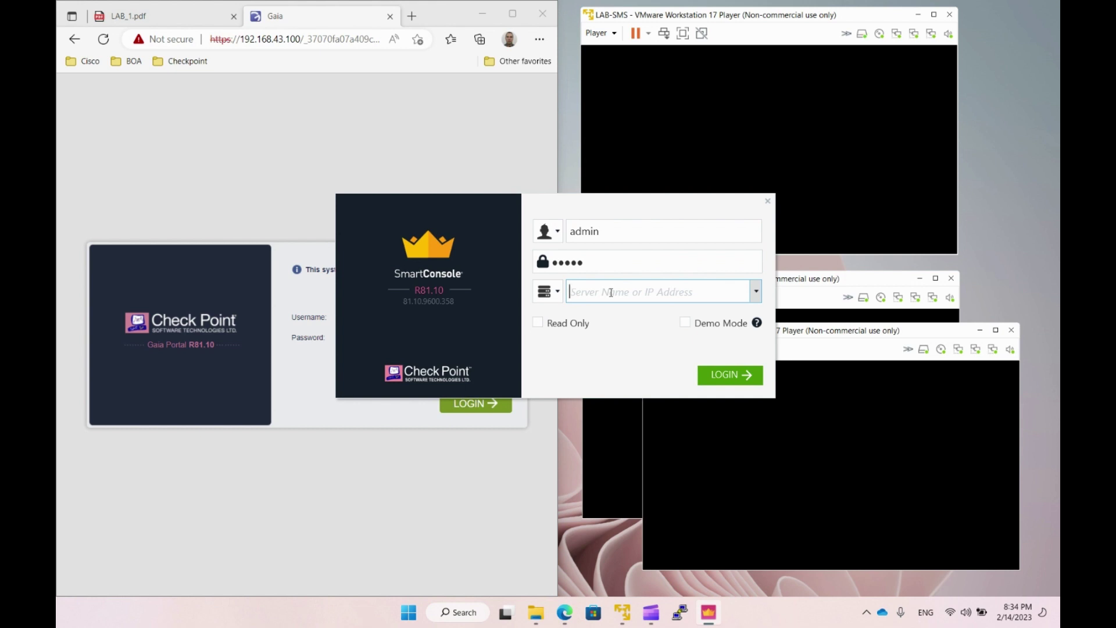
text(192.168.)
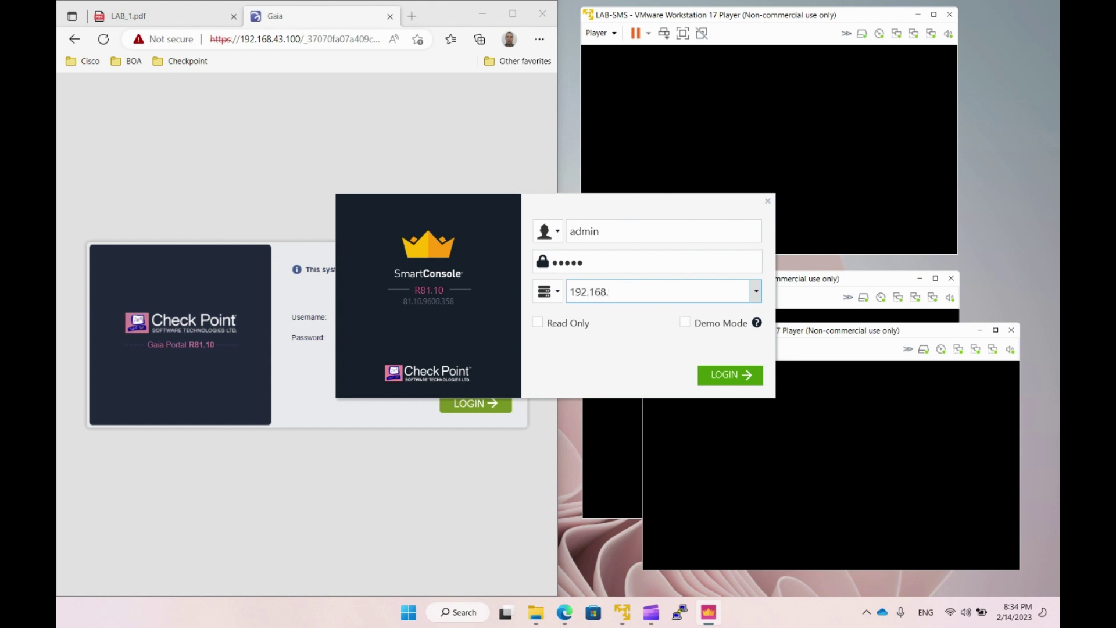
text(43.100)
click(539, 323)
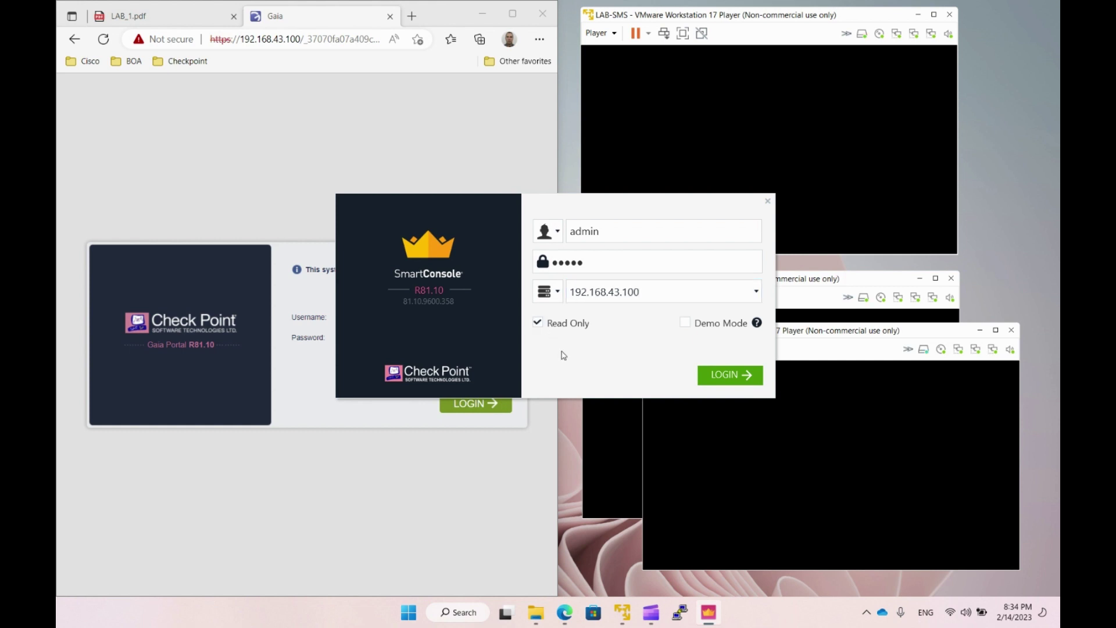
click(538, 322)
click(734, 376)
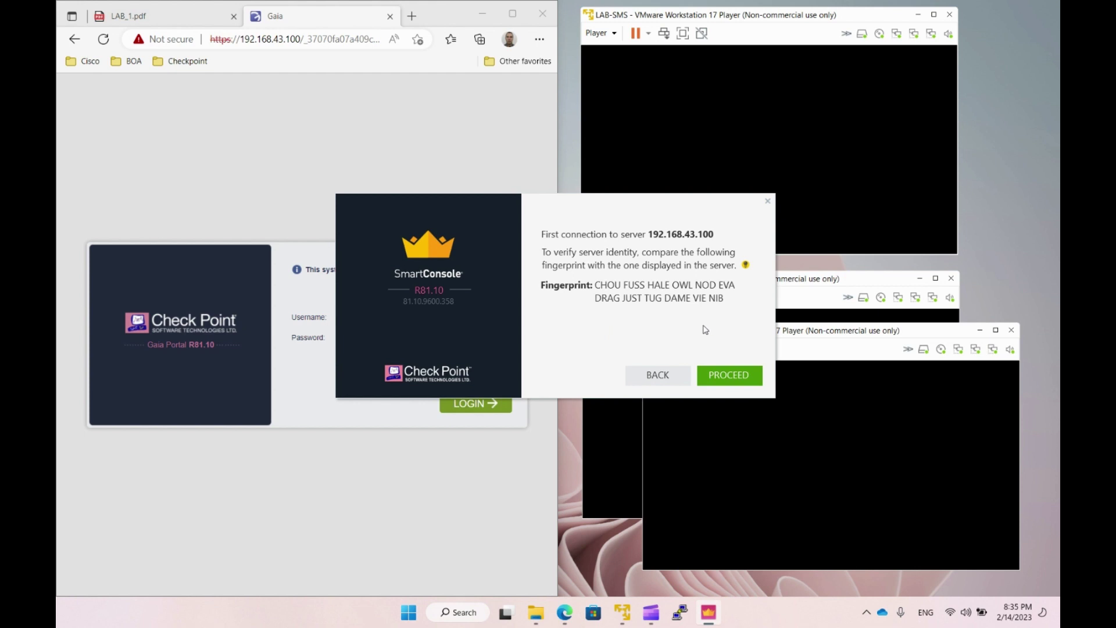
Accept the server fingerprint, then re-enter the password after the failed login and reconnect.
click(730, 376)
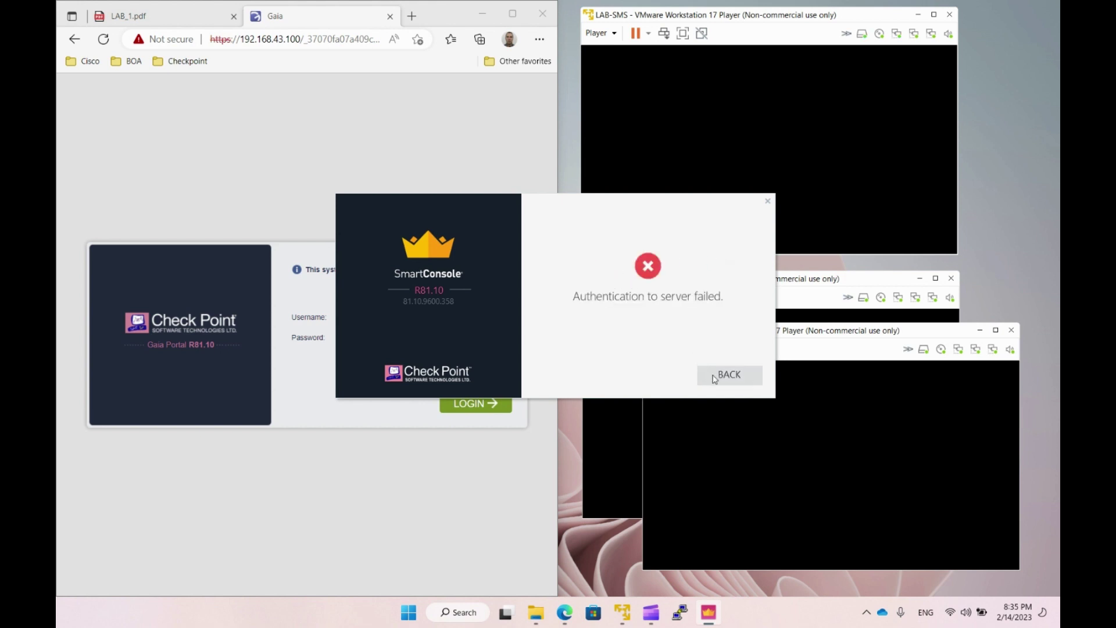
click(714, 379)
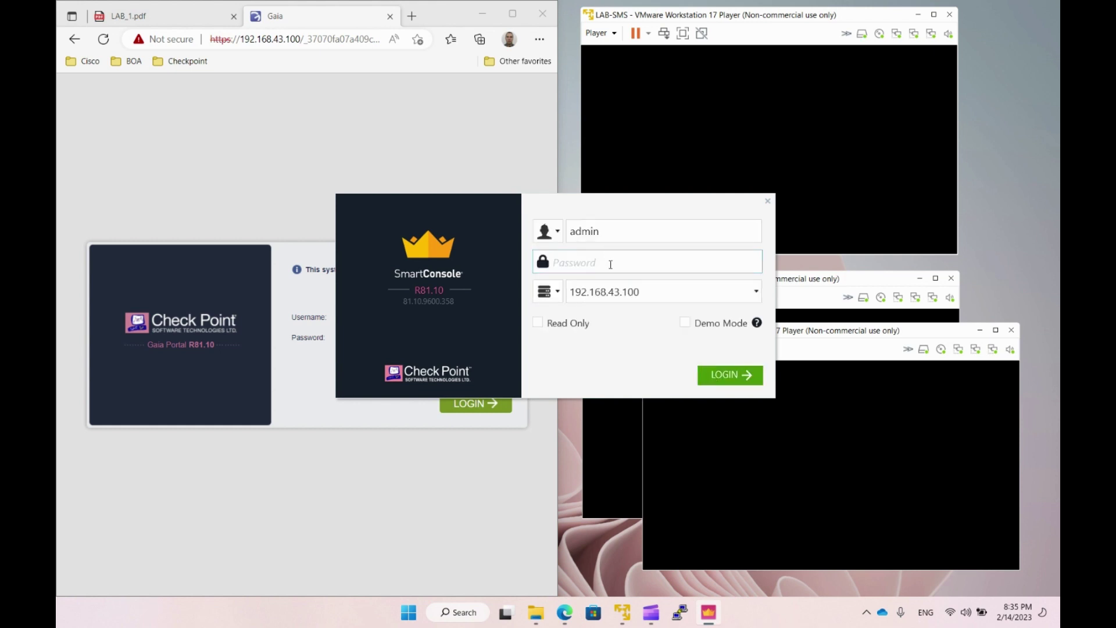
text(vpn123)
key(Return)
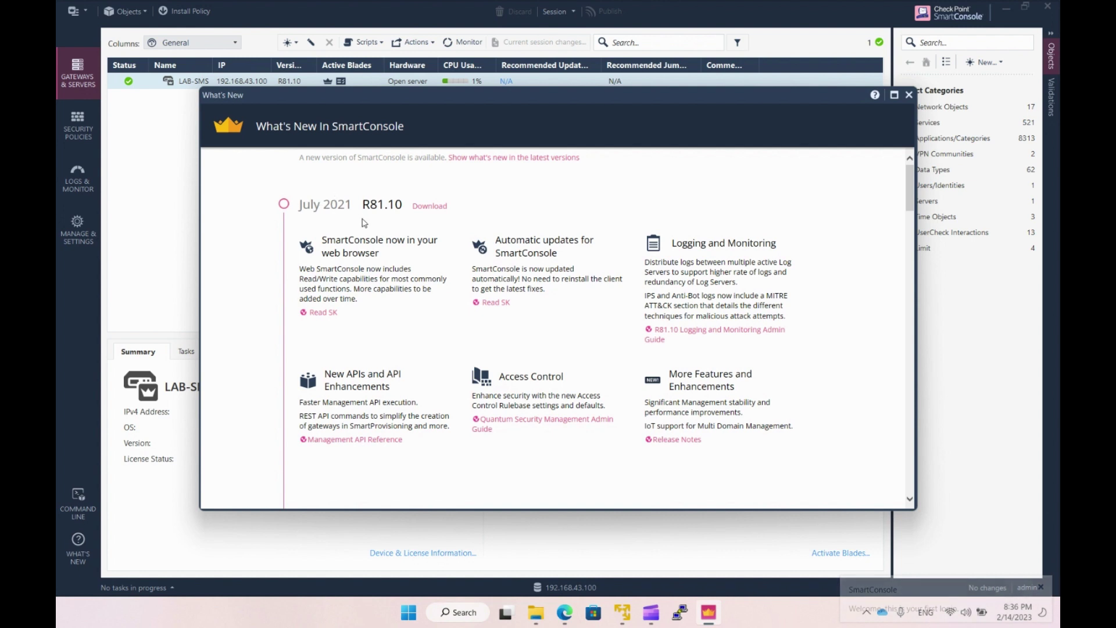
Review the R81.10 release features listed in the What's New in SmartConsole window.
drag(362, 206, 398, 208)
click(392, 221)
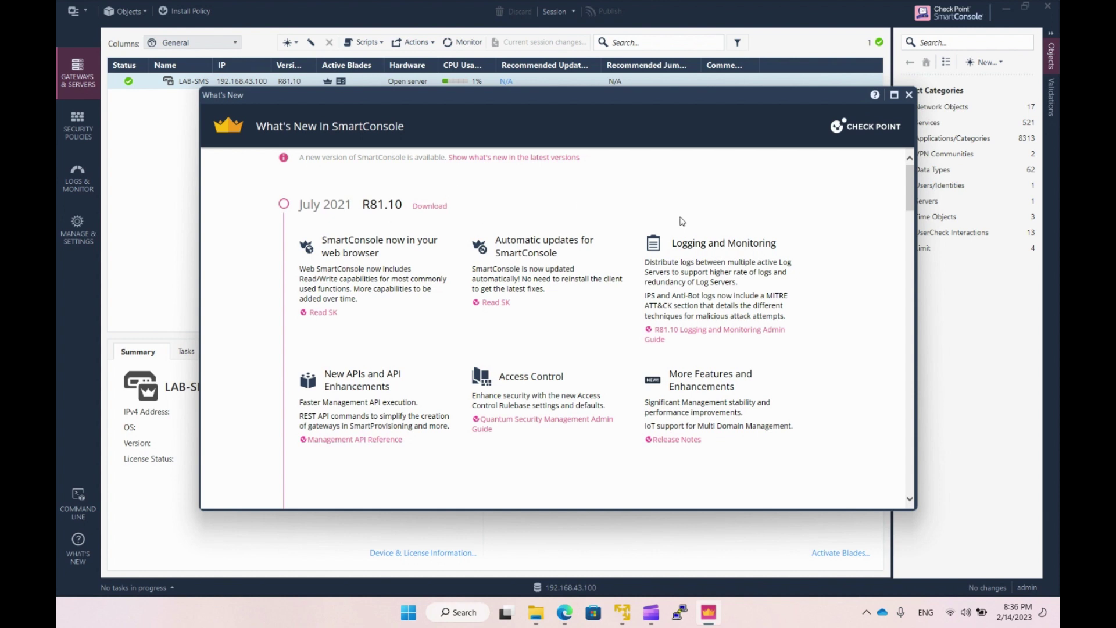
Close the What's New overview and its reopen-later tip, then glance at the main menu.
click(907, 95)
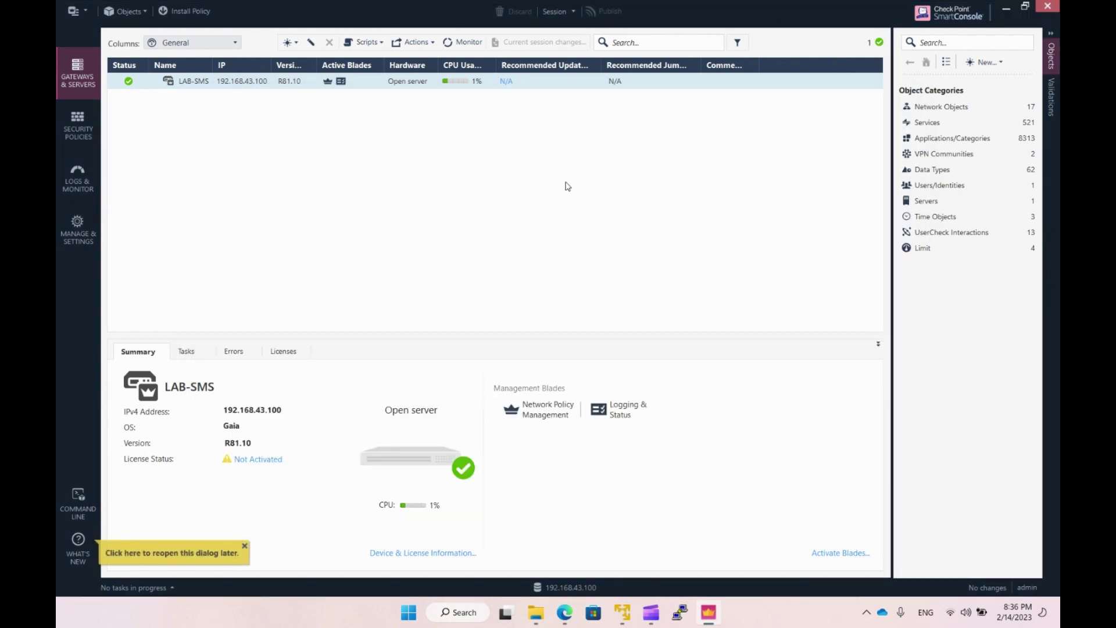
click(244, 546)
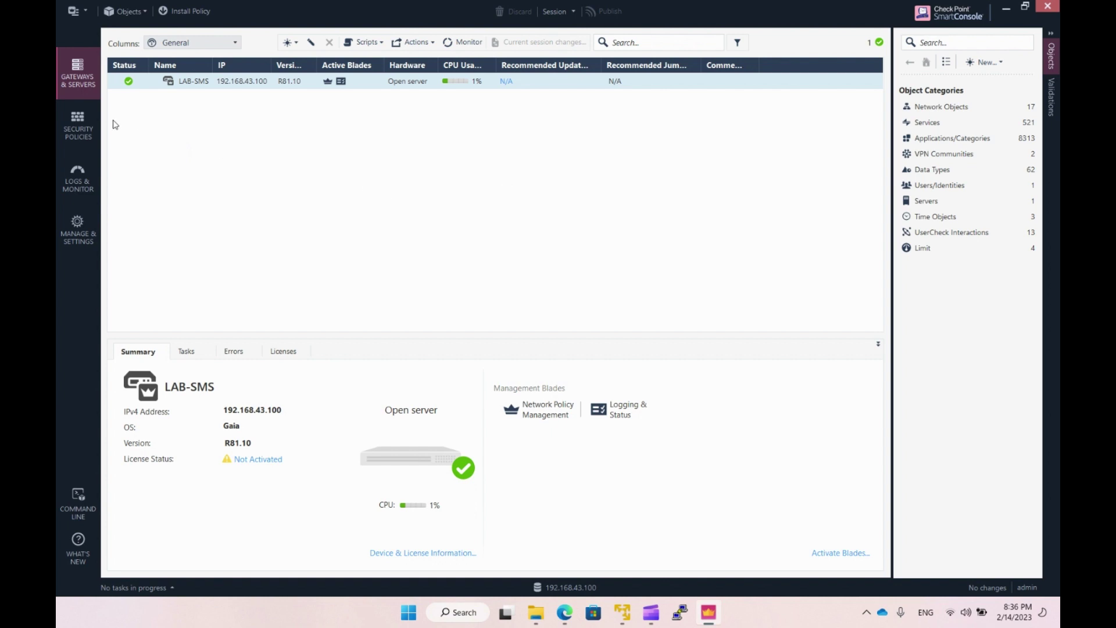
click(84, 11)
click(83, 11)
Check the Validations and Objects panes, collapse the object side pane, and open the New menu.
click(1051, 110)
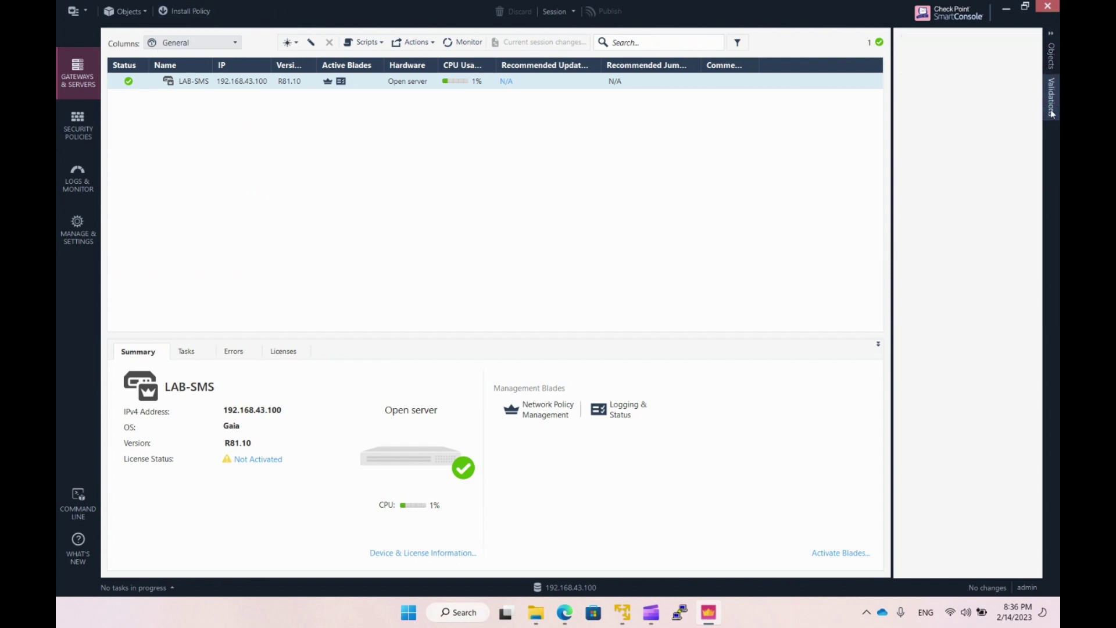
click(1049, 68)
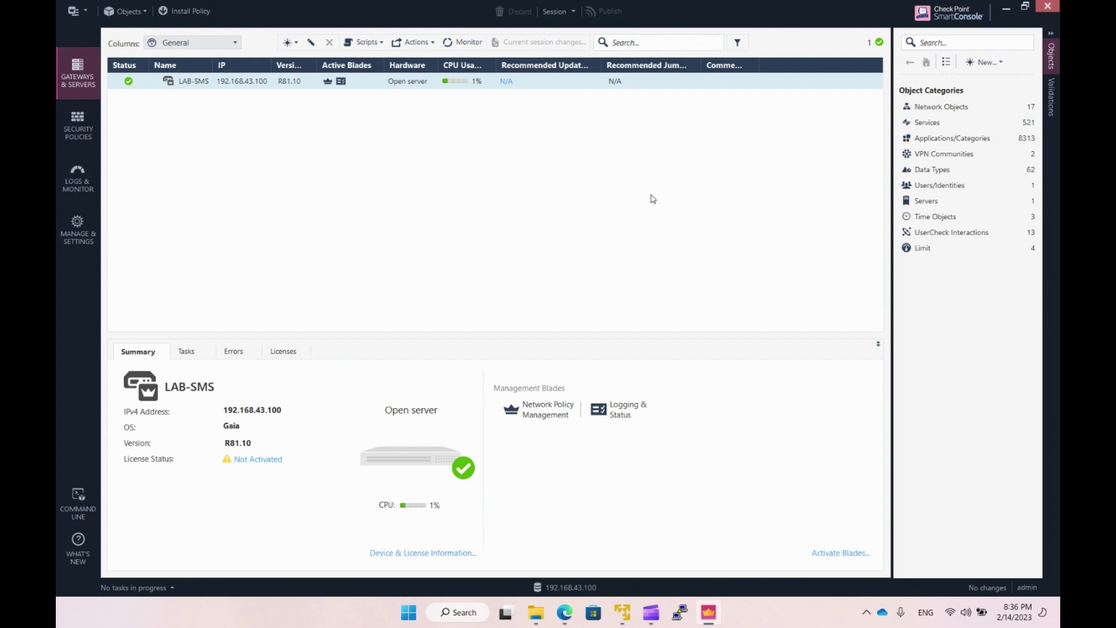
click(1051, 34)
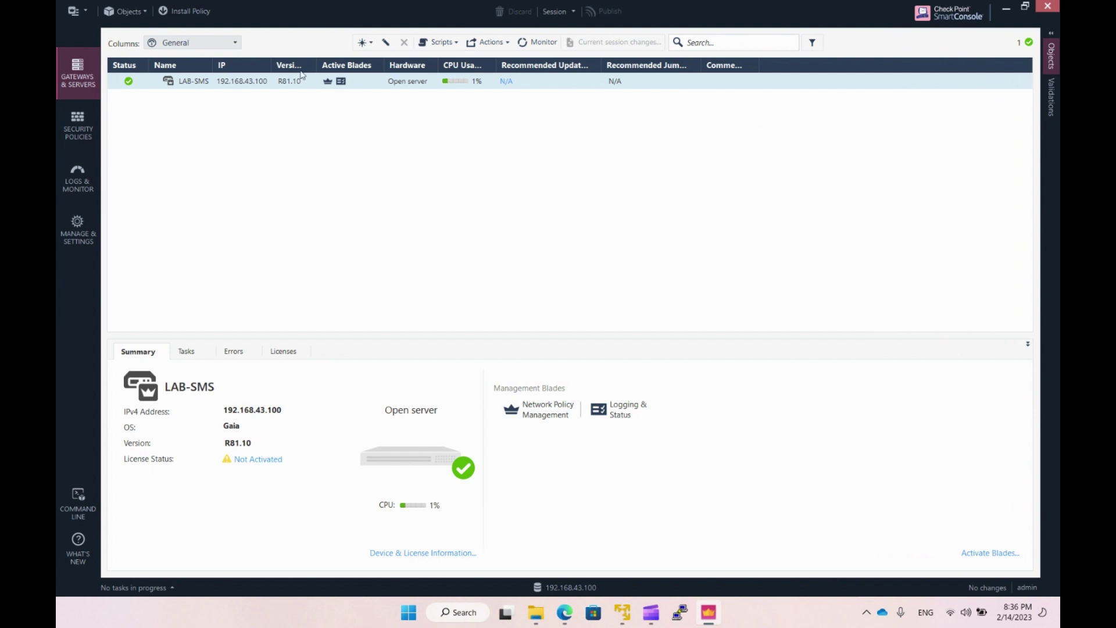
click(366, 43)
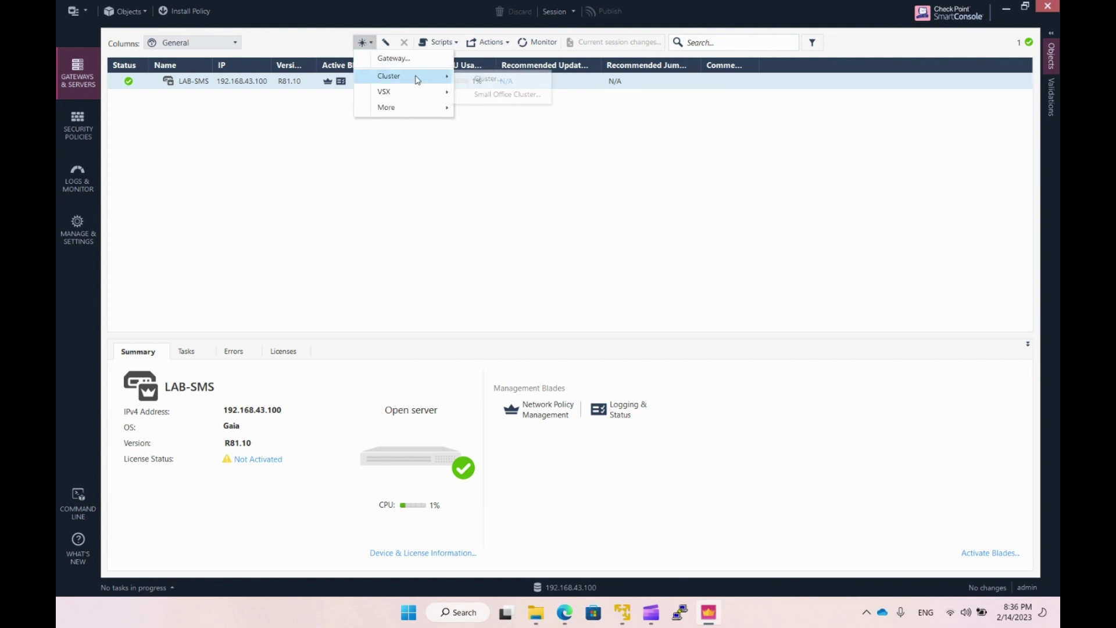
Choose Cluster > Cluster... from the New menu to open the Cluster Creation dialog.
mouse_move(414, 94)
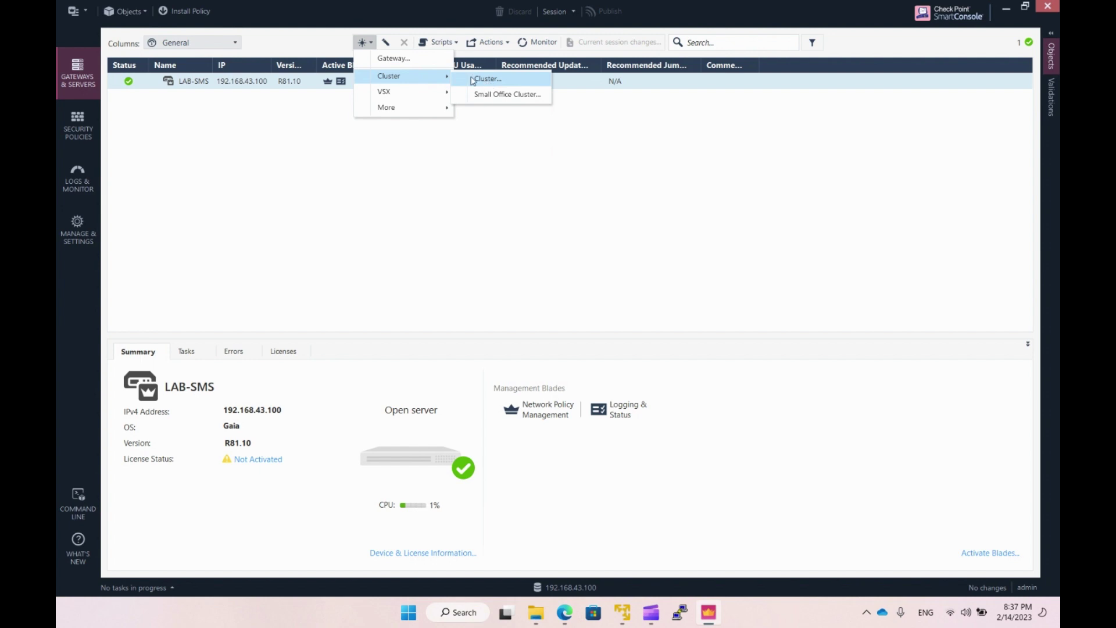
click(487, 81)
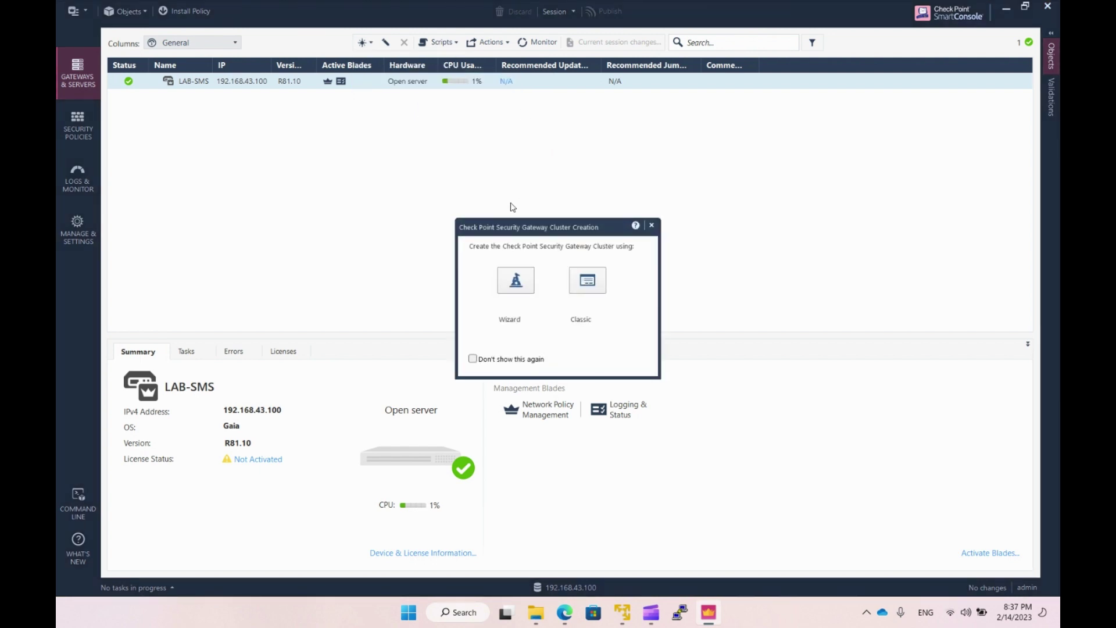
Choose Wizard setup and name the new cluster LAB-Cluster.
click(522, 280)
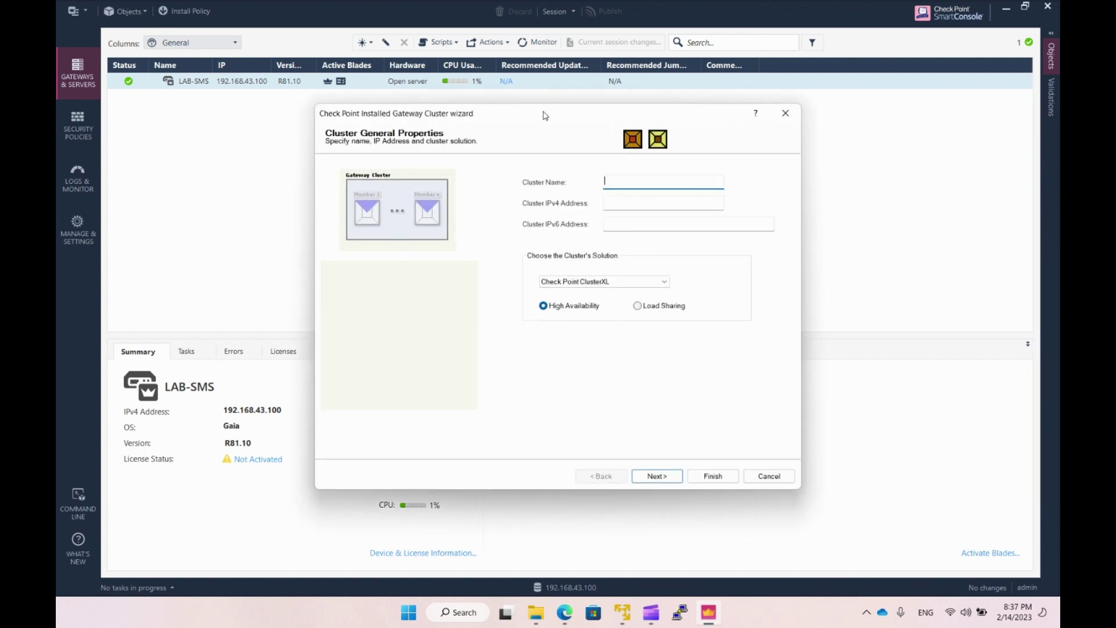
drag(540, 113, 521, 74)
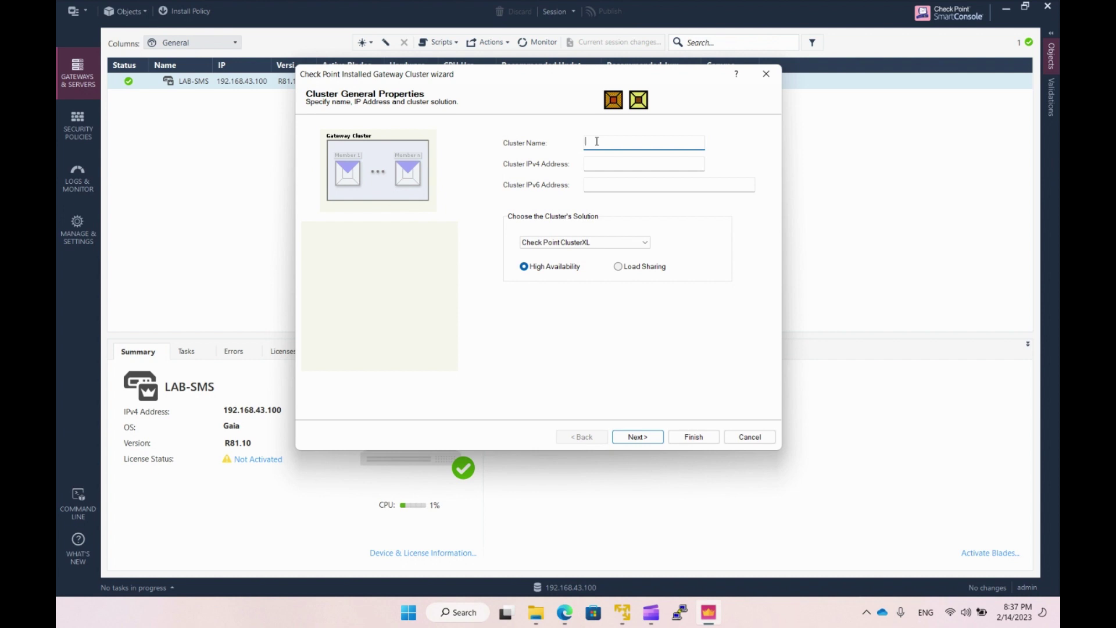
text(LAB-Cluster)
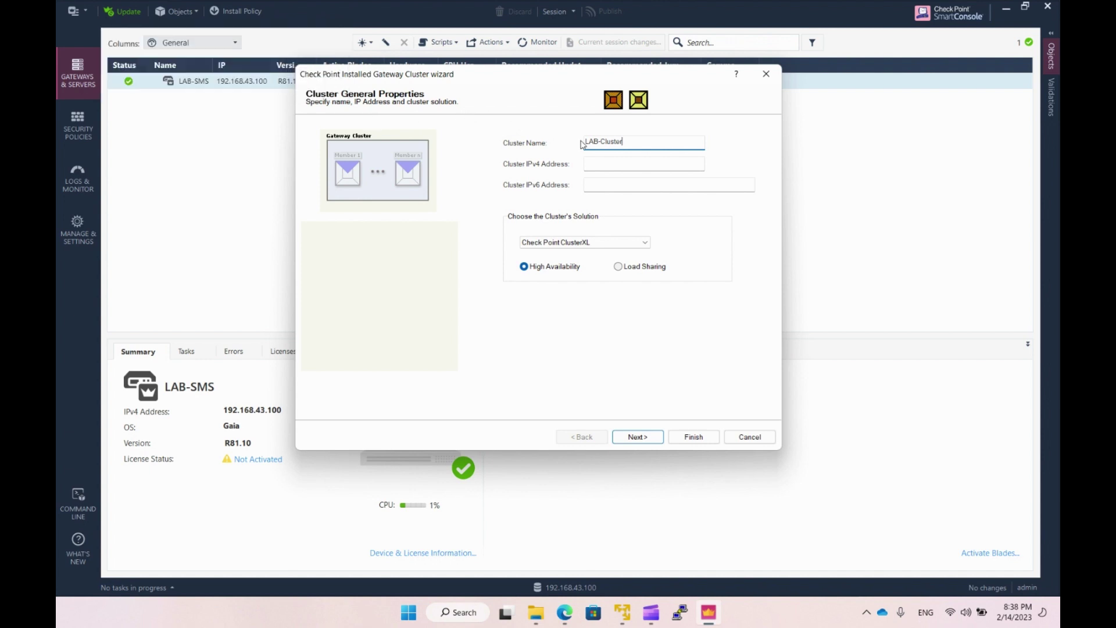
Enter cluster IPv4 address 172.16.1.1, then bring up the LAB_1.pdf diagram in Edge.
click(600, 161)
text(172.16)
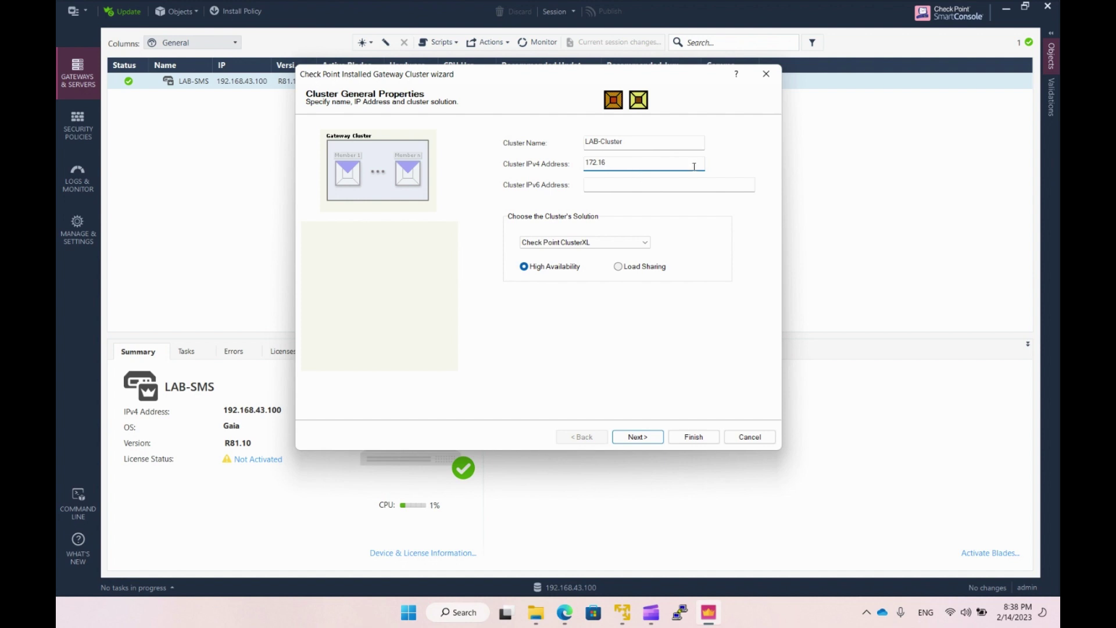
text(.1.1)
click(564, 612)
click(158, 19)
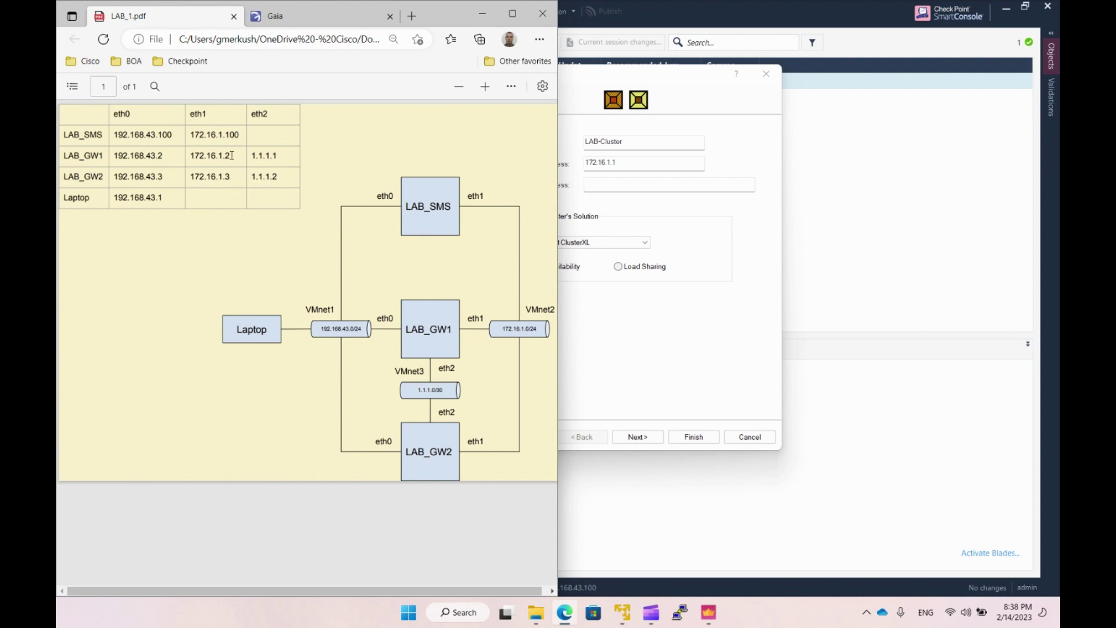
Read LAB_GW1 and LAB_GW2 eth1 addresses in the LAB_1.pdf table, then return to the wizard.
drag(240, 162, 221, 153)
click(243, 189)
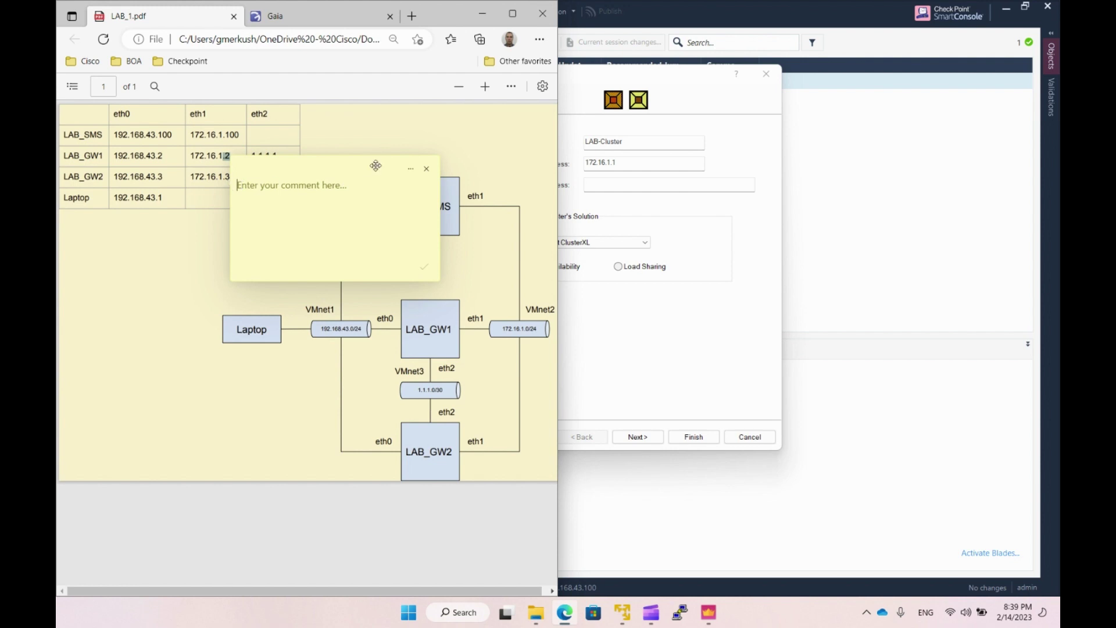
click(426, 169)
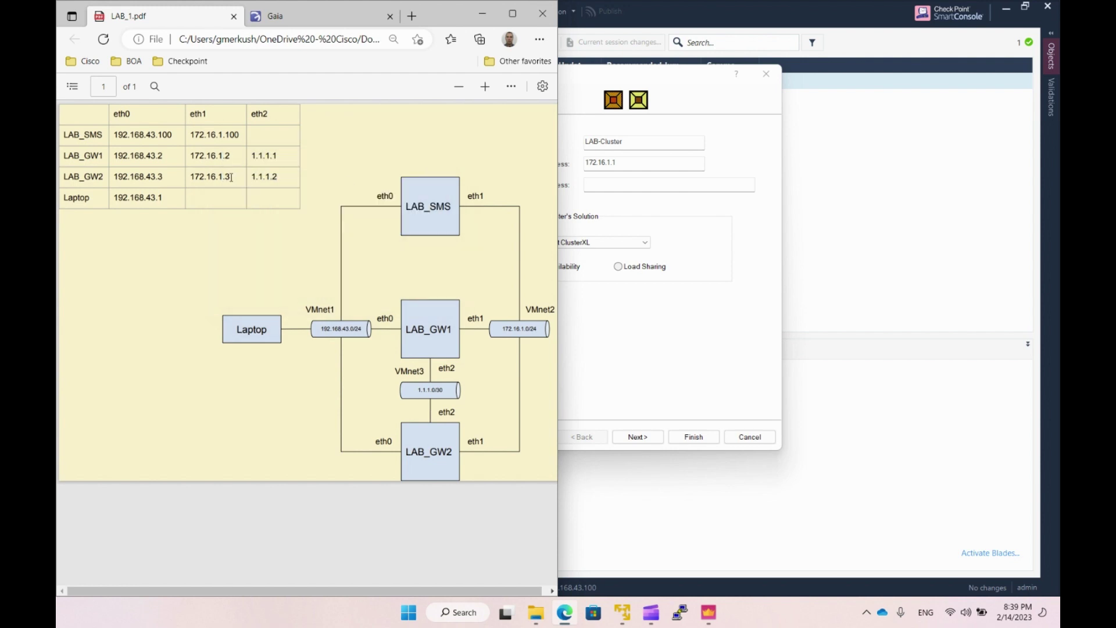
drag(230, 178, 196, 177)
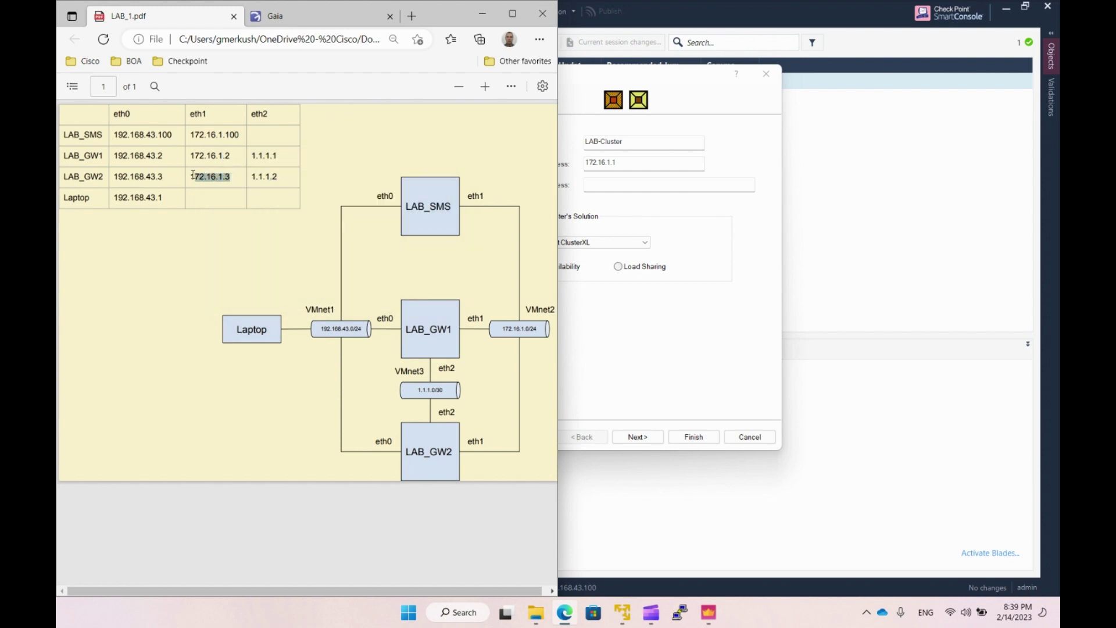
click(235, 175)
click(633, 164)
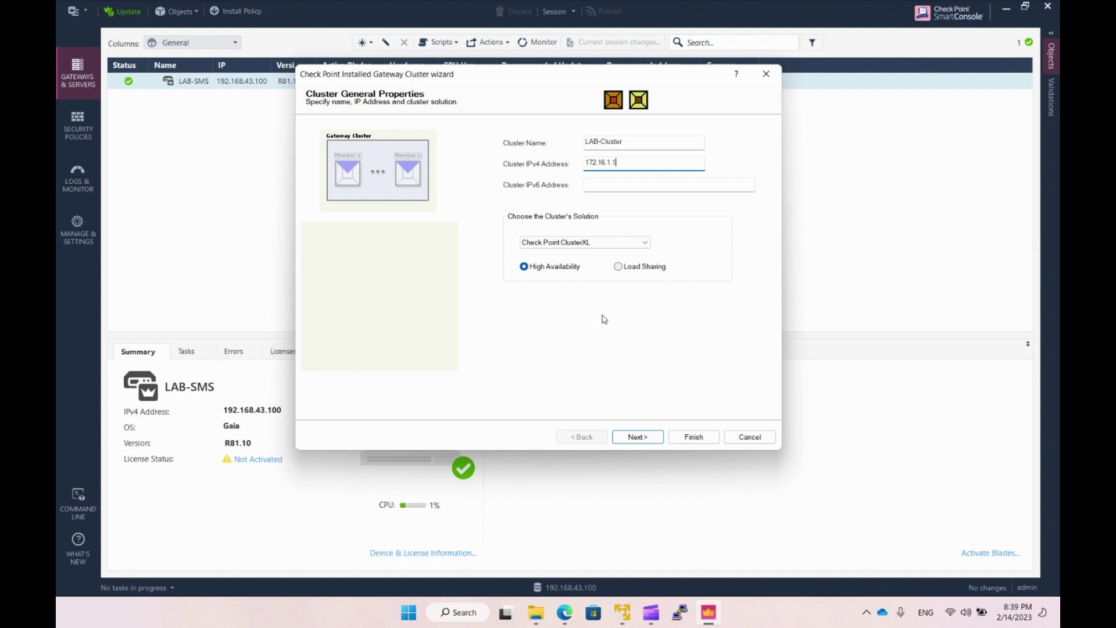
Keep Check Point ClusterXL as the cluster solution and advance to the members page.
click(603, 243)
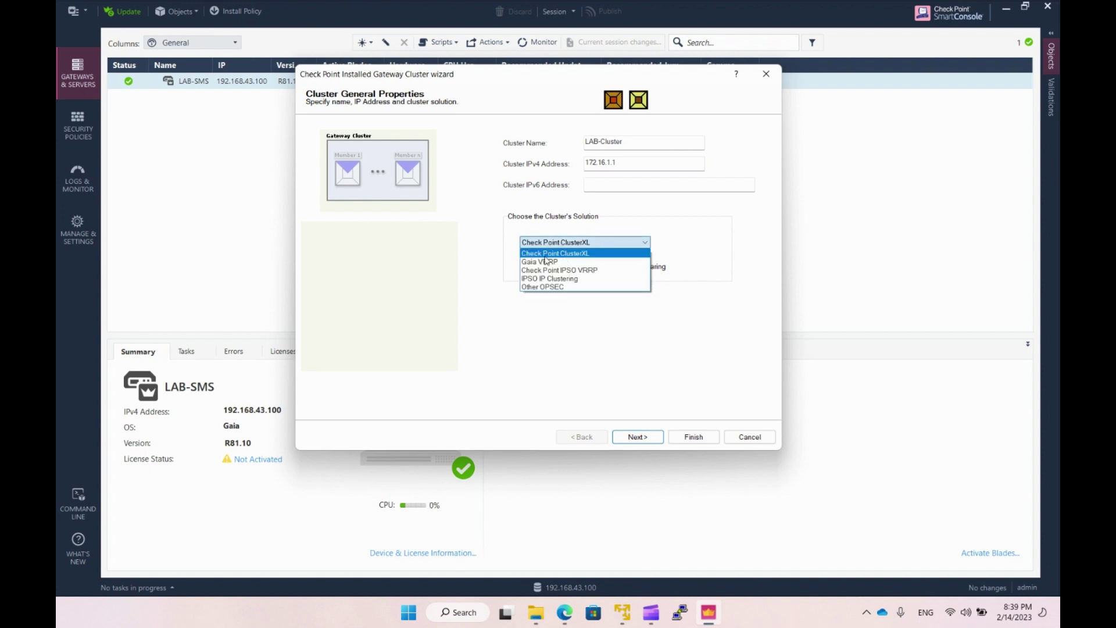
click(579, 254)
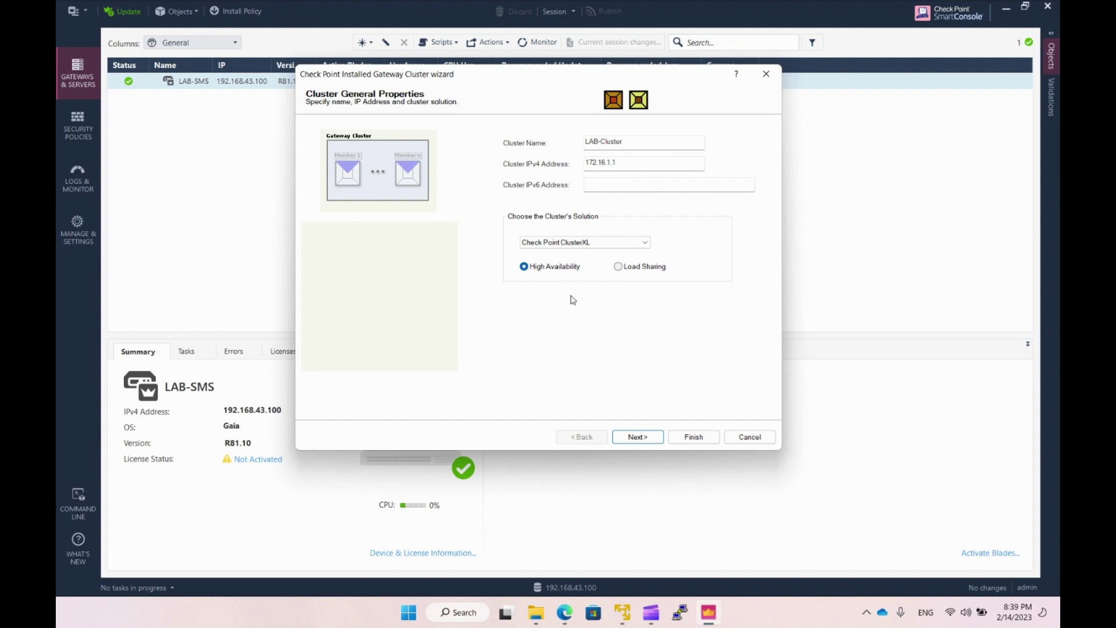
click(635, 440)
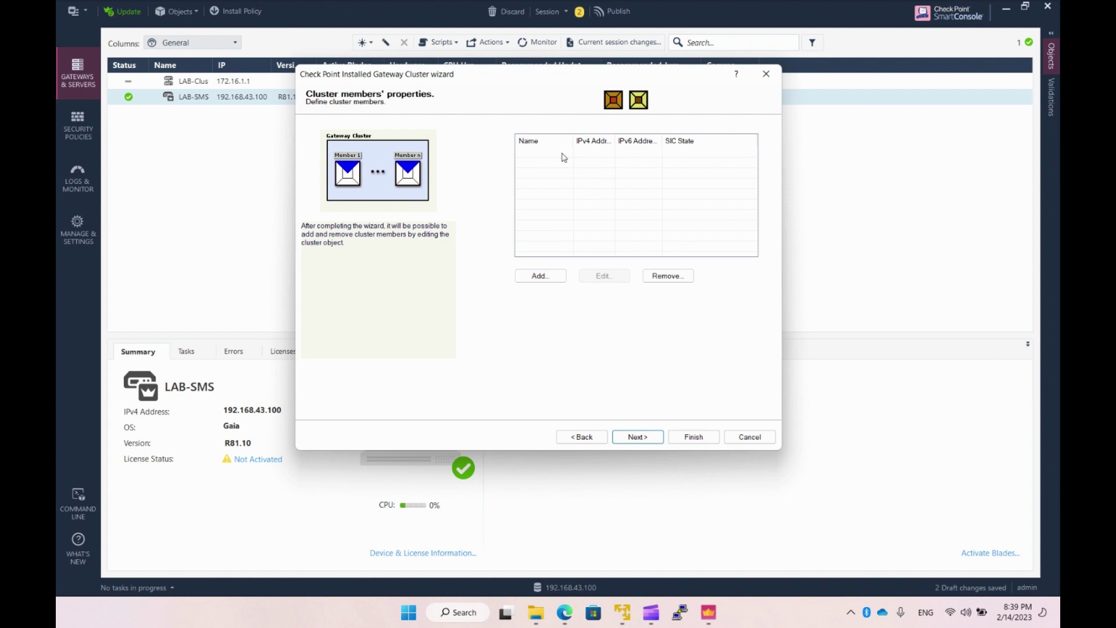
Add a new cluster member named LAB-GW1 with IPv4 address 192.168.43.2.
click(544, 275)
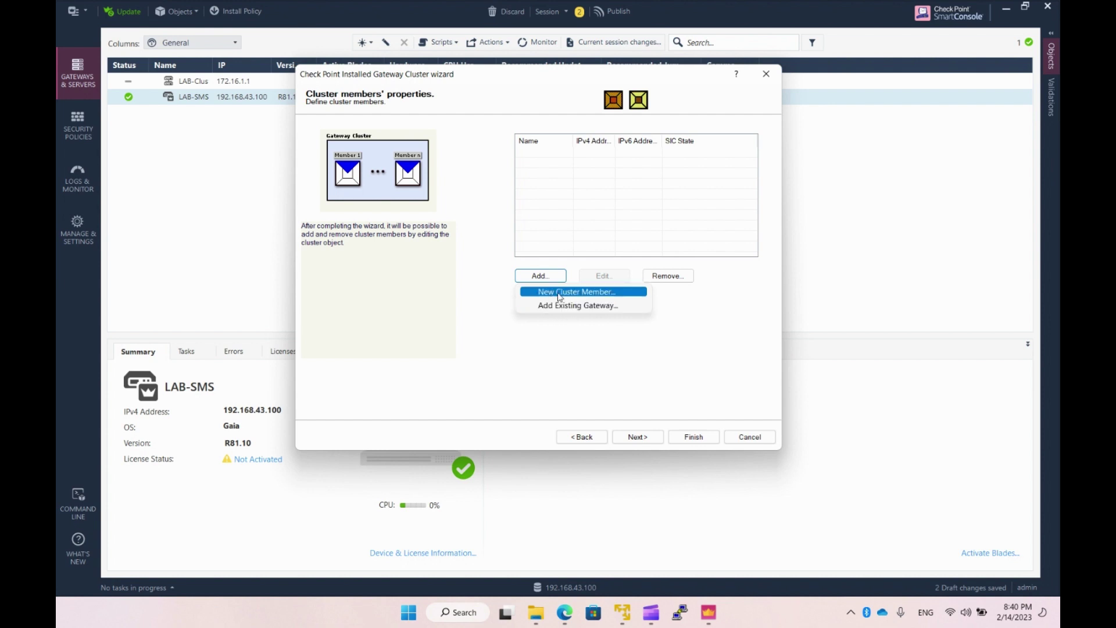
click(559, 296)
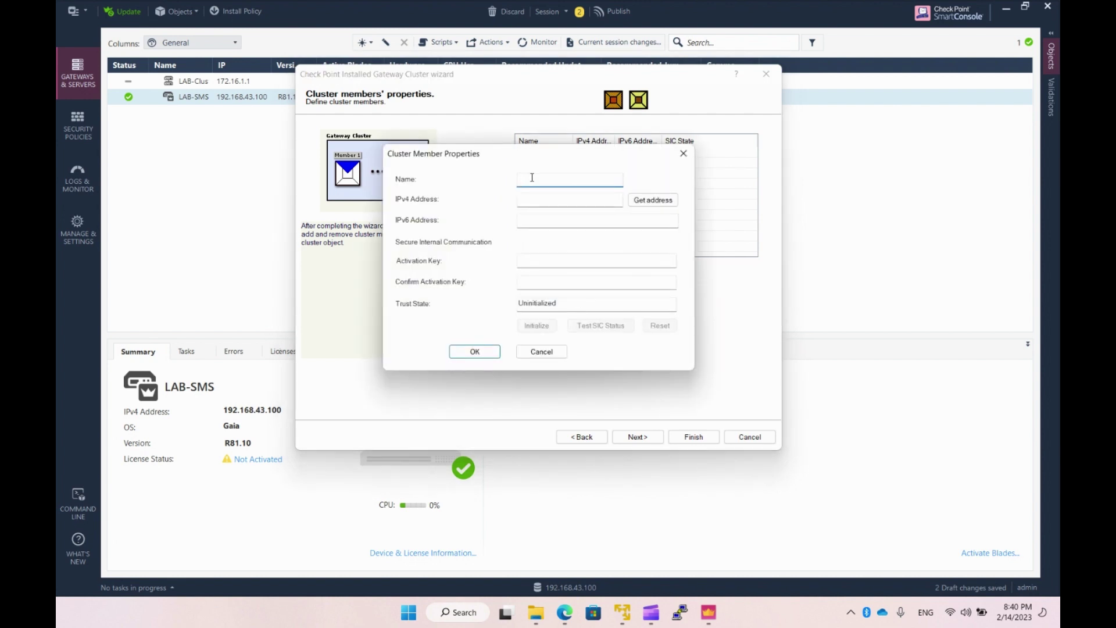
text(LAB-GW1)
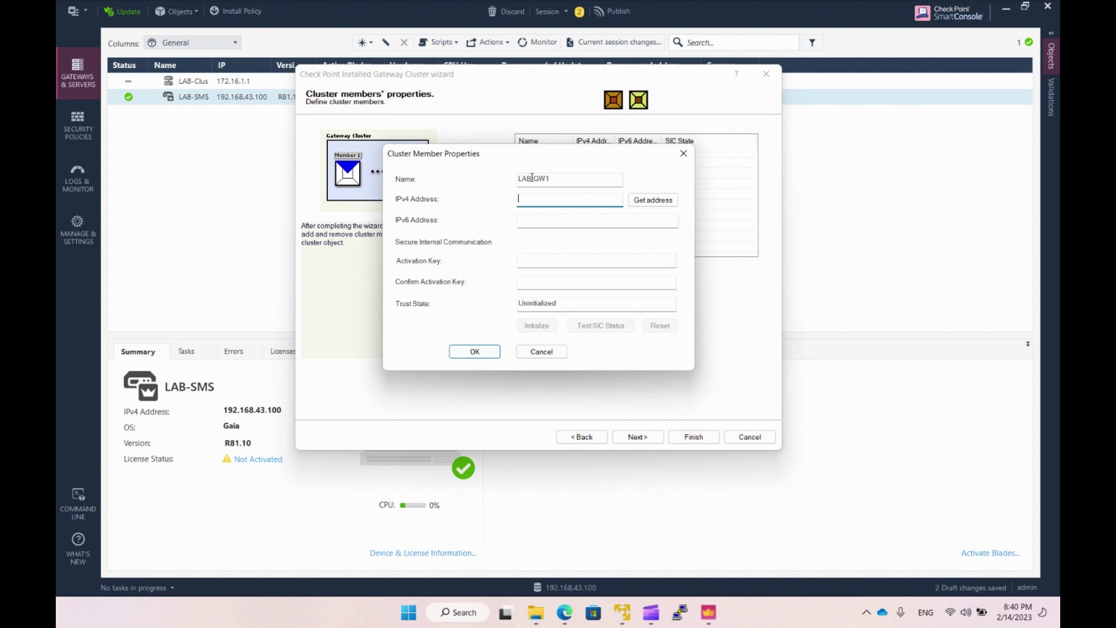
text(192.168.43.2)
Enter and confirm the activation key, initialize SIC trust, and save LAB-GW1.
click(522, 261)
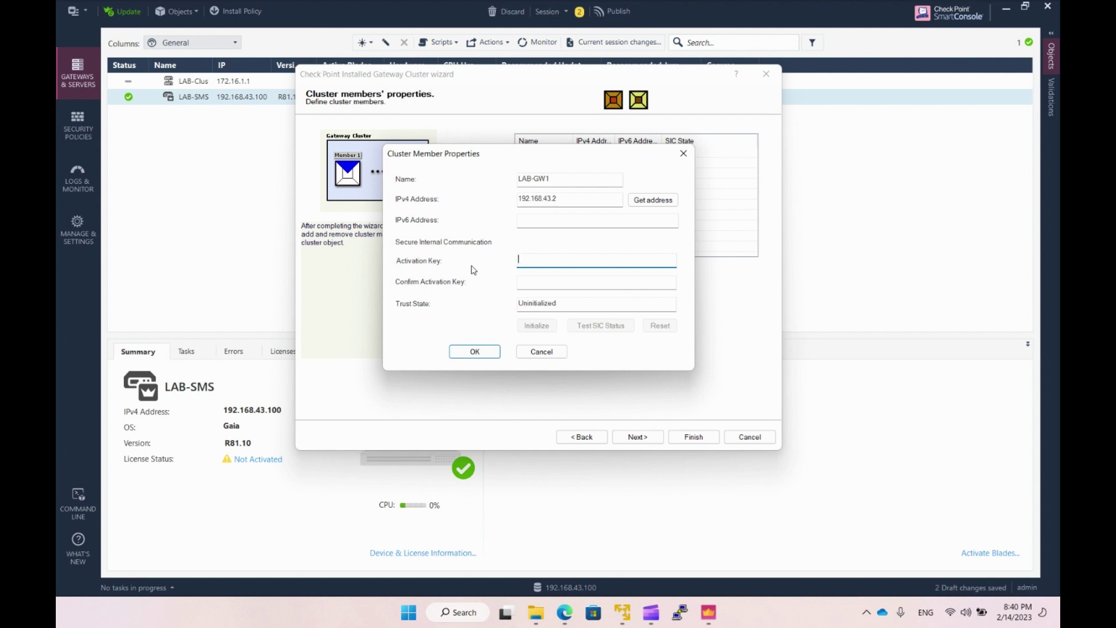
text(vpn123)
key(Tab)
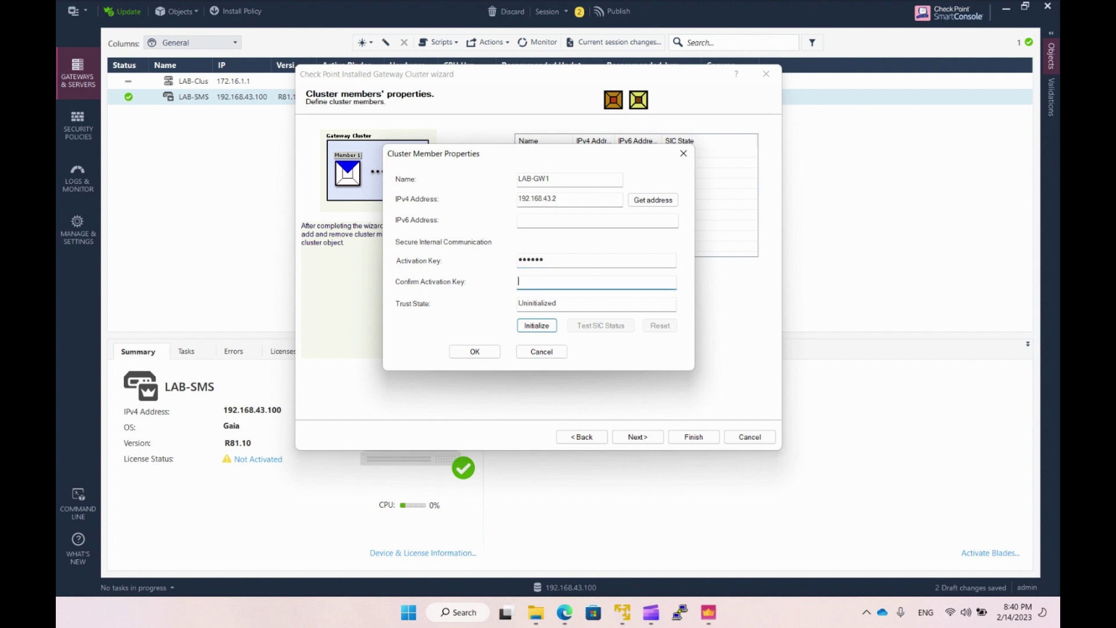
text(vpn123)
click(537, 326)
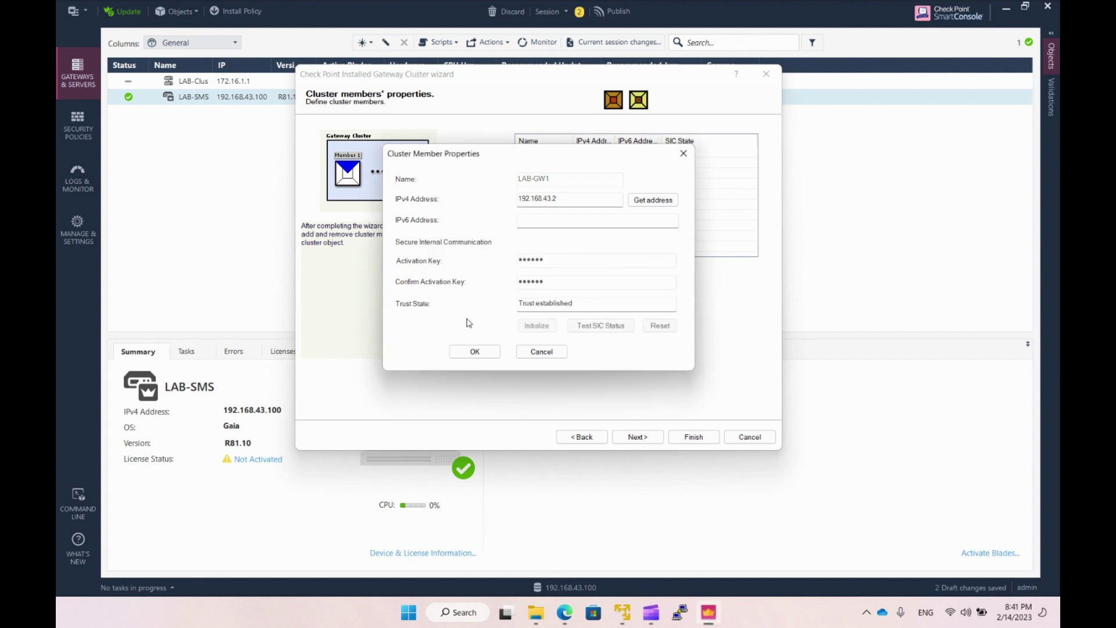
drag(575, 303, 487, 308)
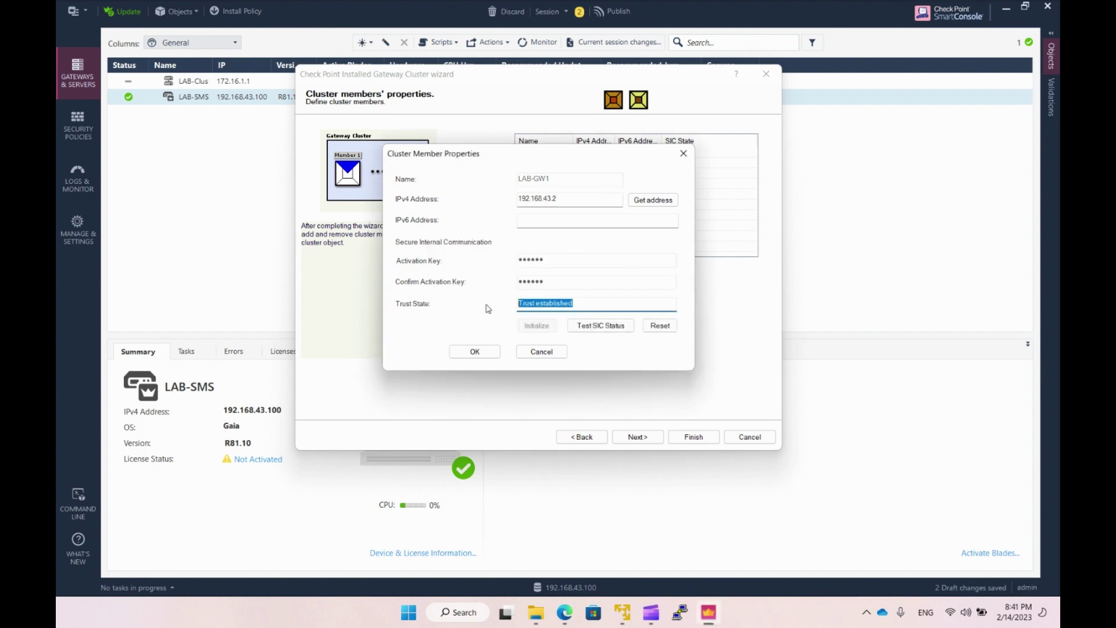
click(568, 303)
click(474, 351)
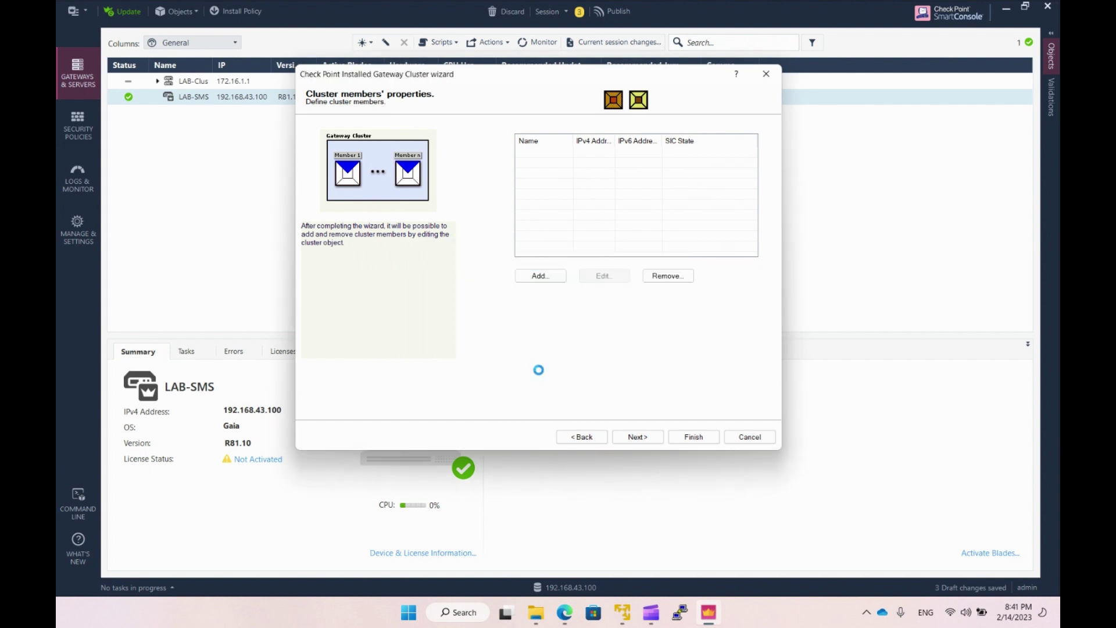
Add a second new cluster member named LAB-GW2 with IPv4 address 192.168.43.3.
double_click(615, 141)
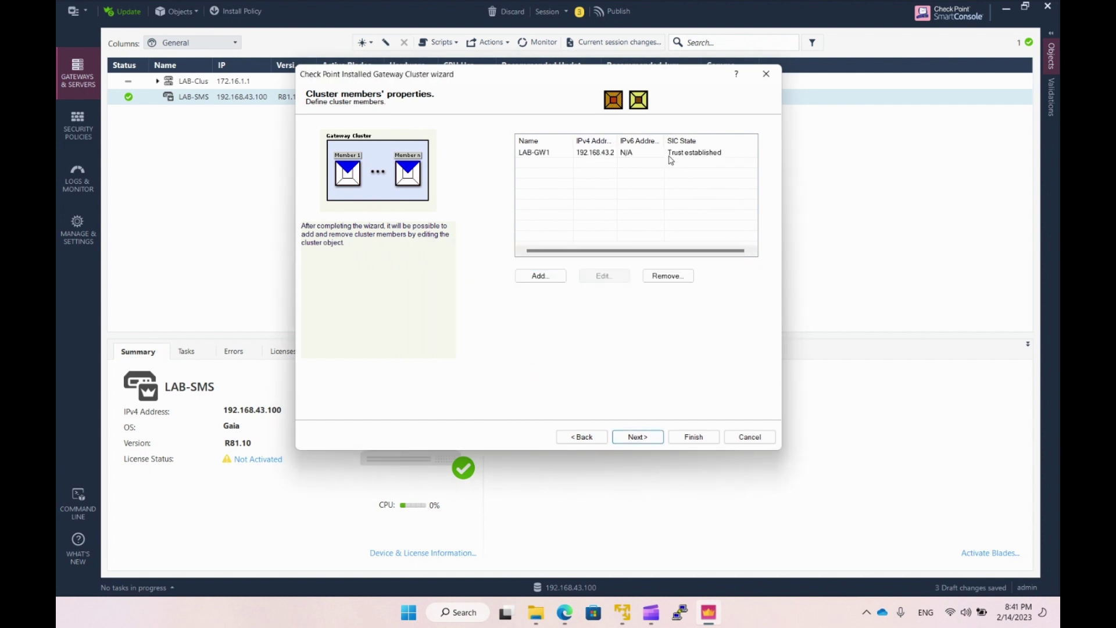
click(538, 276)
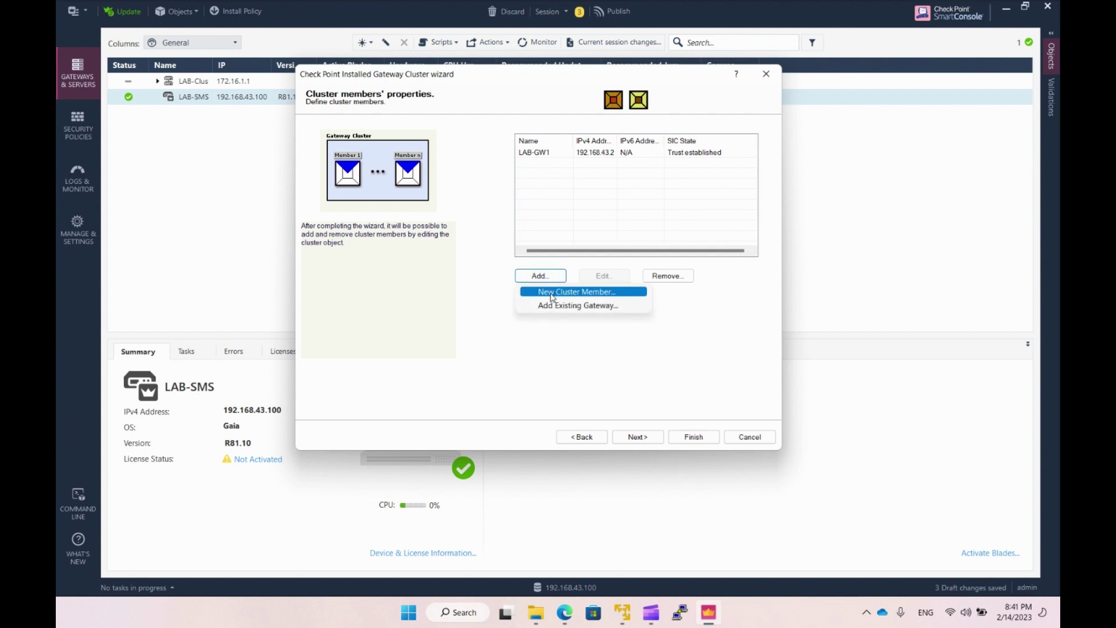
click(552, 297)
text(LAB-GW2)
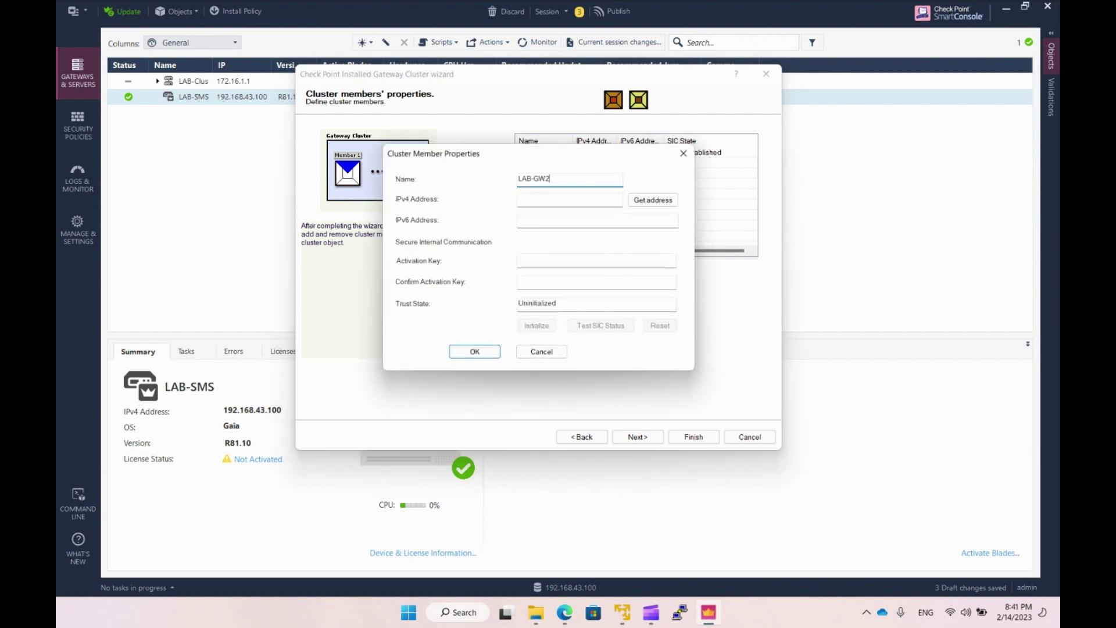
key(Tab)
text(192.168.43)
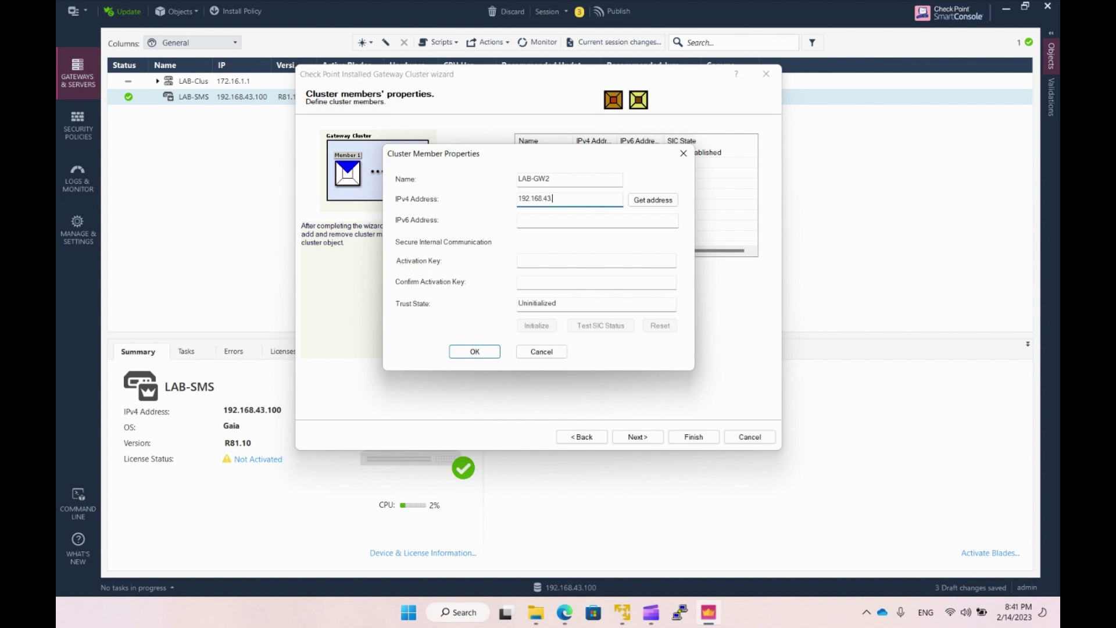
text(.3)
Enter and confirm LAB-GW2's activation key, establish trust, save it, and proceed to topology.
click(535, 261)
text(******)
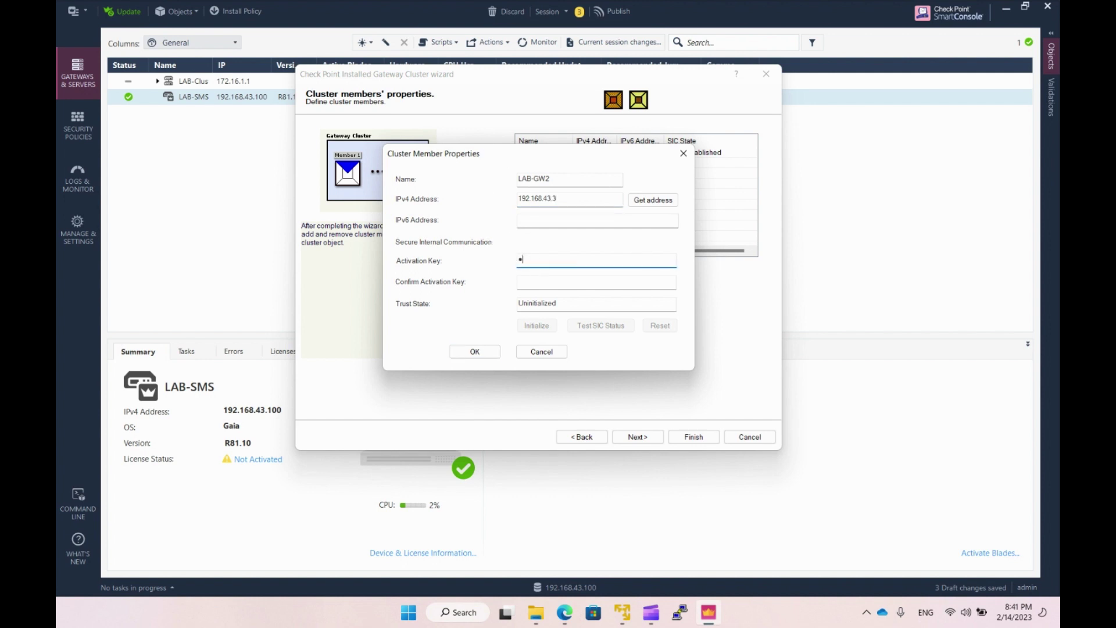
key(Tab)
text(******)
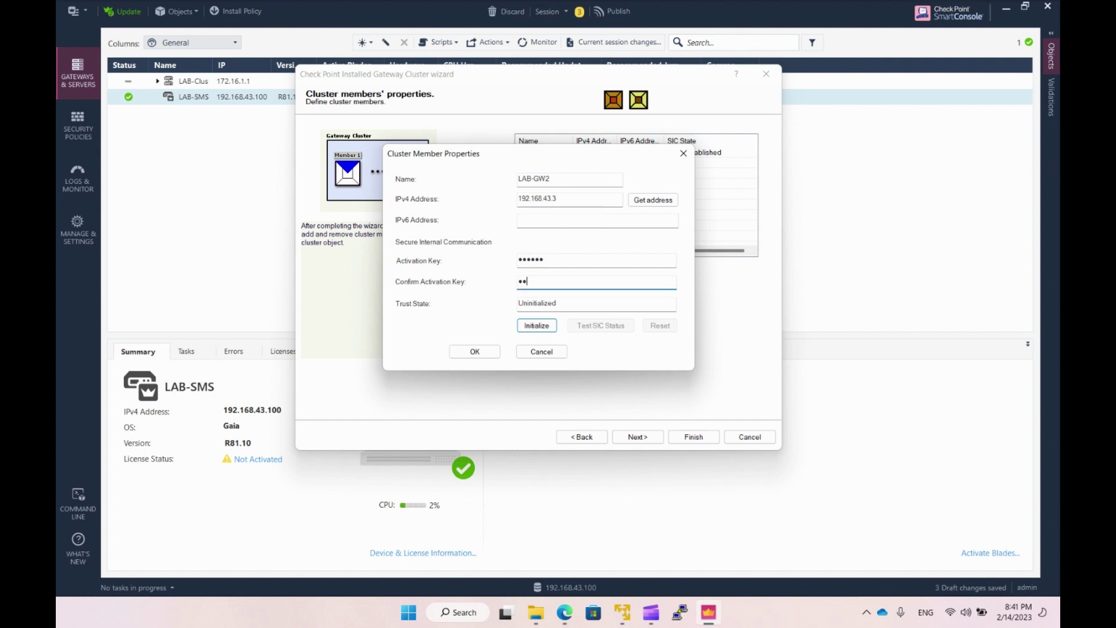
click(535, 327)
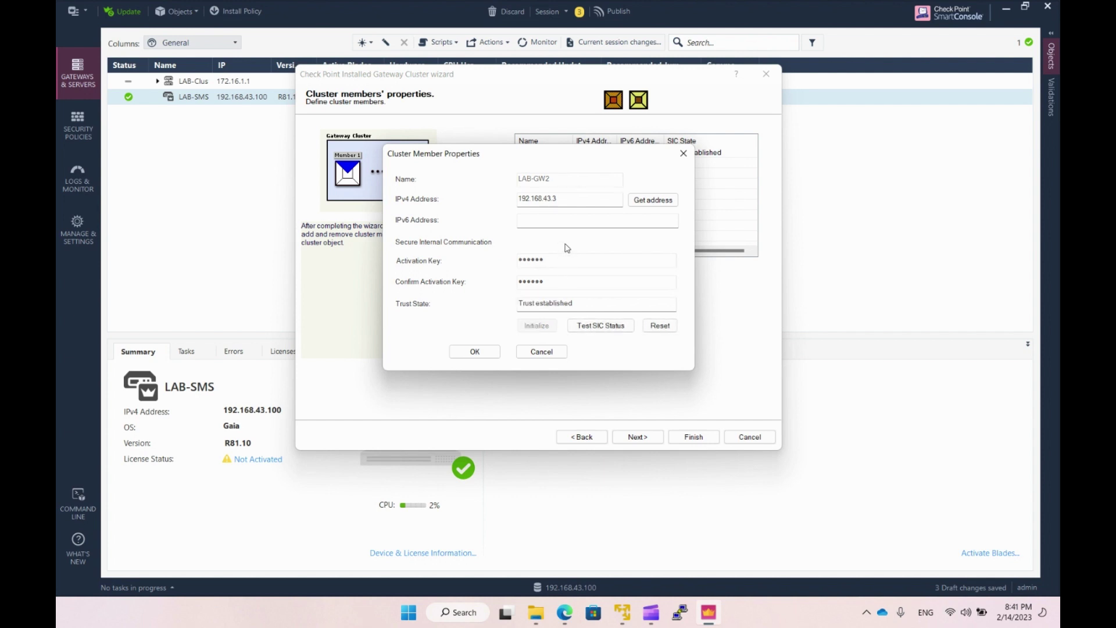
click(469, 351)
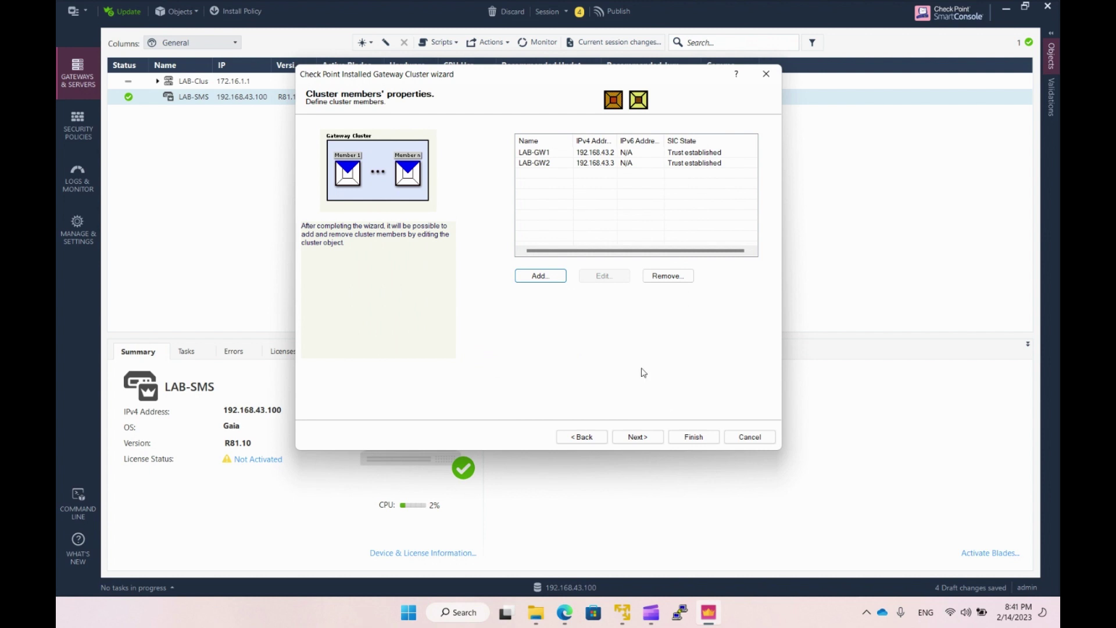
click(637, 436)
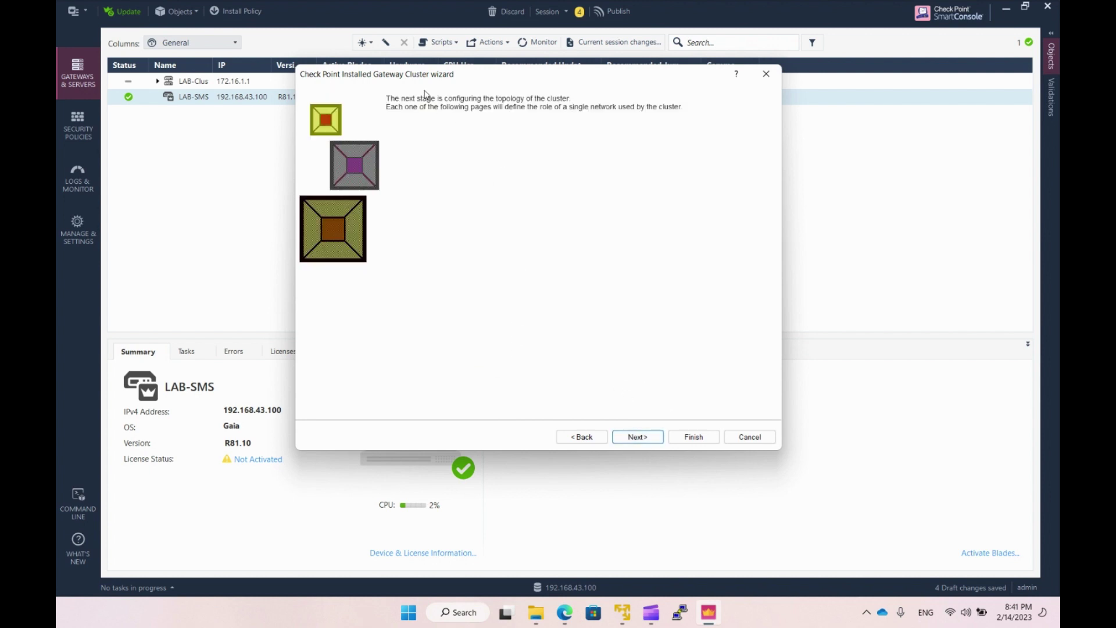
Make network 1.1.1.0 the primary cluster synchronization network.
click(639, 439)
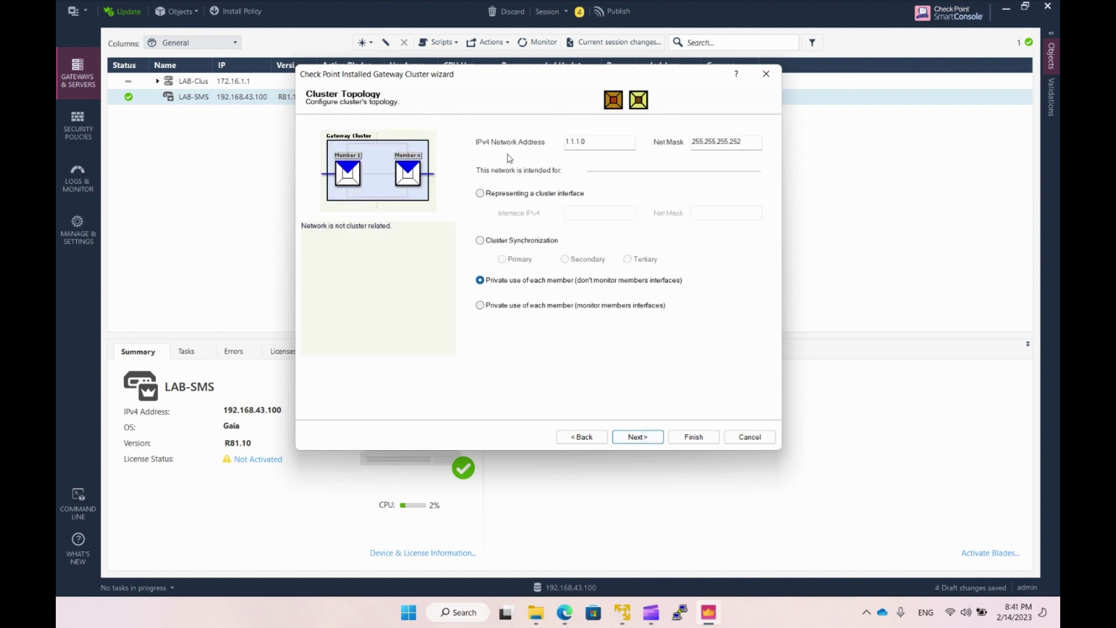
click(601, 144)
key(Tab)
click(481, 241)
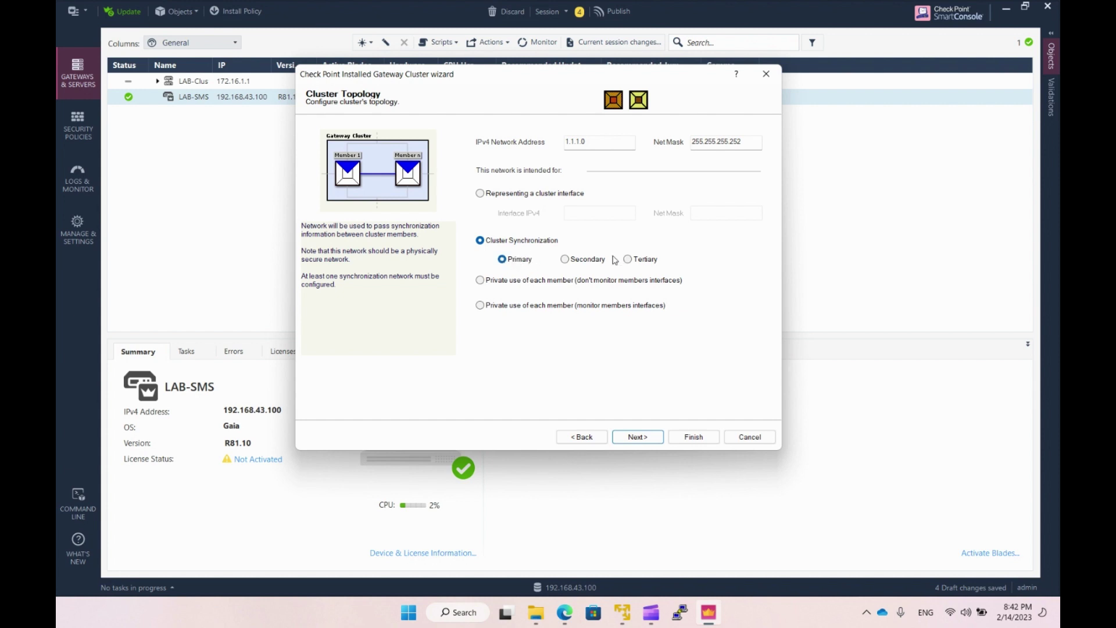
click(637, 436)
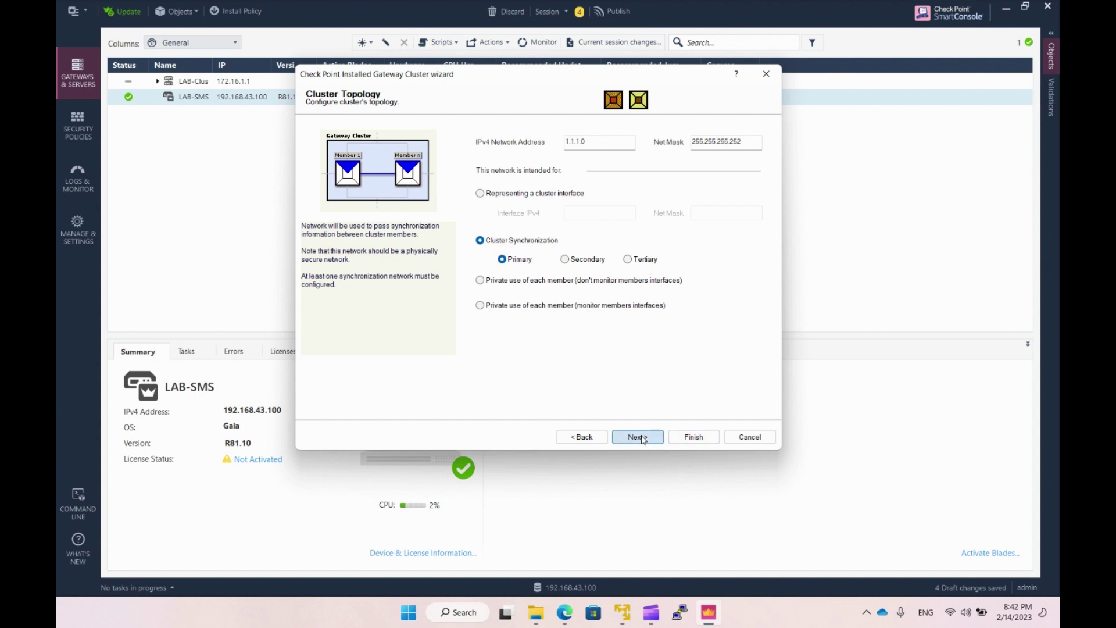
Set 172.16.1.0 as a cluster interface at 172.16.1.1/255.255.255.0, reaching network 192.168.43.0.
click(598, 147)
drag(602, 143, 522, 150)
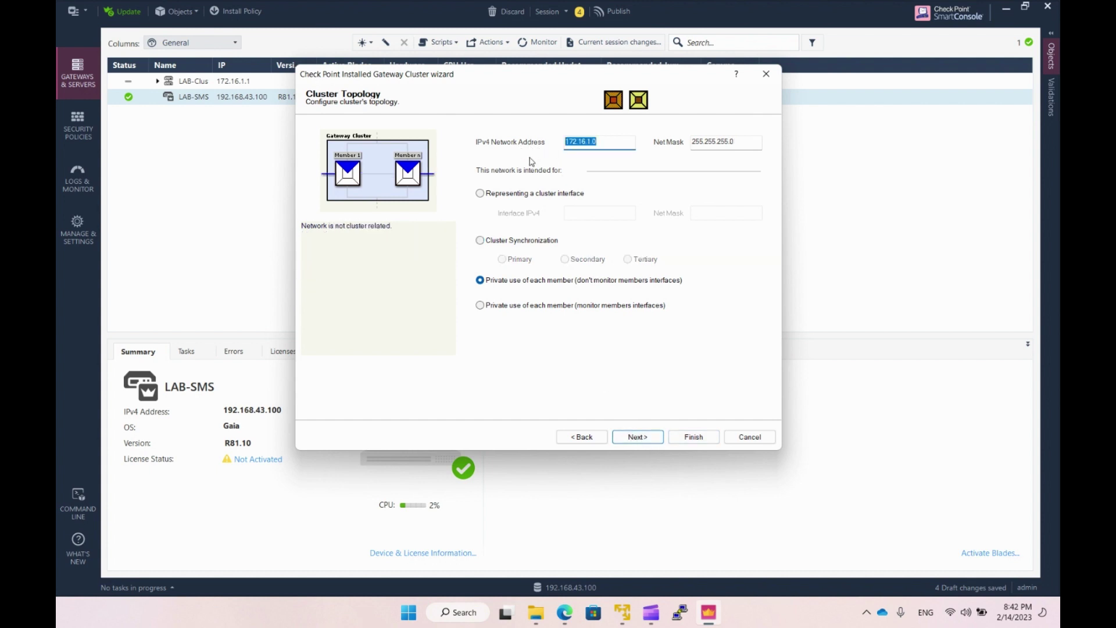
click(603, 145)
click(479, 194)
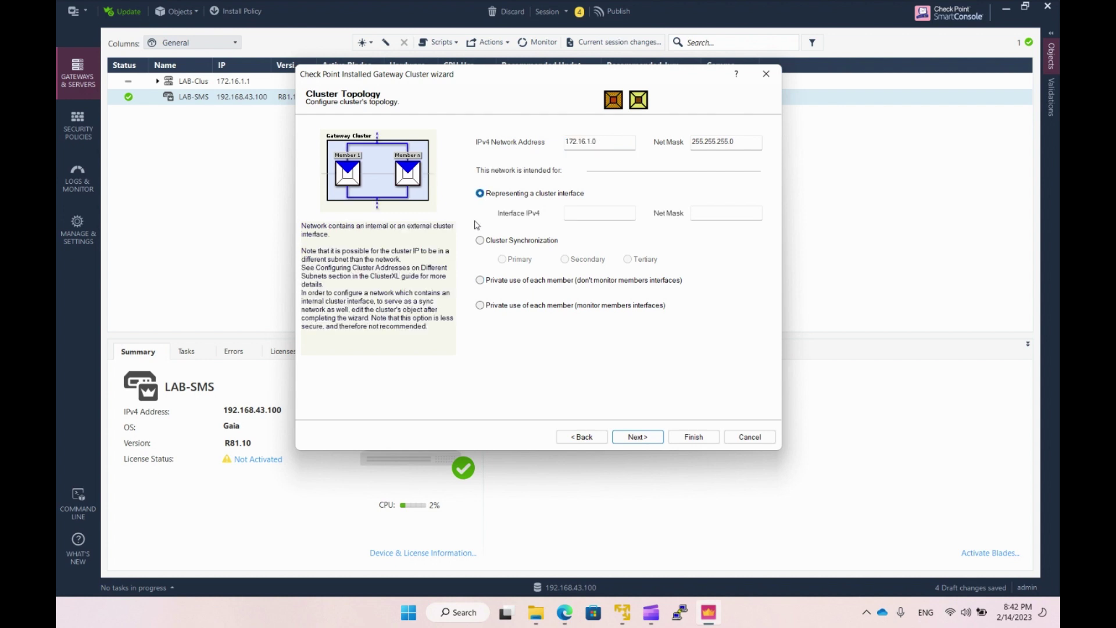
click(574, 213)
text(172.16.1.1)
key(Tab)
text(255.255.255.0)
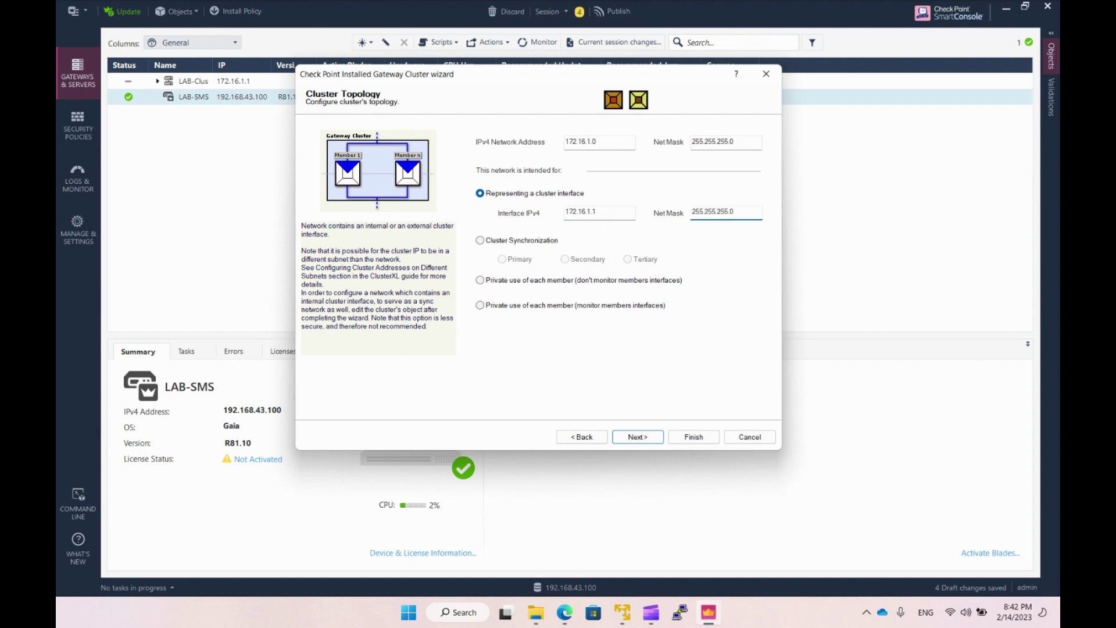
click(637, 439)
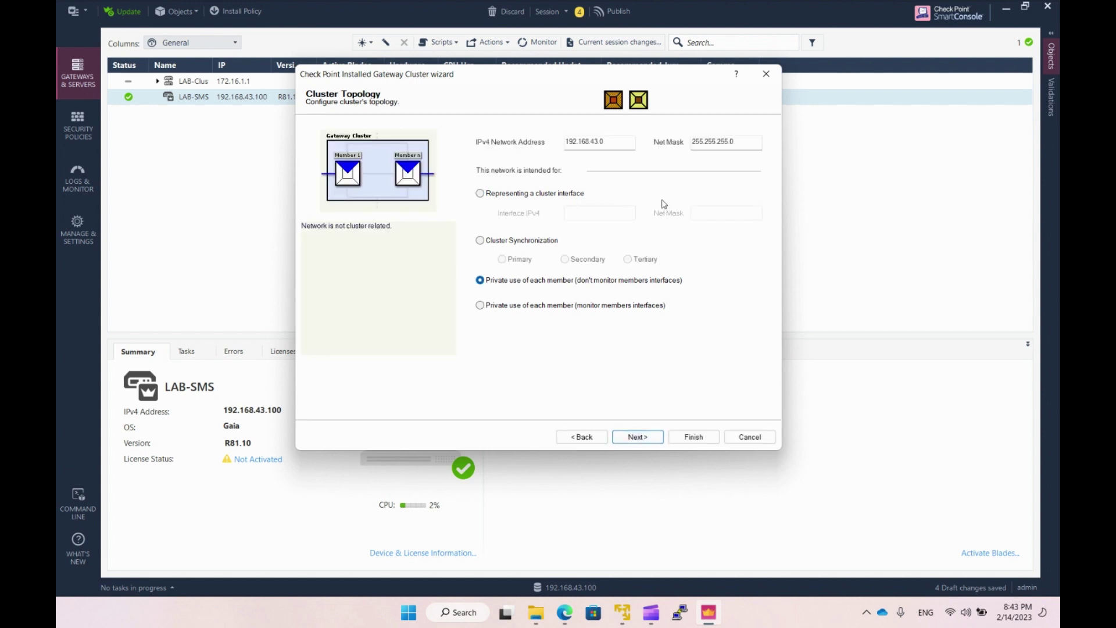
click(610, 142)
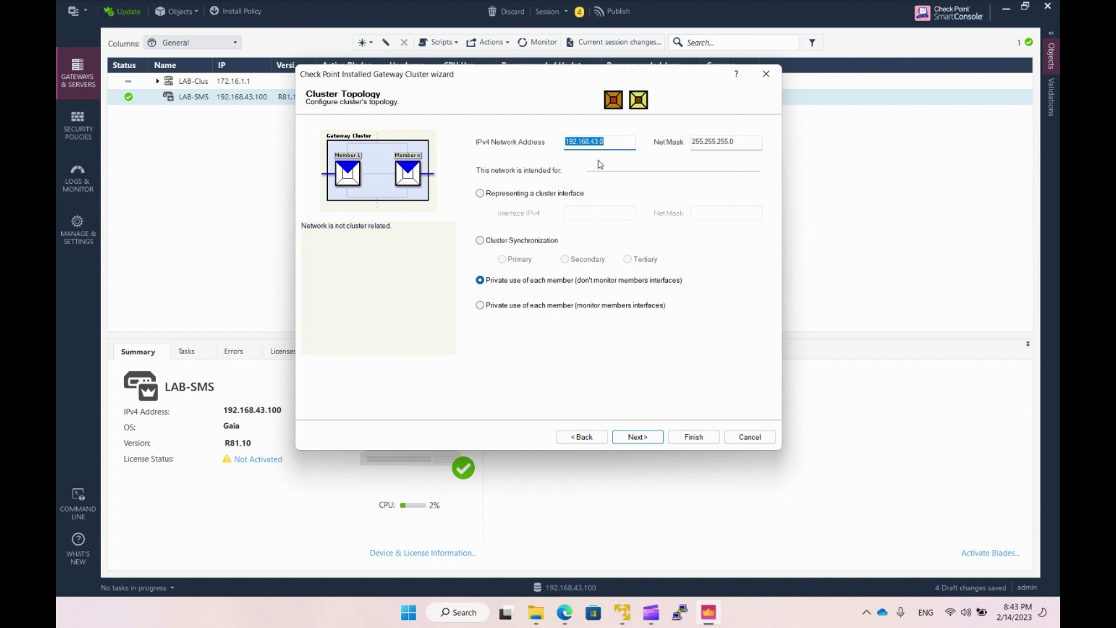
click(604, 143)
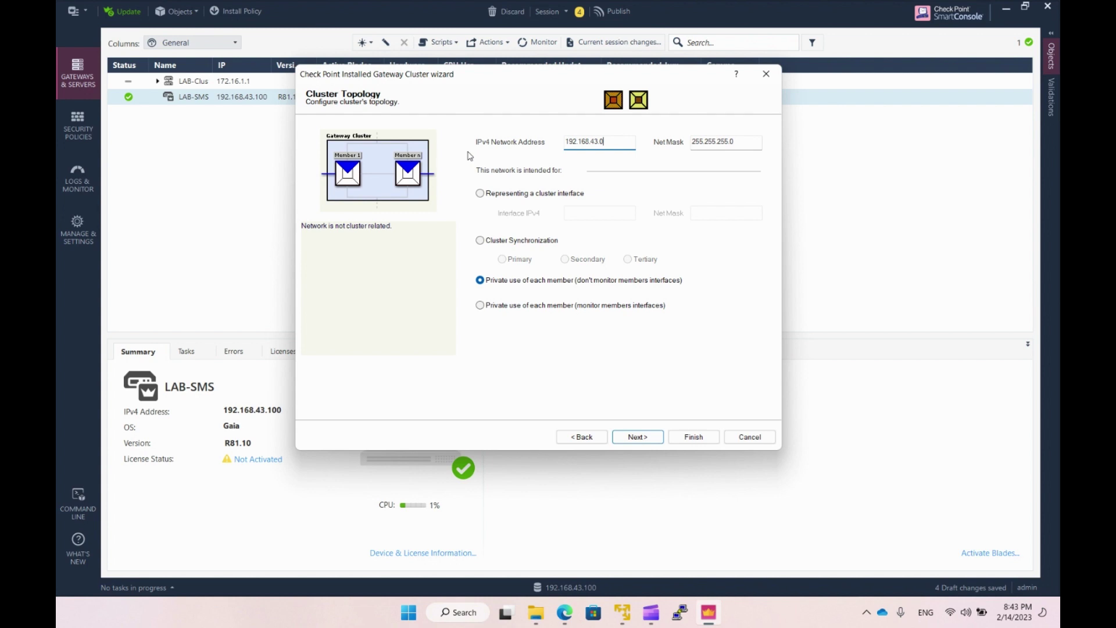
Set network 192.168.43.0 as cluster interface 192.168.43.5 with mask 255.255.255.0, then continue.
click(480, 194)
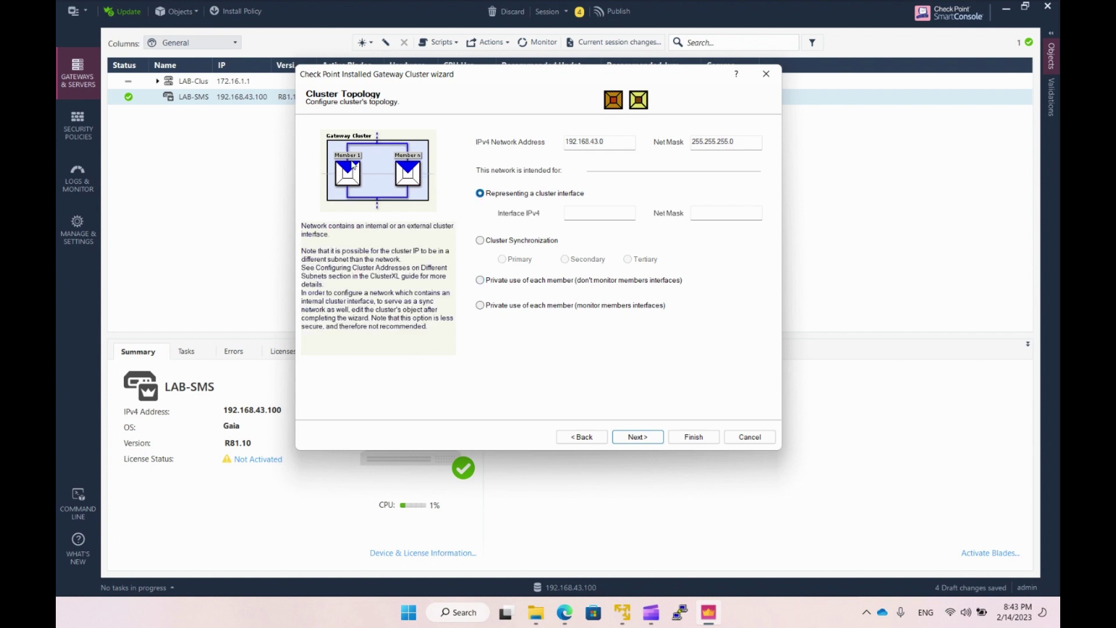
click(606, 215)
text(192.168.43)
text(.5)
key(Tab)
text(255.255.255.0)
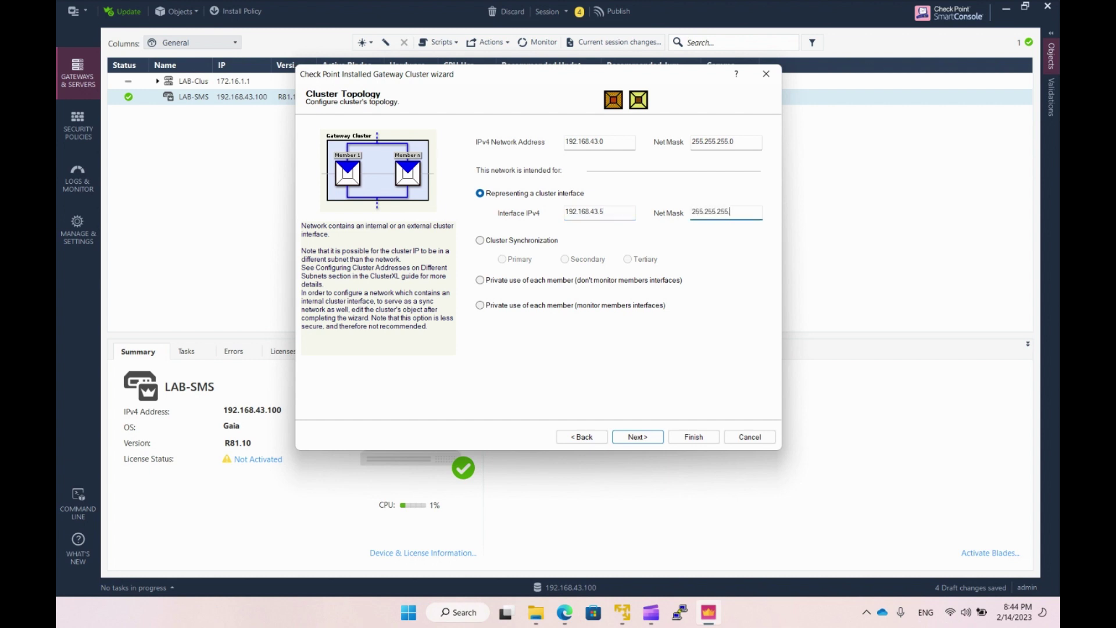
click(638, 437)
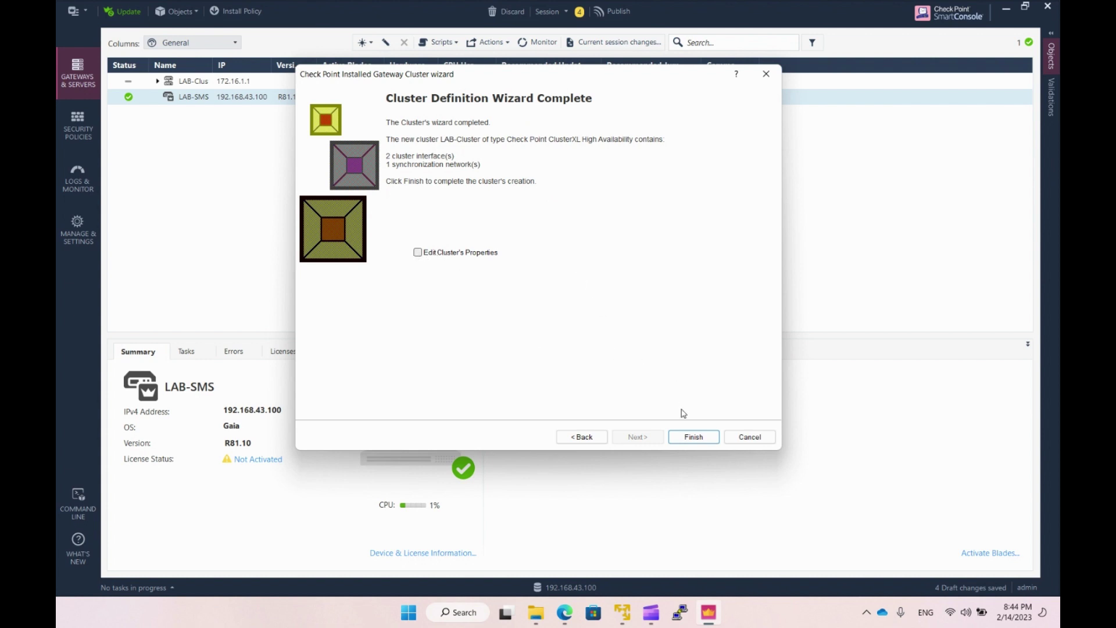
Finish creating LAB-Cluster, show its members LAB-GW1 and LAB-GW2, and start publishing the 20 drafts.
click(693, 437)
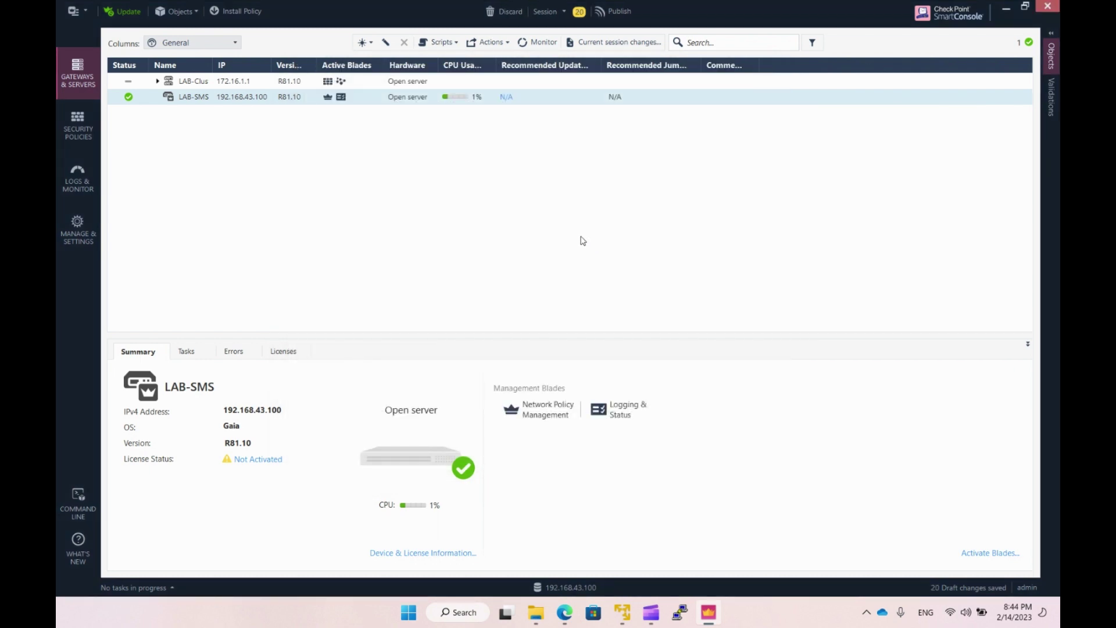
click(158, 82)
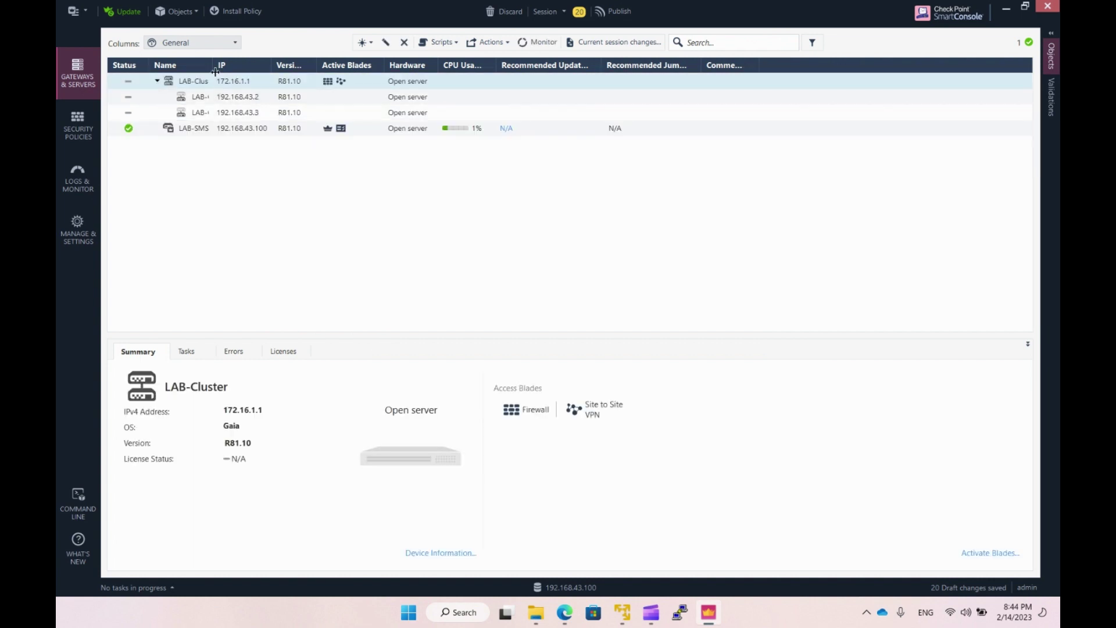
drag(213, 69, 257, 73)
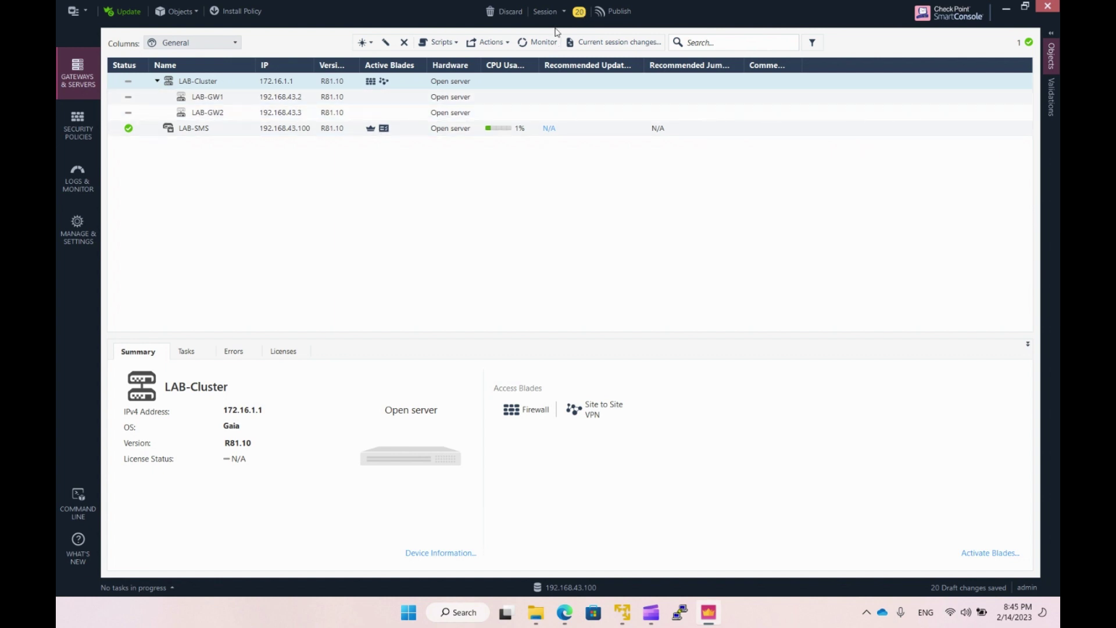
click(628, 17)
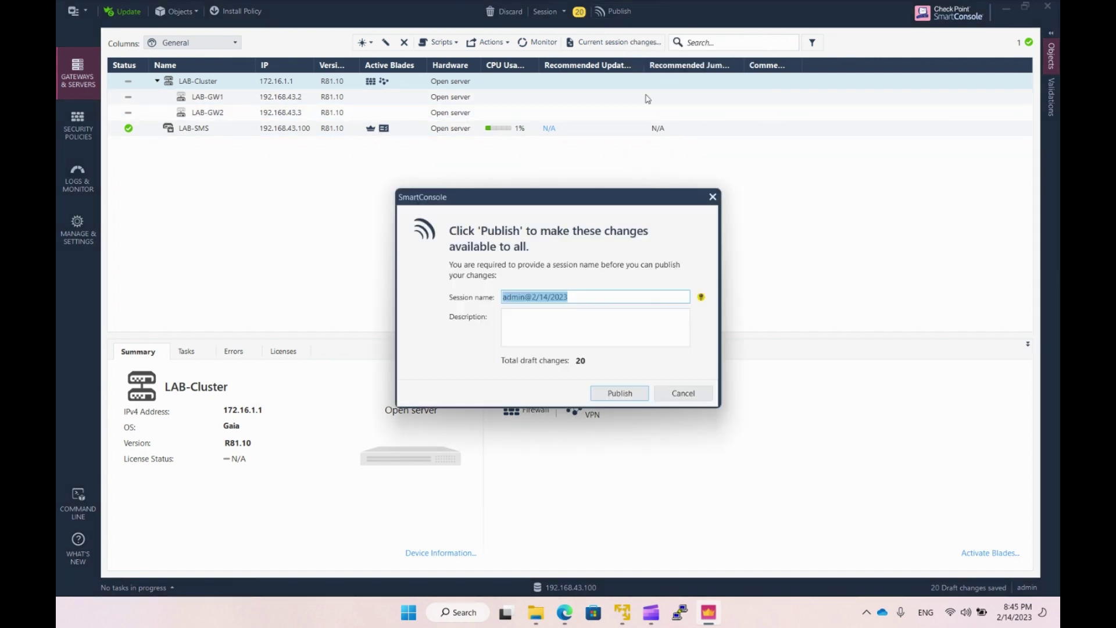
Publish the draft changes with the session description 'Cluster configuration'.
click(545, 329)
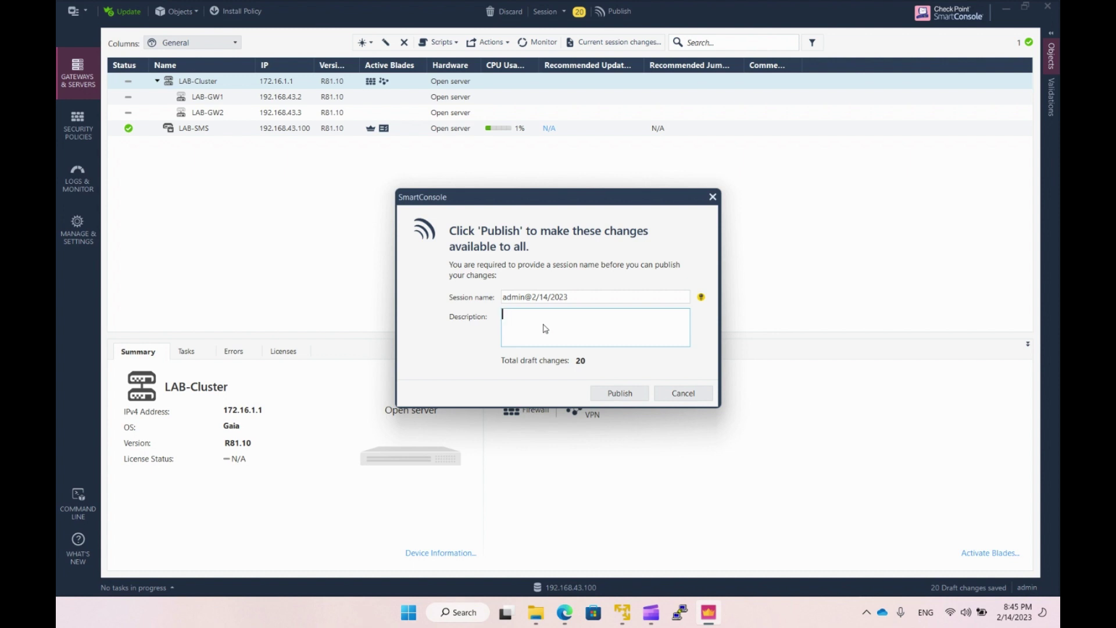
text(Cluster configuration)
triple_click(521, 297)
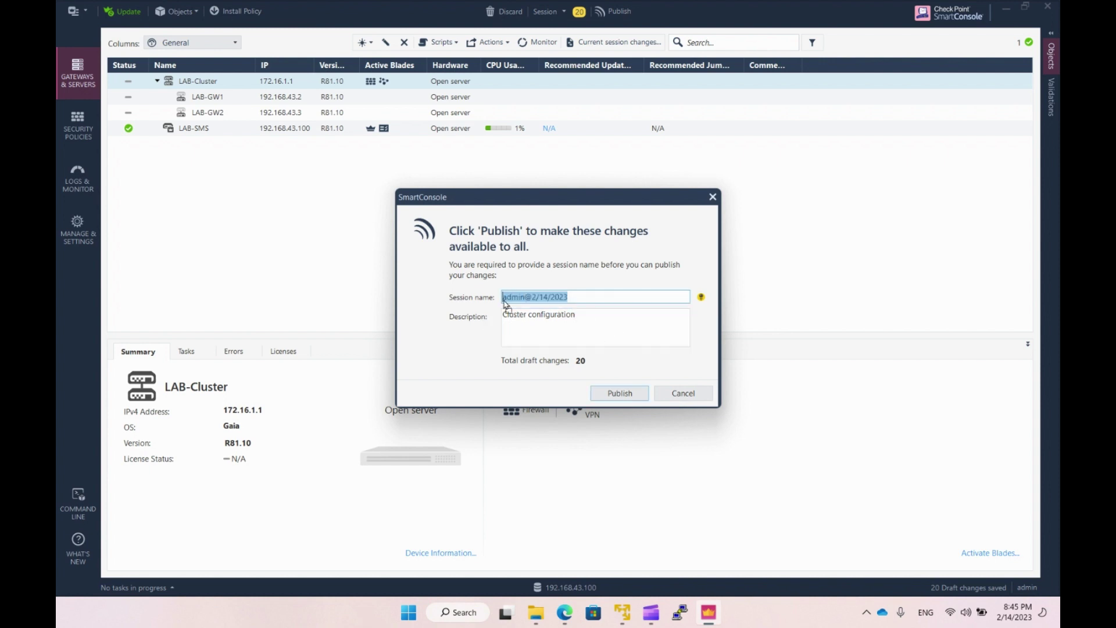
triple_click(594, 334)
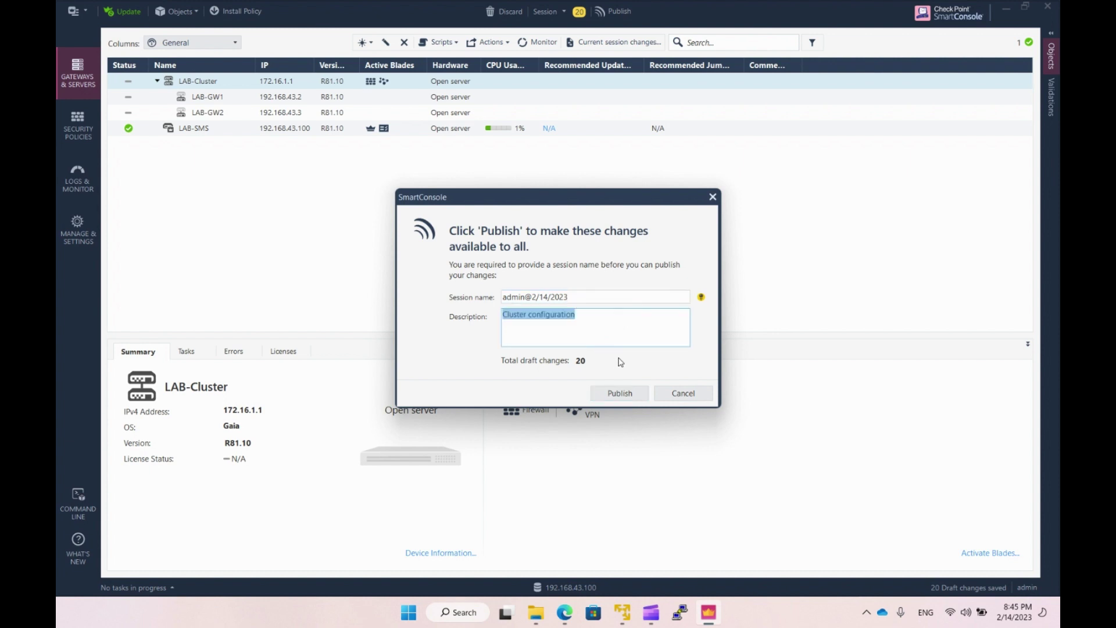
click(627, 397)
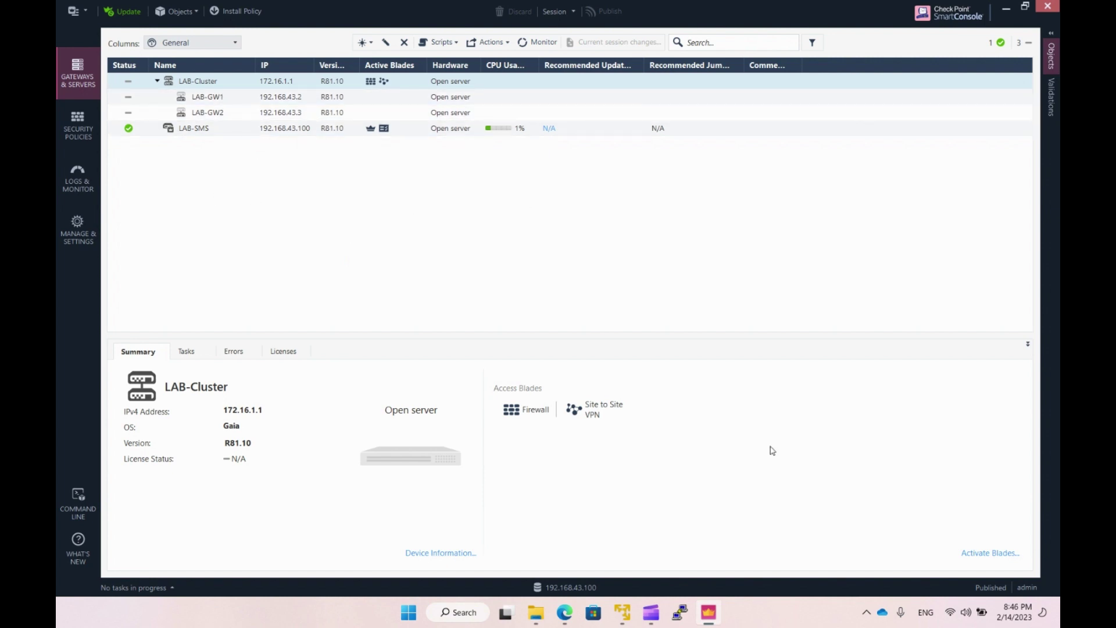
click(684, 606)
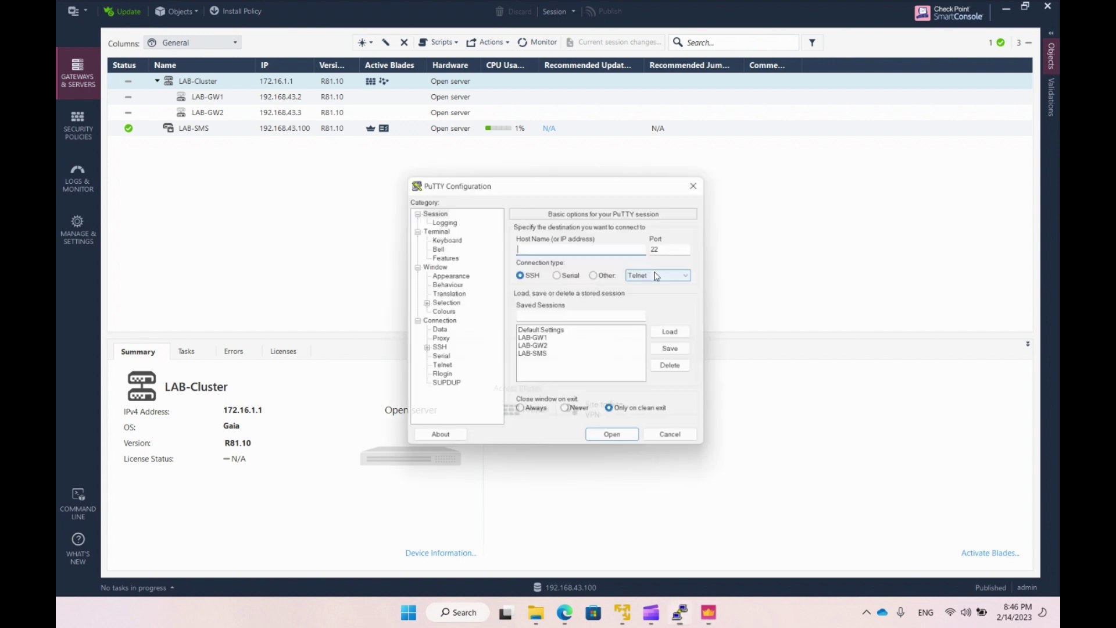
Connect to LAB-GW1 through its saved PuTTY session and log in as admin.
click(546, 341)
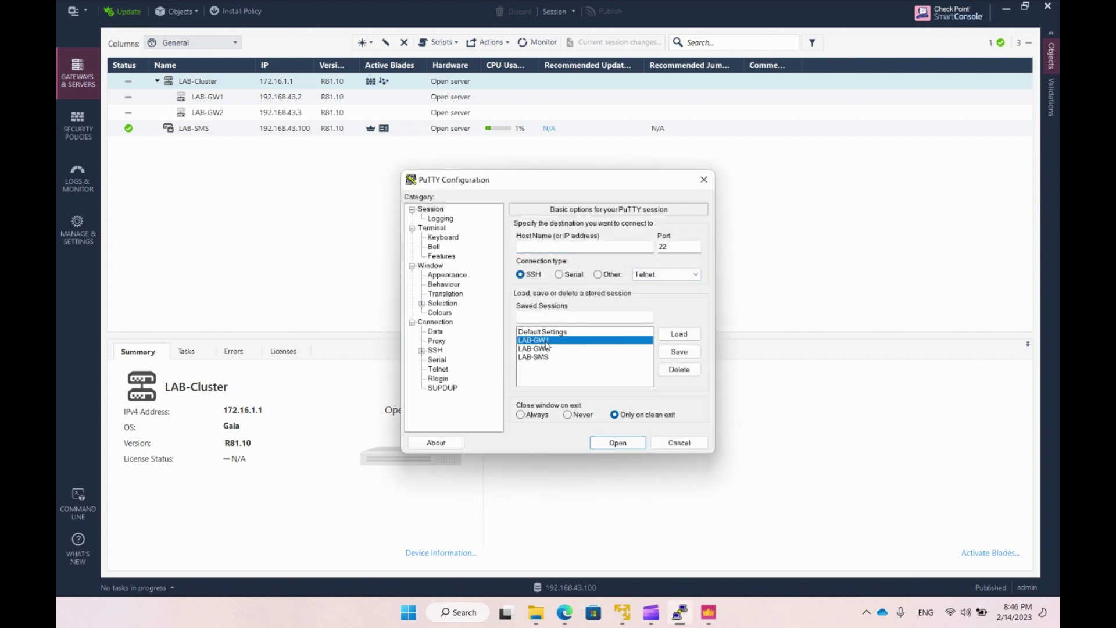
double_click(546, 342)
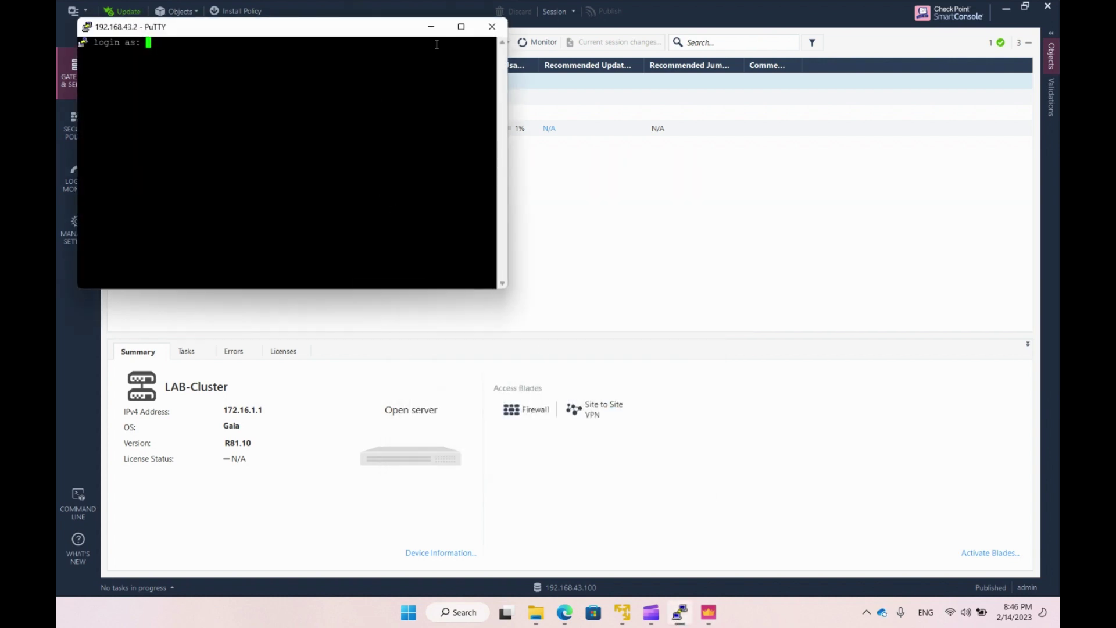
click(461, 26)
text(admin)
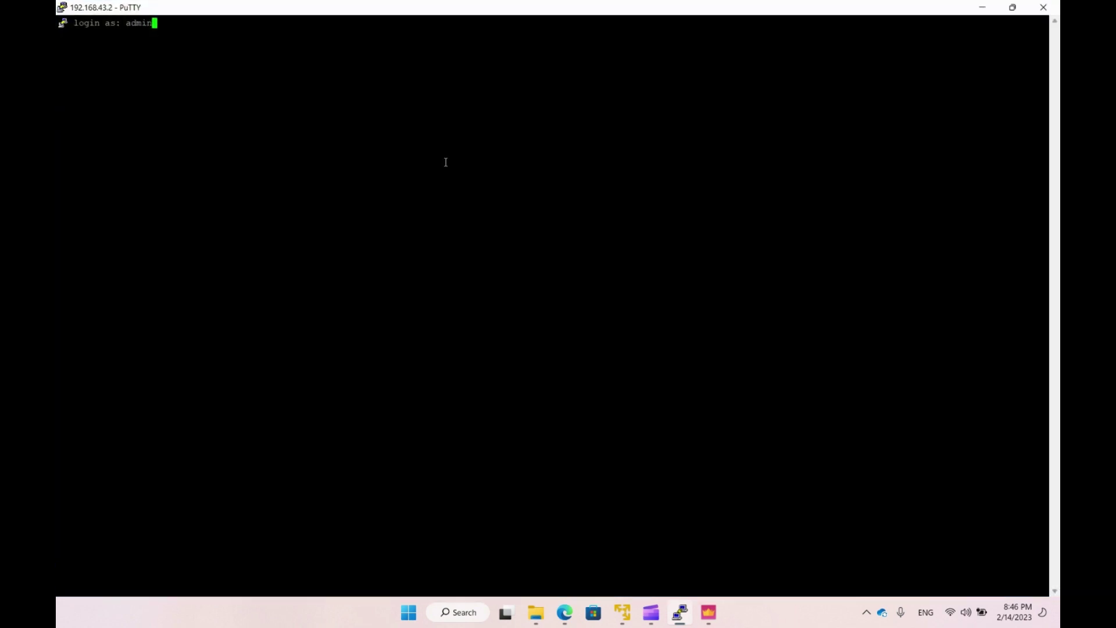
key(Return)
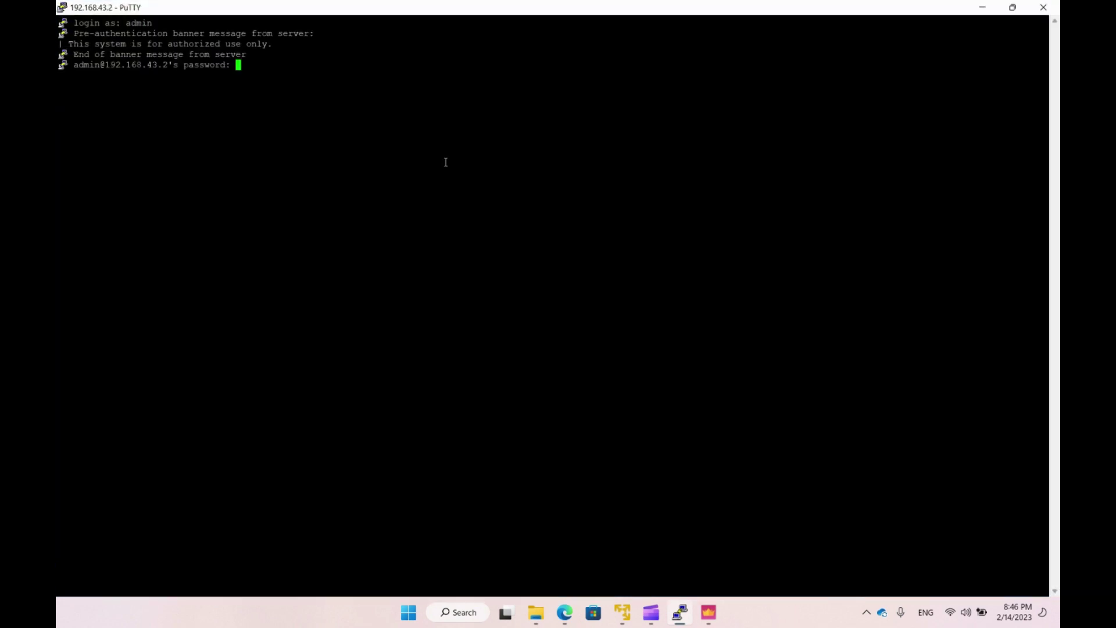
key(Return)
Run 'cphaprob state' and 'fw stat' on LAB-GW1: HA not started, InitialPolicy loaded.
key(Return)
key(Return)
text(cphap)
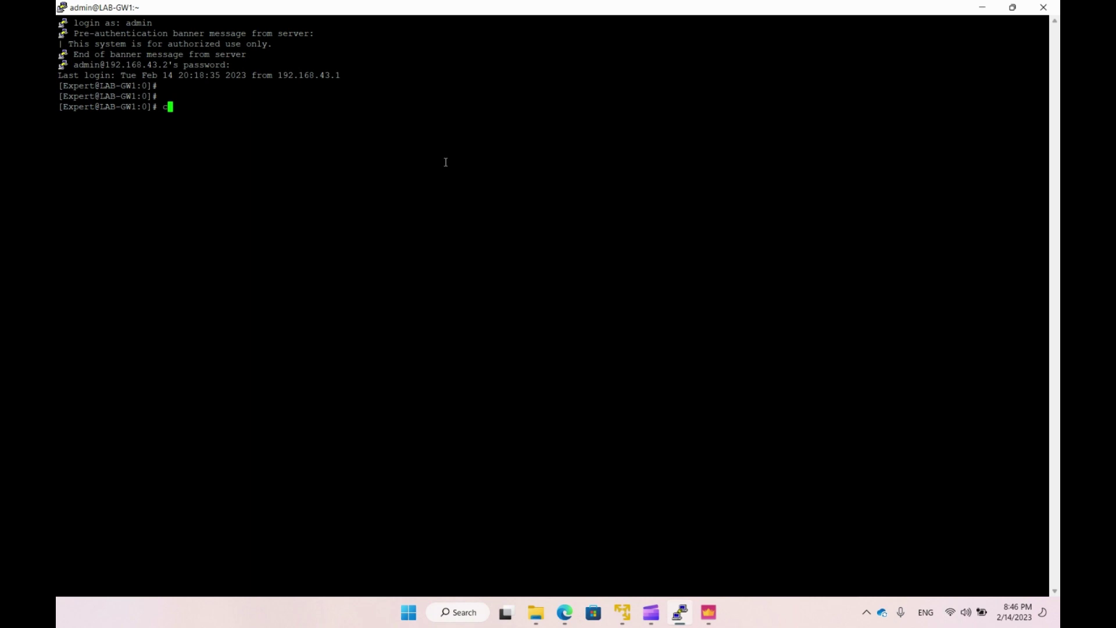
text(robe state)
key(Return)
text(cphaprob)
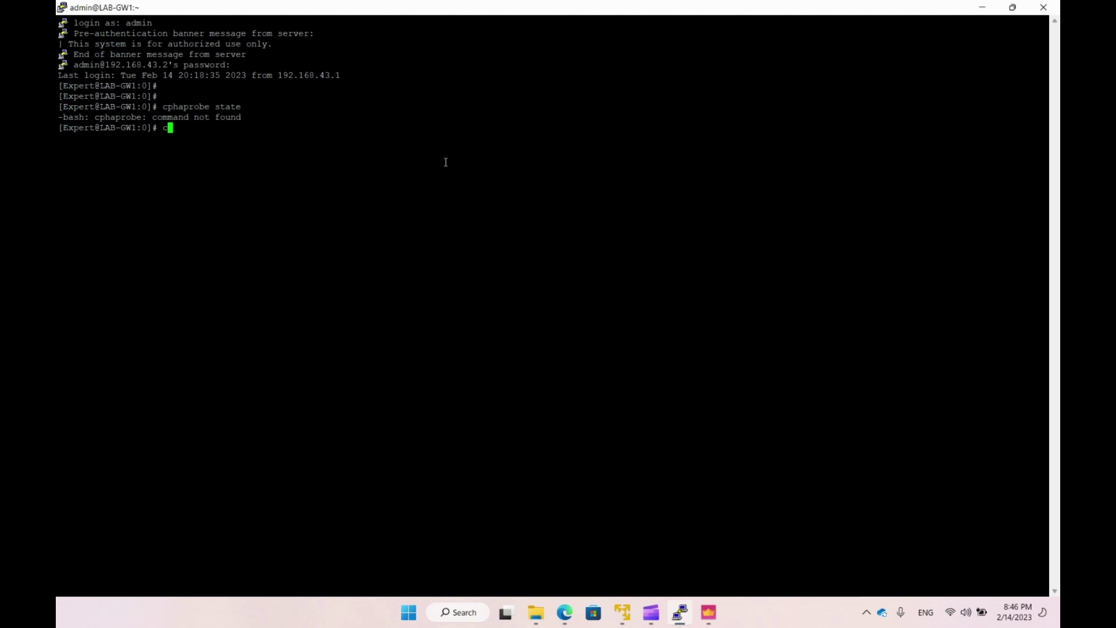
text( state)
key(Return)
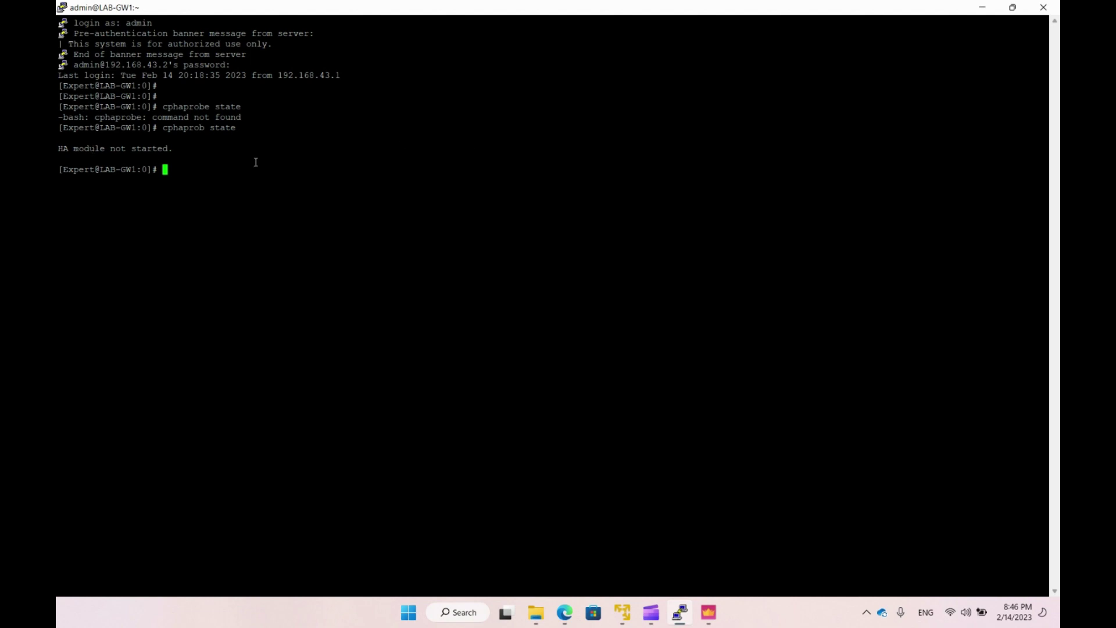
text(fw stat)
key(Return)
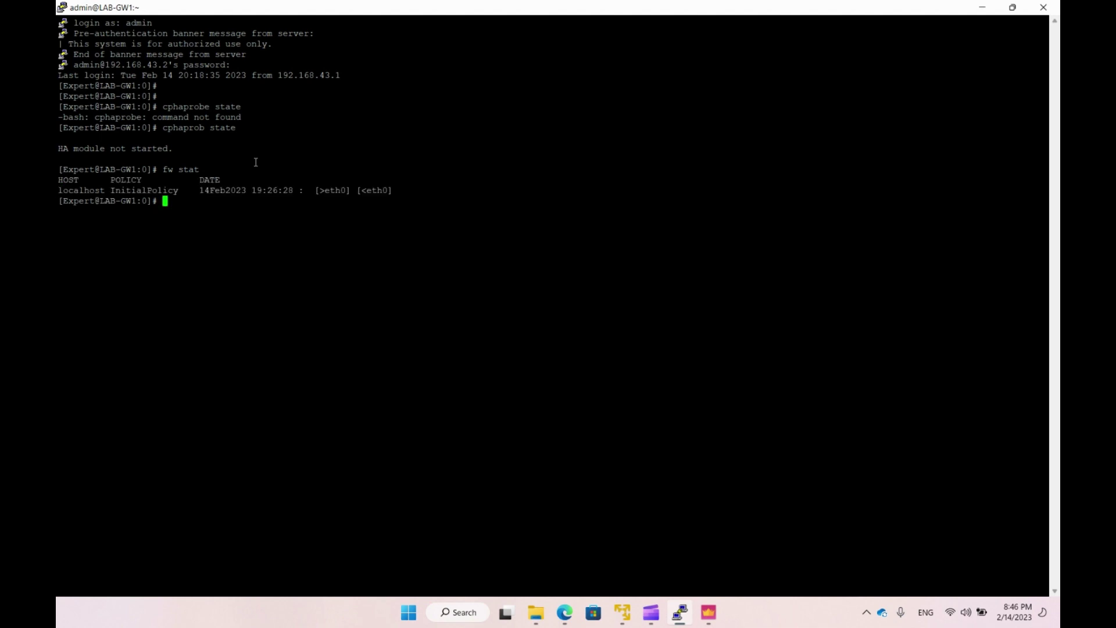
double_click(141, 195)
click(161, 230)
key(alt+Tab)
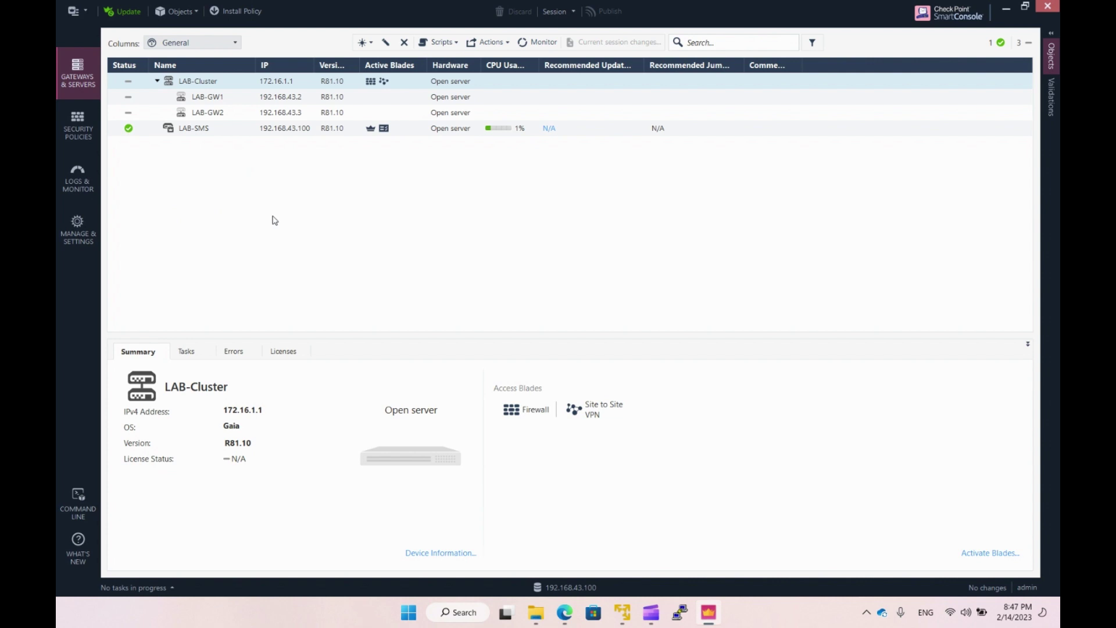
Set the Cleanup rule's Track to Log in the Access Control policy.
click(79, 135)
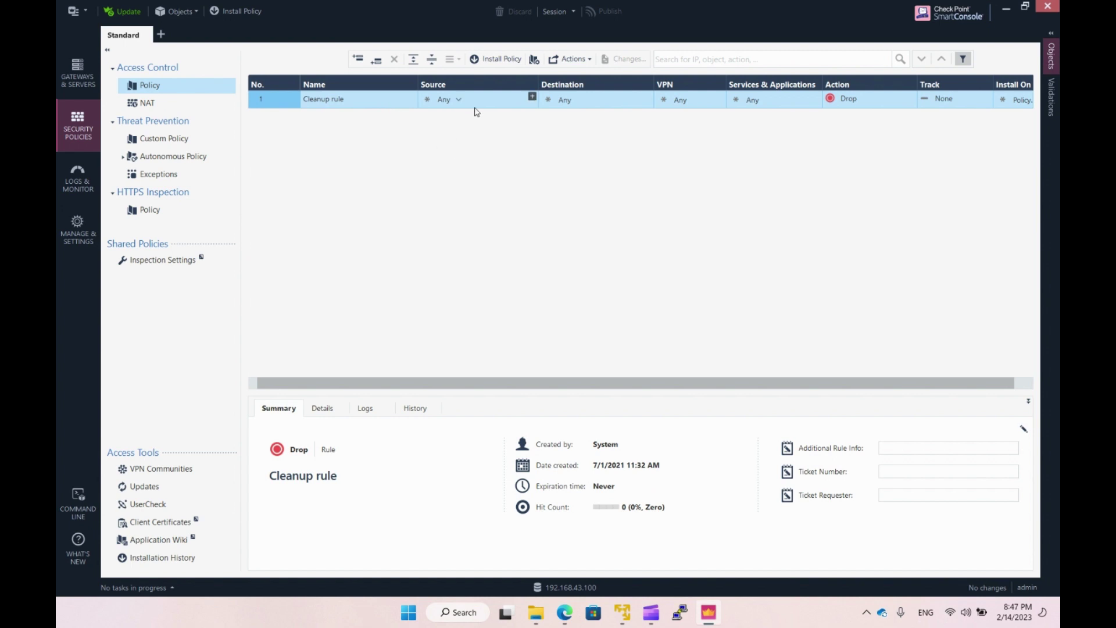
drag(701, 384, 842, 384)
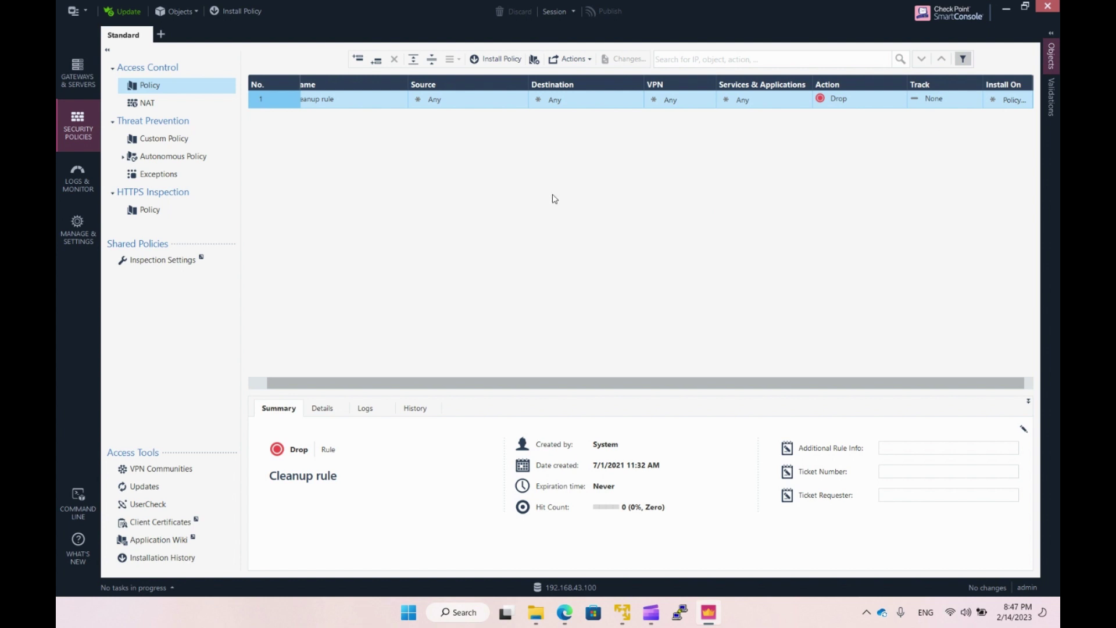
click(974, 100)
click(921, 123)
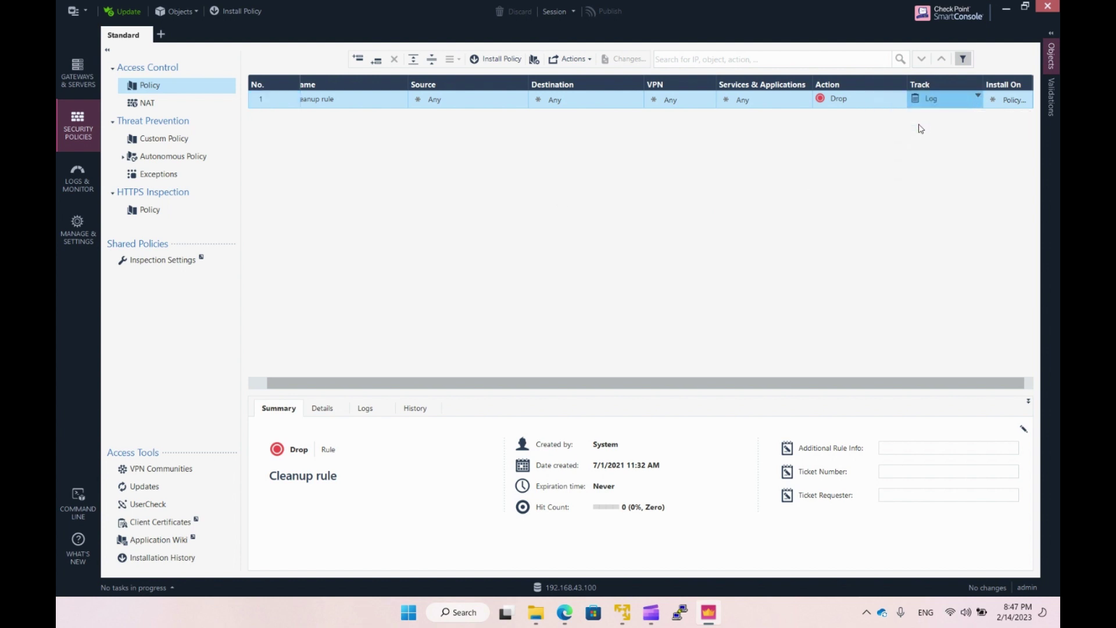
drag(730, 390, 780, 386)
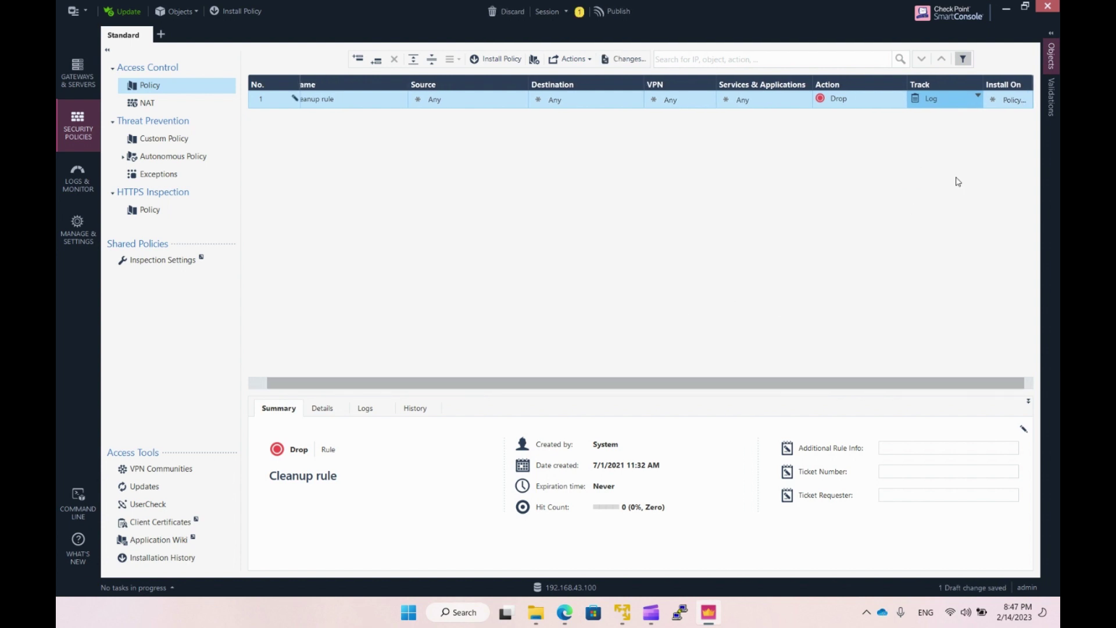
mouse_move(999, 103)
Publish the Track change and install Standard policy on LAB-Cluster, confirming success on both members.
click(239, 12)
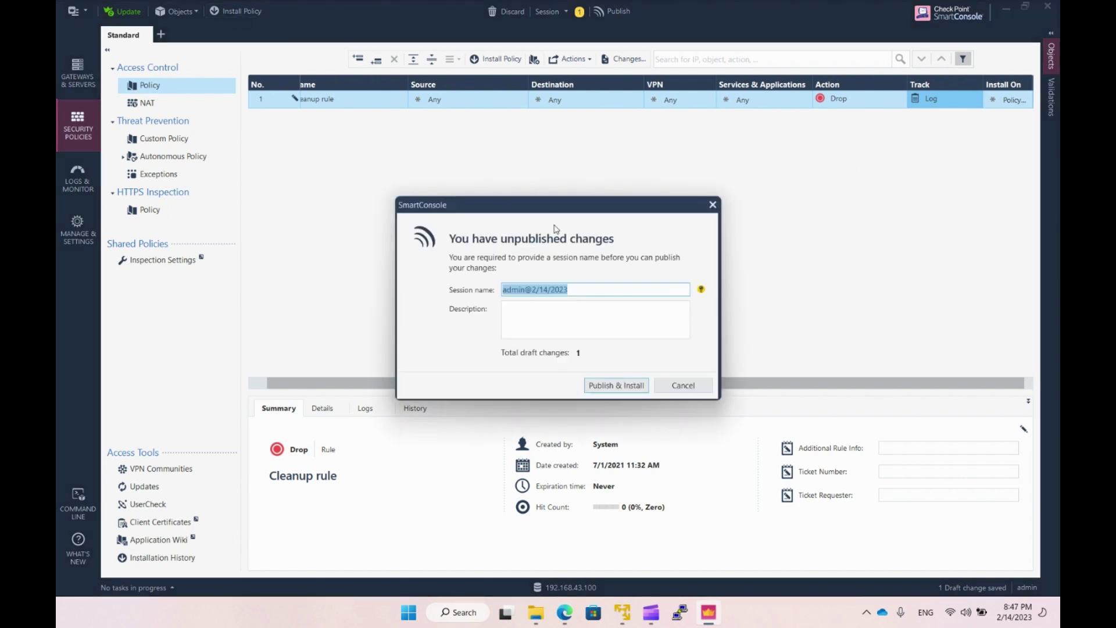
click(559, 311)
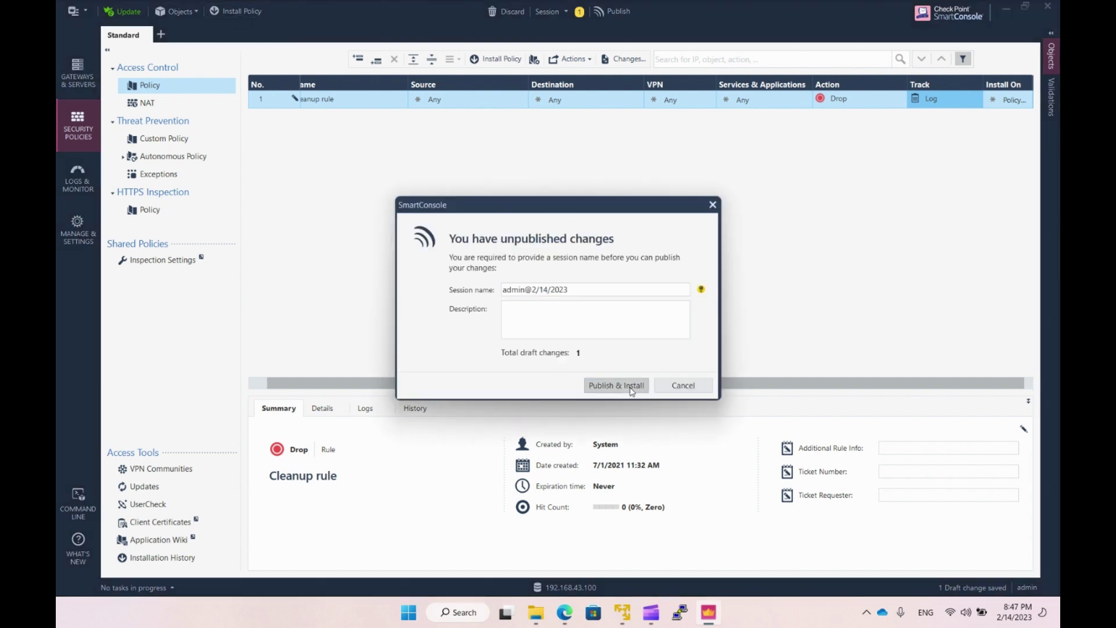
click(632, 390)
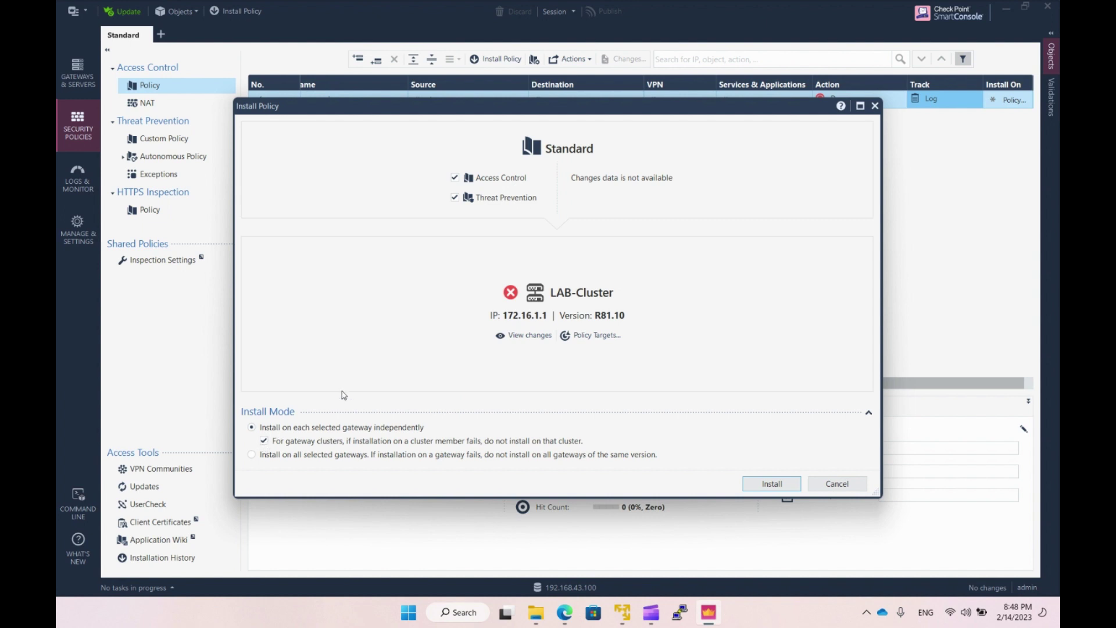
click(785, 488)
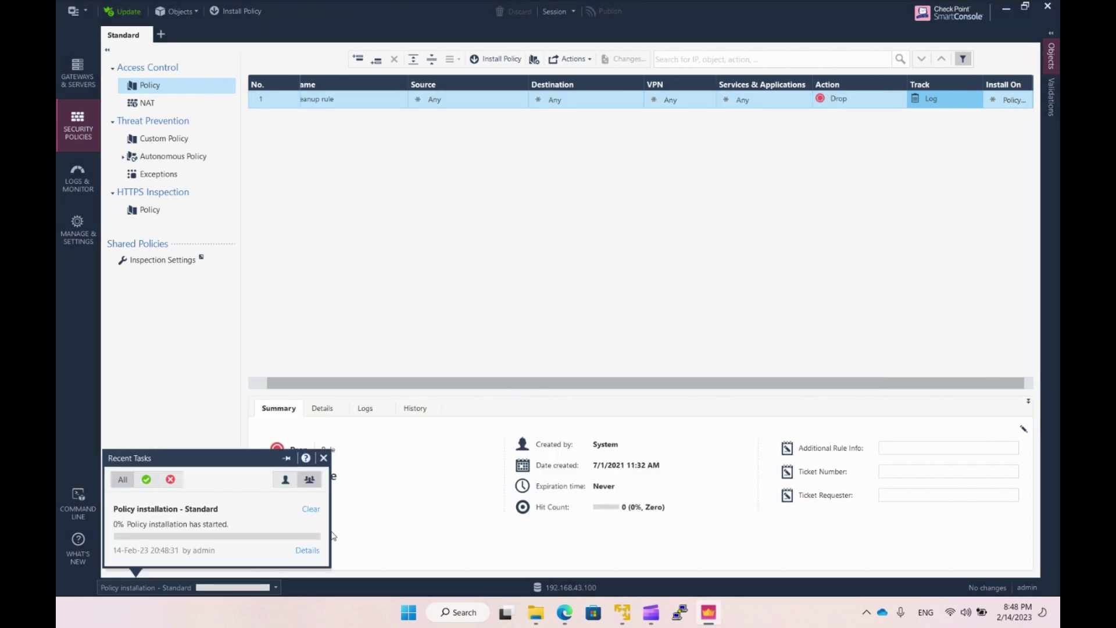
click(307, 549)
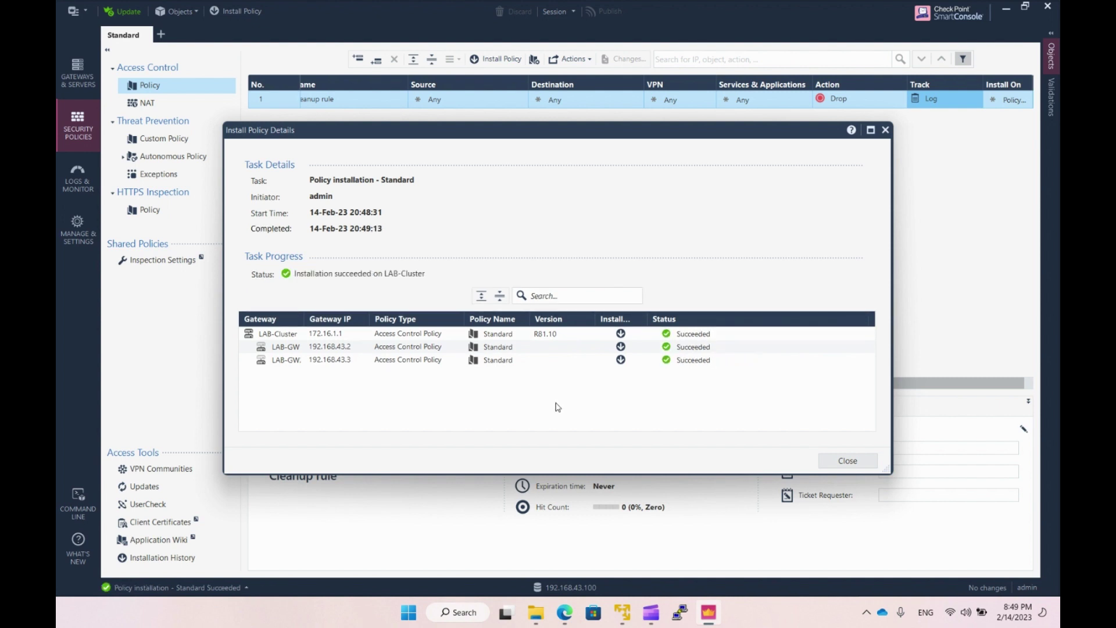
click(847, 460)
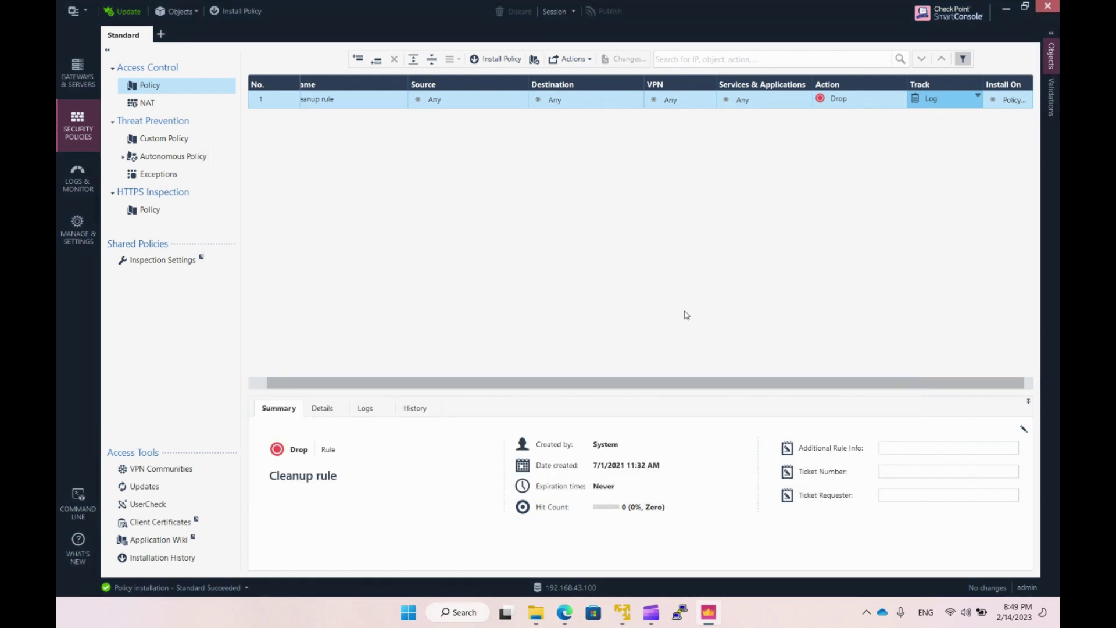
Return to the gateways list and connect to LAB-GW1 through its saved PuTTY session.
click(80, 77)
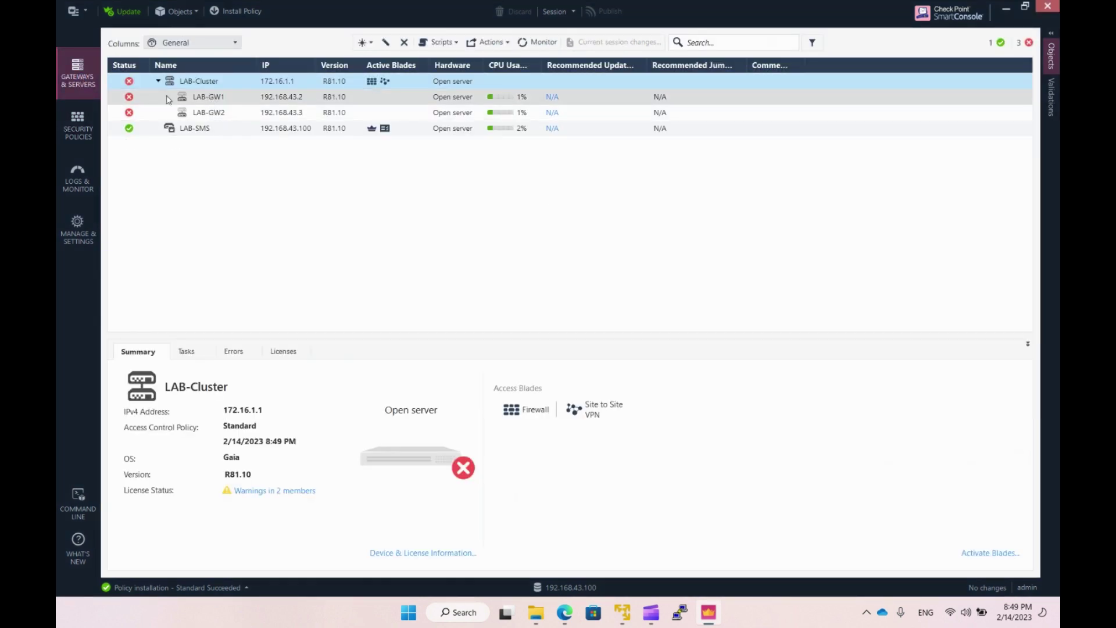
mouse_move(131, 100)
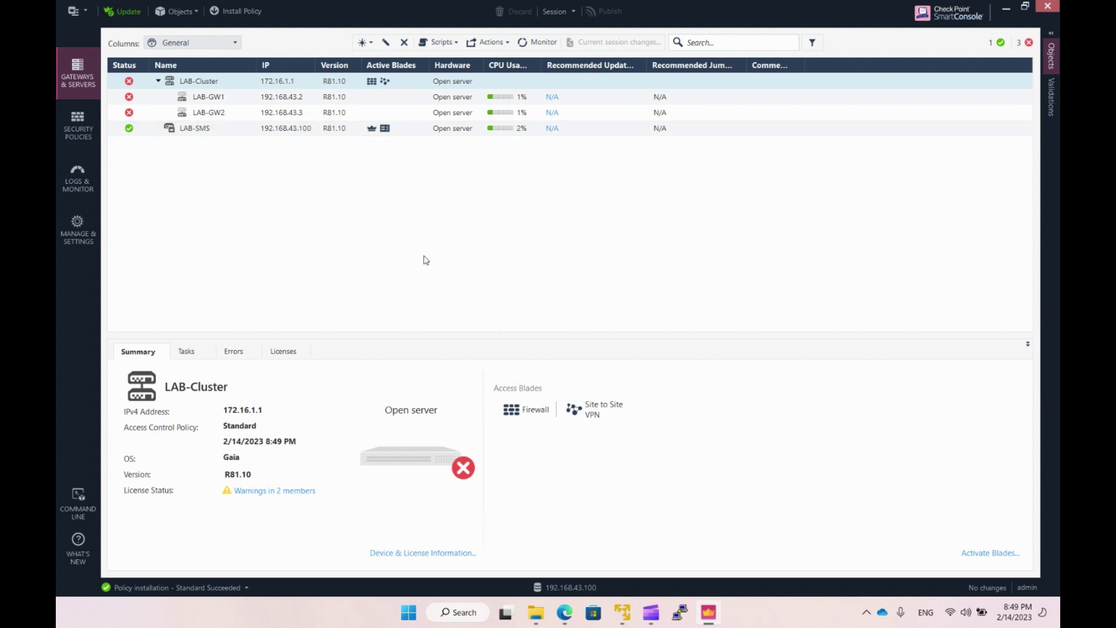
click(681, 613)
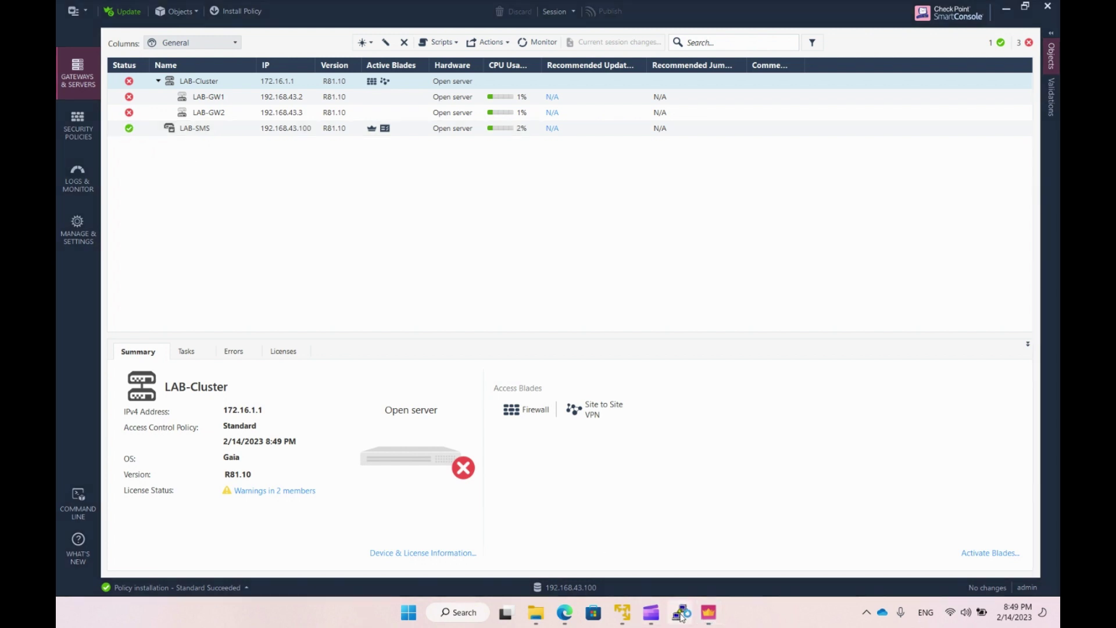
double_click(542, 343)
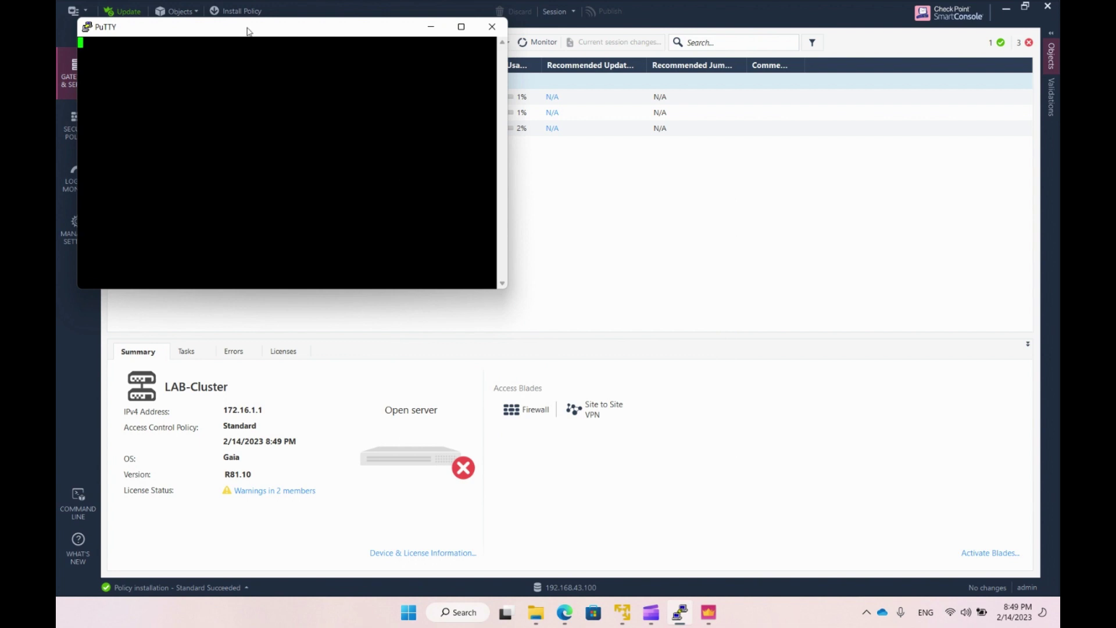
End the LAB-GW1 terminal session and switch to Logs & Monitor.
drag(249, 30, 374, 80)
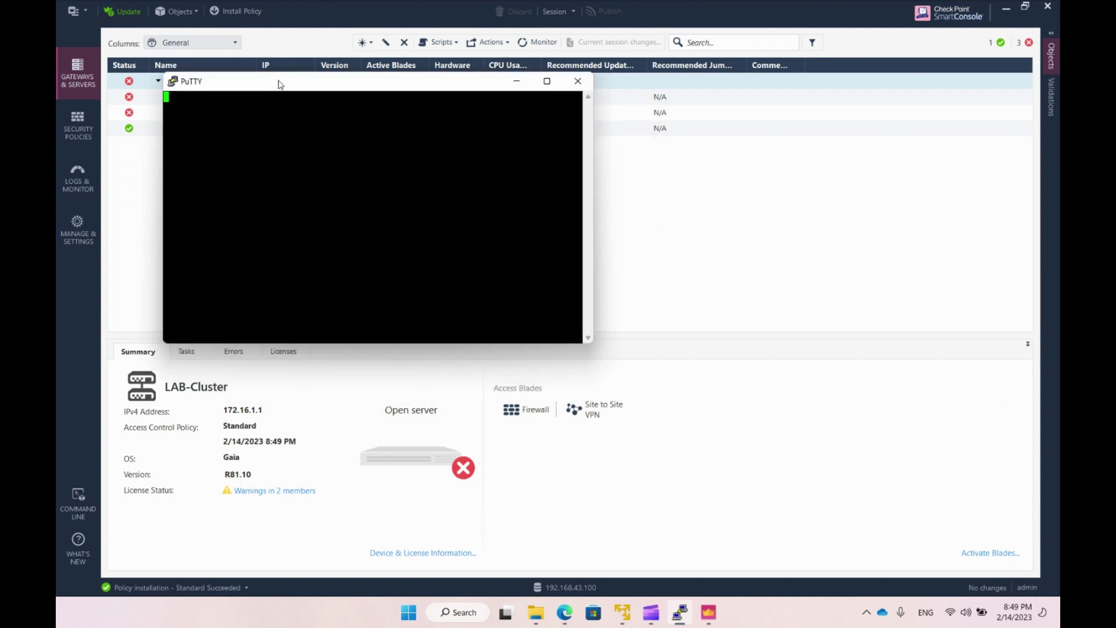
drag(279, 85, 344, 157)
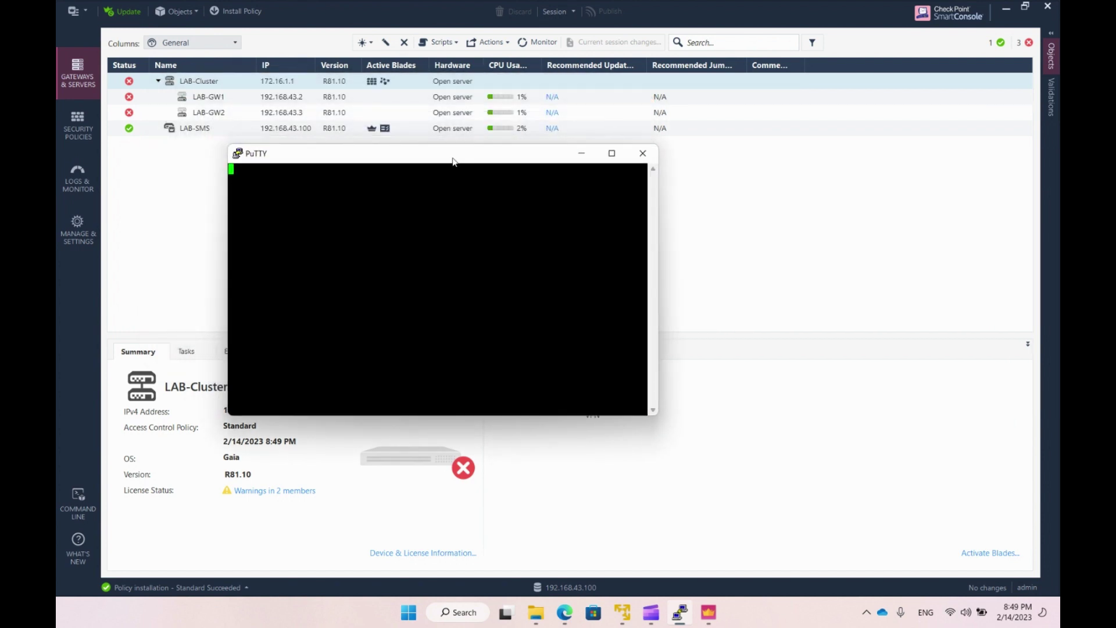
click(642, 154)
click(577, 353)
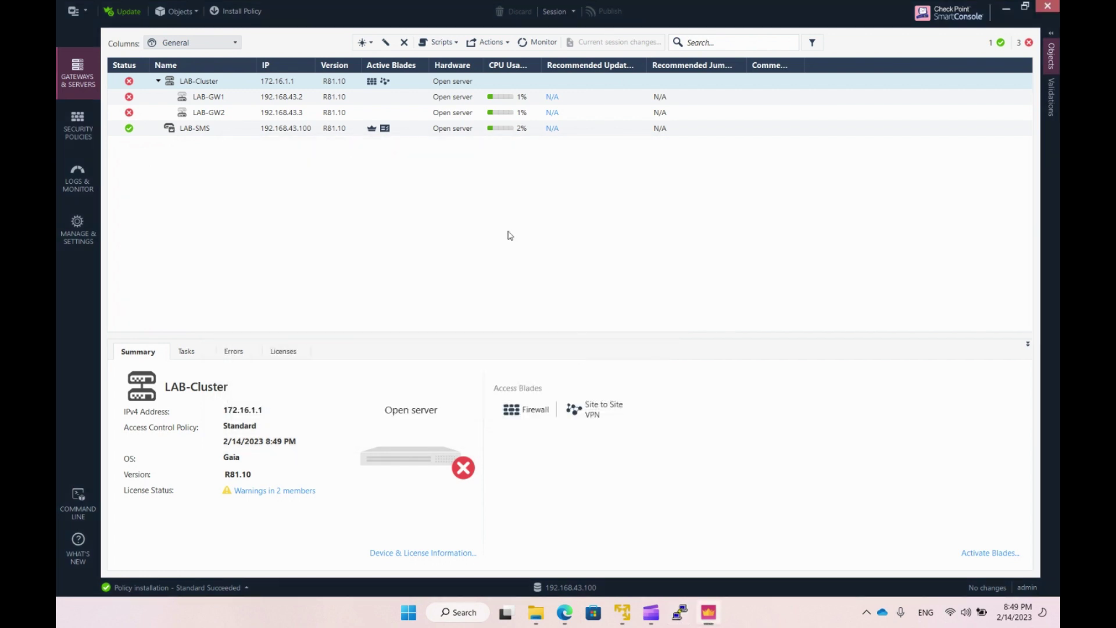
click(76, 177)
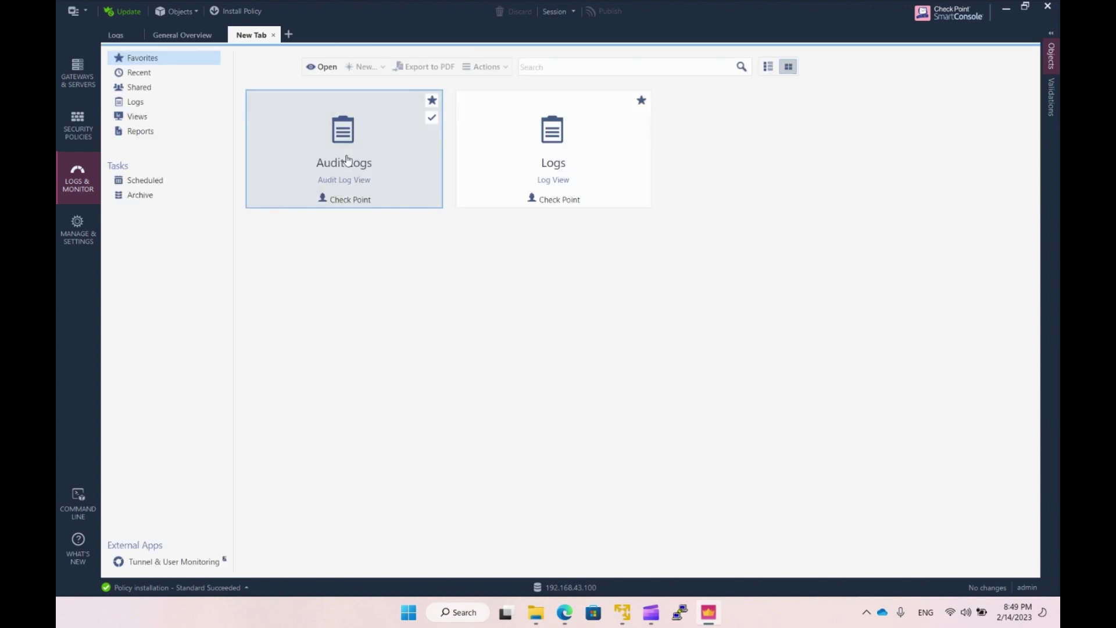
Open the Logs view and show full details of the 8:51:45 PM dropped ssh entry.
double_click(555, 176)
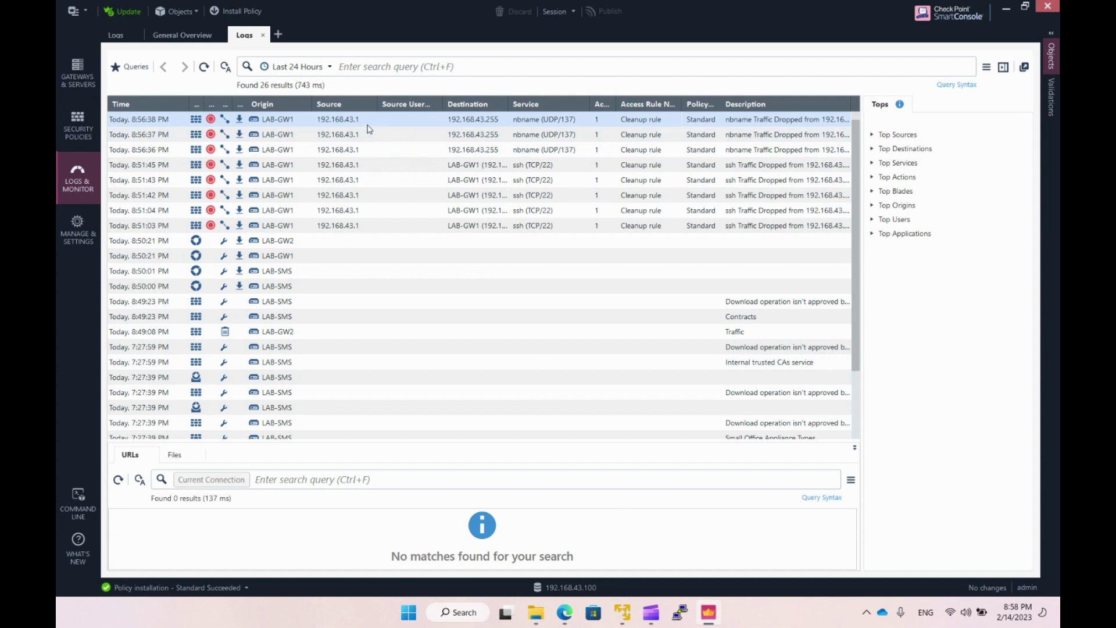
click(369, 166)
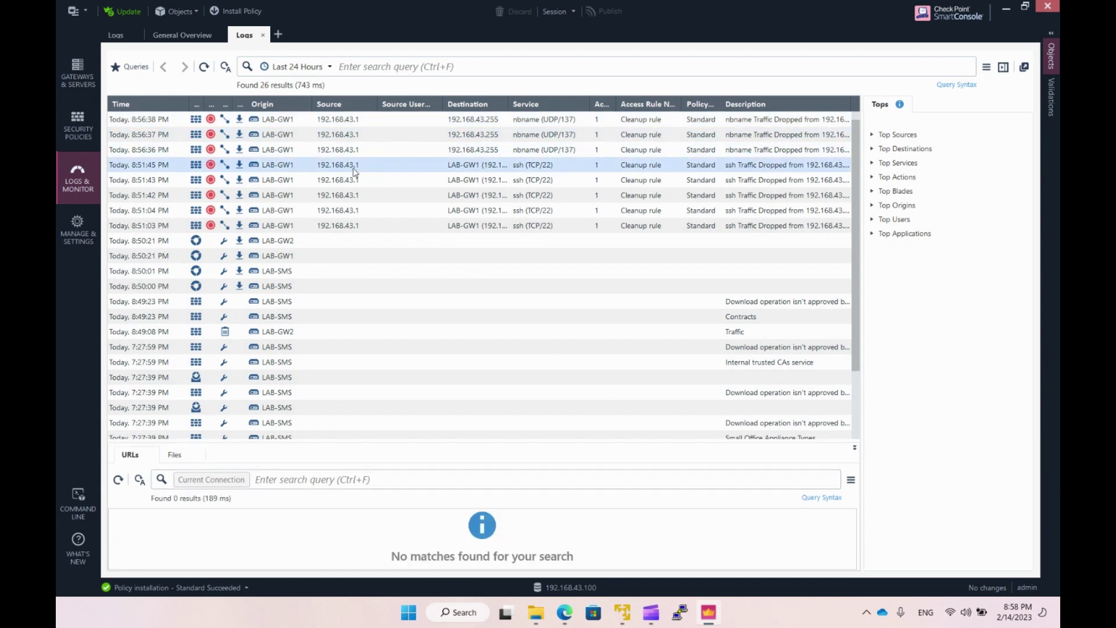
drag(508, 103, 548, 105)
double_click(308, 165)
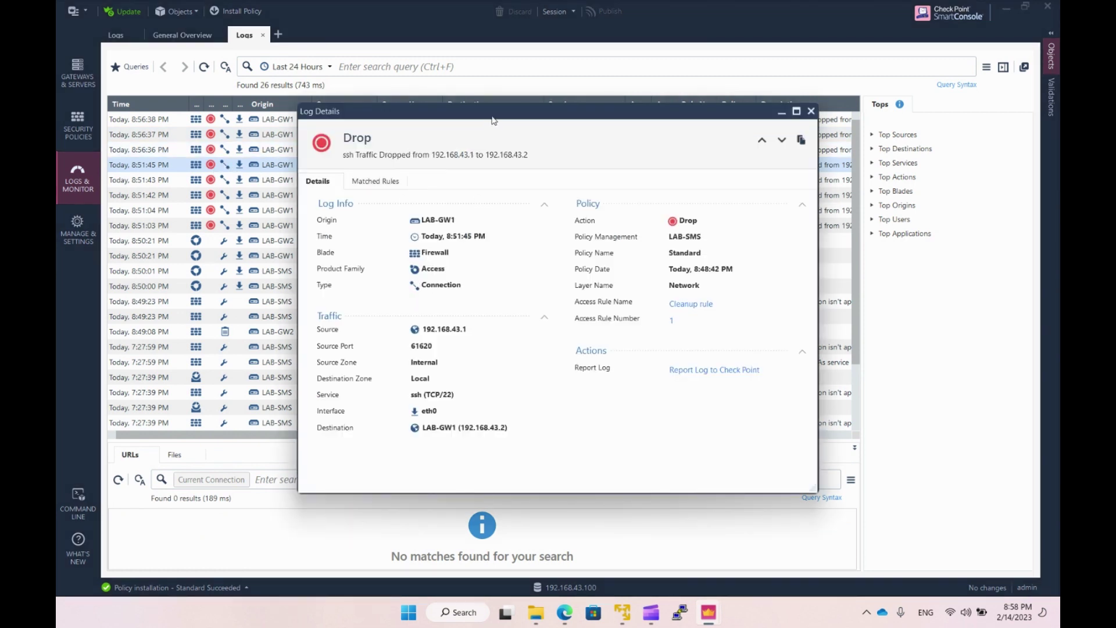
Follow the log's Access Rule Number link to the Cleanup rule in the Standard policy.
drag(491, 117, 430, 62)
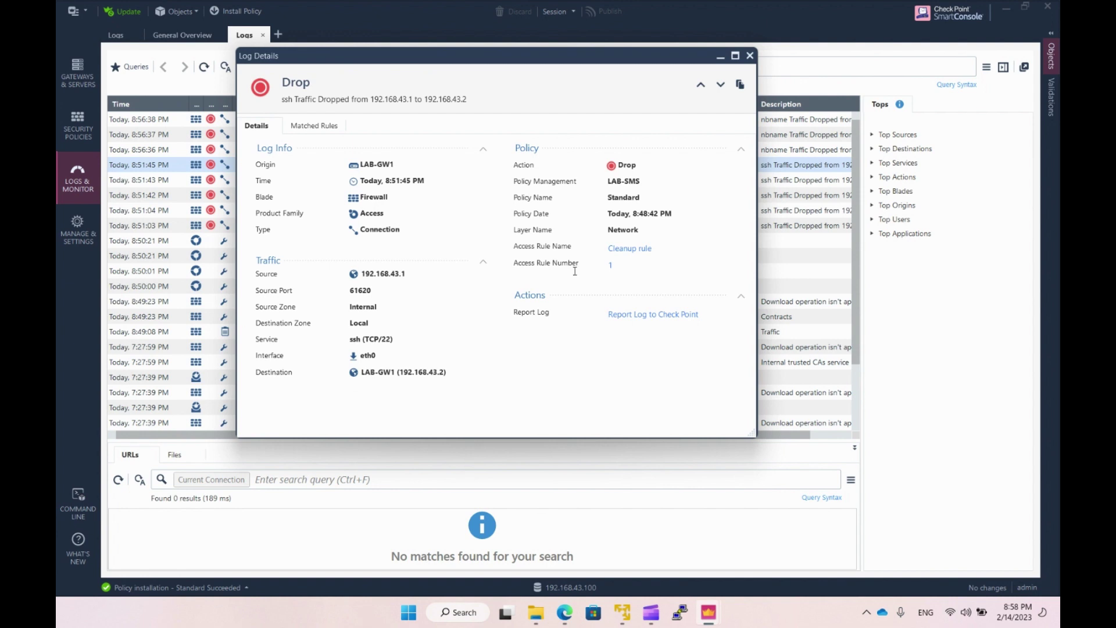
drag(528, 265, 637, 266)
click(640, 266)
click(630, 248)
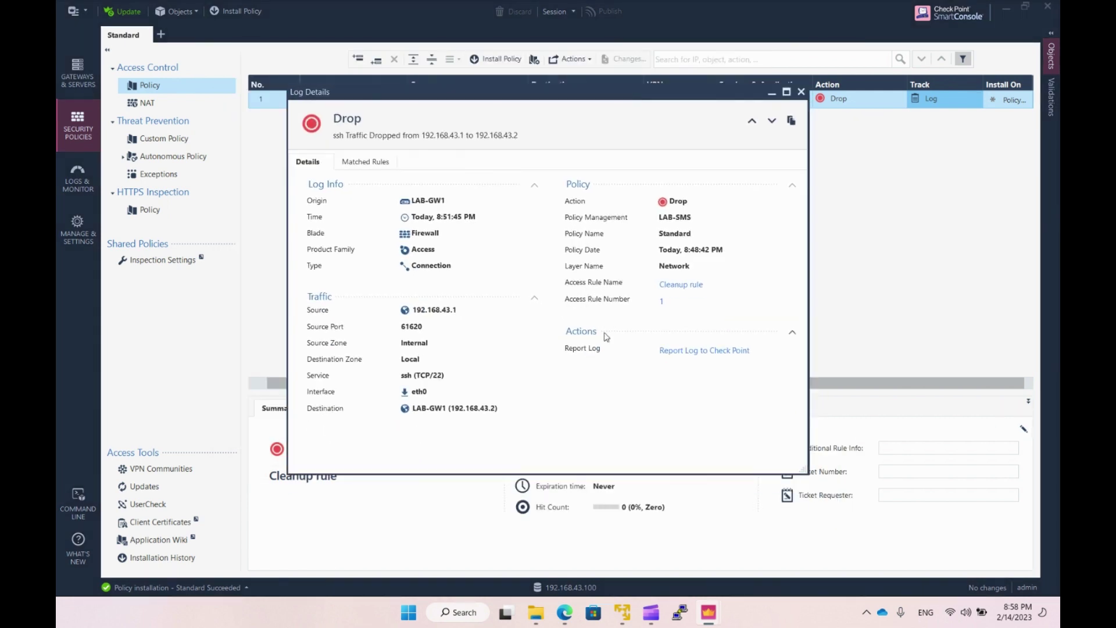
Close Log Details and insert a rule named 2023_02_14_admin_ssh above Cleanup.
click(801, 92)
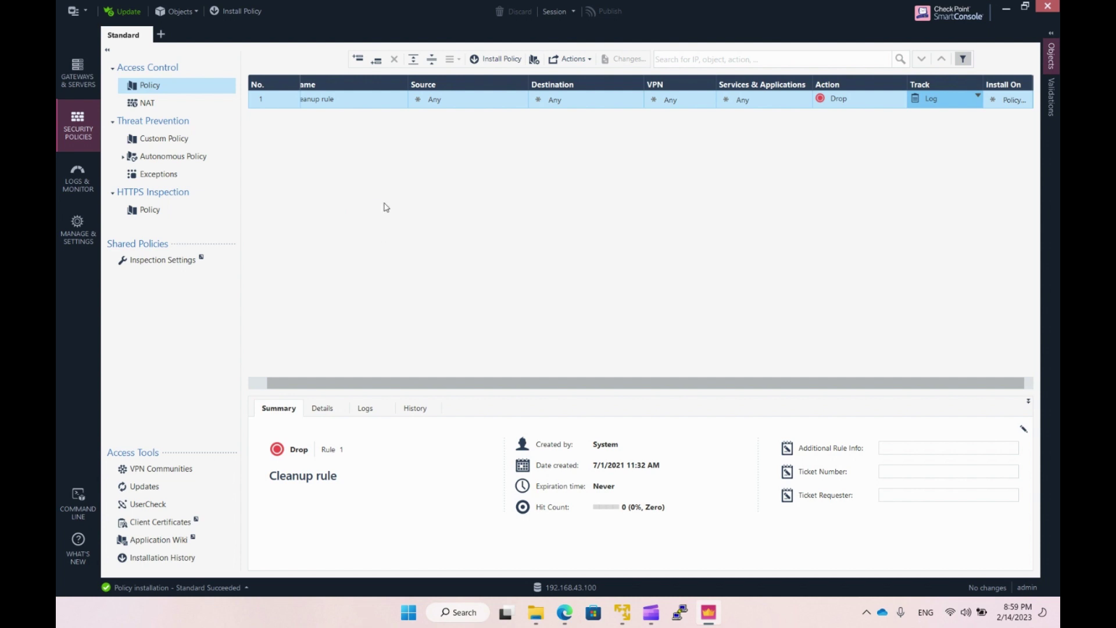
click(359, 61)
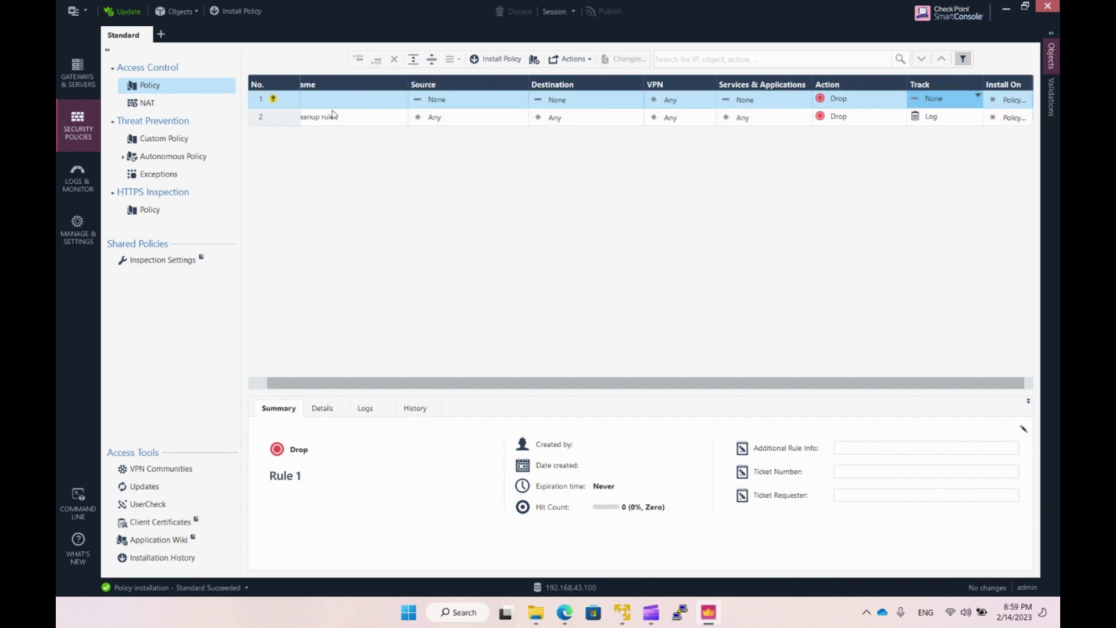
click(347, 105)
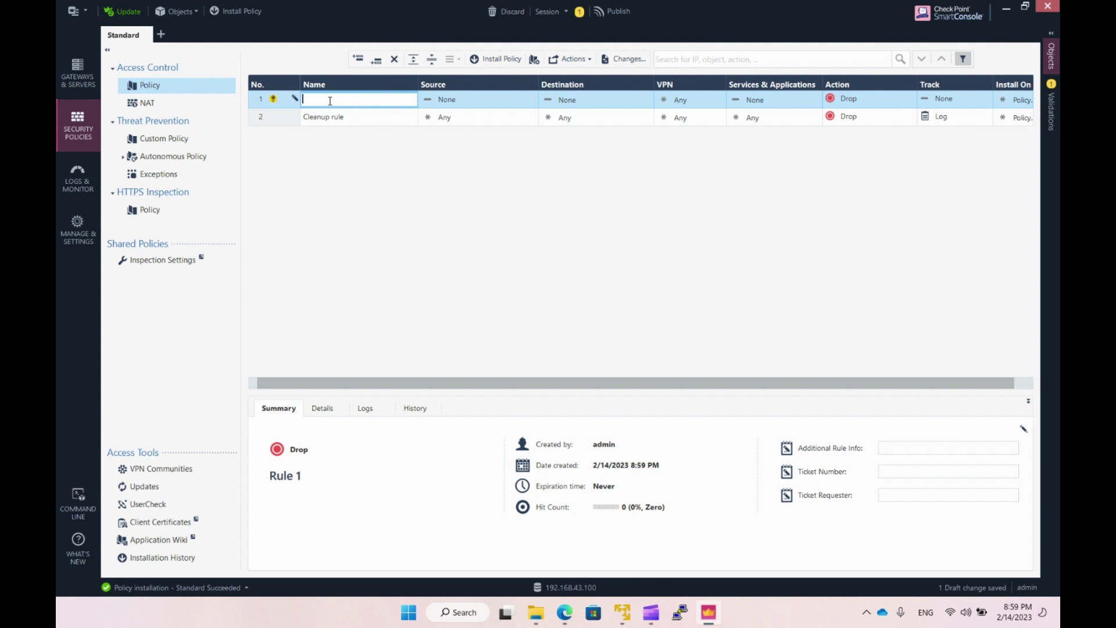
text(2023_02_14_admin)
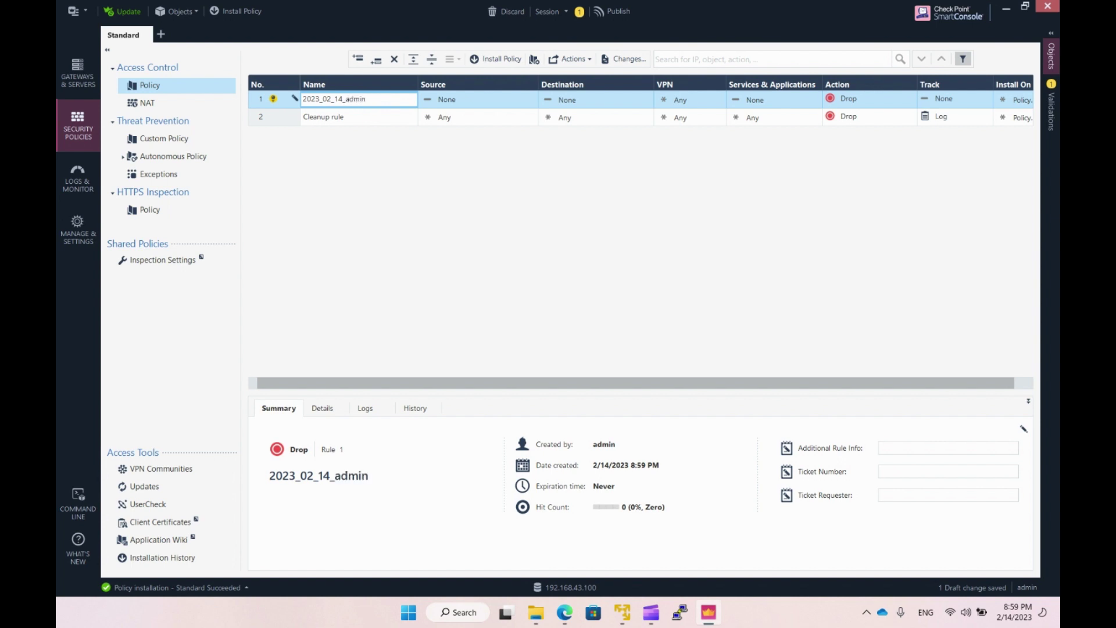
text(_ssh)
click(468, 99)
click(494, 99)
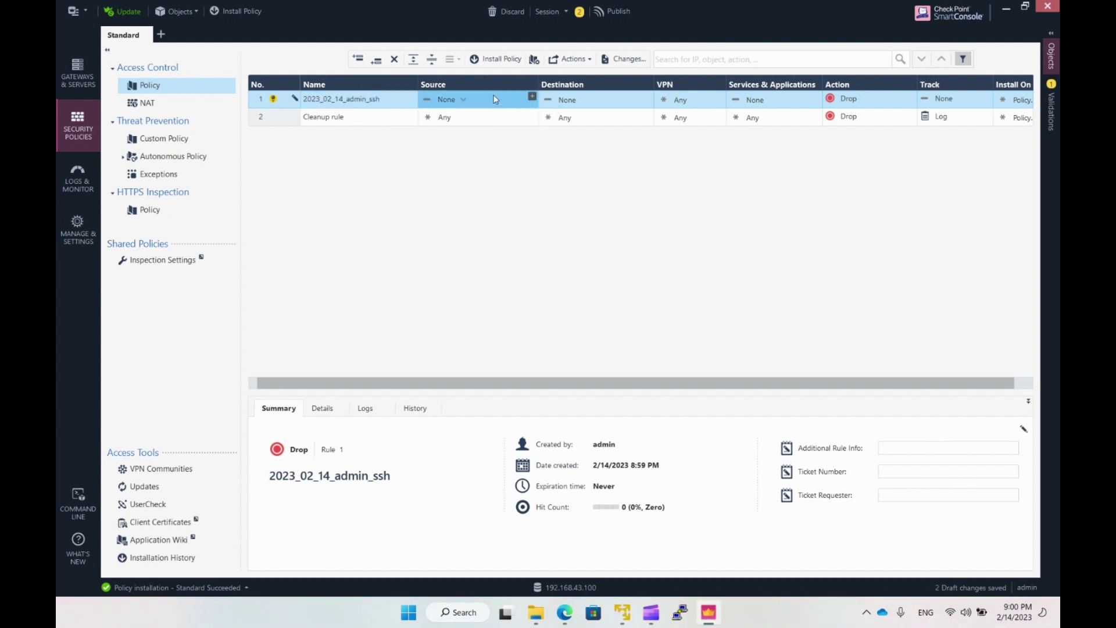
Create a new host admin_laptop at 192.168.43.1 and use it as rule 1's source.
click(533, 98)
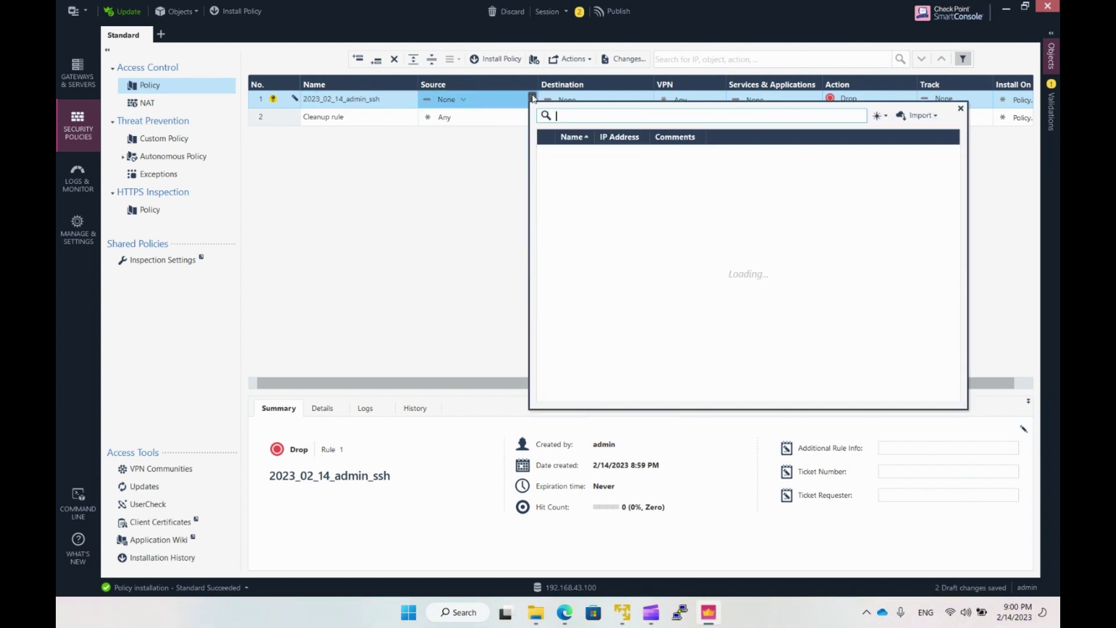
scroll(668, 308, down, 1)
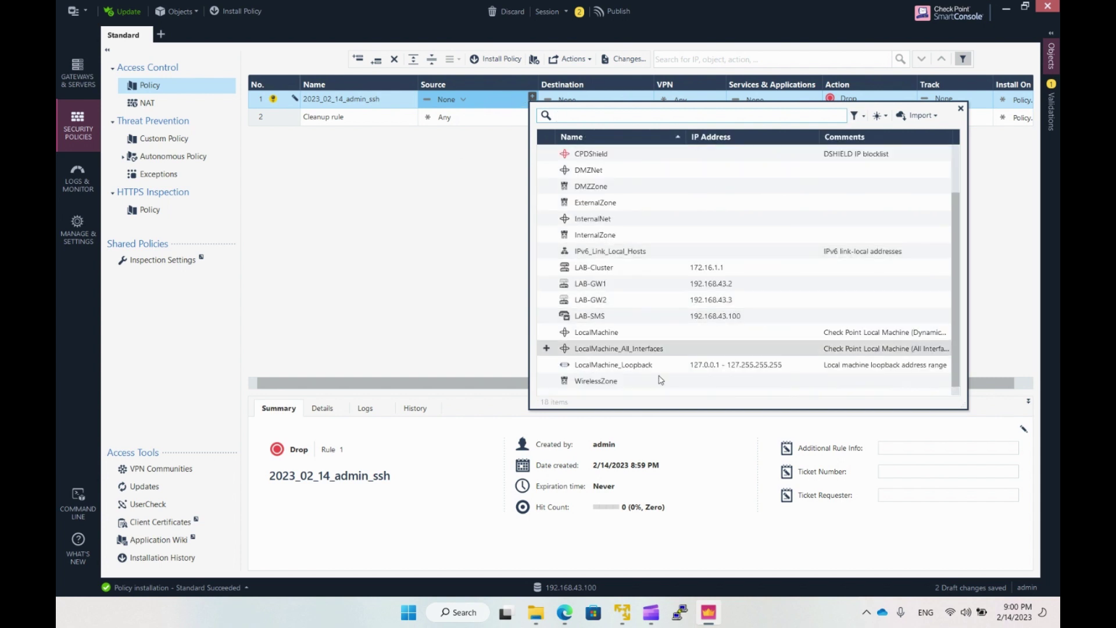
scroll(645, 322, up, 1)
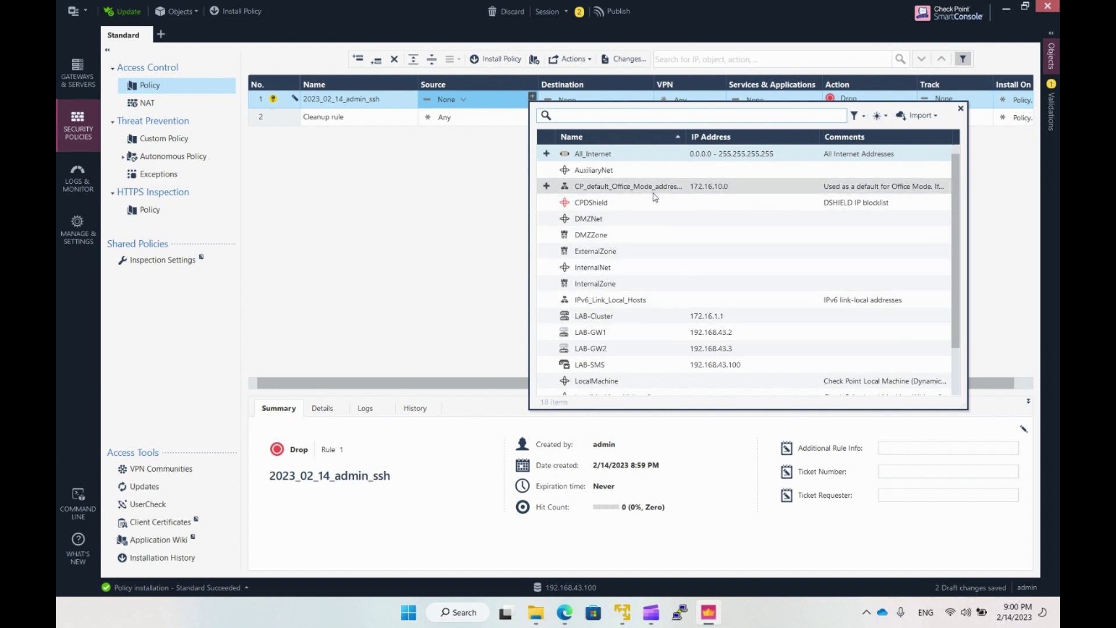
click(881, 115)
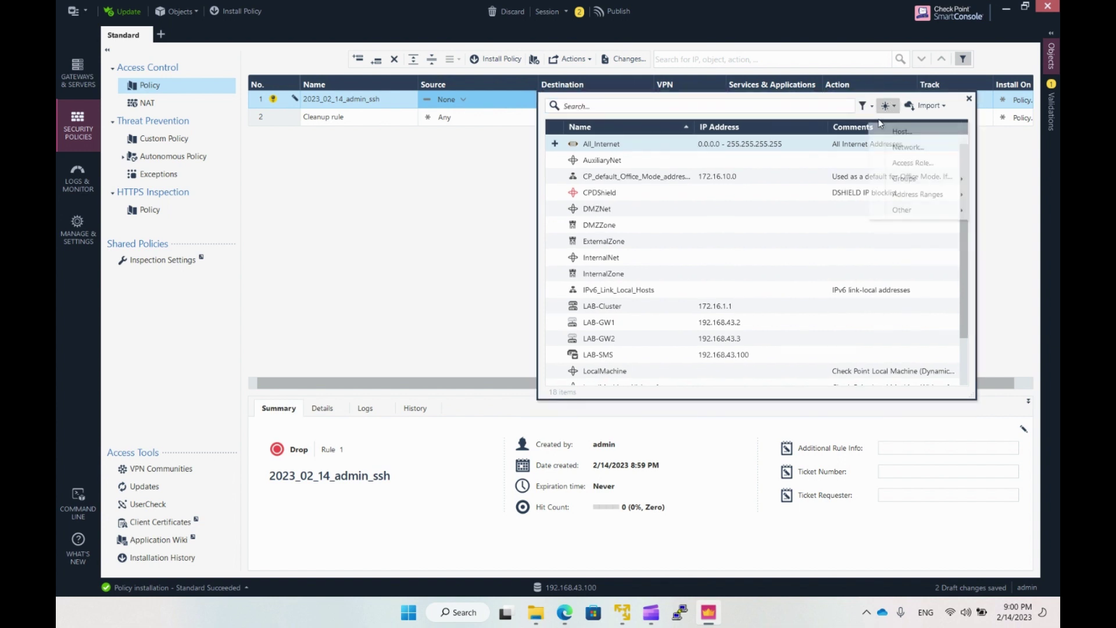
click(901, 131)
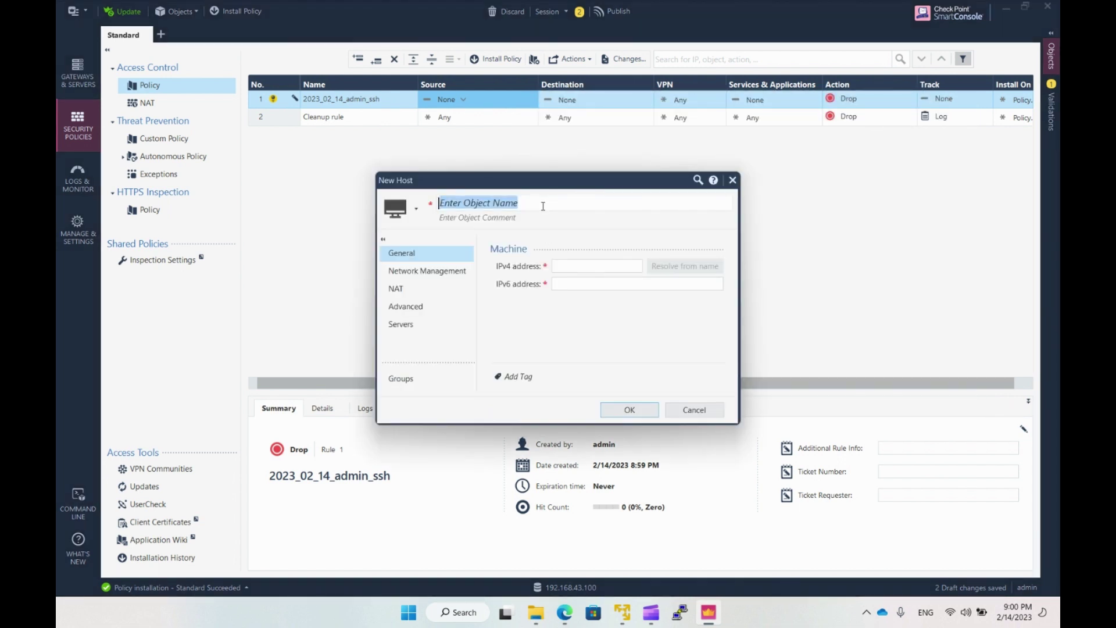
text(admin_)
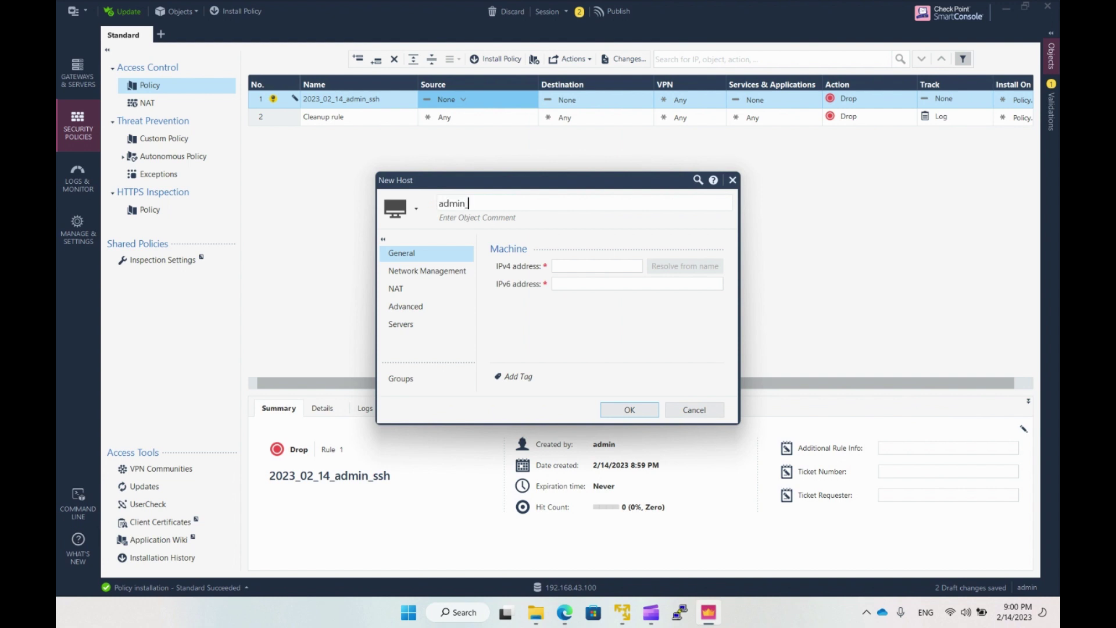
text(laptop)
click(595, 266)
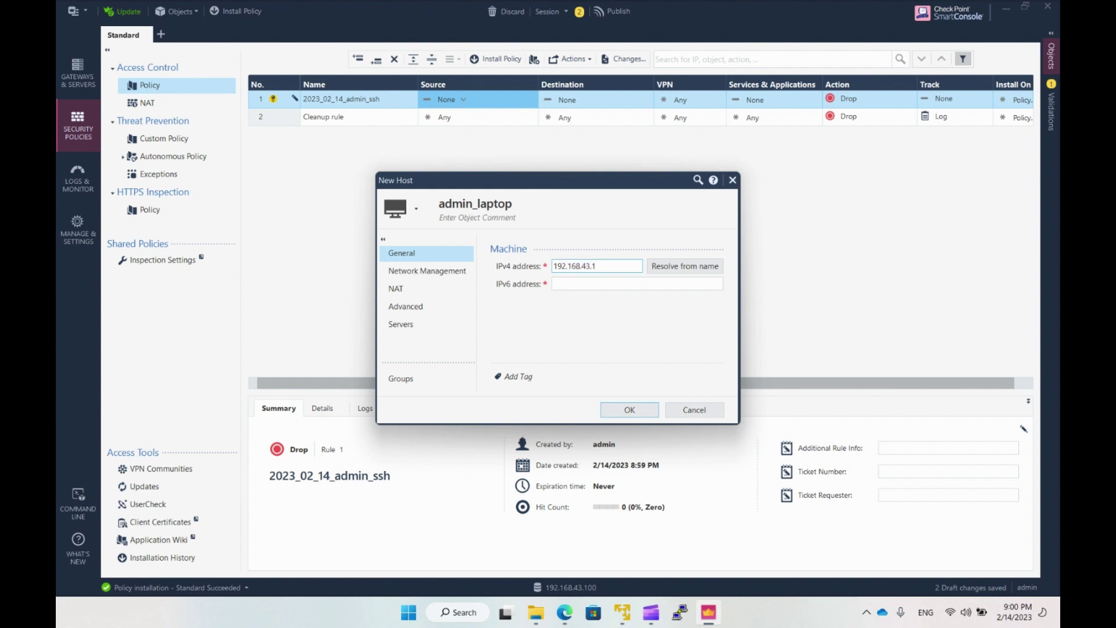
click(629, 409)
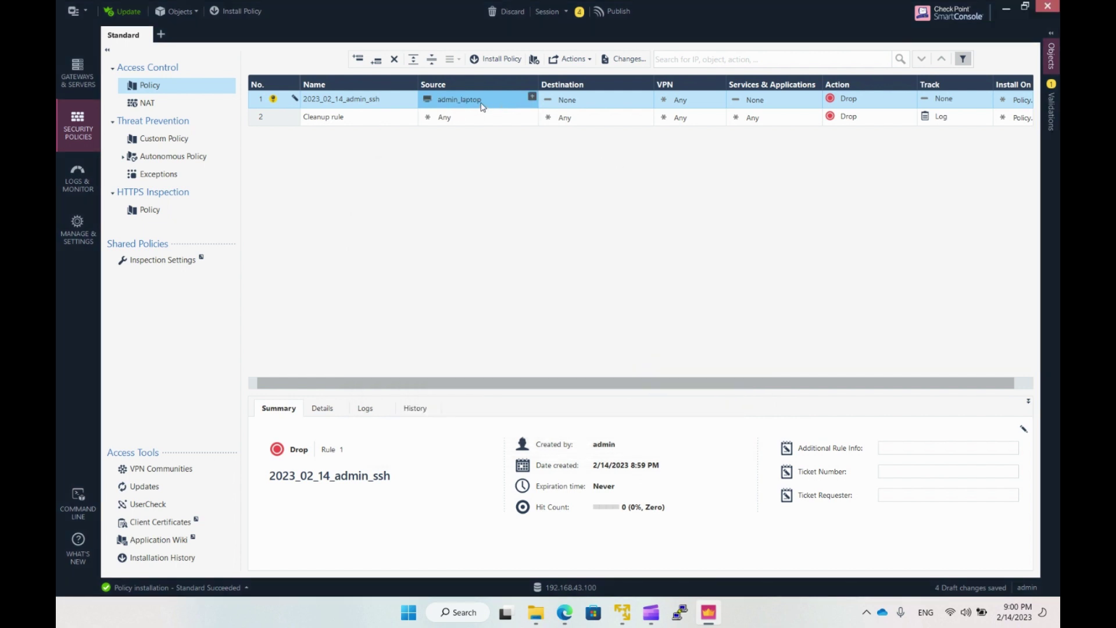
click(608, 102)
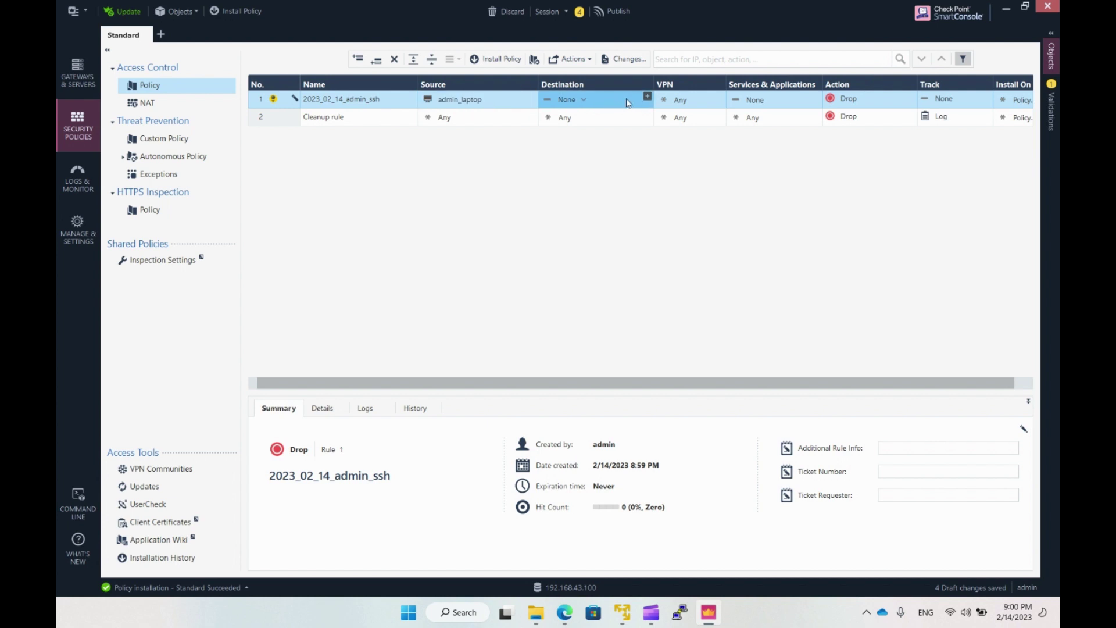
Set rule 1's destination to Any and add the ssh and https services.
click(584, 100)
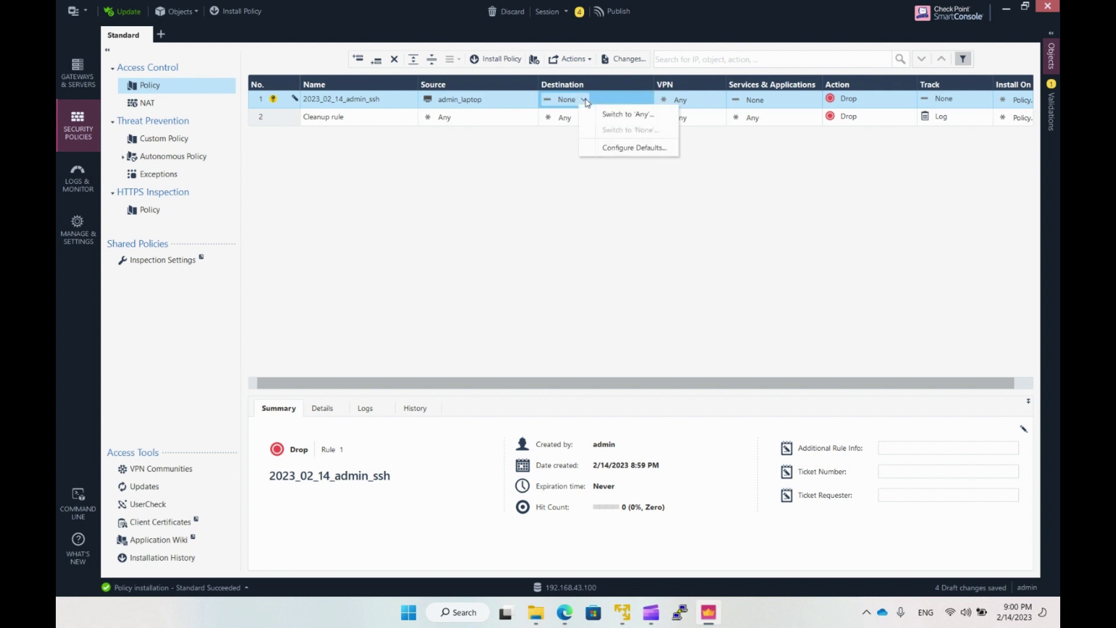
click(614, 114)
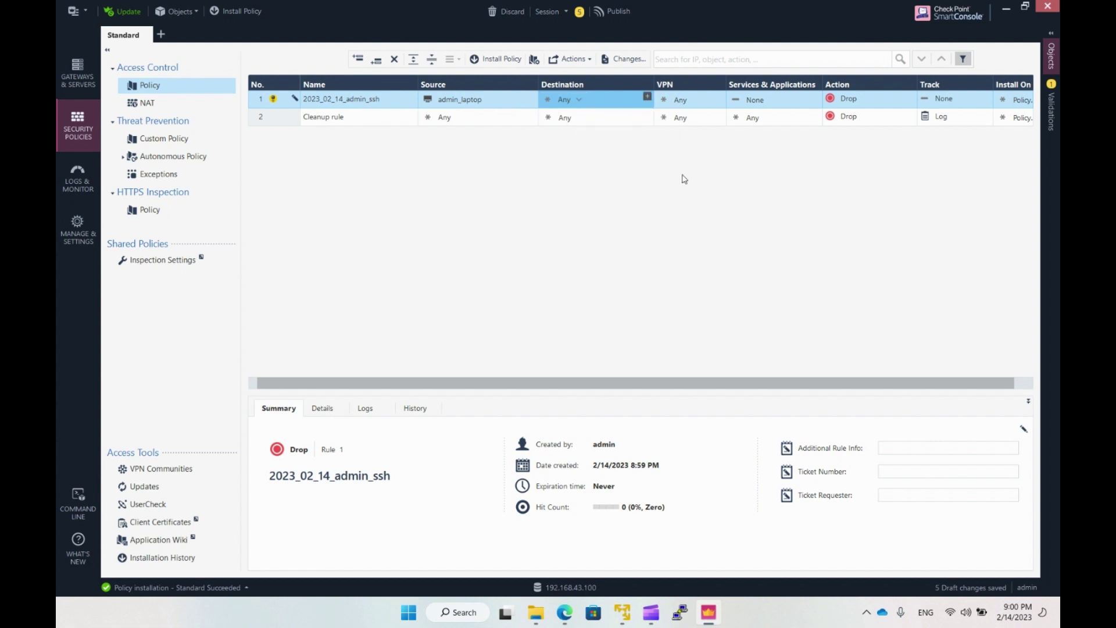
click(771, 100)
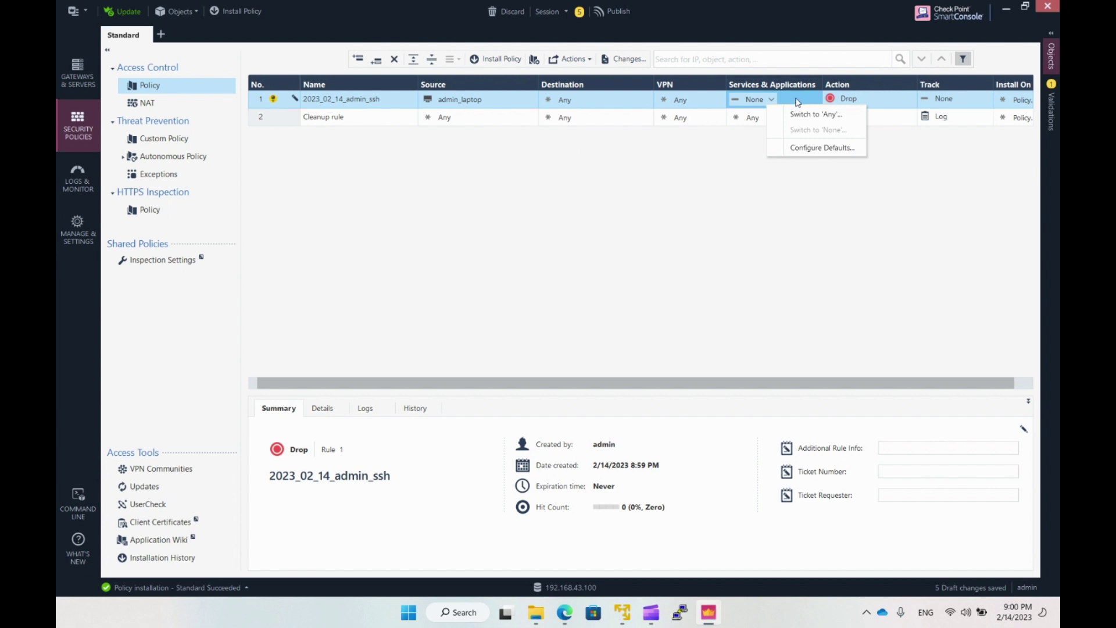
click(796, 102)
click(816, 97)
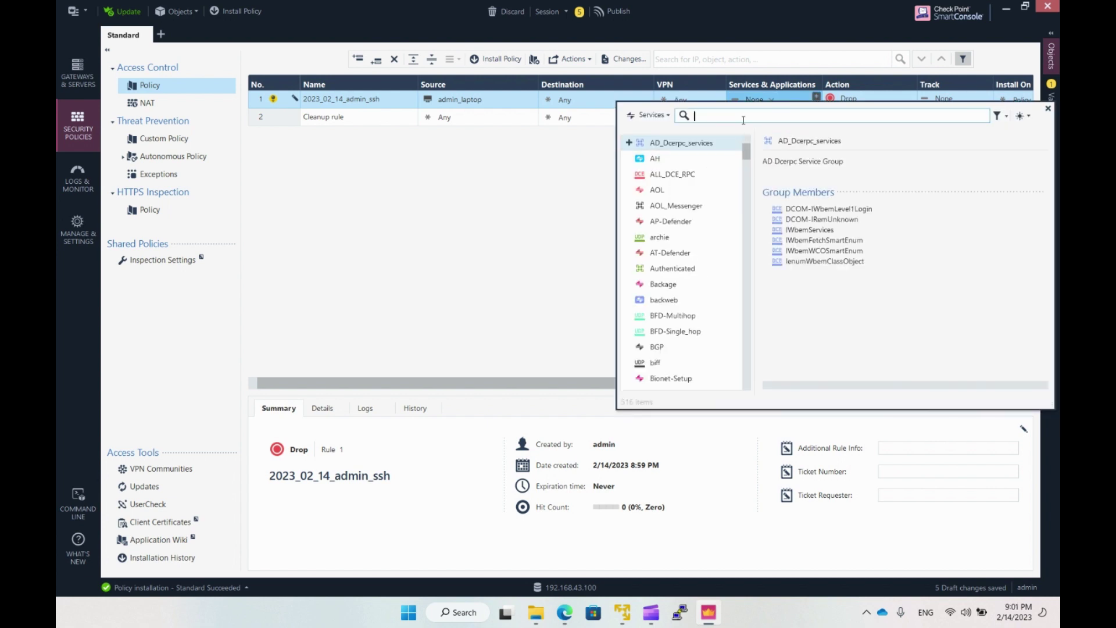
text(ssh)
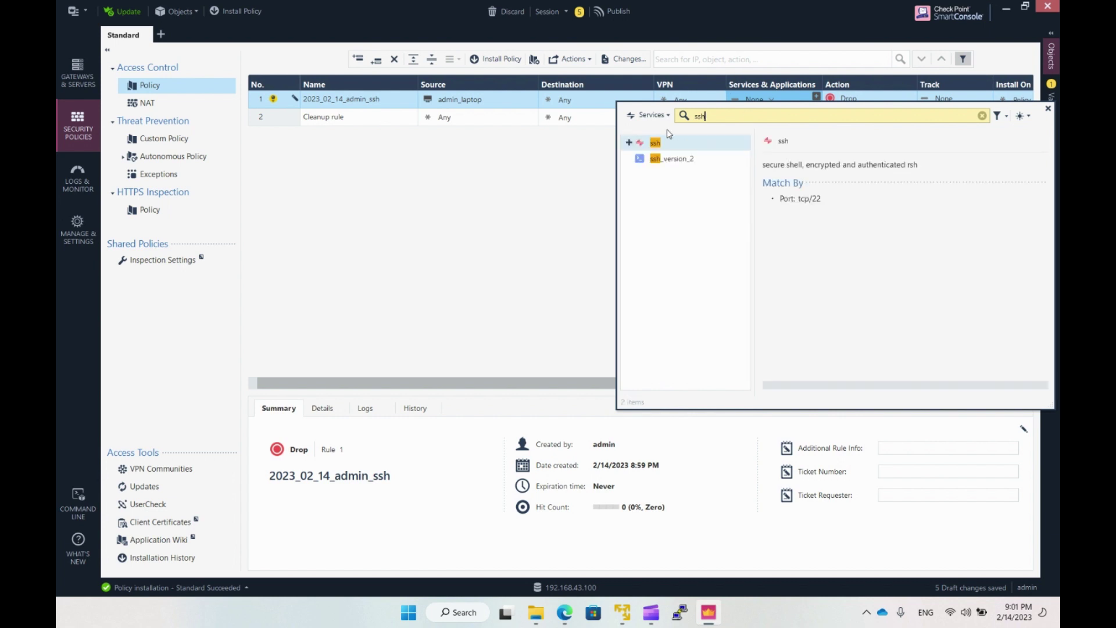
click(629, 142)
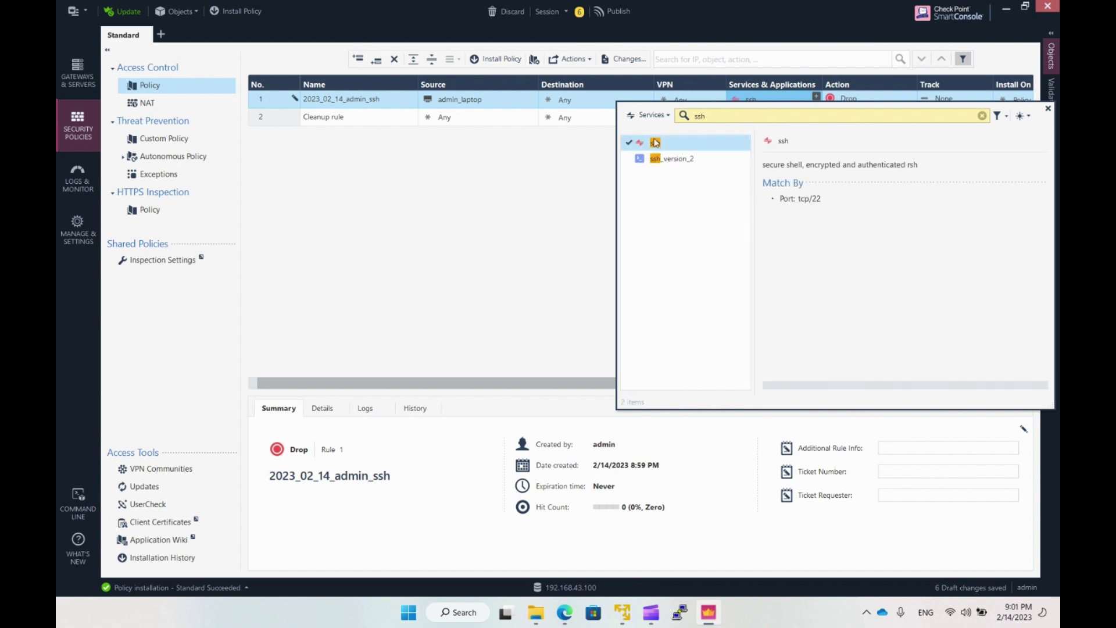
drag(721, 118, 686, 123)
text(h)
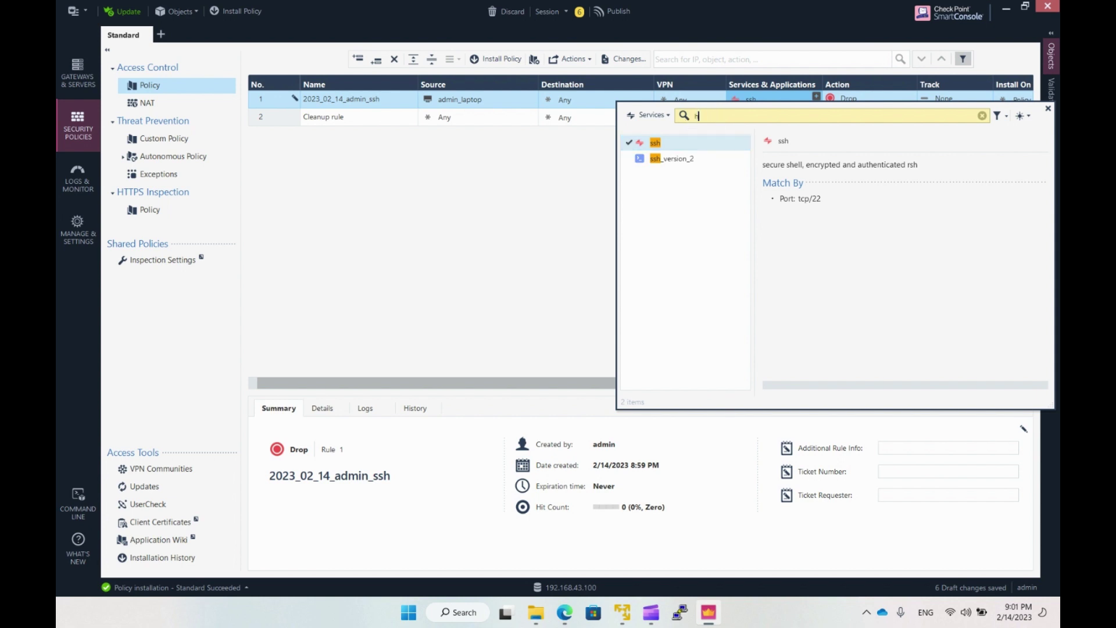
text(ttps)
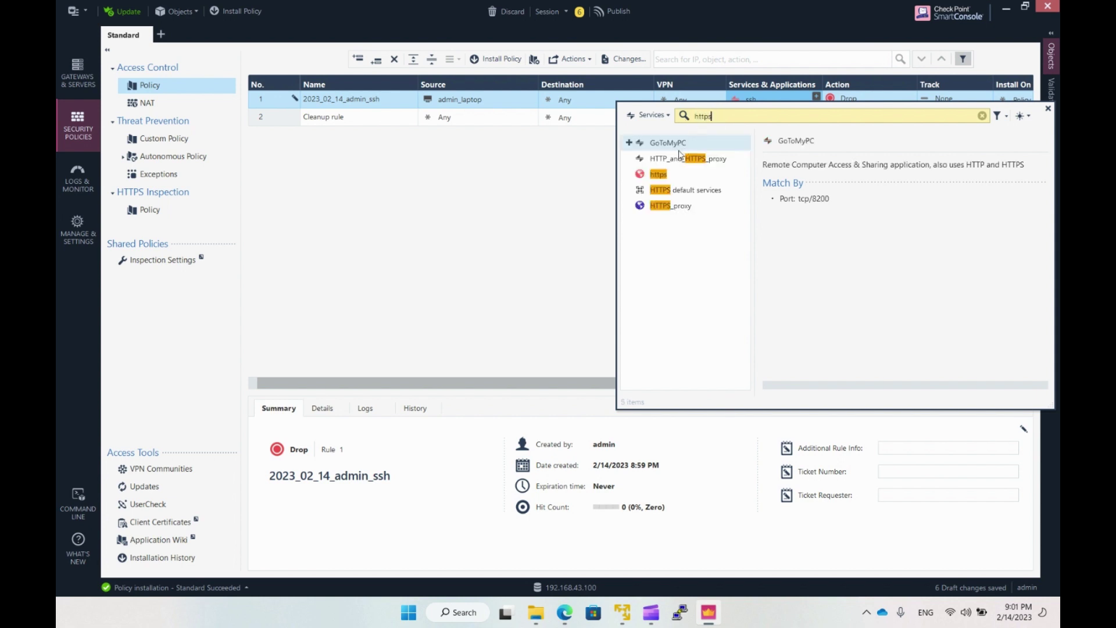
click(628, 174)
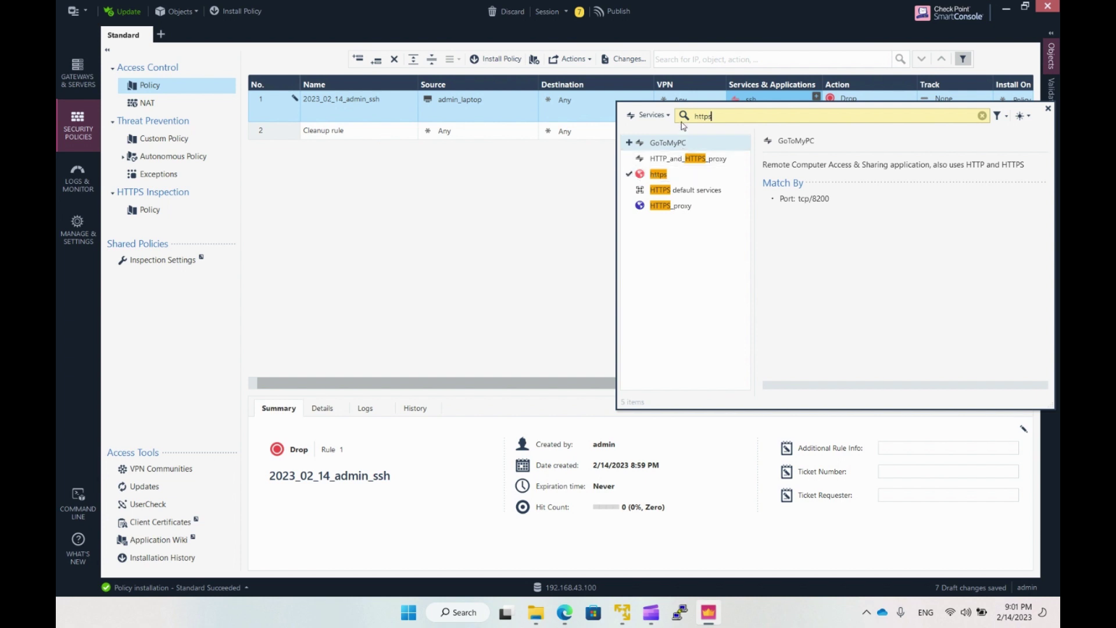
click(1047, 108)
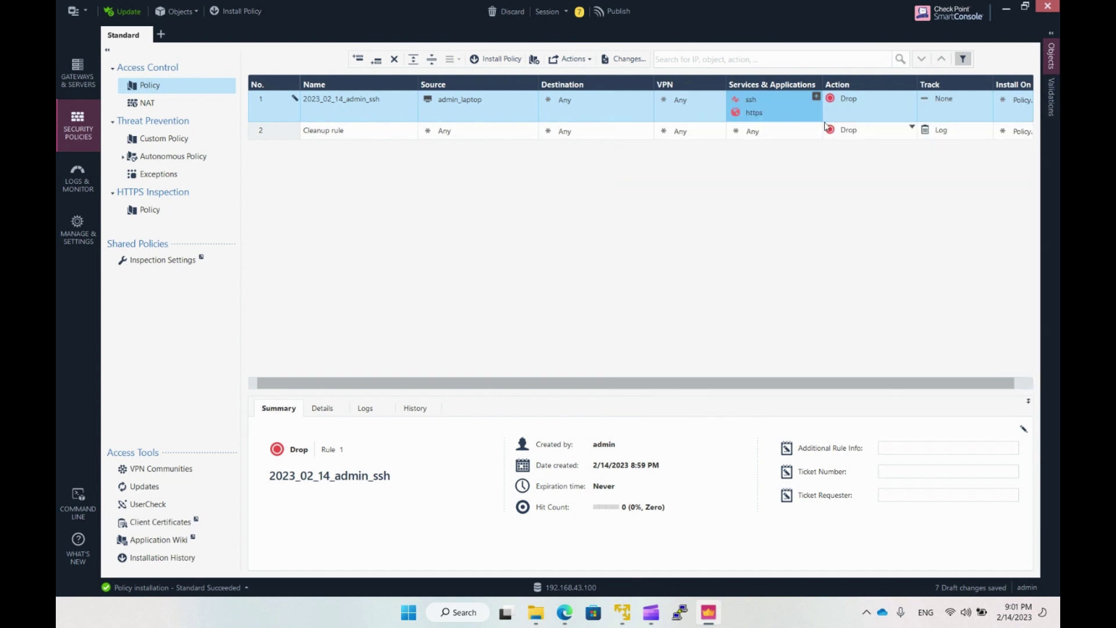
Set rule 1's action to Accept and its tracking to Log.
click(859, 111)
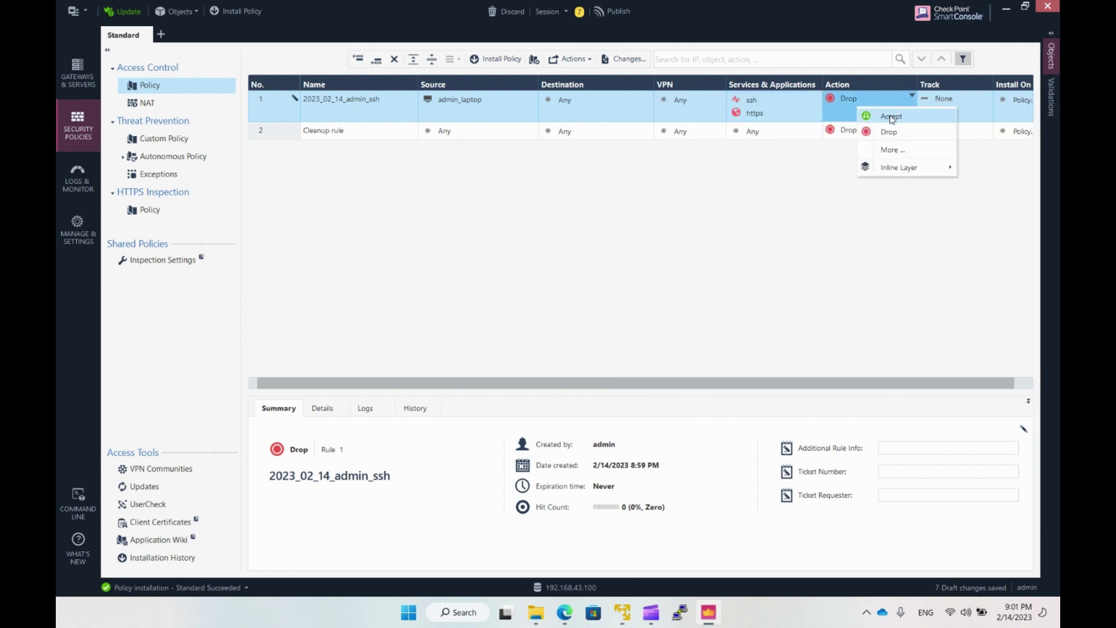
click(870, 112)
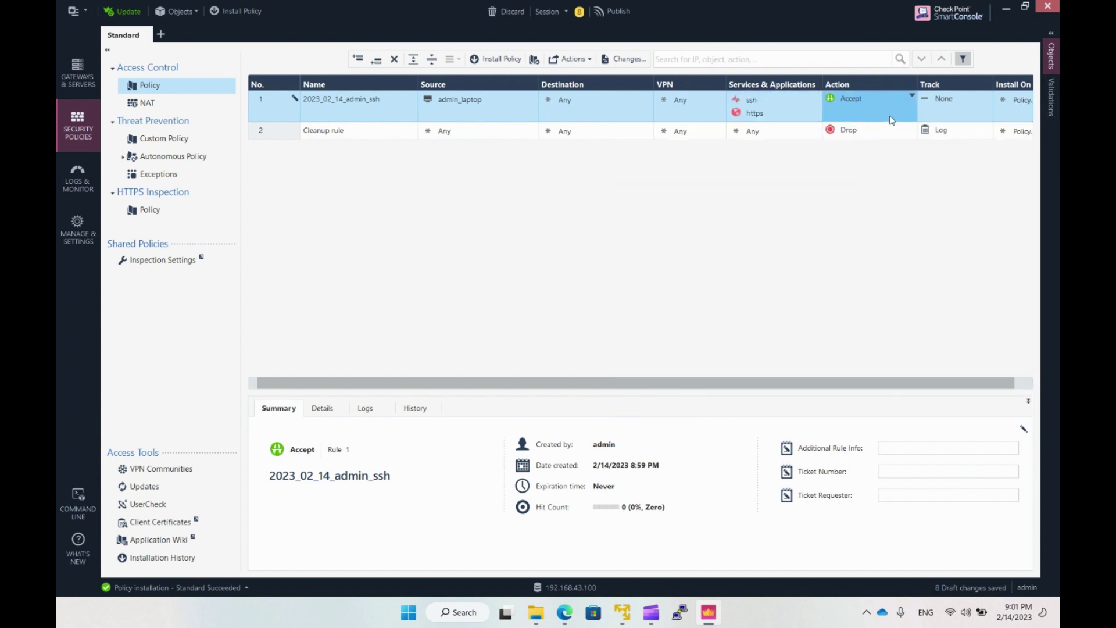
click(856, 99)
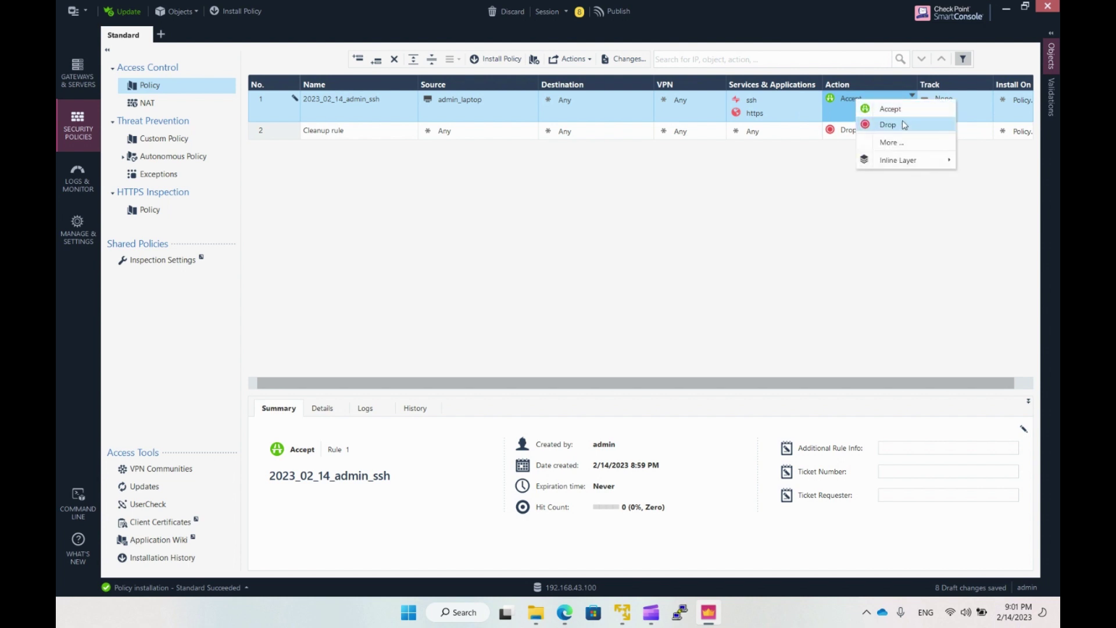
click(904, 143)
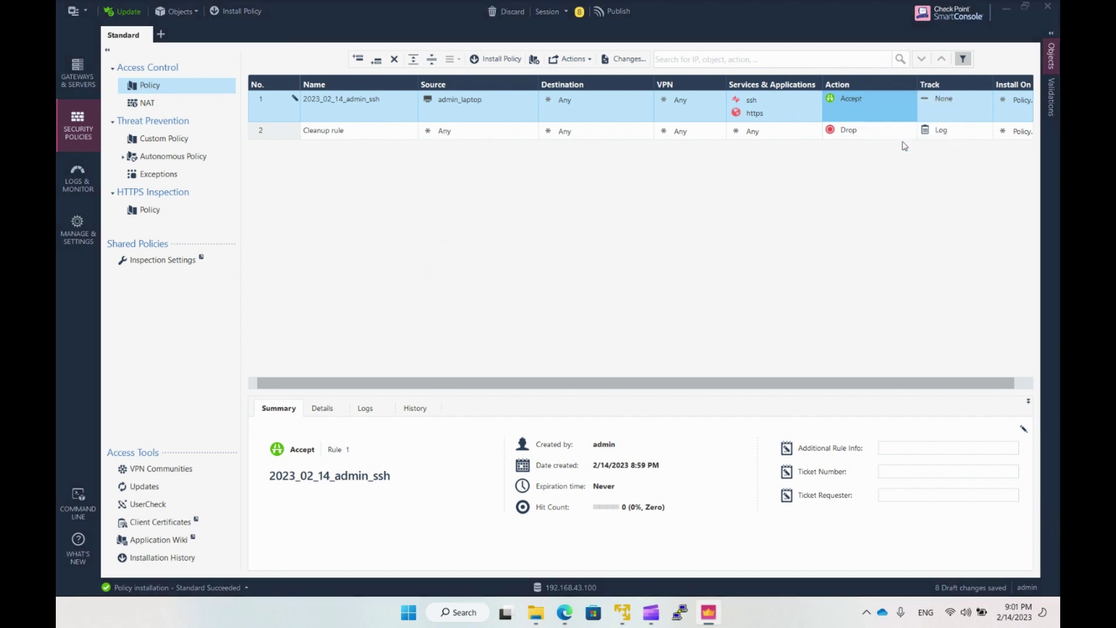
click(549, 284)
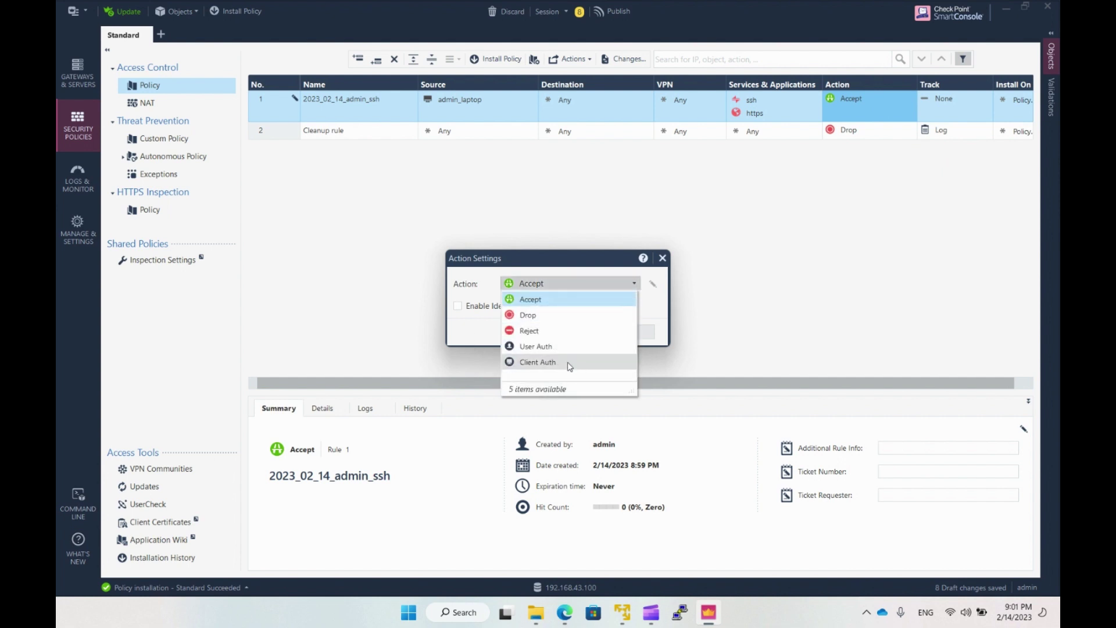
click(560, 297)
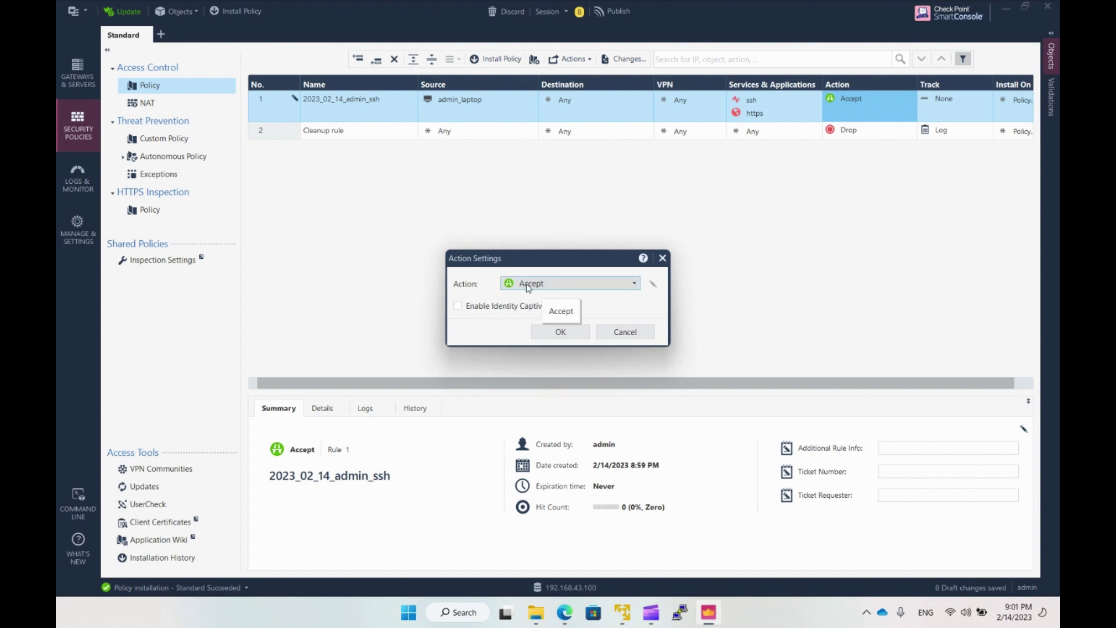
click(621, 334)
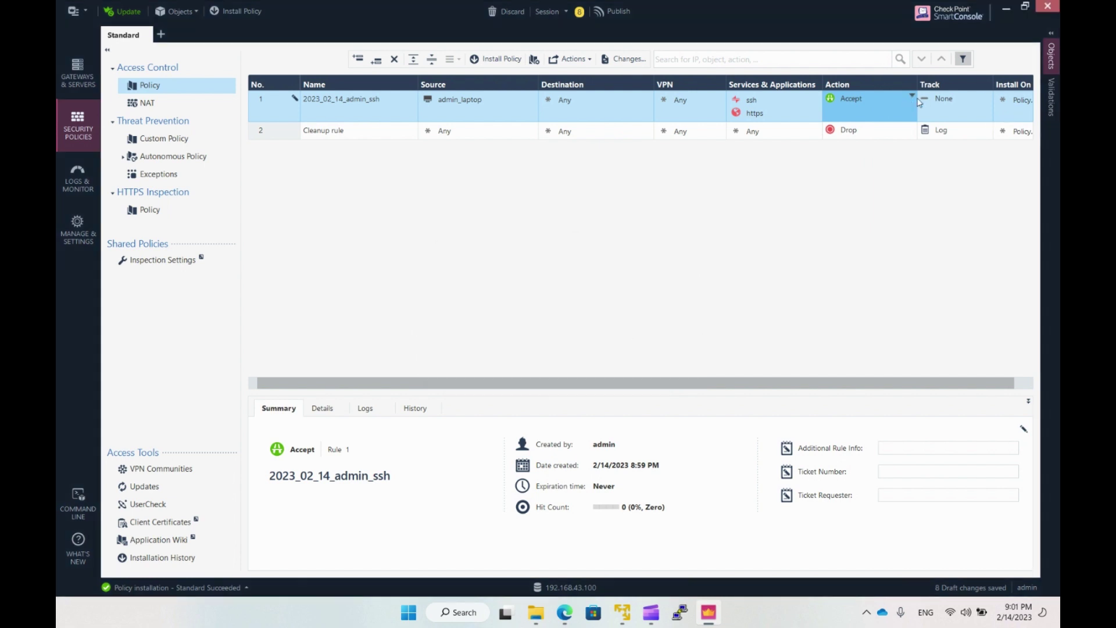
click(937, 100)
click(948, 121)
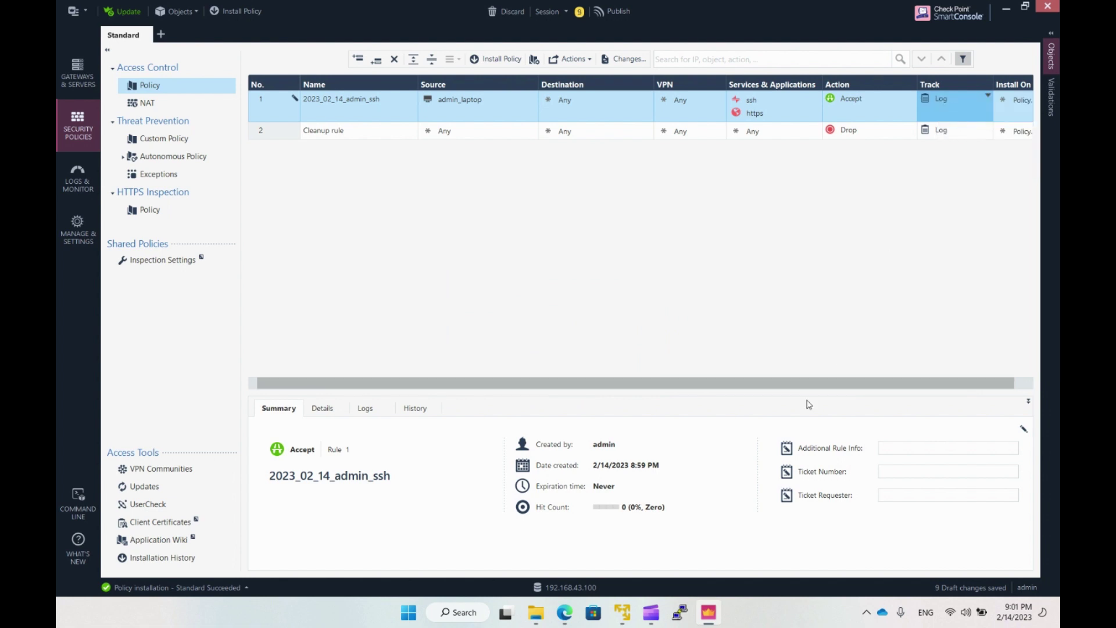
drag(809, 390, 819, 389)
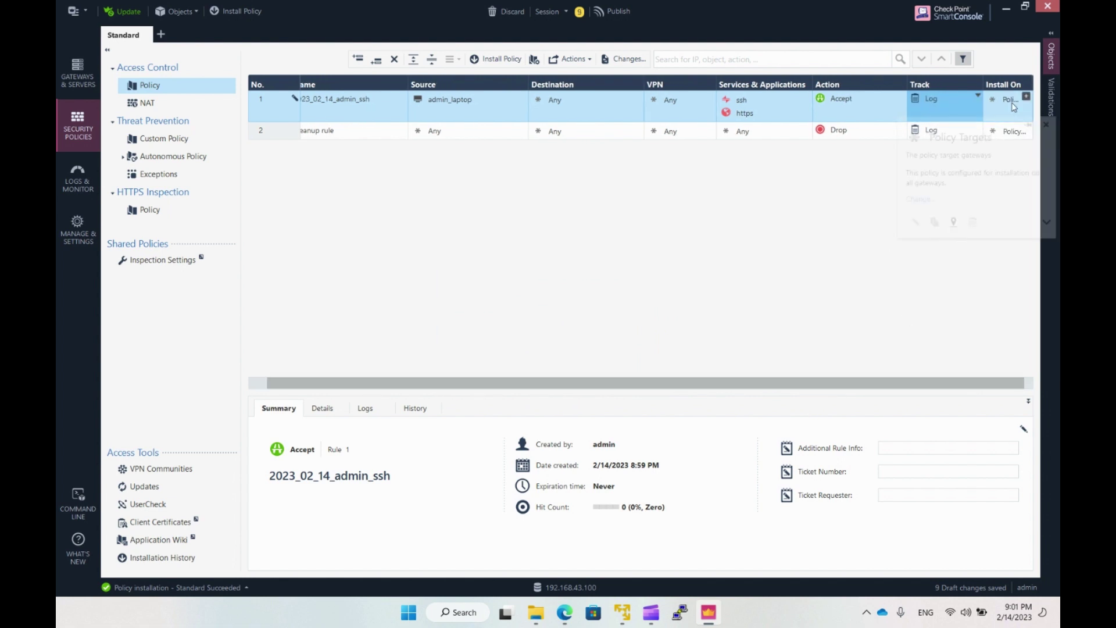
mouse_move(1008, 105)
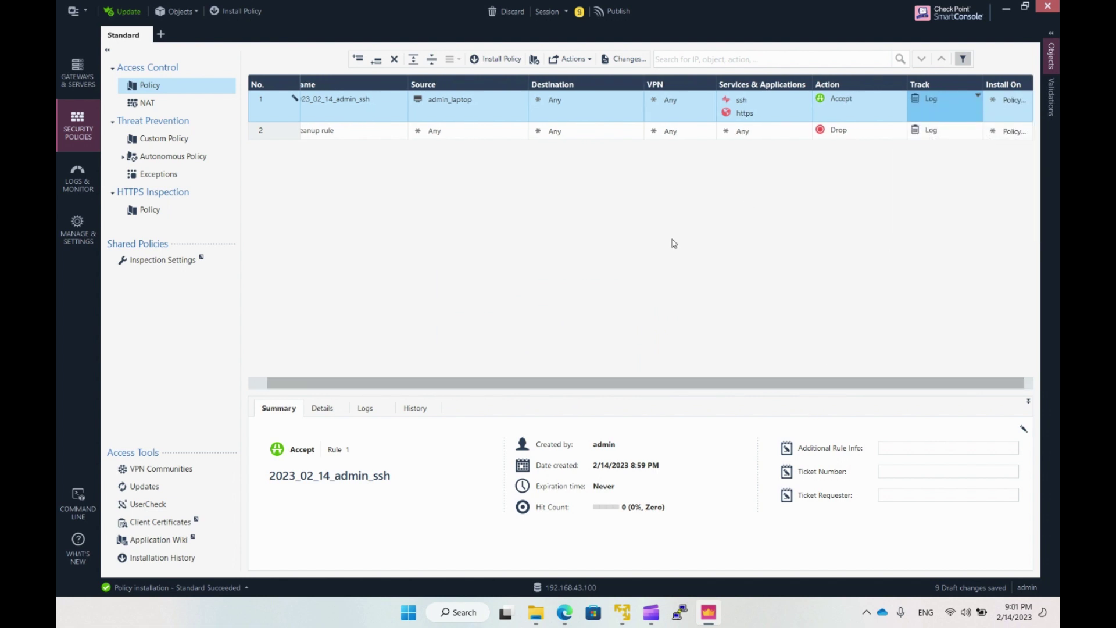
Publish the nine draft changes.
click(614, 13)
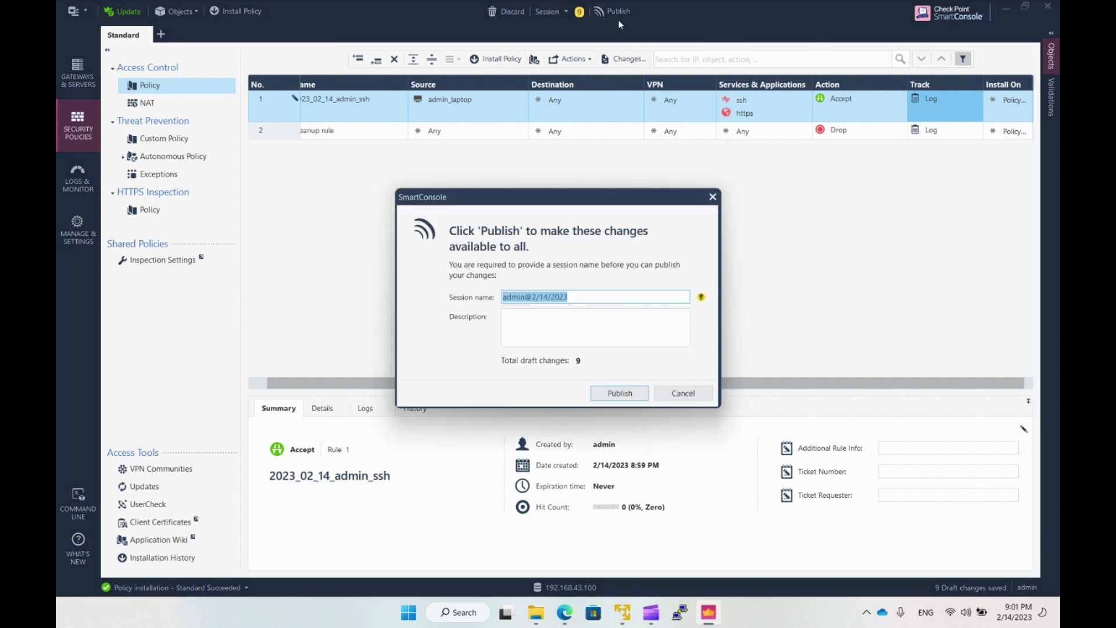
click(612, 395)
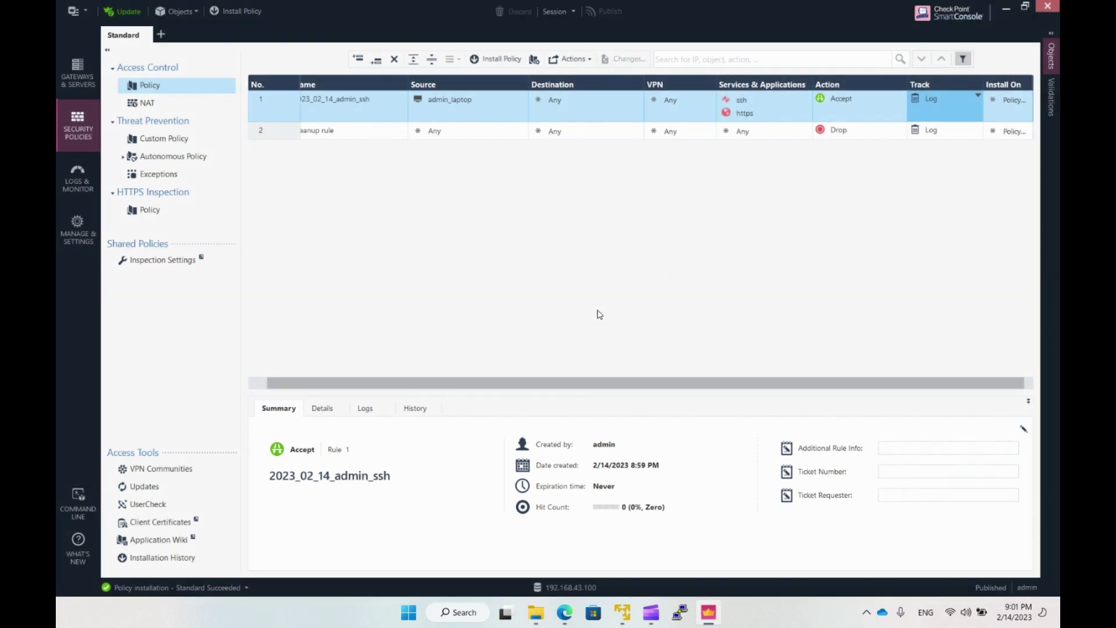
drag(531, 388, 511, 387)
Install the Standard policy on LAB-Cluster and confirm success in the details.
click(502, 60)
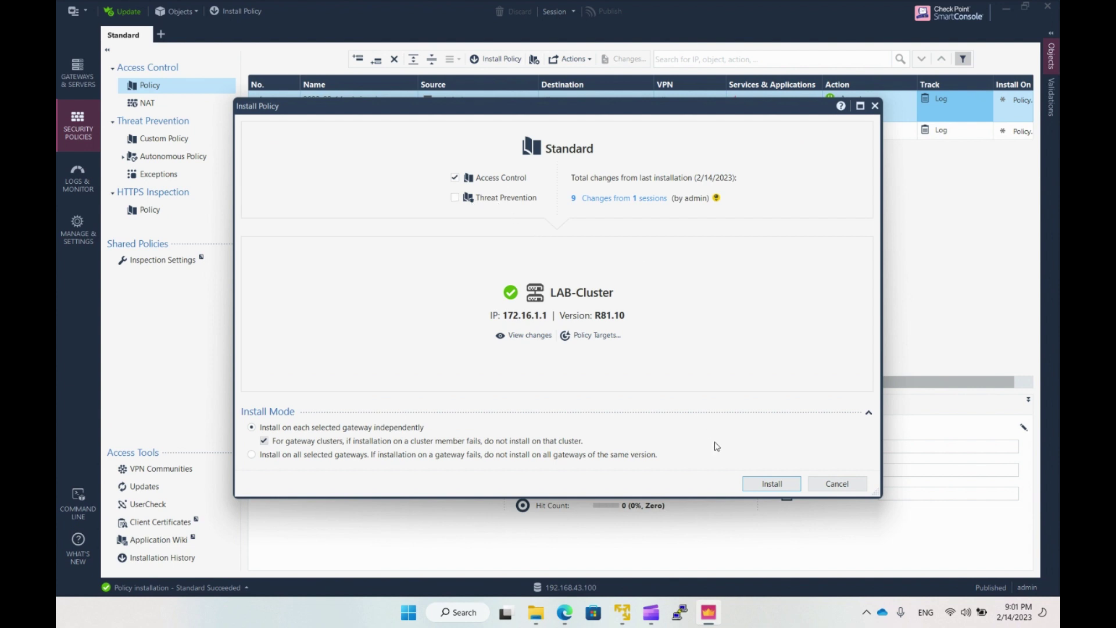
click(772, 484)
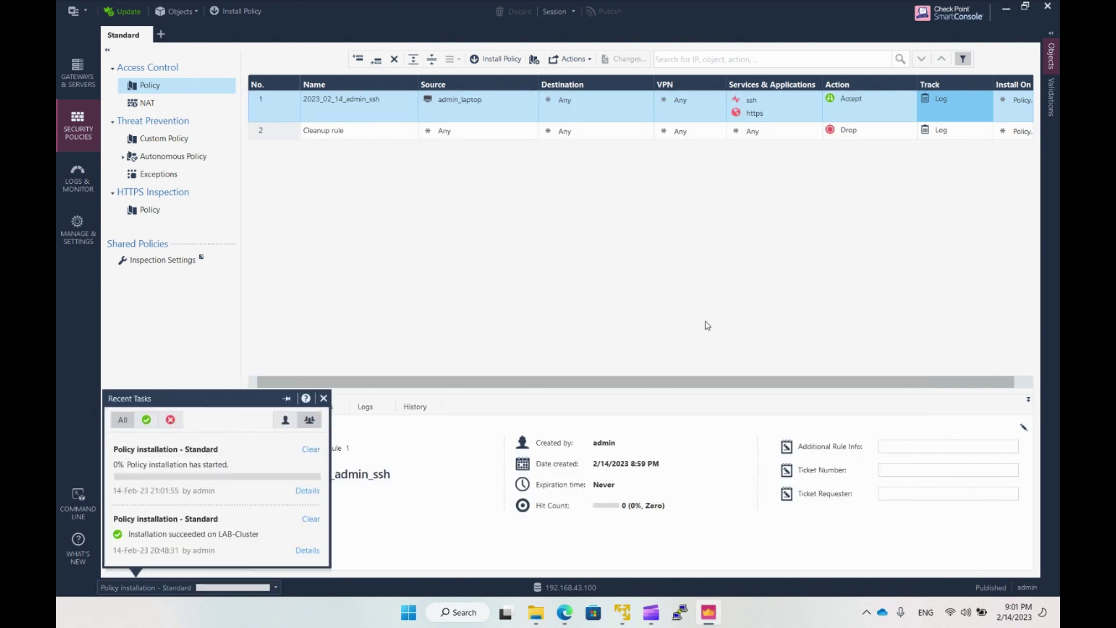
click(306, 493)
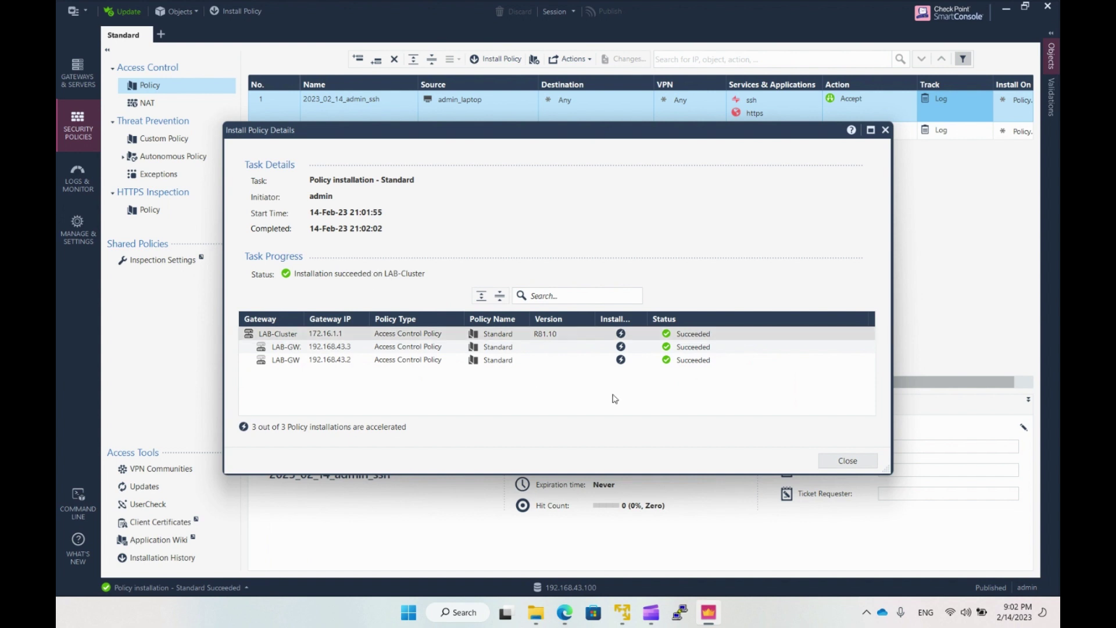
click(837, 461)
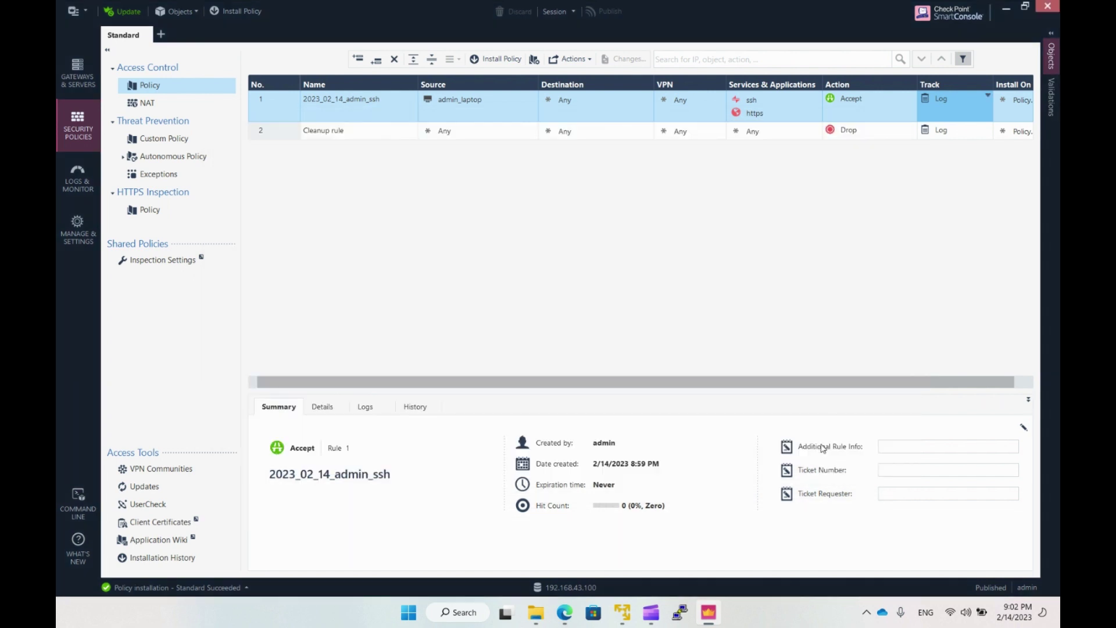
Log in to LAB-GW1 as admin via its saved PuTTY session, then show SmartConsole's Logs.
click(87, 84)
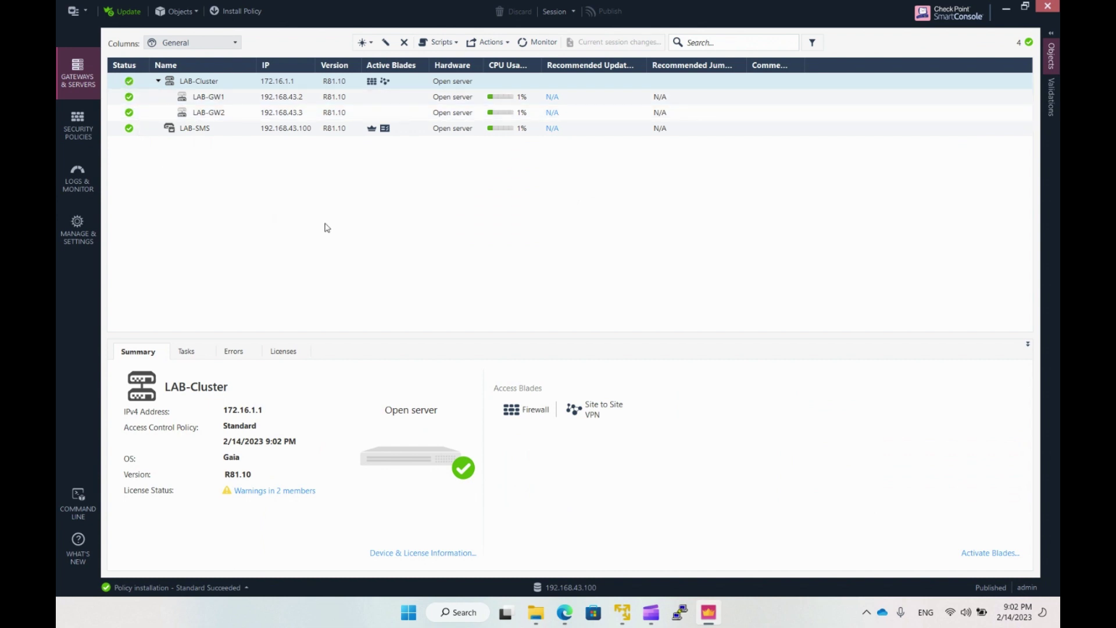
click(678, 611)
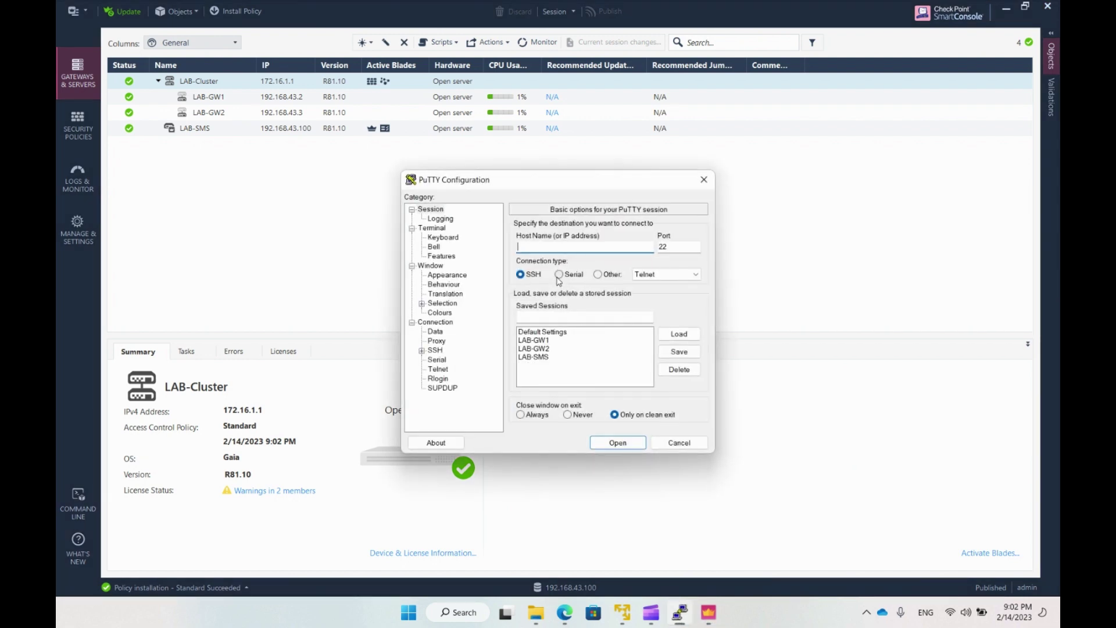
click(534, 341)
click(617, 442)
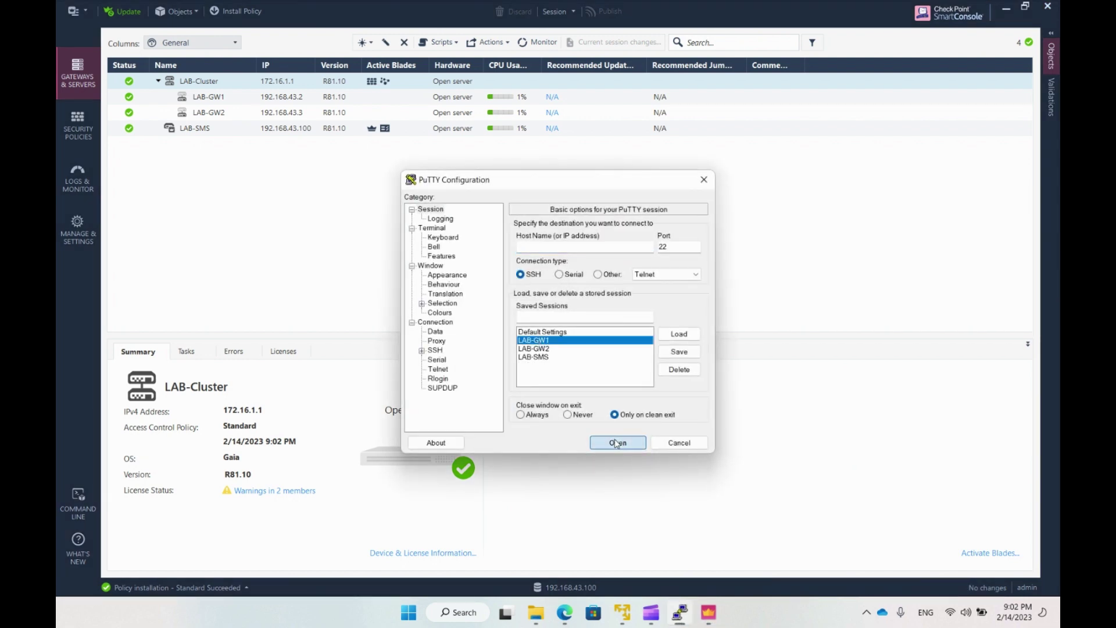
text(admin)
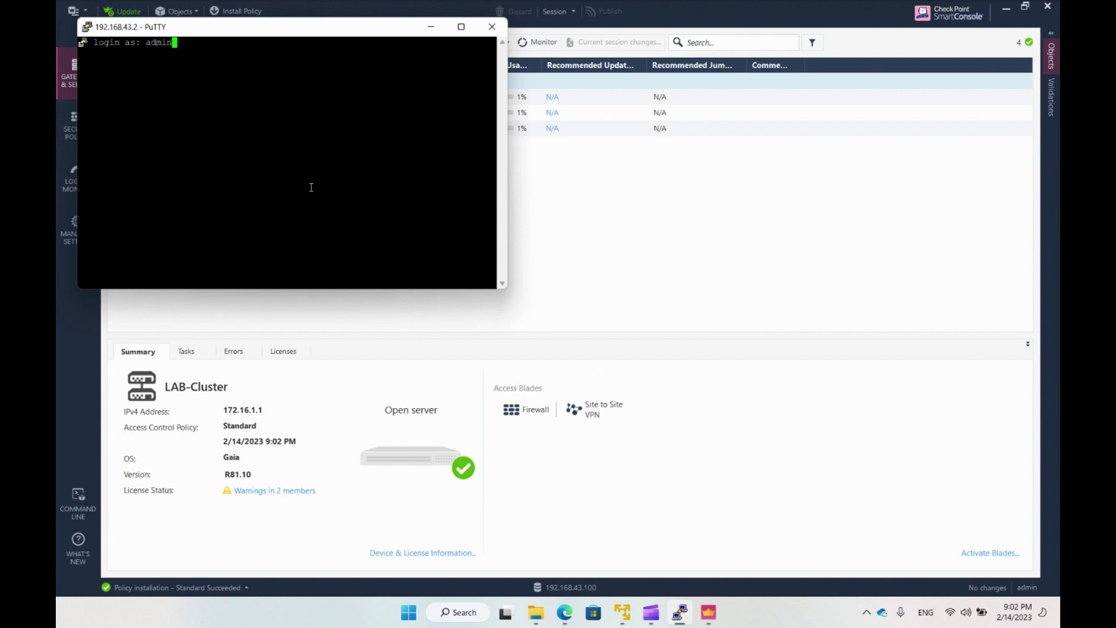
key(Return)
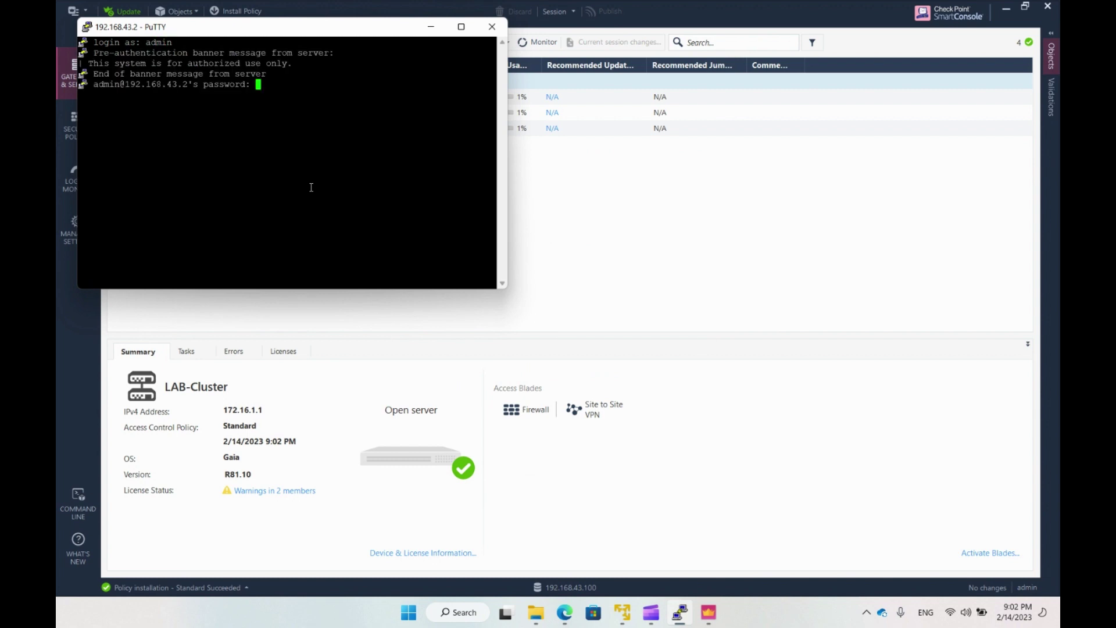
key(Return)
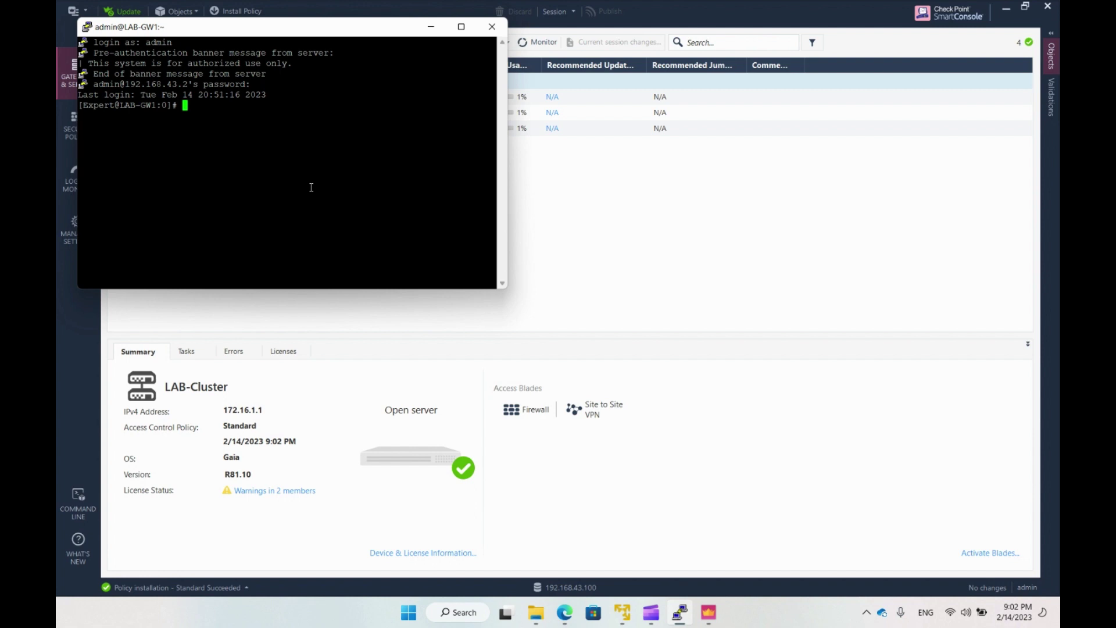
click(650, 232)
click(72, 178)
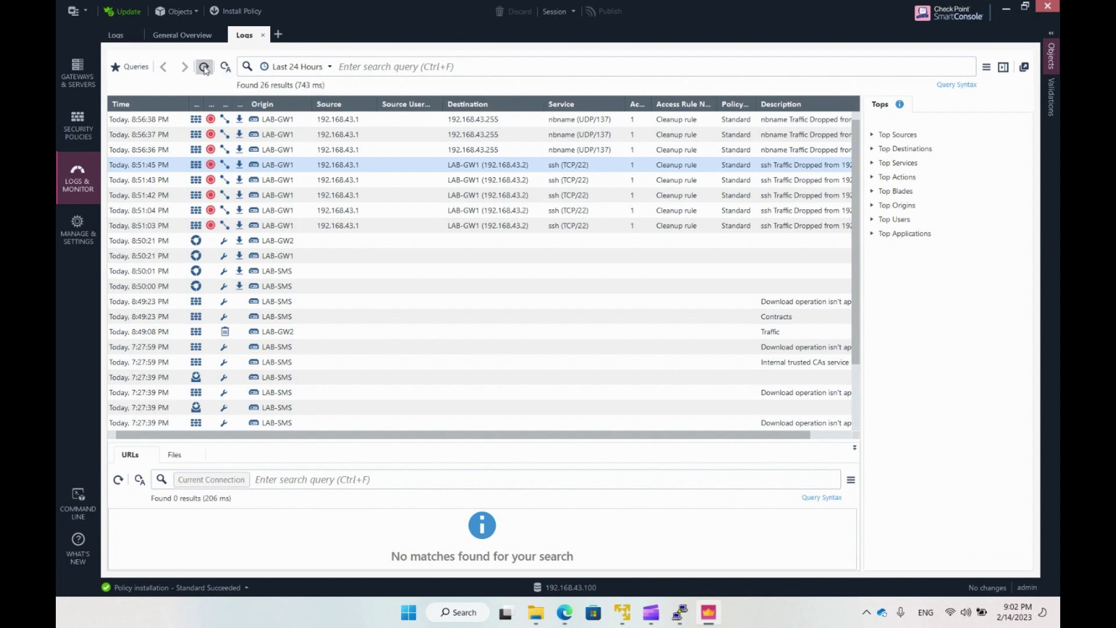
Refresh the logs and inspect the 9:02:17 PM ssh Accept entry from admin_laptop.
click(203, 67)
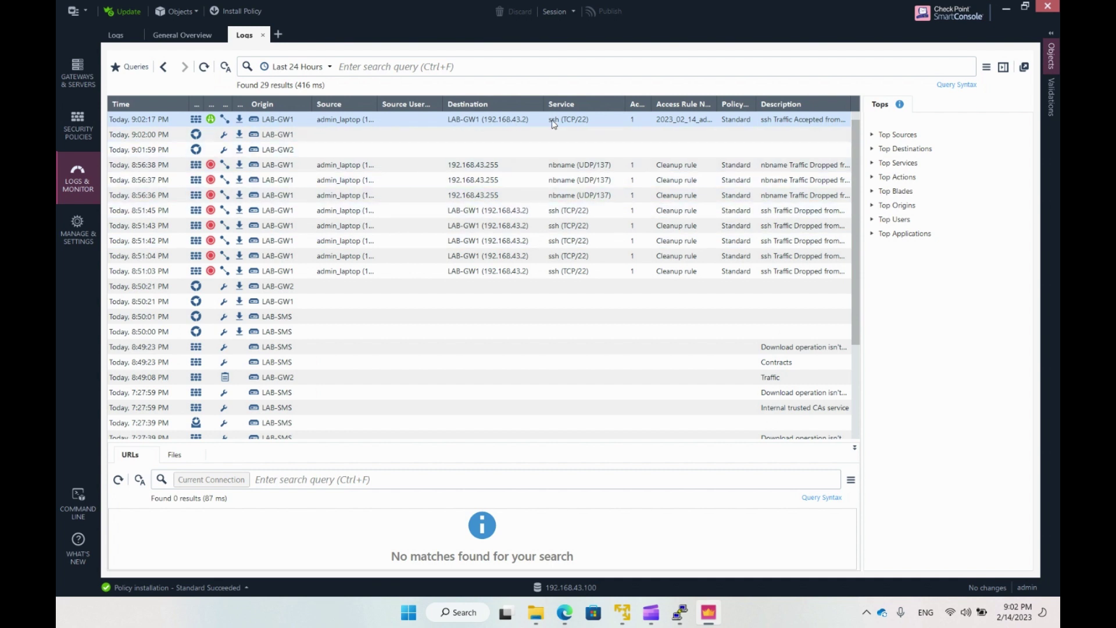
double_click(431, 122)
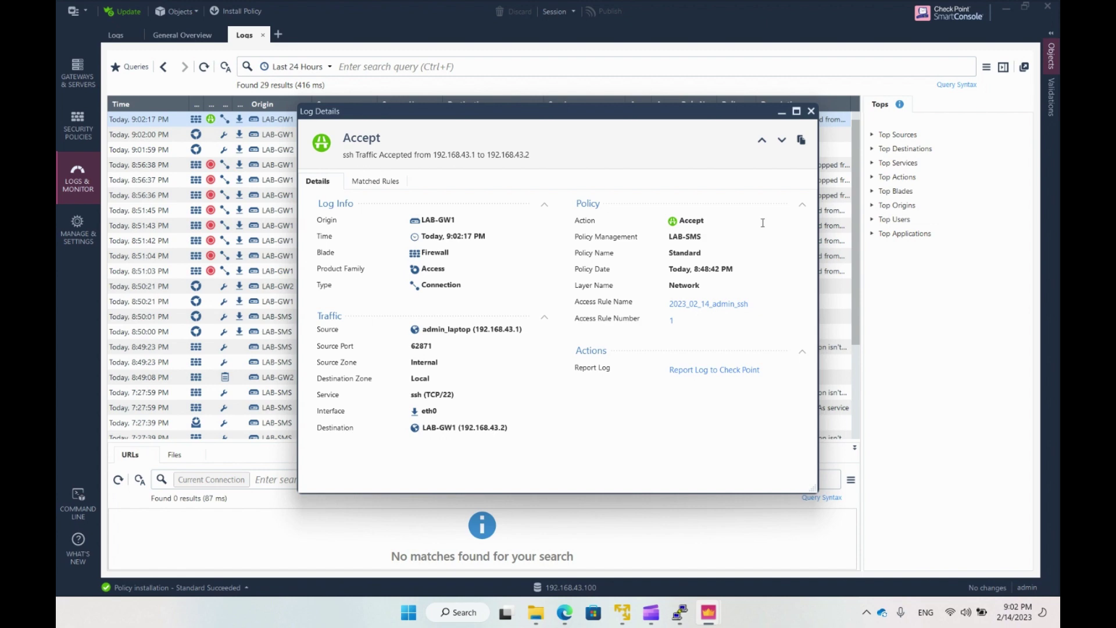
click(810, 111)
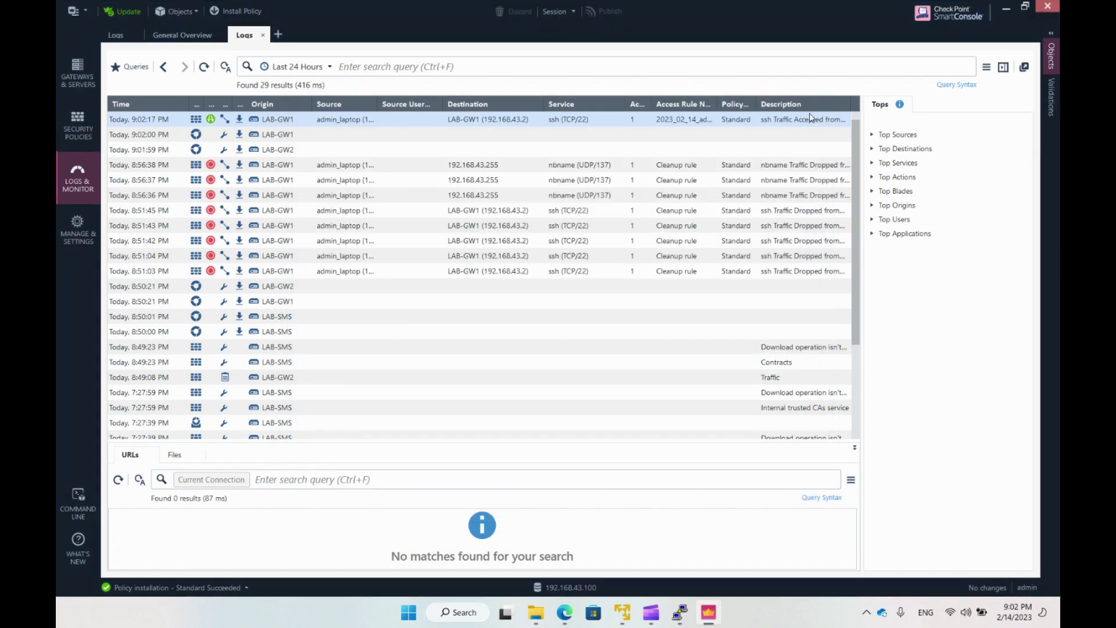
click(77, 65)
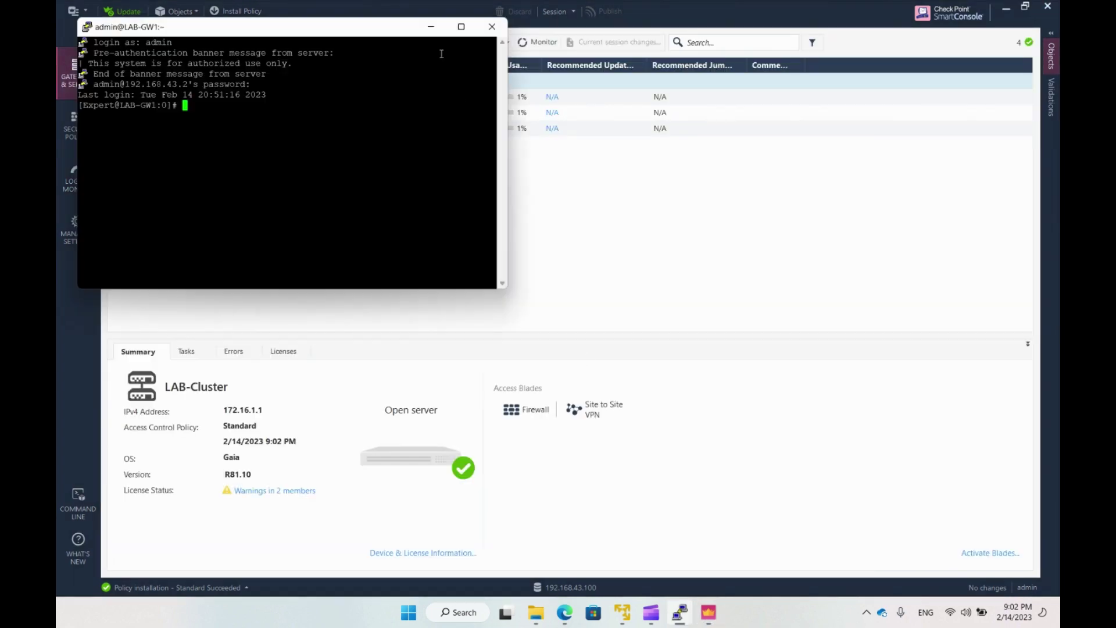
Run fw stat on LAB-GW1 and highlight policy Standard installed 14Feb2023 21:02:00.
click(461, 26)
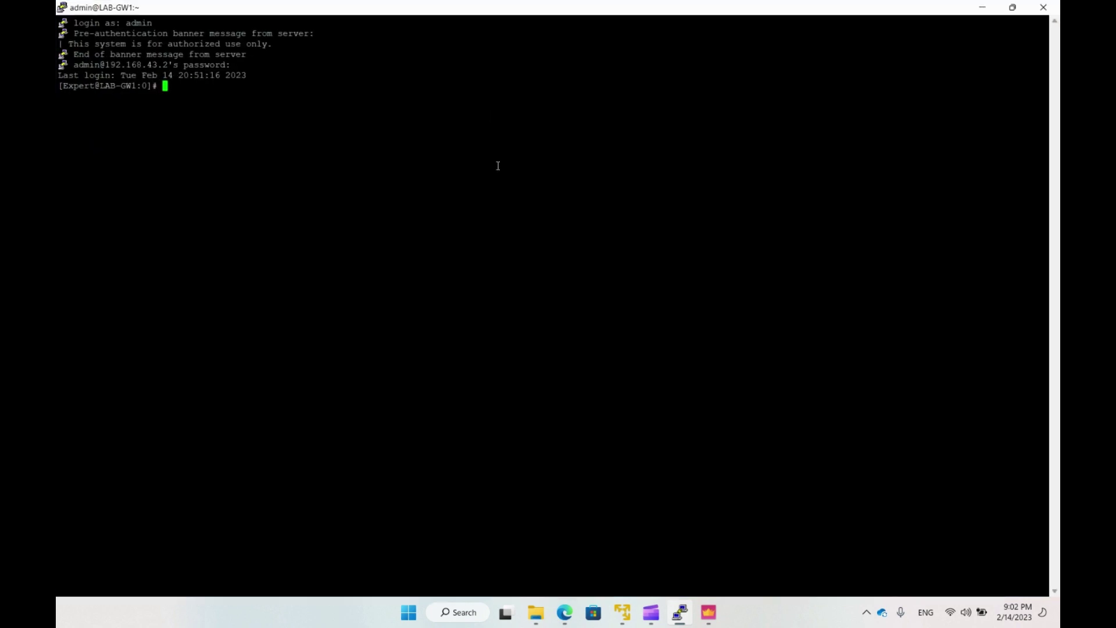
text(fw state)
key(Return)
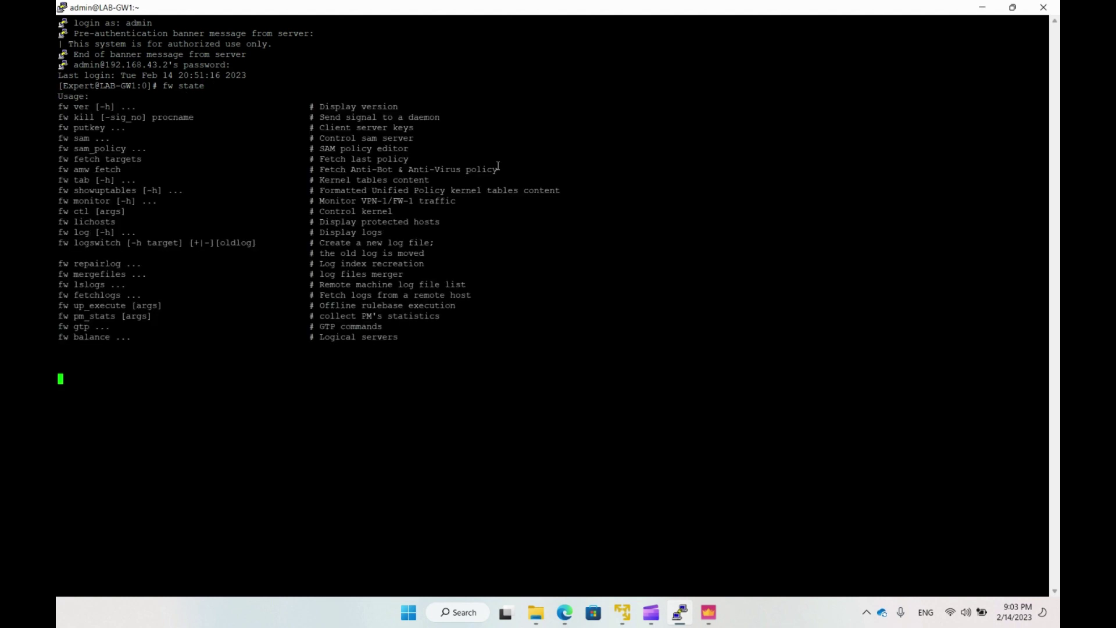
text(fw stat)
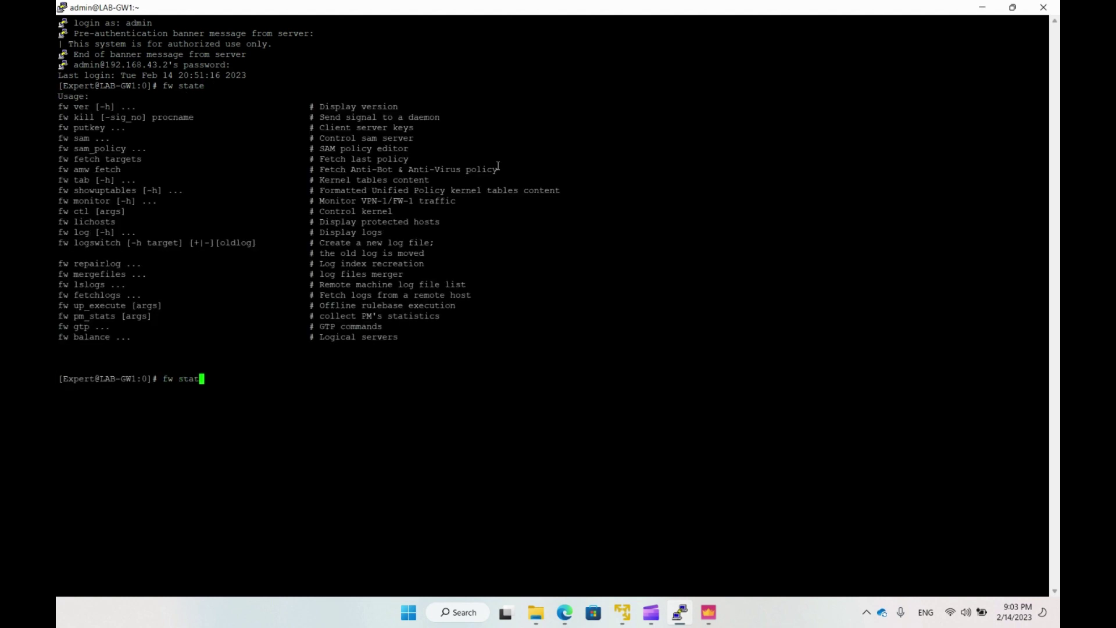
key(Return)
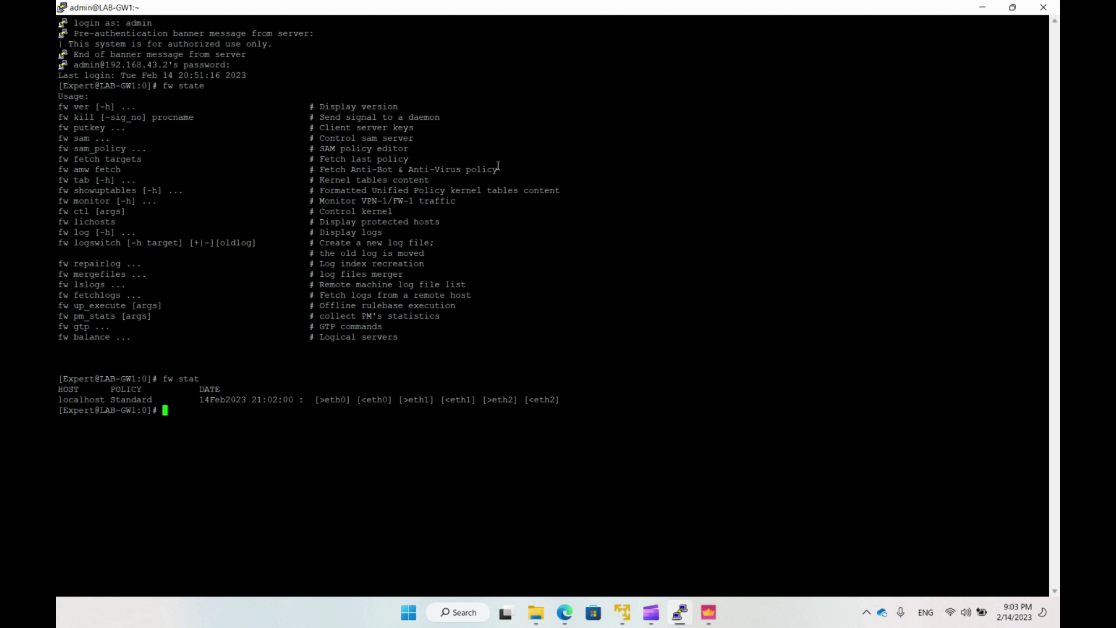
double_click(139, 400)
click(156, 423)
drag(200, 401, 295, 401)
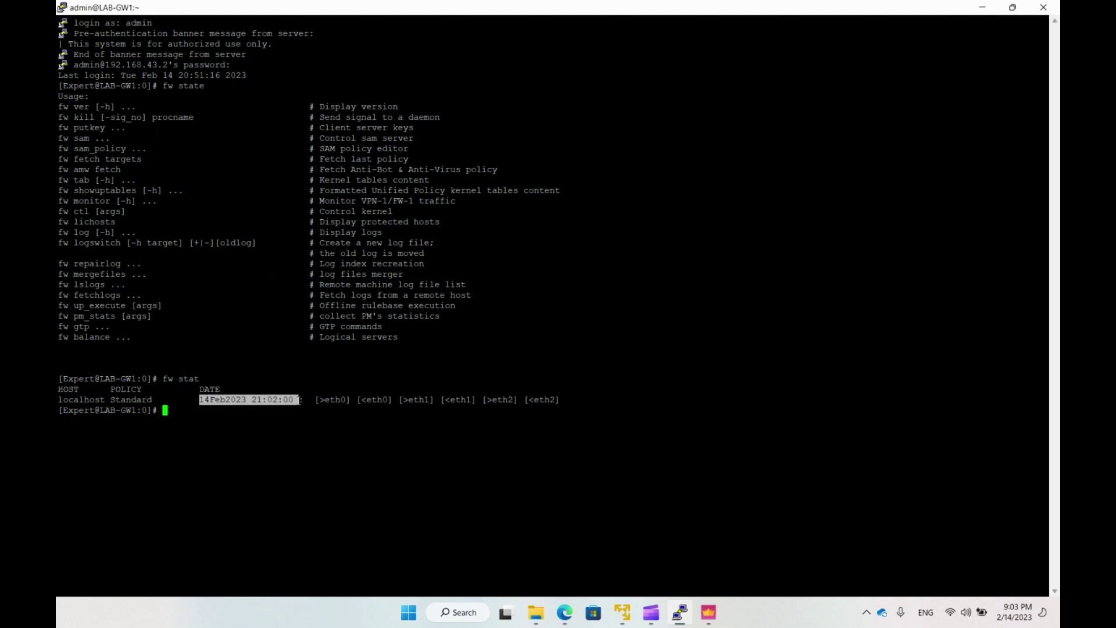
click(294, 419)
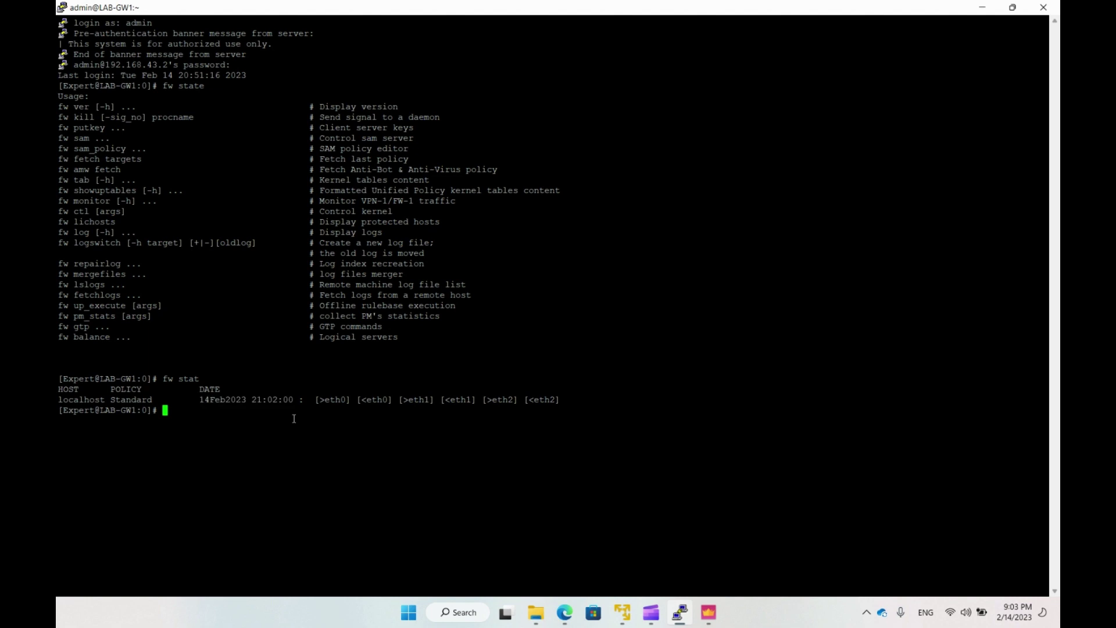
text(cphaprob state)
Show cluster states, highlighting LAB-GW1 ACTIVE at 100%, LAB-GW2 STANDBY, and event CLUS-114904.
key(Return)
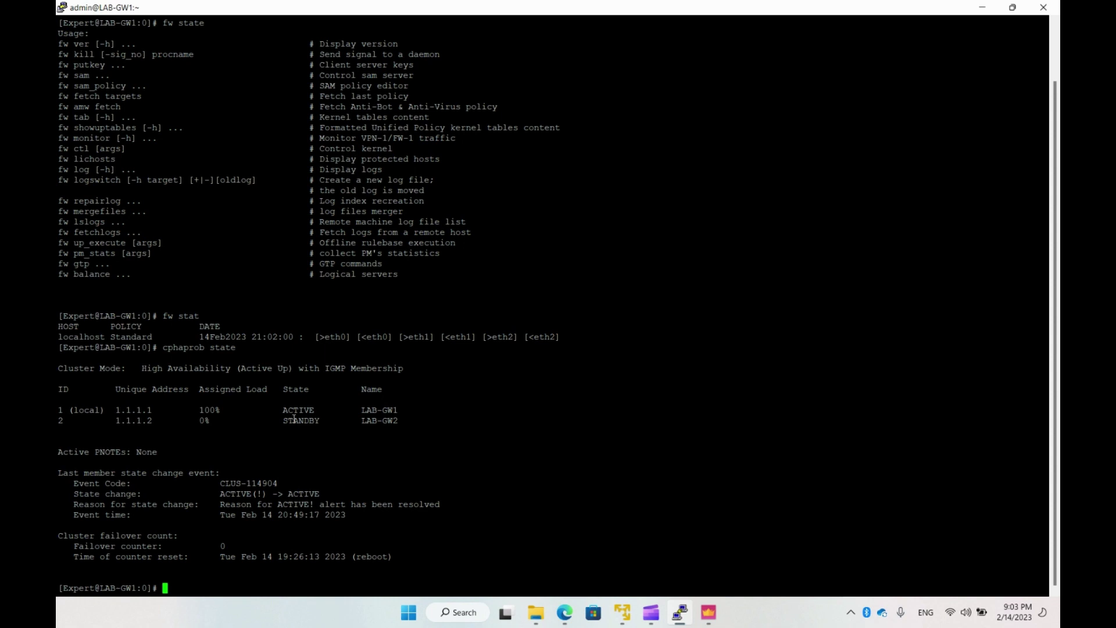
mouse_move(152, 411)
mouse_down()
mouse_move(114, 410)
mouse_move(144, 420)
mouse_up()
click(143, 420)
click(165, 442)
double_click(211, 410)
double_click(297, 409)
double_click(301, 420)
drag(402, 412, 363, 411)
click(386, 441)
drag(221, 483, 276, 483)
click(262, 509)
Run cphaprob -a if and highlight interfaces eth0, eth1 and sync eth2.
text(cphaprob -a if)
key(Return)
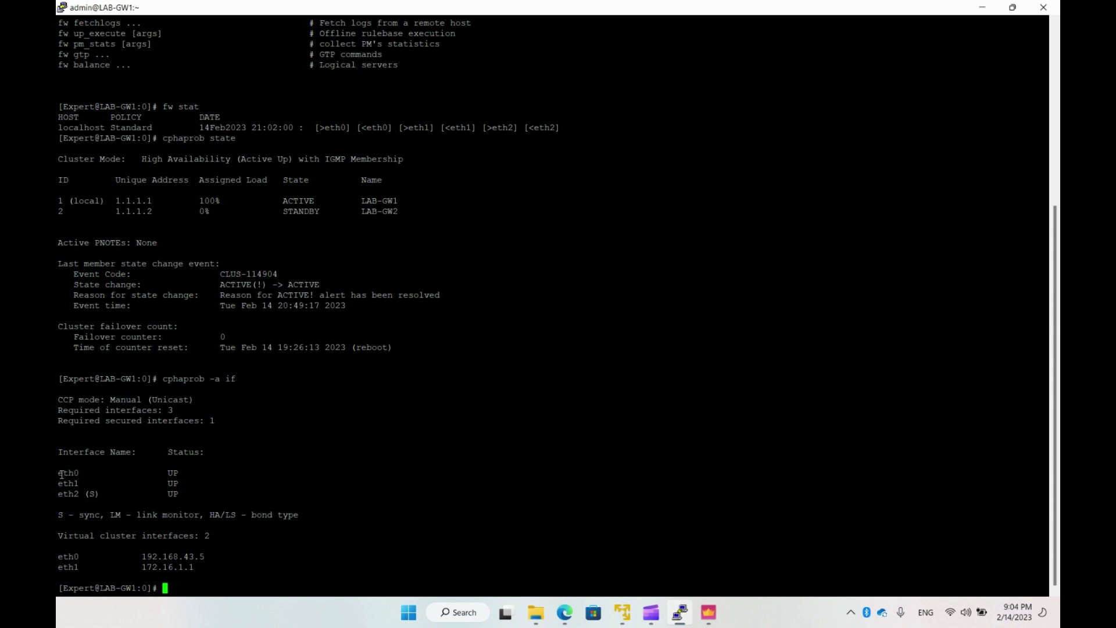
drag(58, 474, 79, 473)
click(170, 470)
drag(59, 483, 79, 483)
click(178, 485)
drag(58, 494, 77, 495)
click(95, 495)
Highlight the virtual cluster interfaces and virtual IPs 192.168.43.5 and 172.16.1.1.
drag(58, 515, 302, 515)
click(162, 548)
drag(58, 556, 210, 557)
click(144, 558)
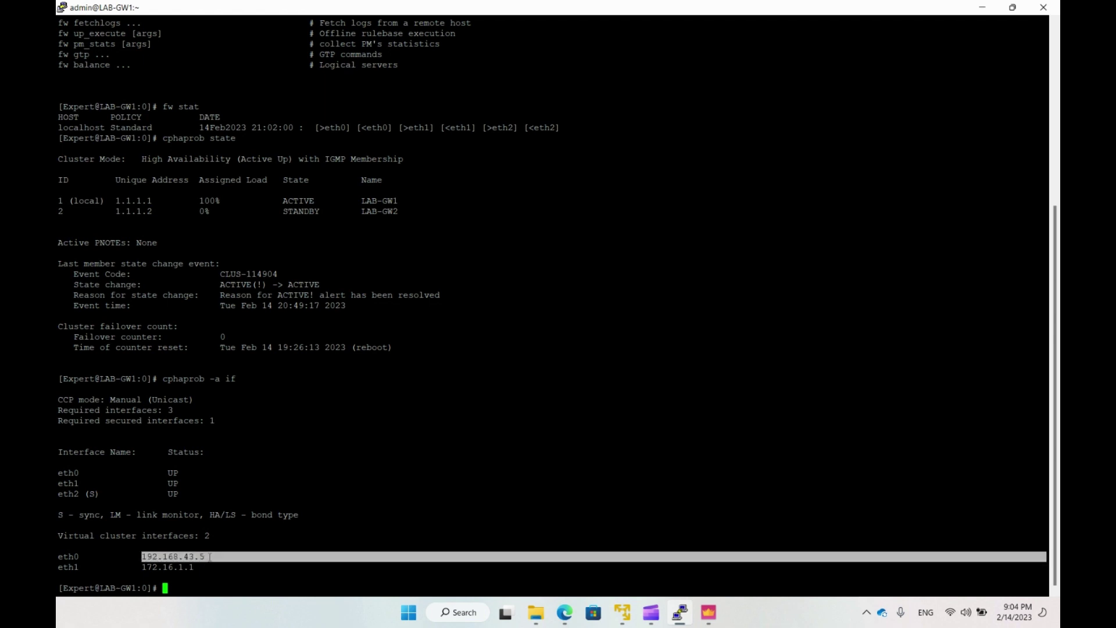
drag(142, 567, 195, 567)
click(237, 568)
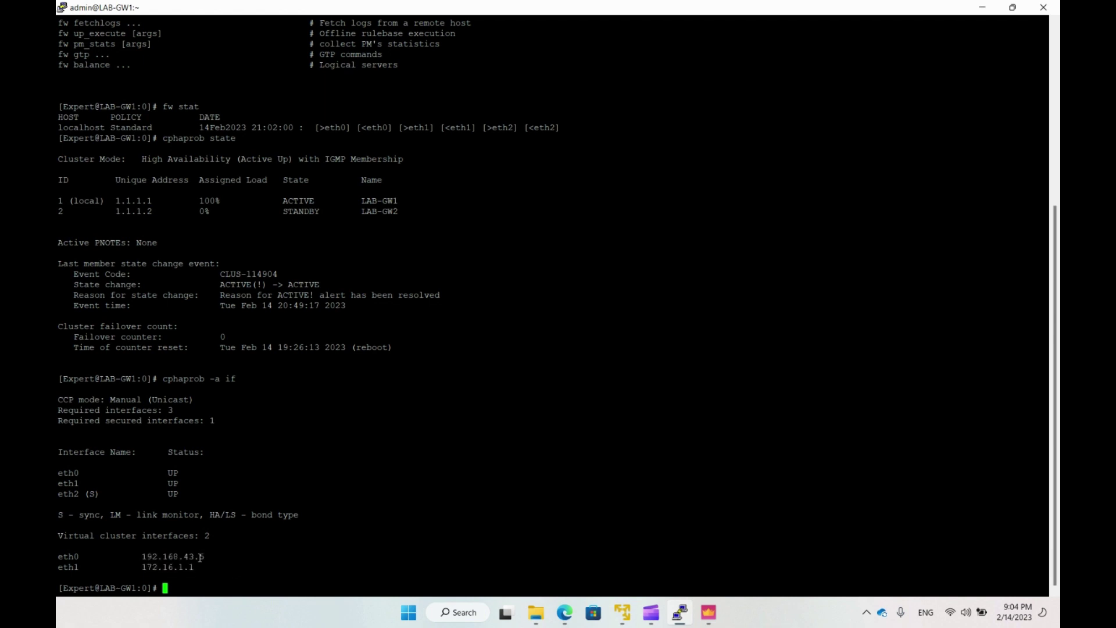
double_click(200, 558)
double_click(192, 567)
click(224, 574)
Inspect LAB-Cluster's Network Management interfaces 172.16.1.1 and 192.168.43.5, then cancel without changes.
click(709, 612)
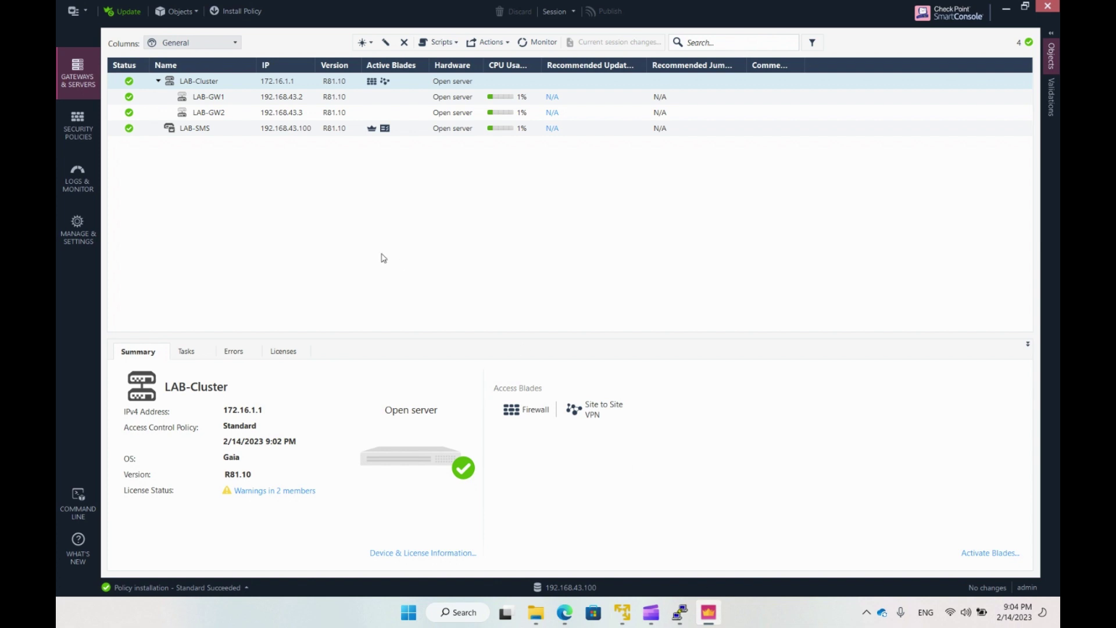
right_click(206, 85)
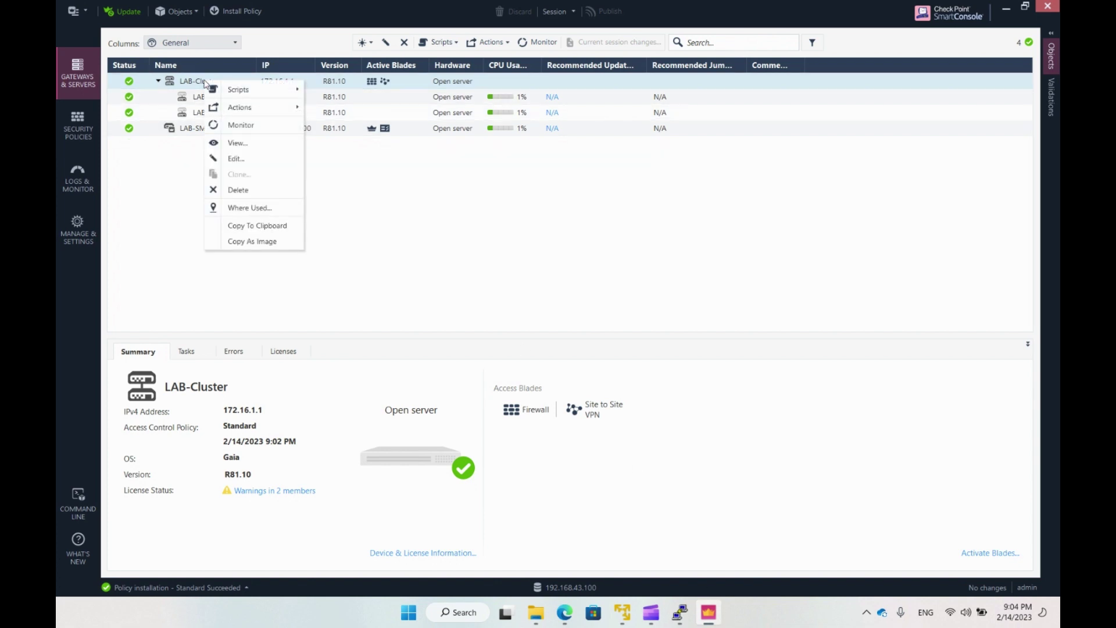
click(242, 146)
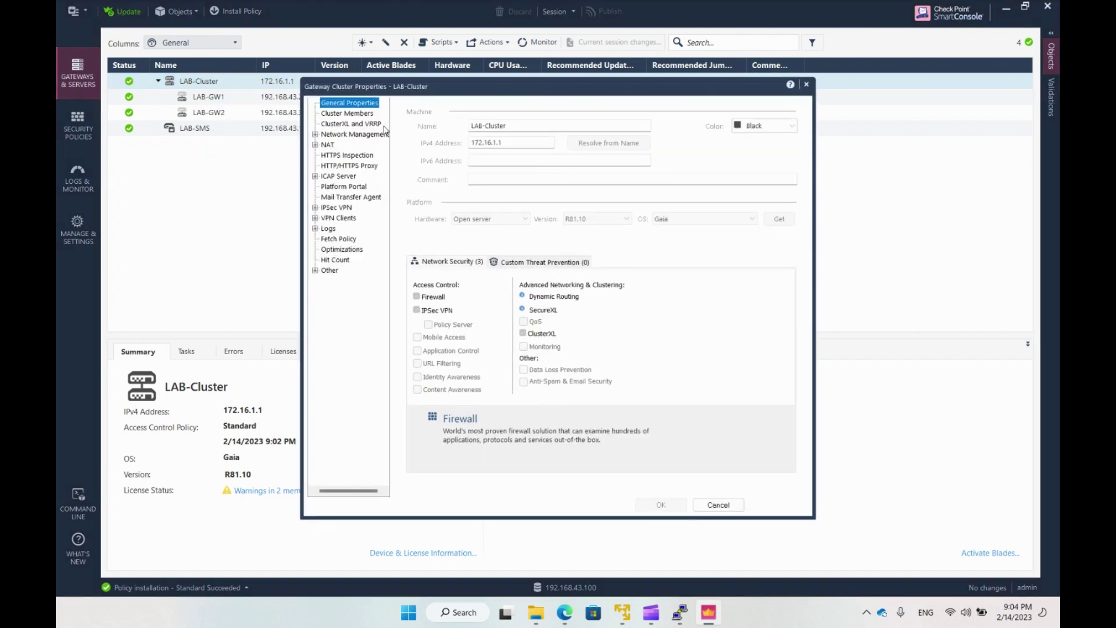
click(354, 134)
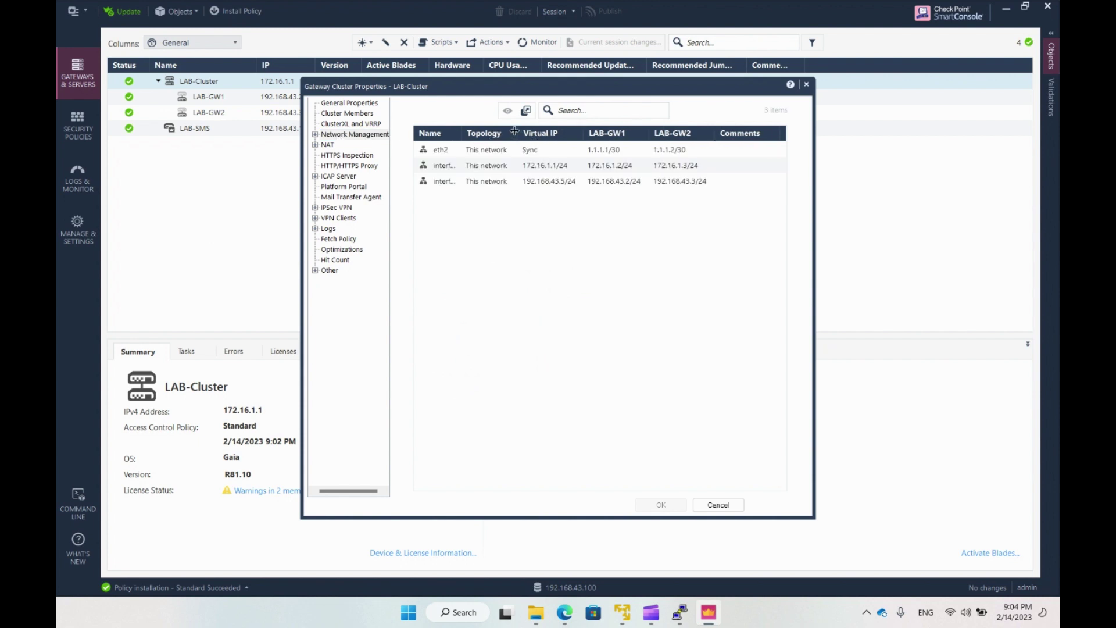
drag(514, 131, 689, 132)
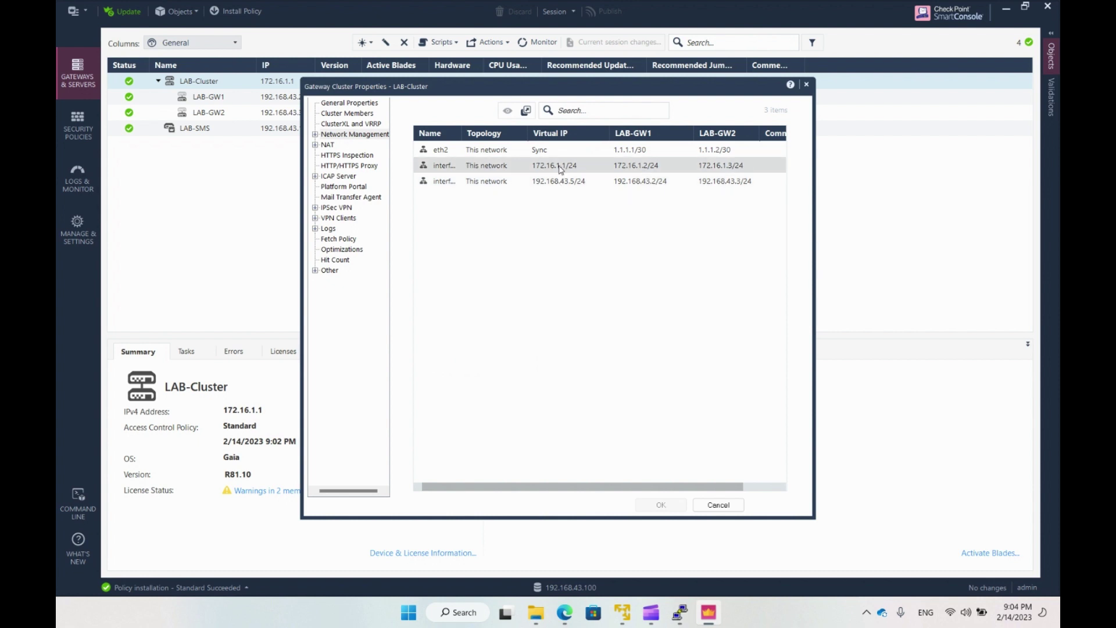
click(578, 167)
click(578, 180)
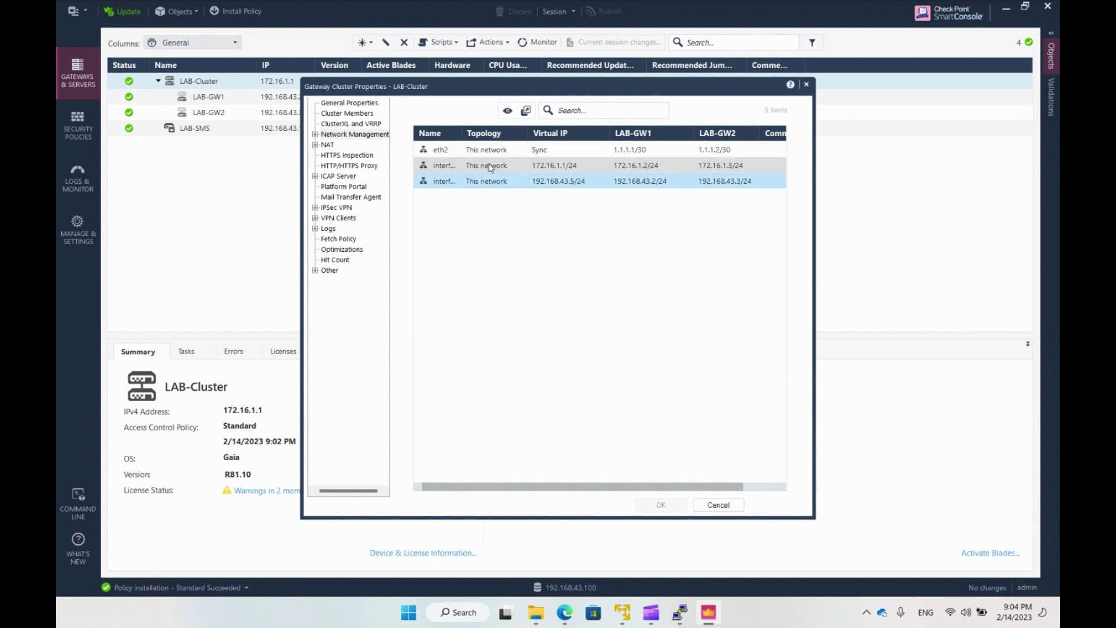
drag(462, 133, 475, 133)
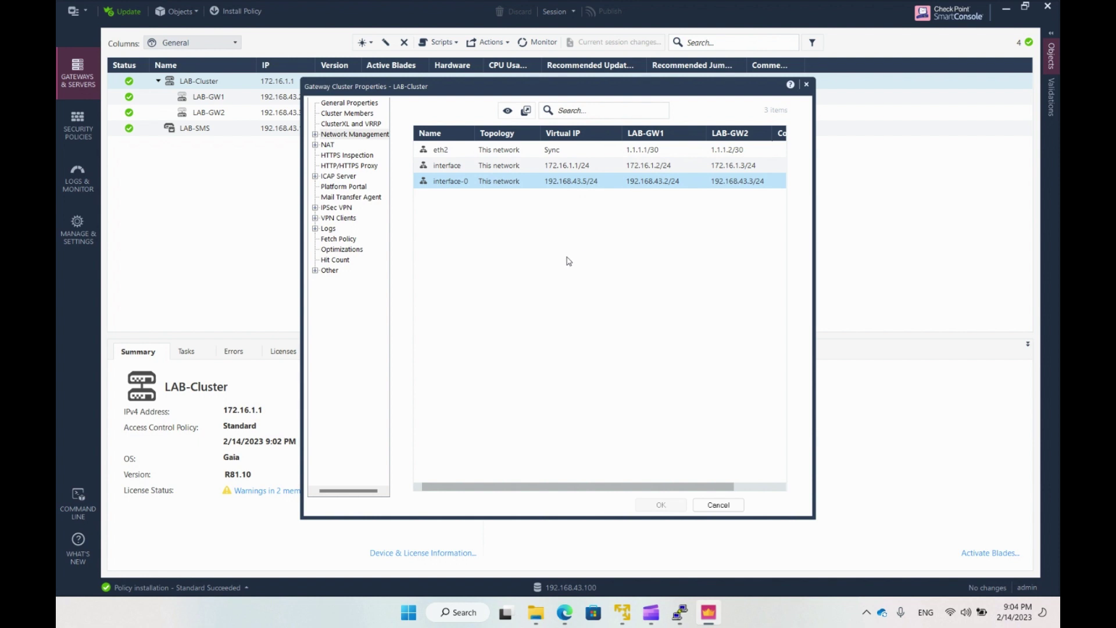
click(718, 504)
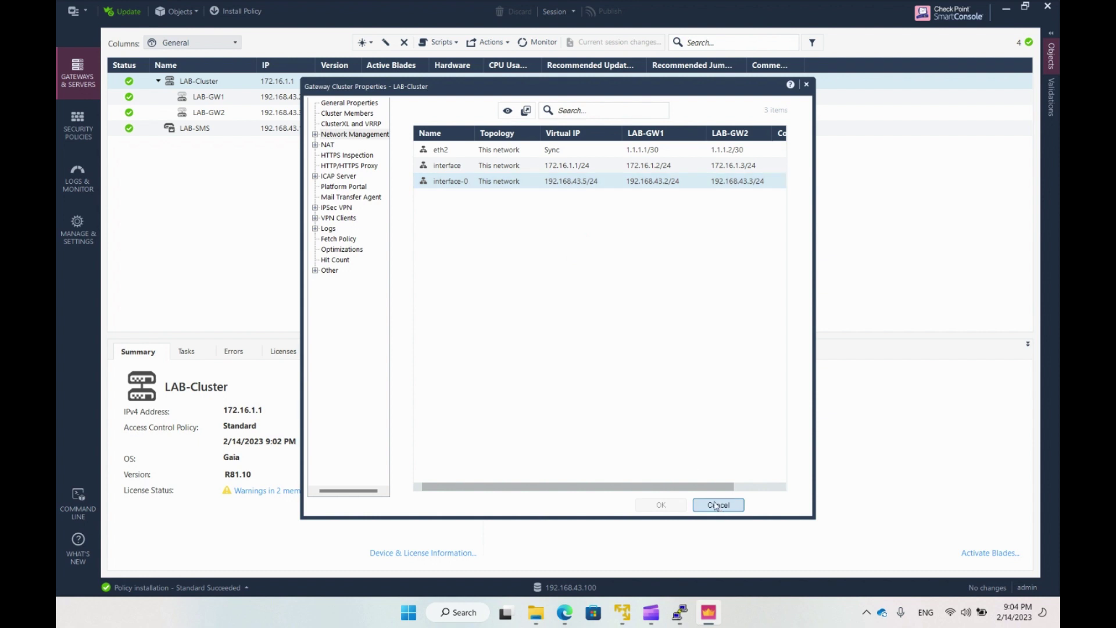
Leave LAB-GW1 and log in as admin to LAB-GW2 through its saved PuTTY session, maximized.
click(680, 612)
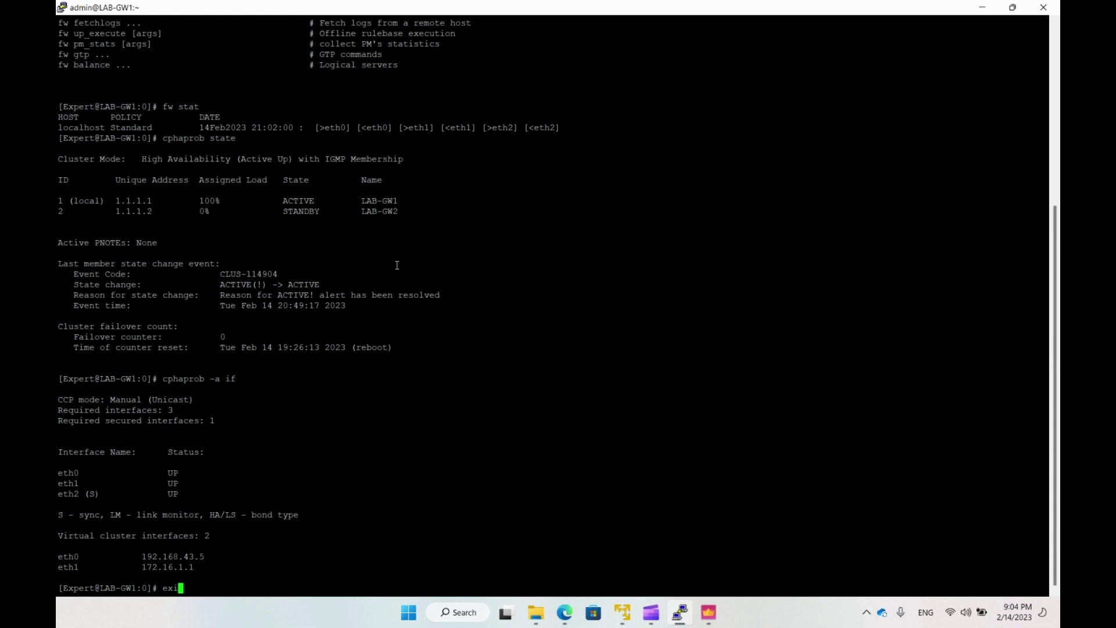
key(alt+Tab)
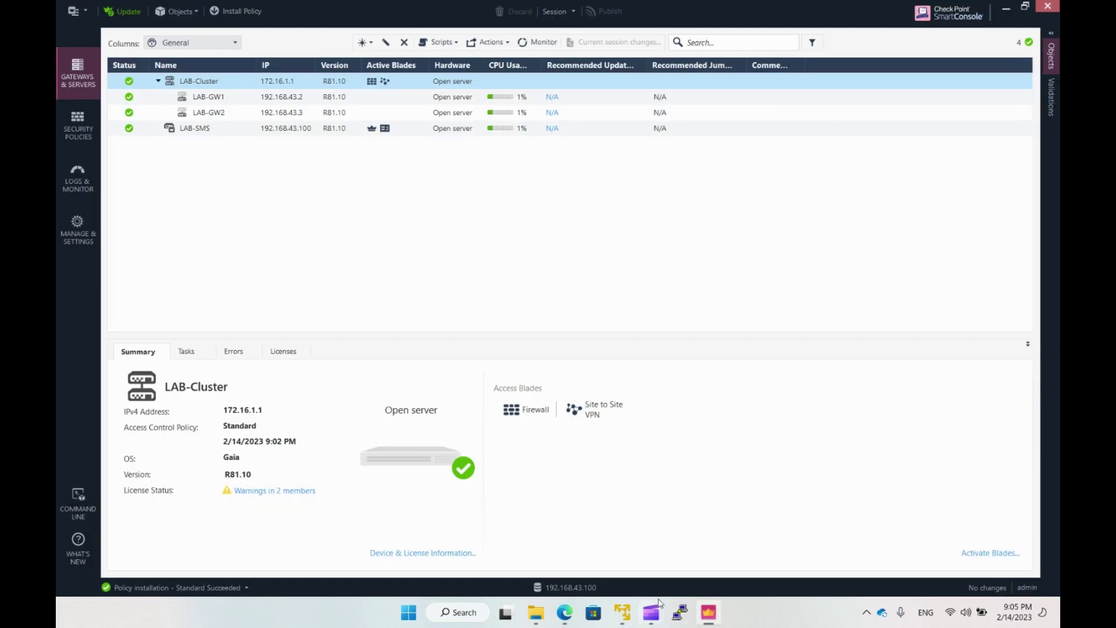
click(679, 613)
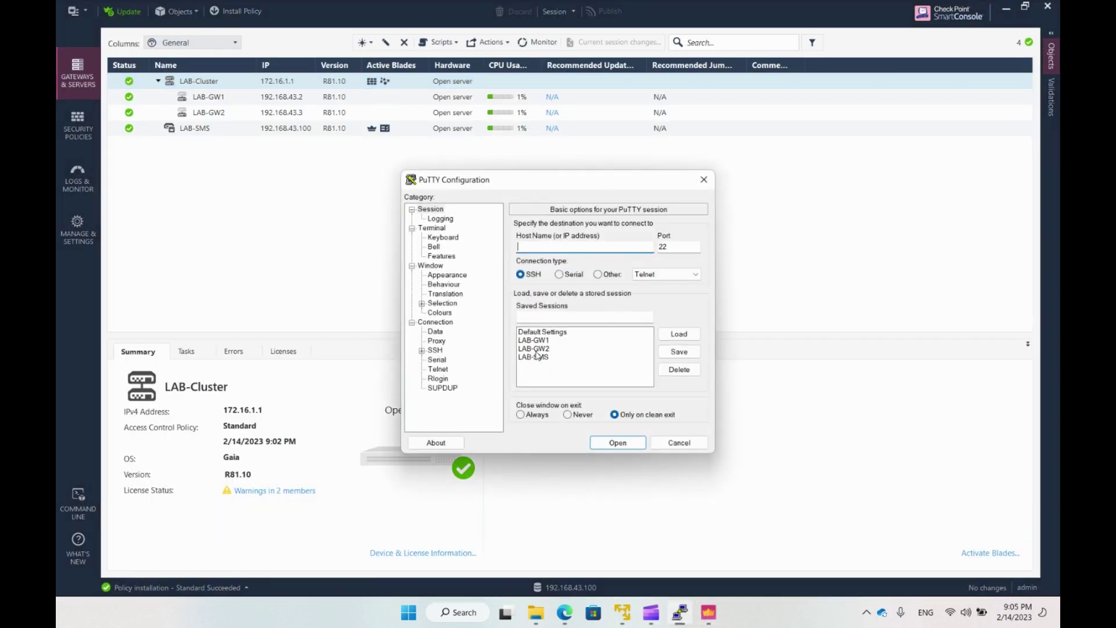
click(538, 348)
double_click(549, 349)
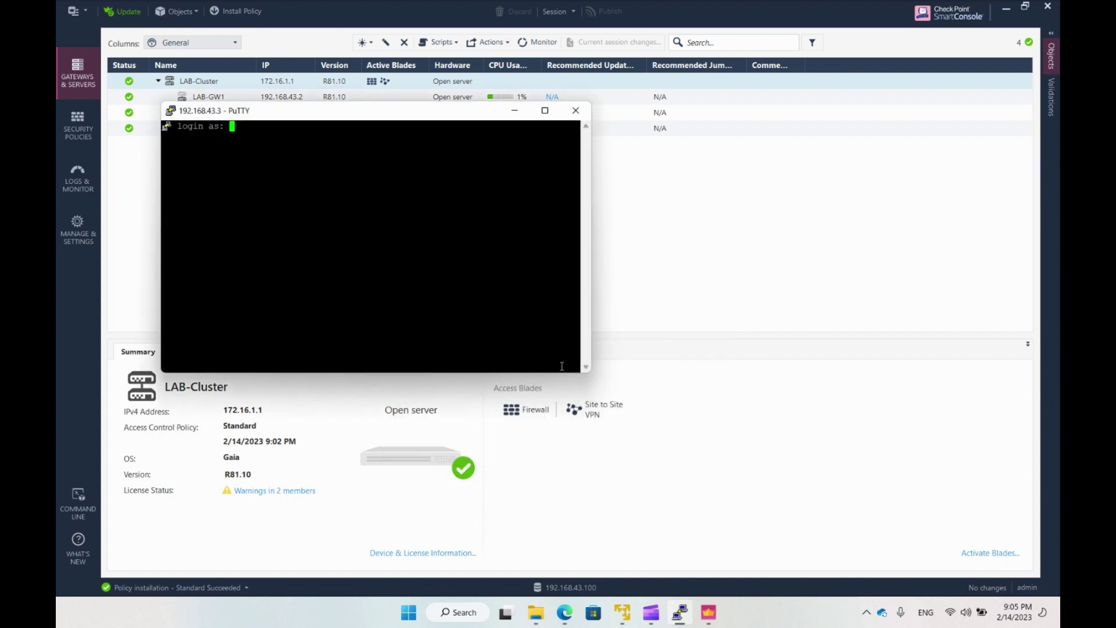
text(admin)
key(Return)
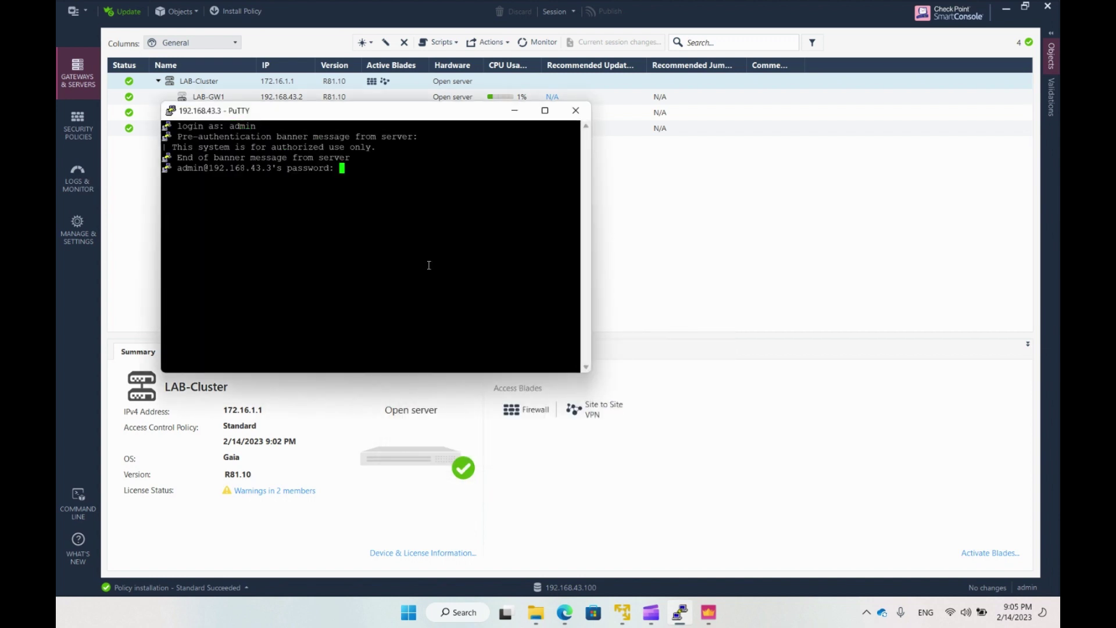
key(Return)
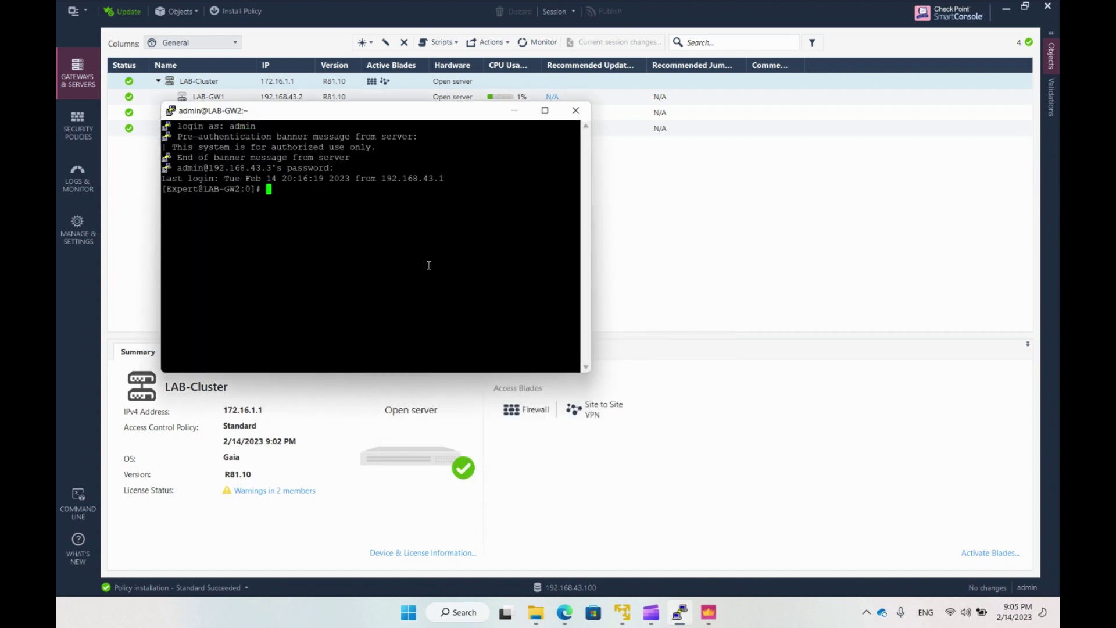
click(544, 110)
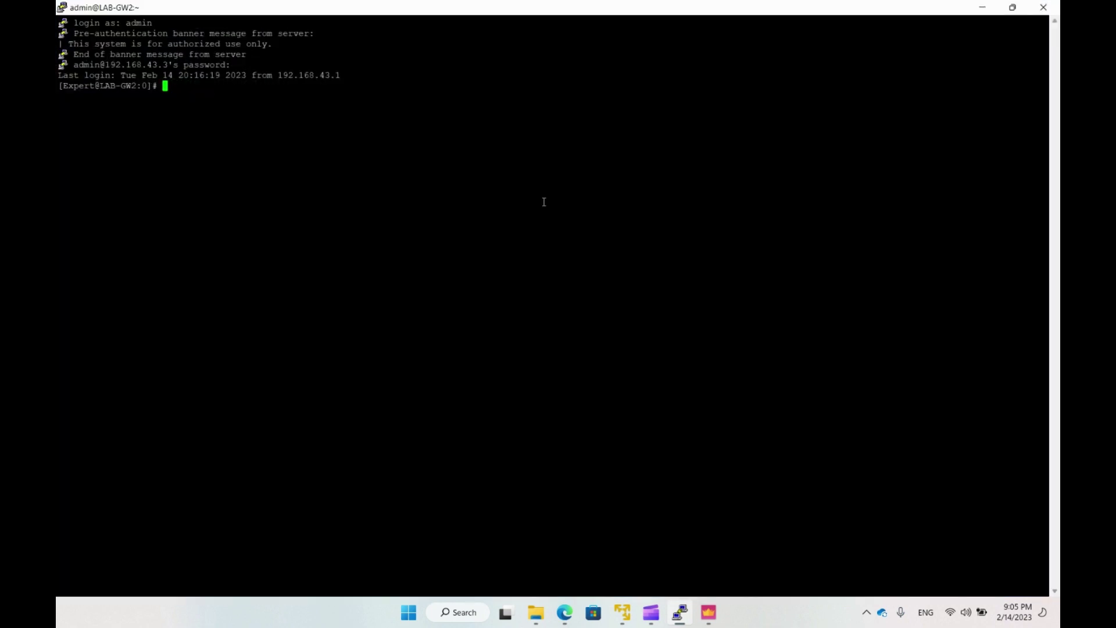
Run fw stat and cphaprob state on LAB-GW2, highlighting 1.1.1.2, 0% load, STANDBY and CLUS-114802.
text(fw stat)
key(Return)
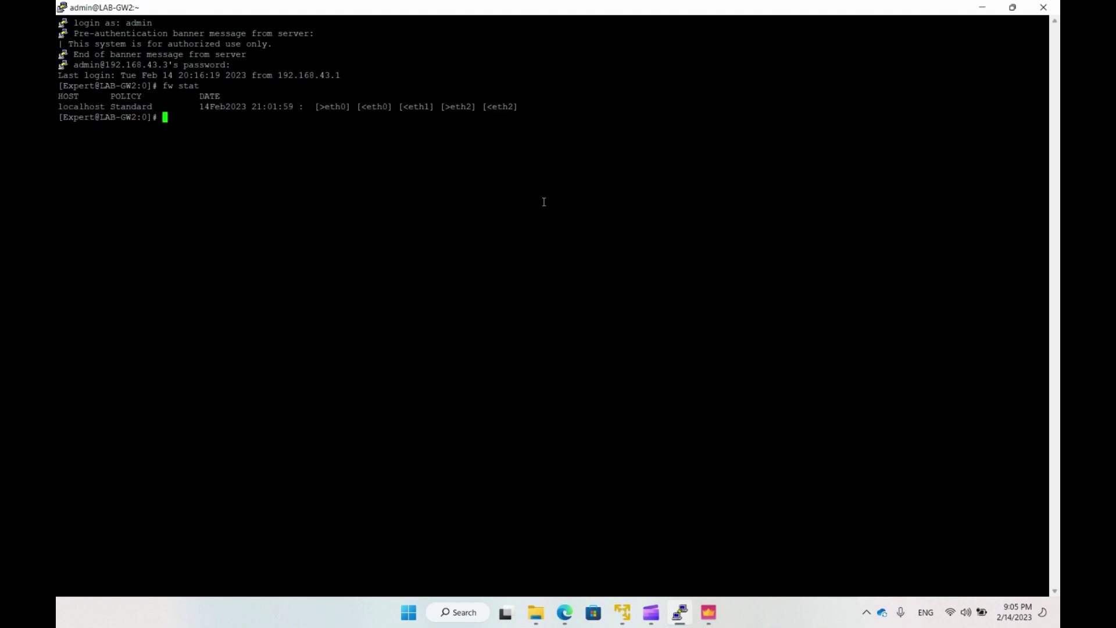
text(cphaprob state)
key(Return)
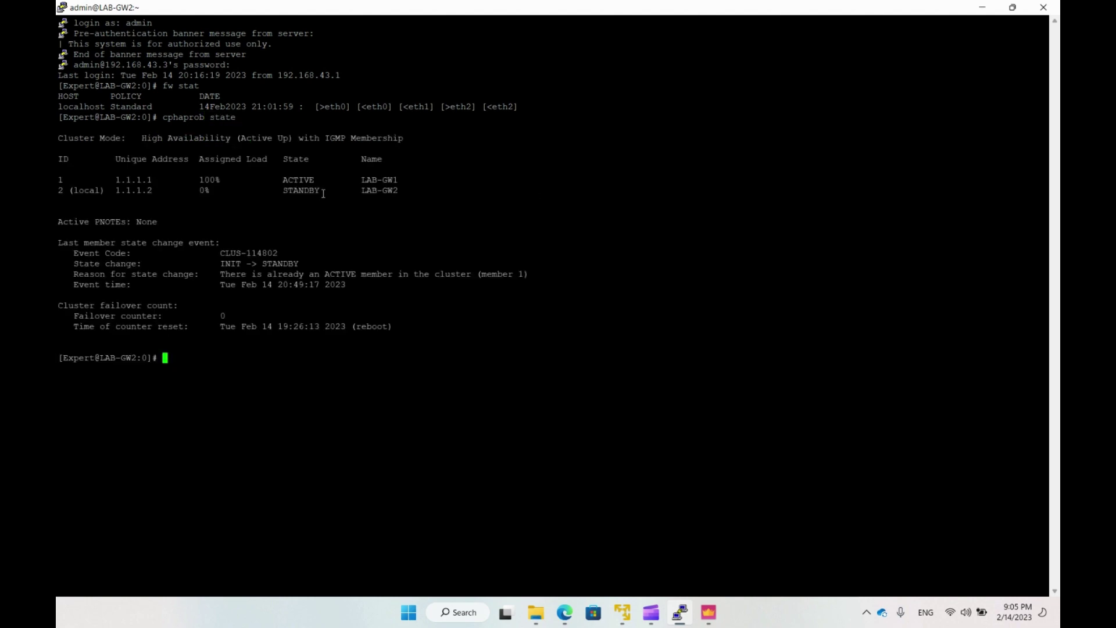
double_click(91, 191)
double_click(144, 191)
double_click(203, 190)
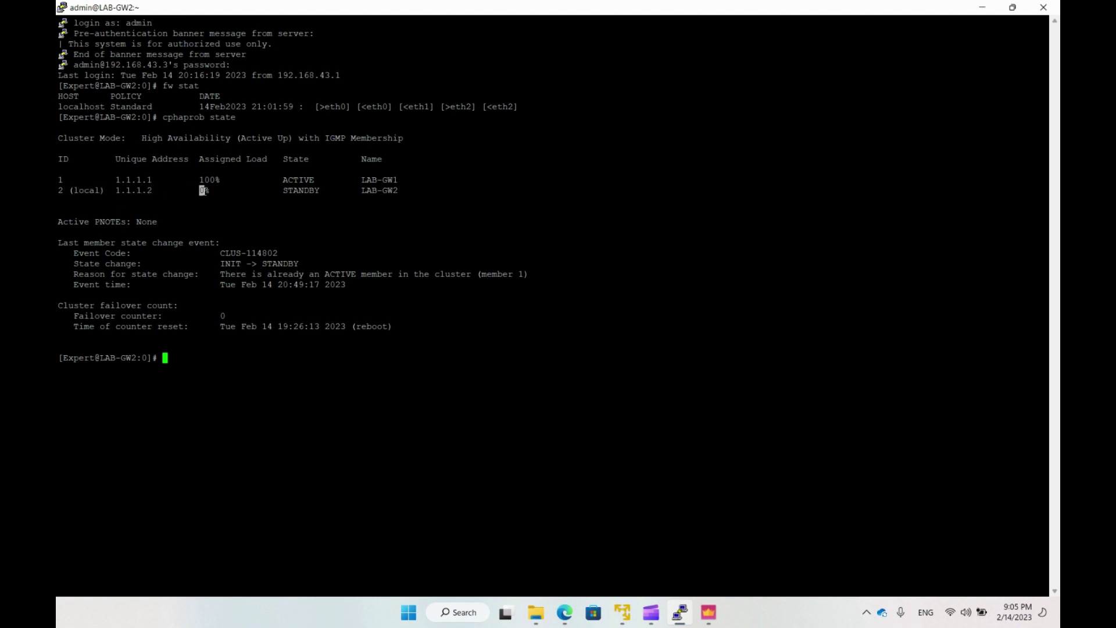
double_click(317, 190)
click(319, 216)
drag(279, 252, 299, 263)
click(231, 263)
click(291, 366)
List LAB-GW2's cluster interfaces with cphaprob -a if and highlight the virtual interface addresses.
text(cphaprob -a if)
key(Return)
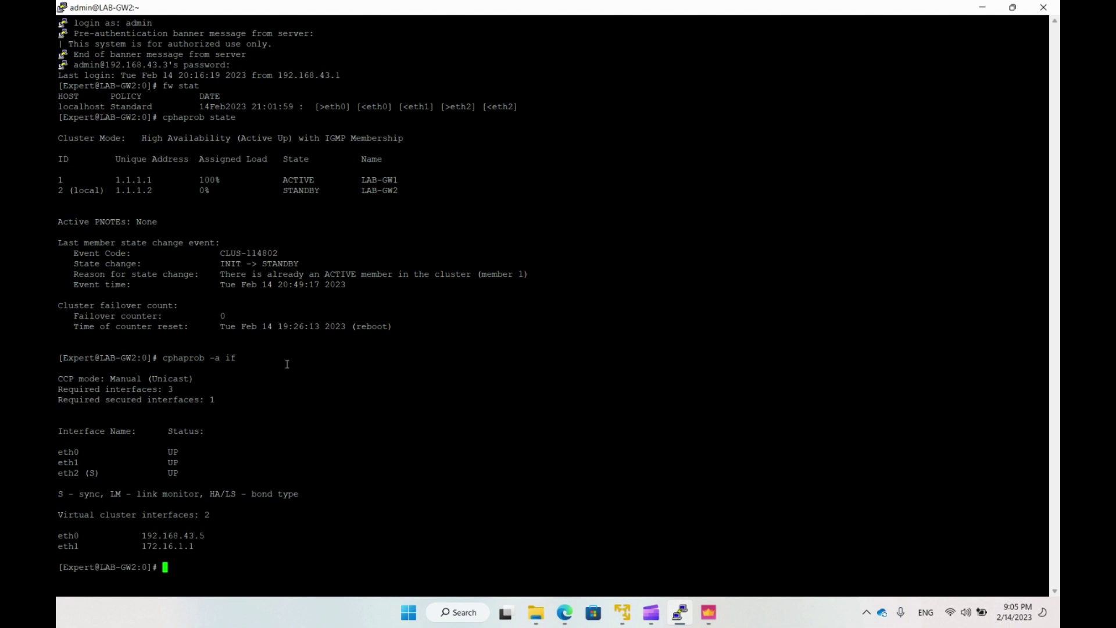
drag(198, 549, 68, 536)
click(315, 542)
key(alt+Tab)
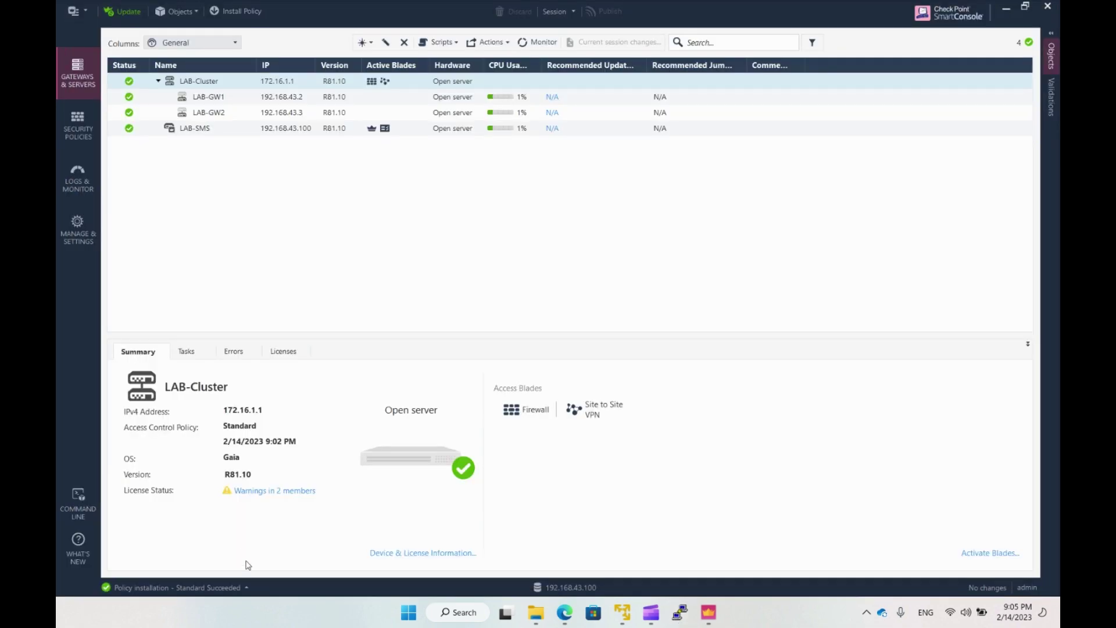